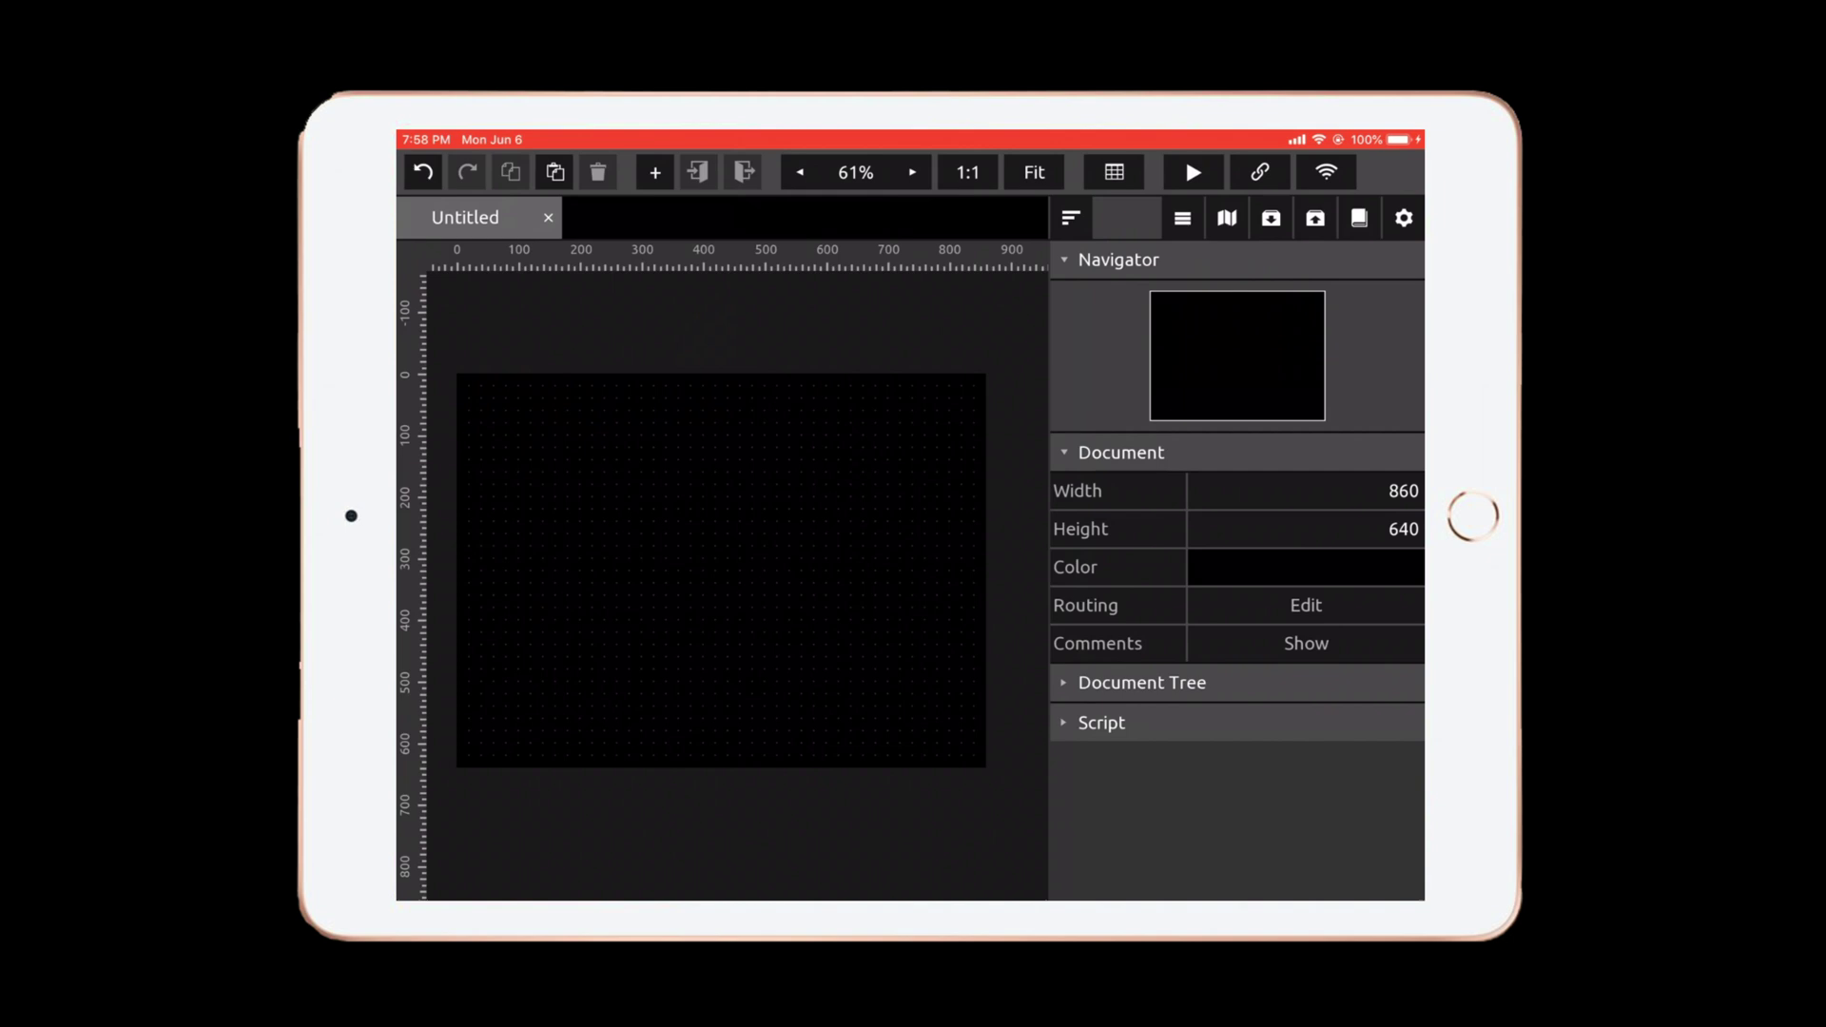
Add a label near the top-left corner of the layout
left_click(654, 172)
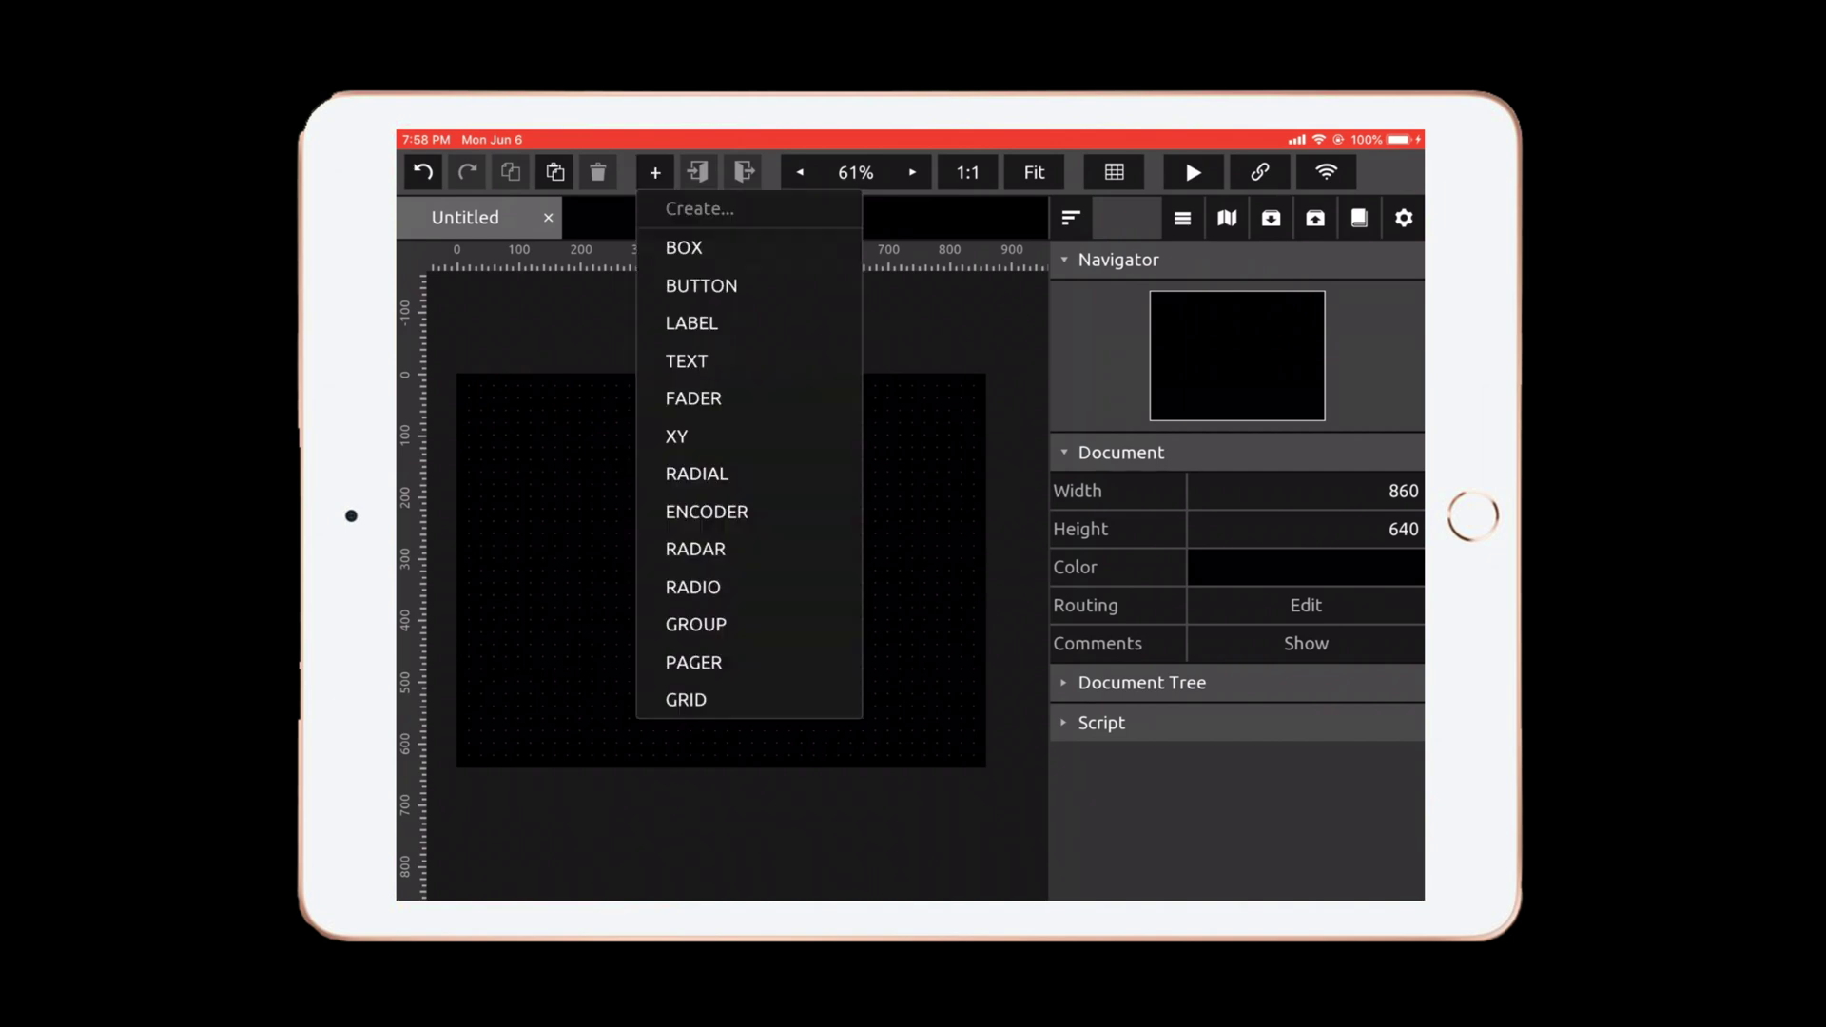
left_click(693, 323)
left_click_drag(512, 396, 514, 456)
Add a tall fader directly beneath the label, widened to match the label's width
left_click(654, 172)
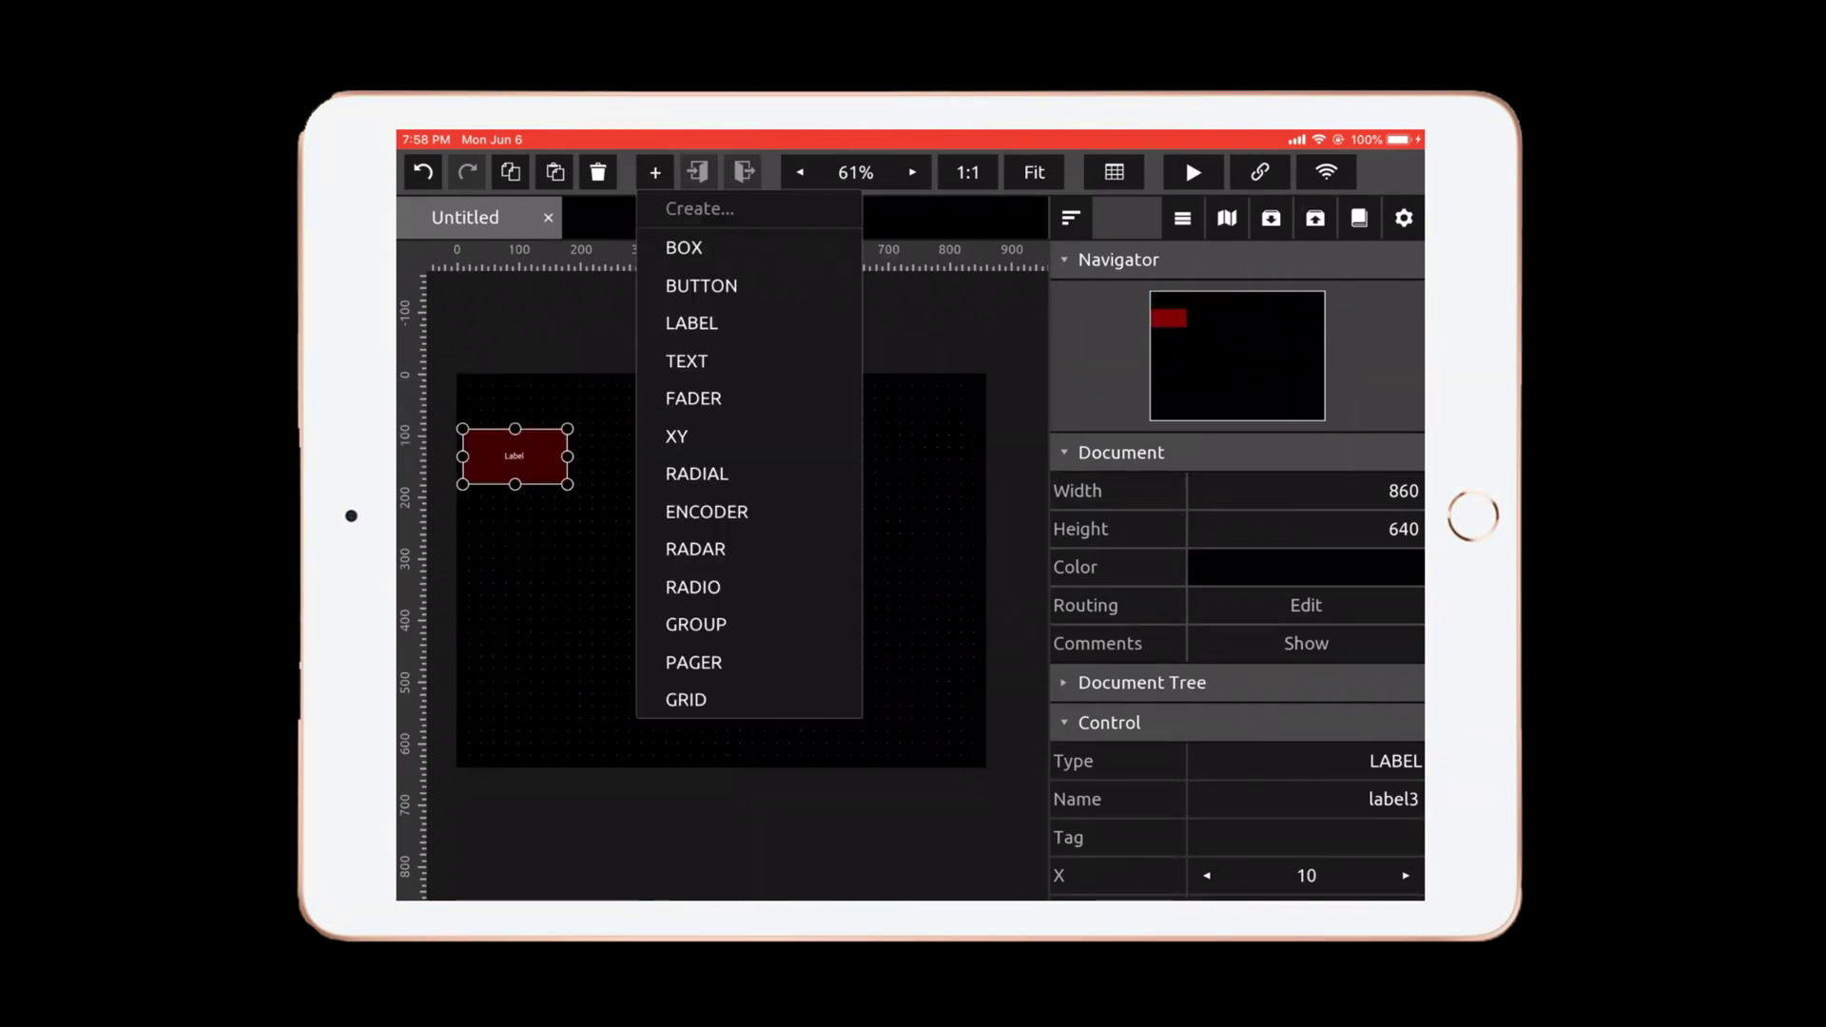
left_click(693, 398)
left_click_drag(481, 440, 484, 708)
left_click_drag(500, 605, 565, 605)
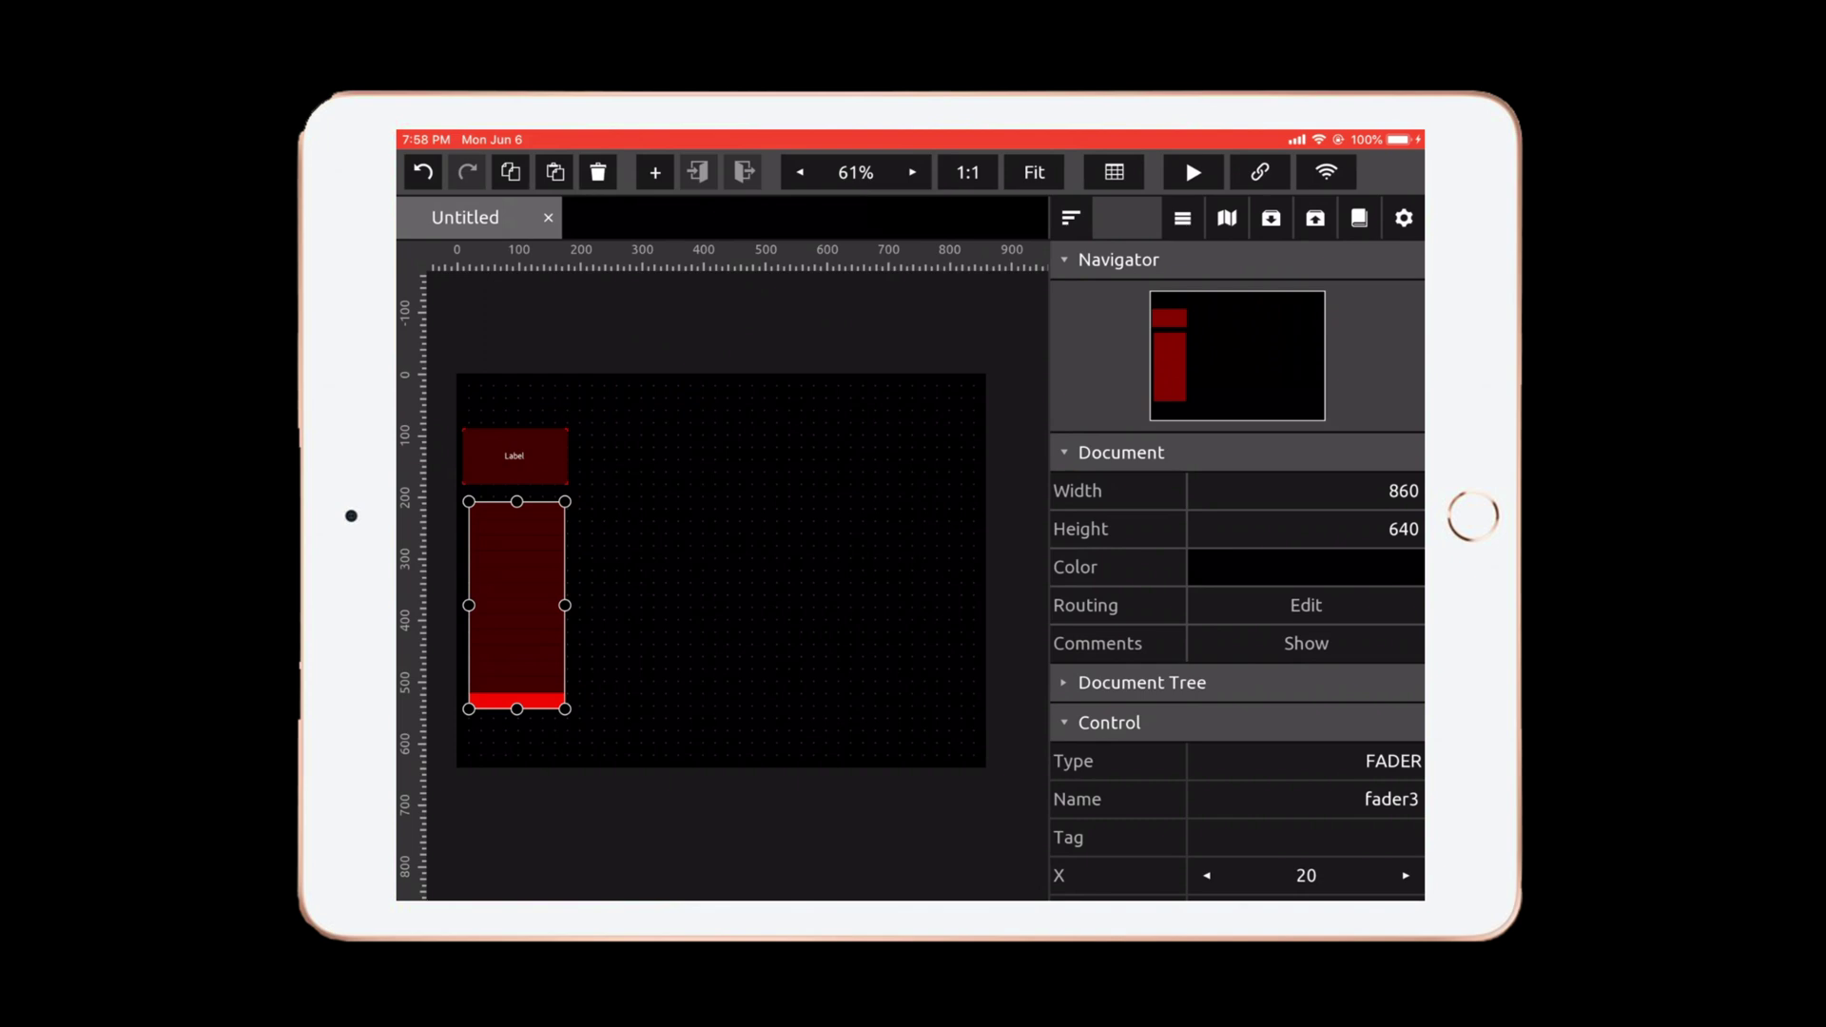
key("Escape")
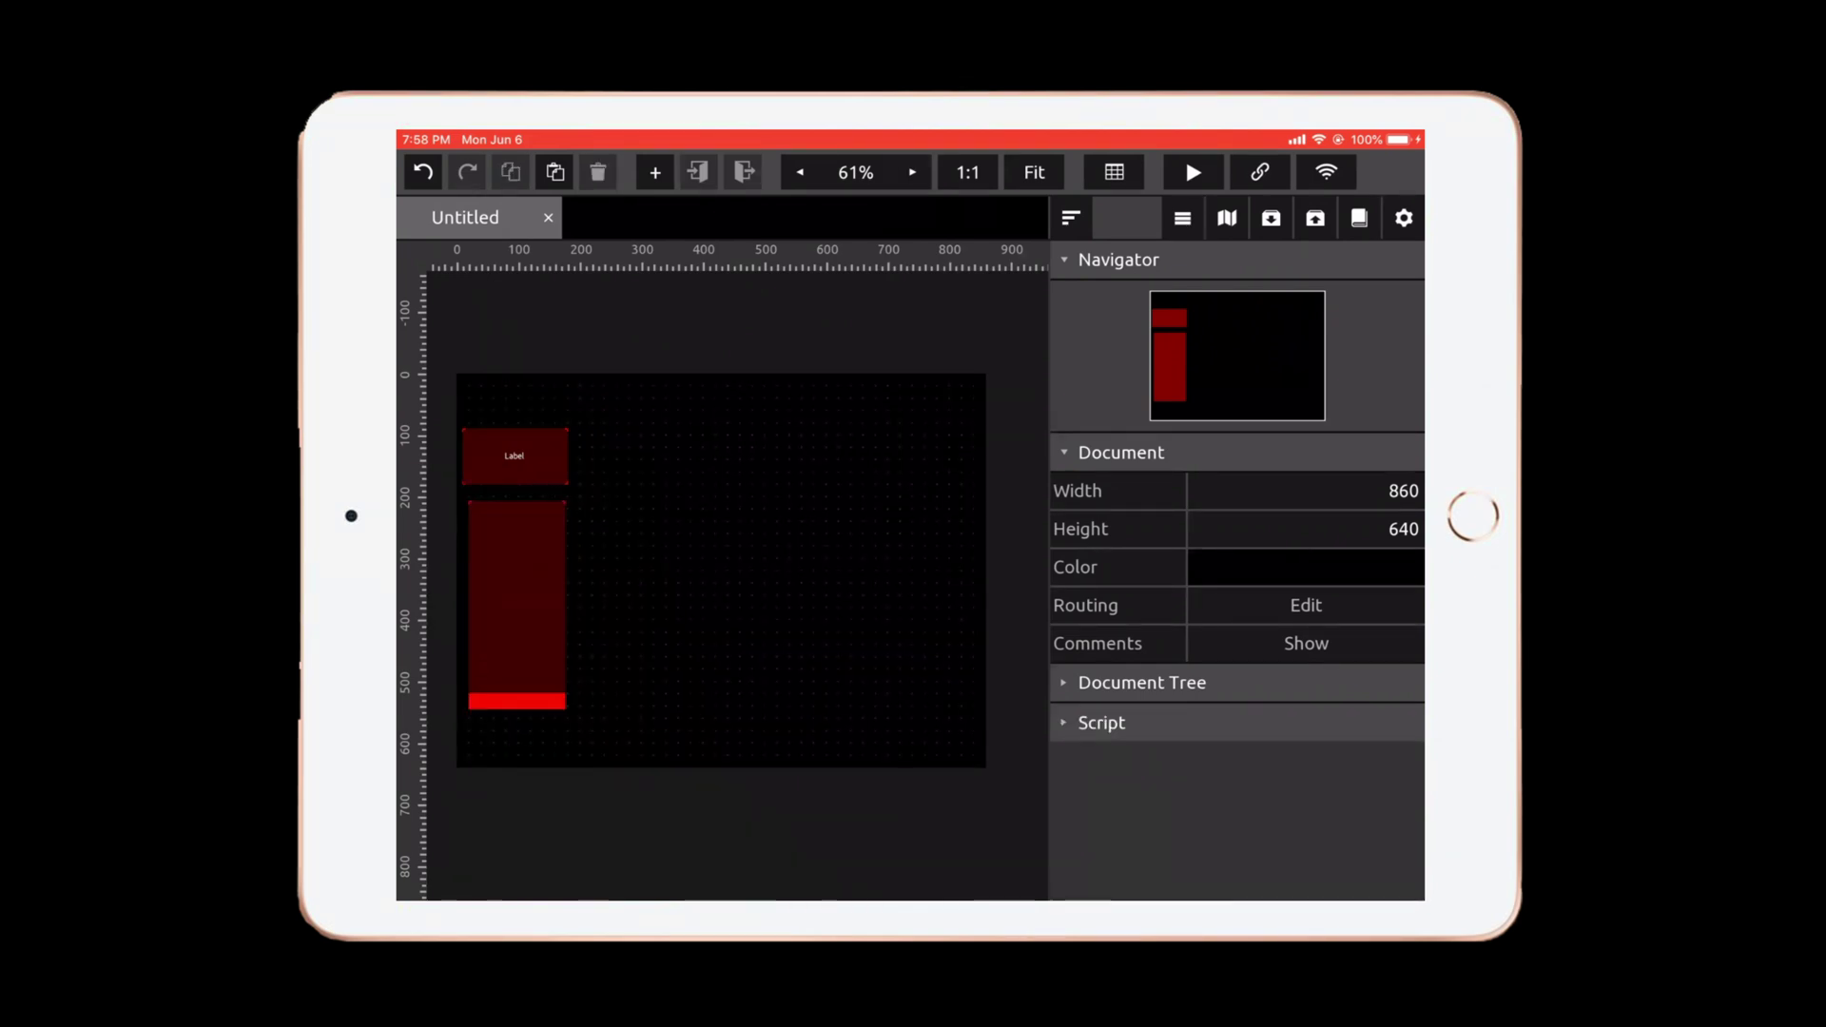
Rename the red label to trackname1
left_click(515, 456)
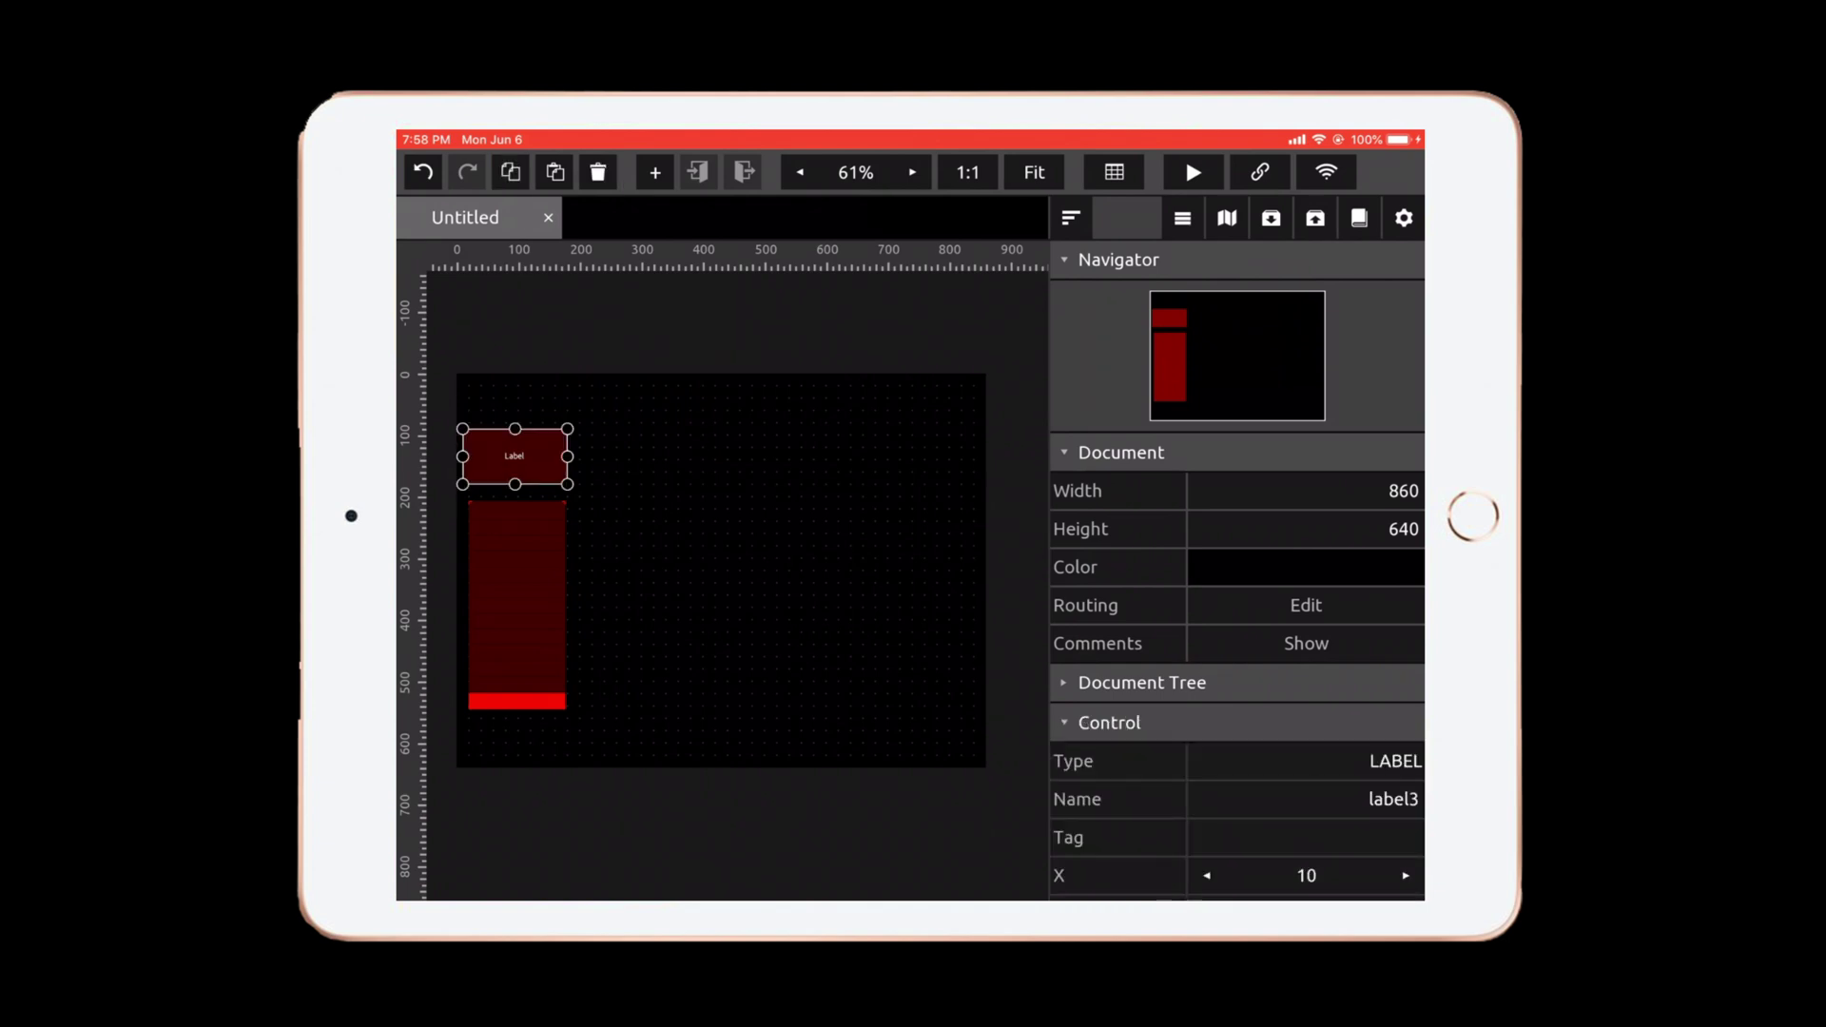
scroll(1237, 571, "down", 5)
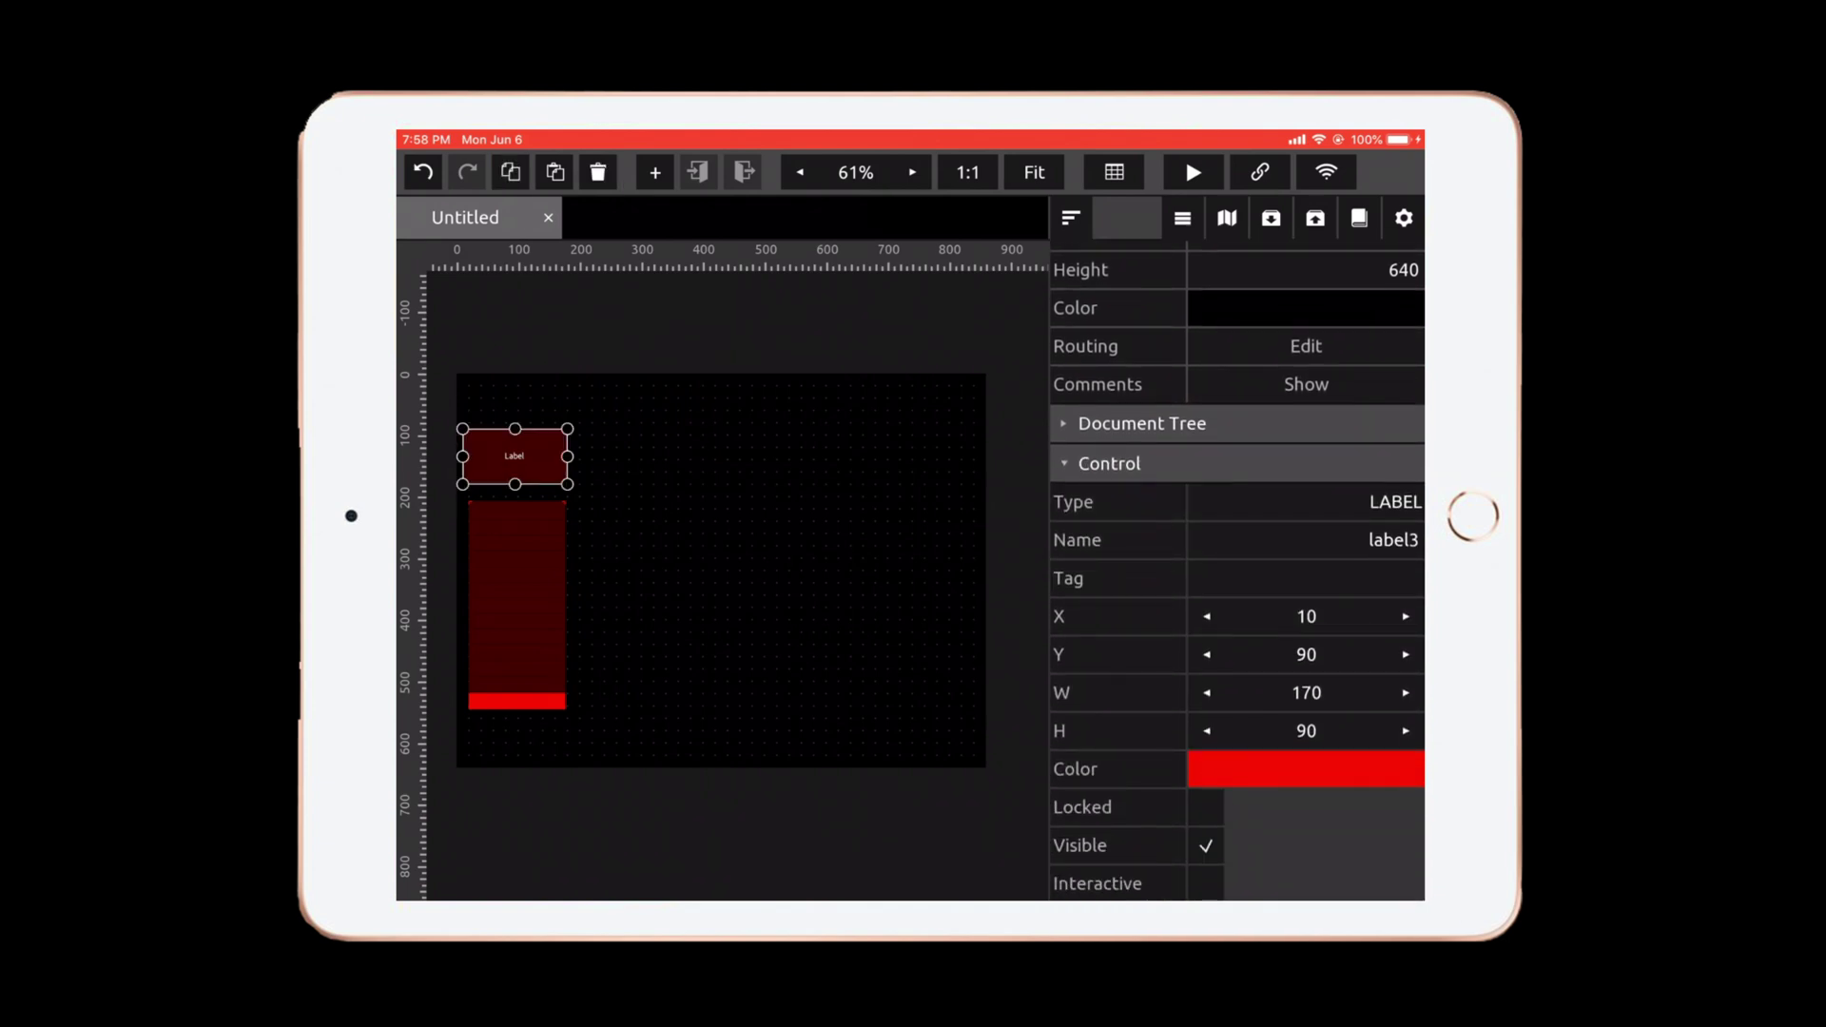
left_click(1393, 540)
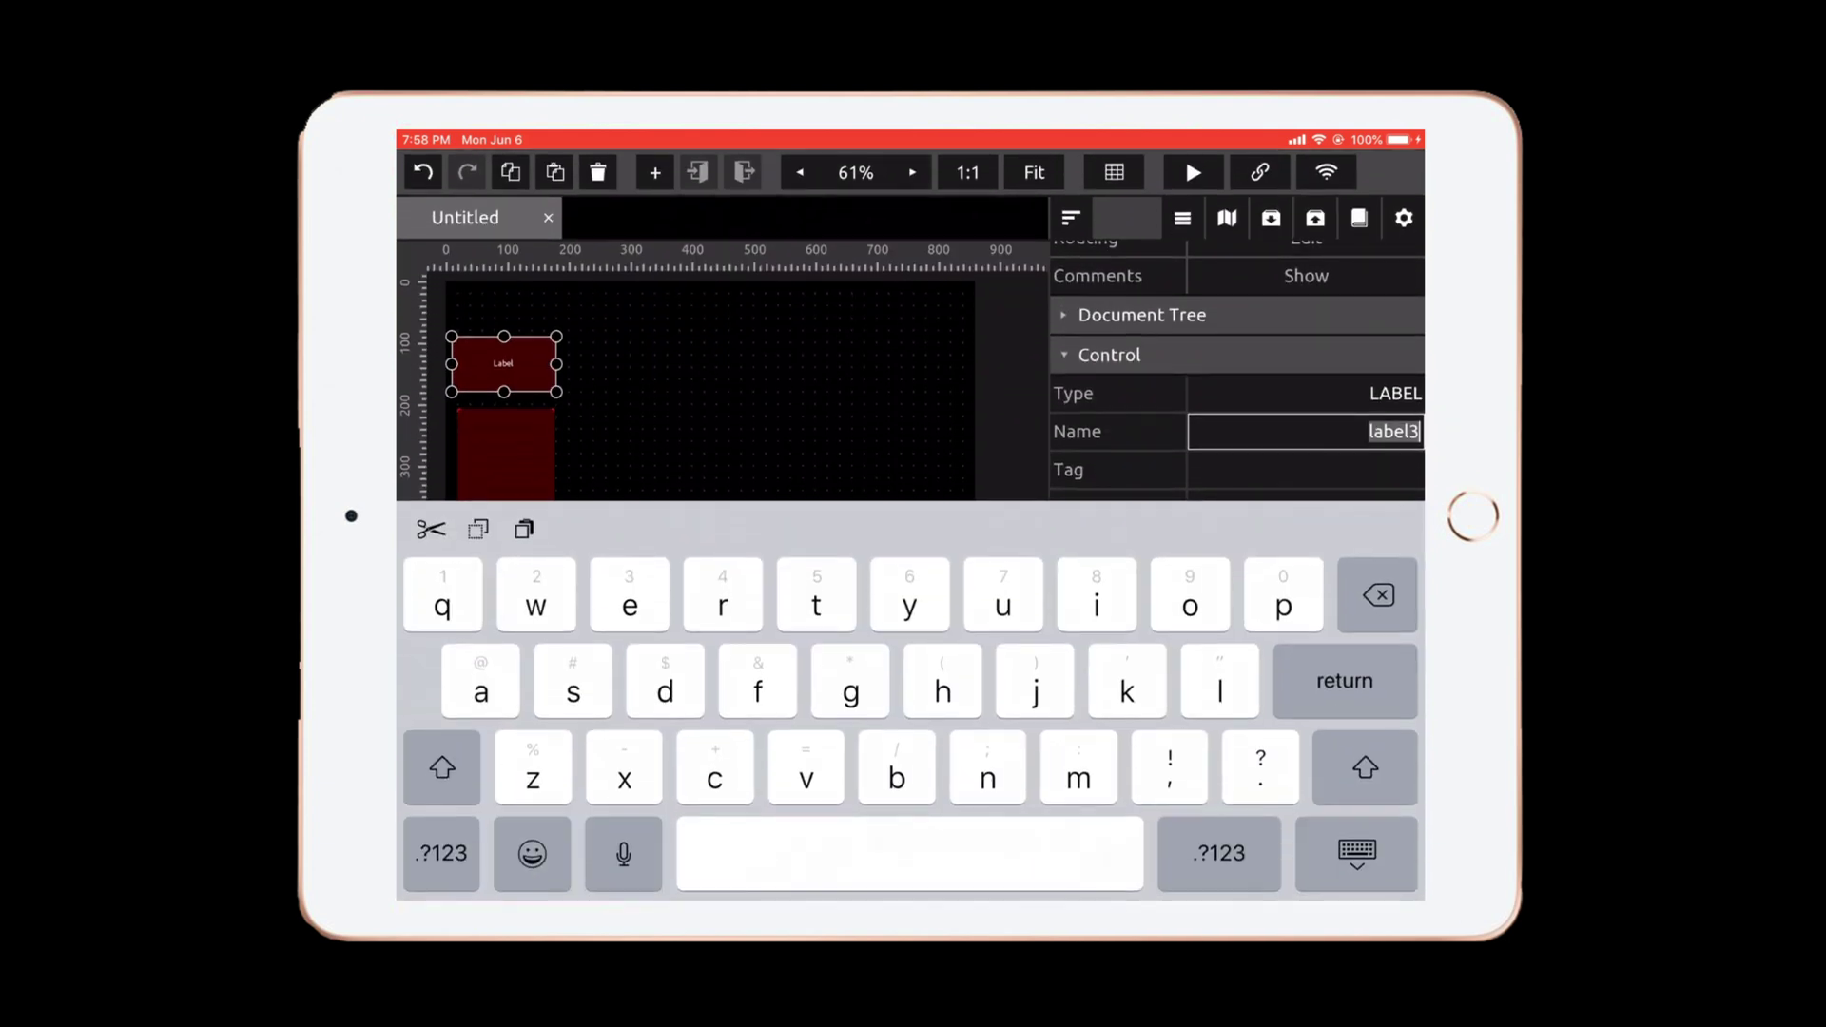
type("trackname1")
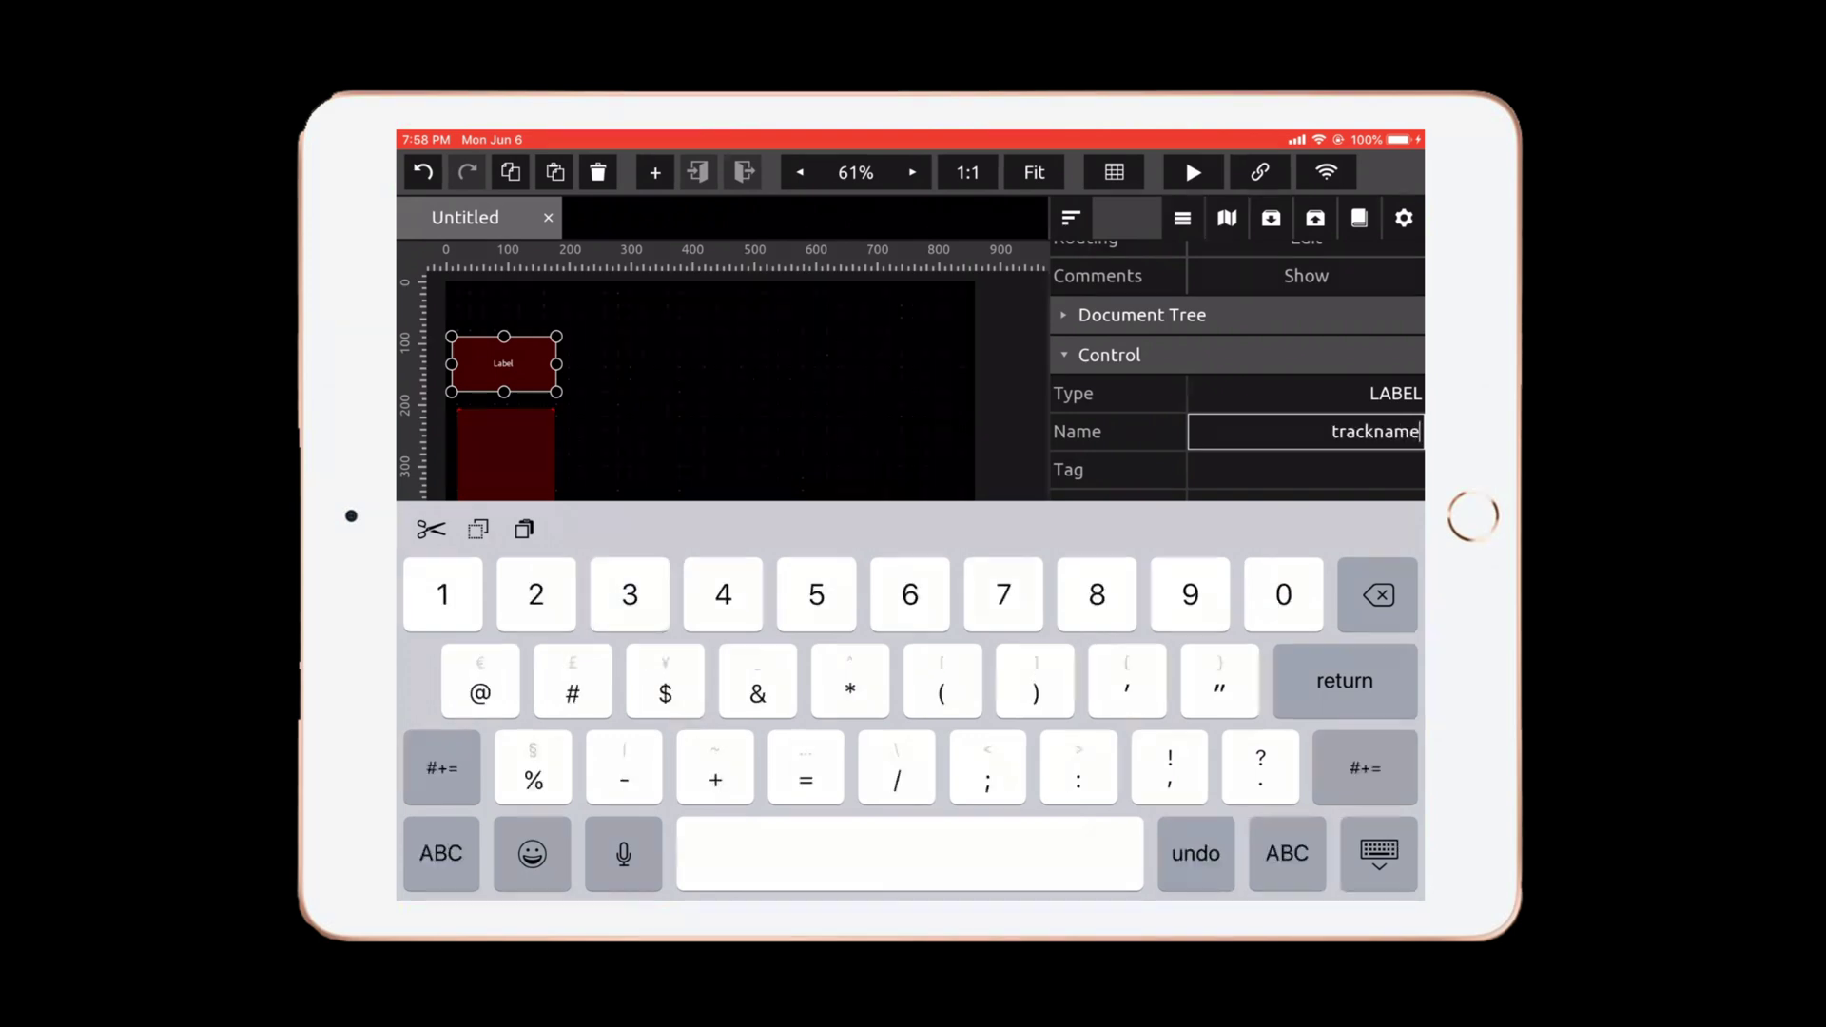
left_click(1287, 853)
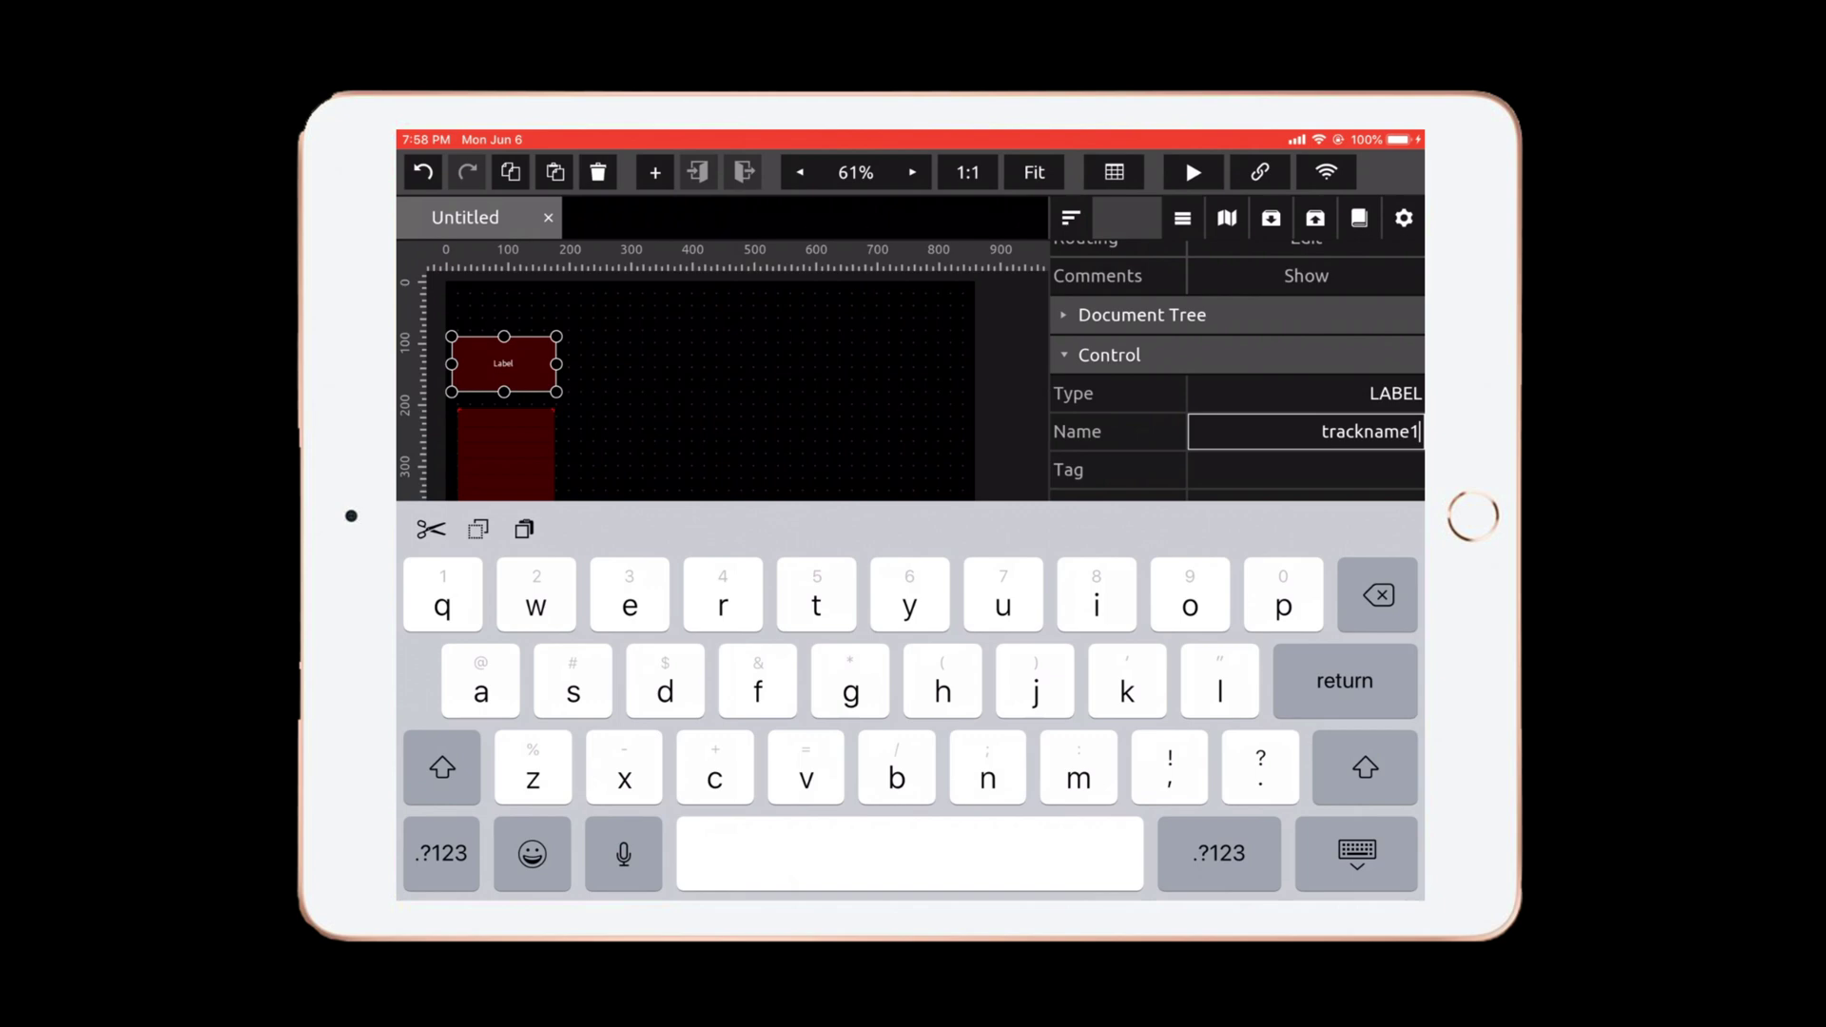
Rename the red fader to volume1
left_click(506, 455)
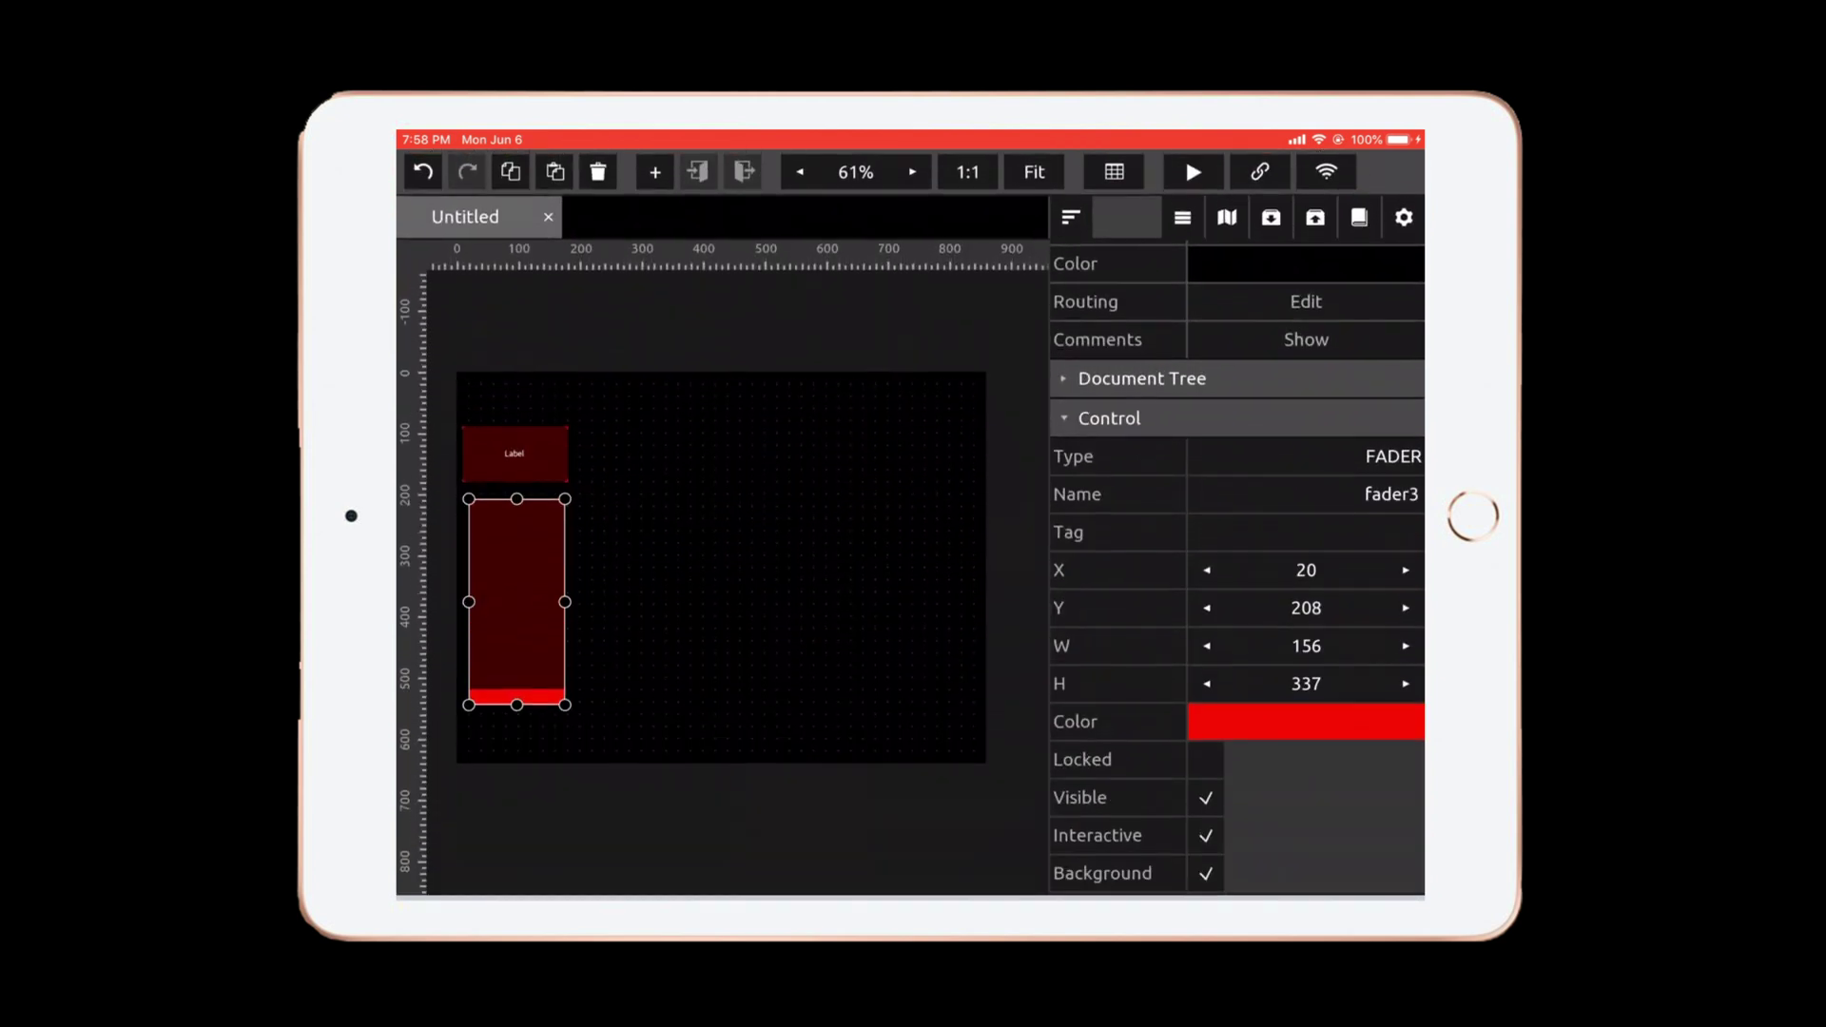
left_click(1306, 496)
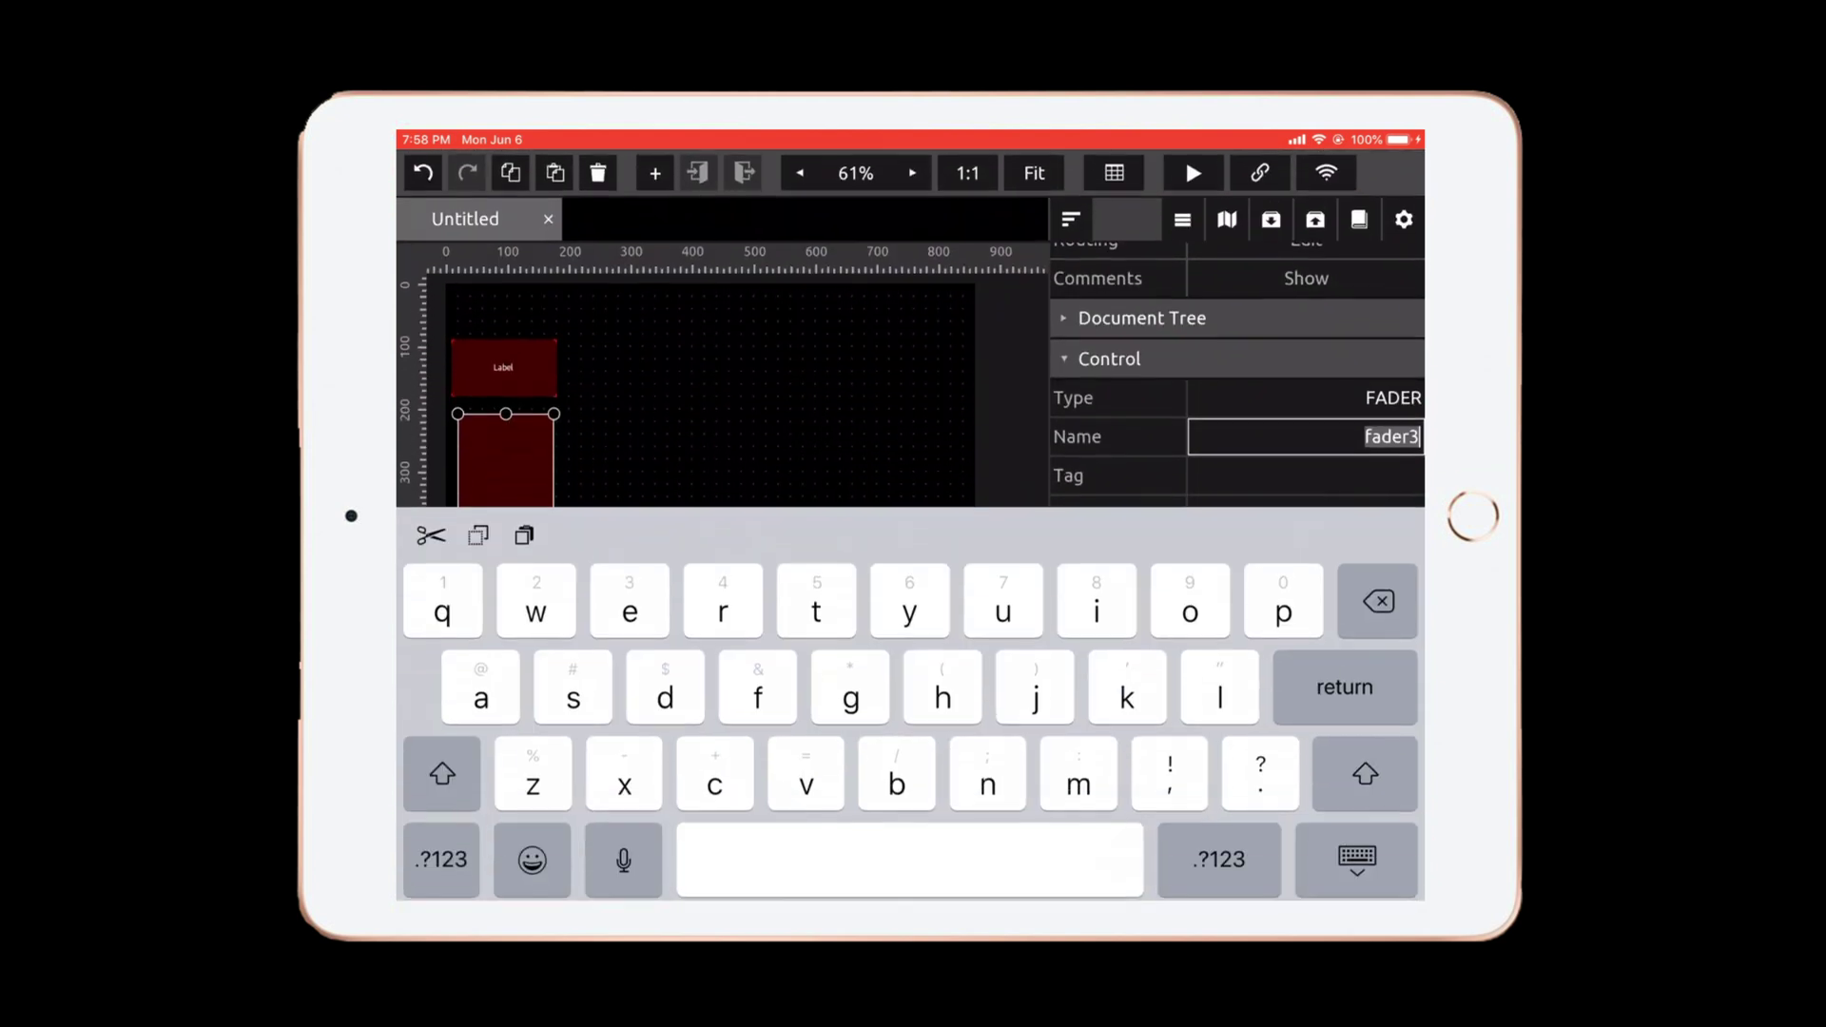
type("vo")
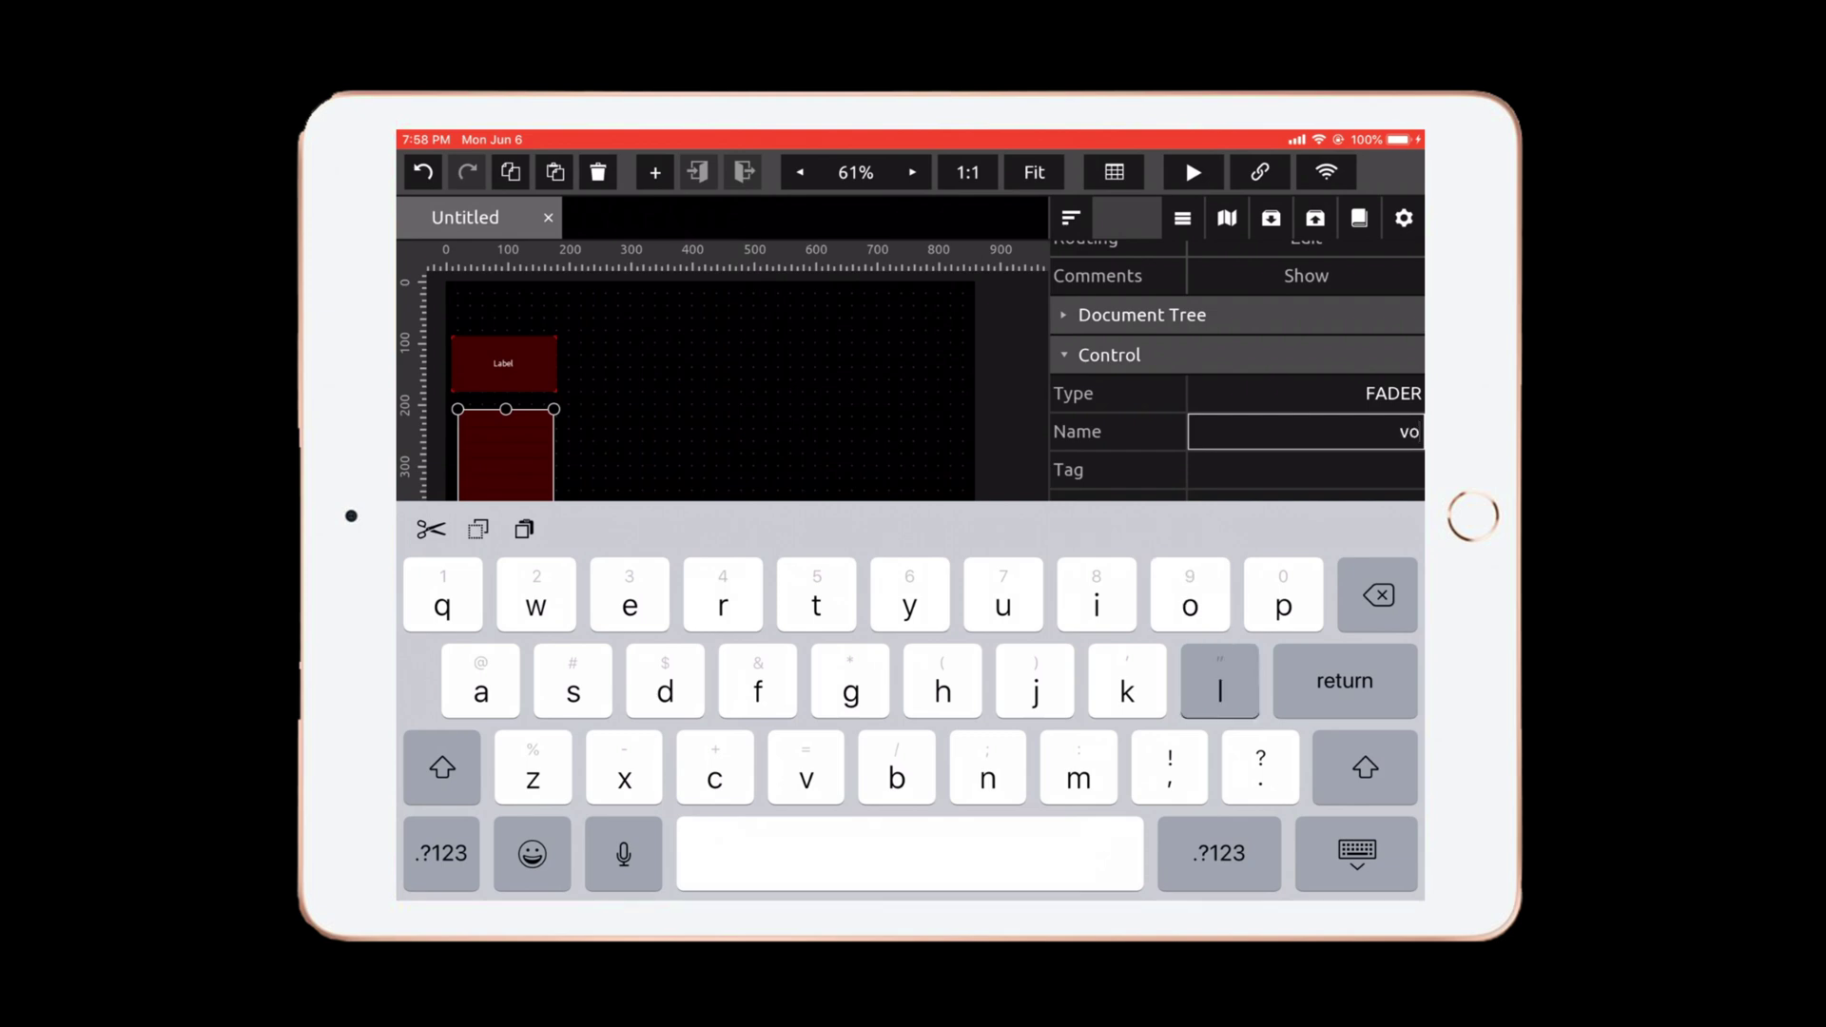
type("lume1")
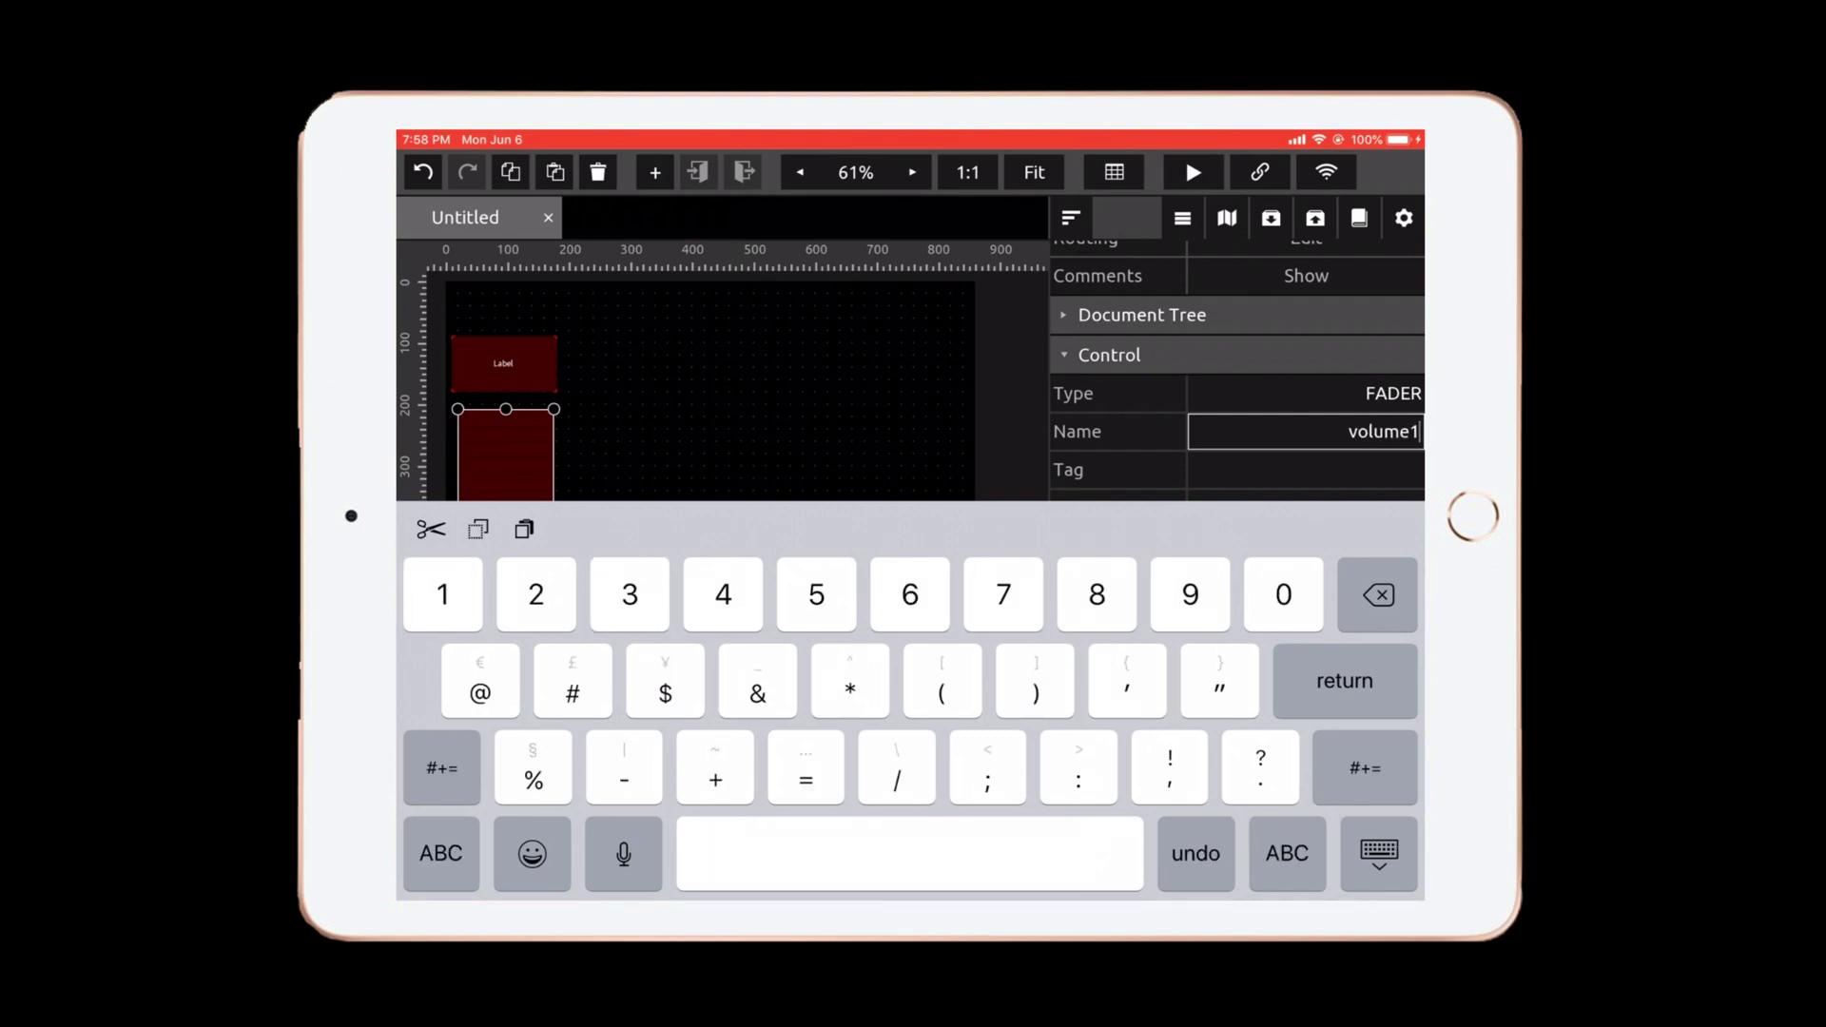
key("Return")
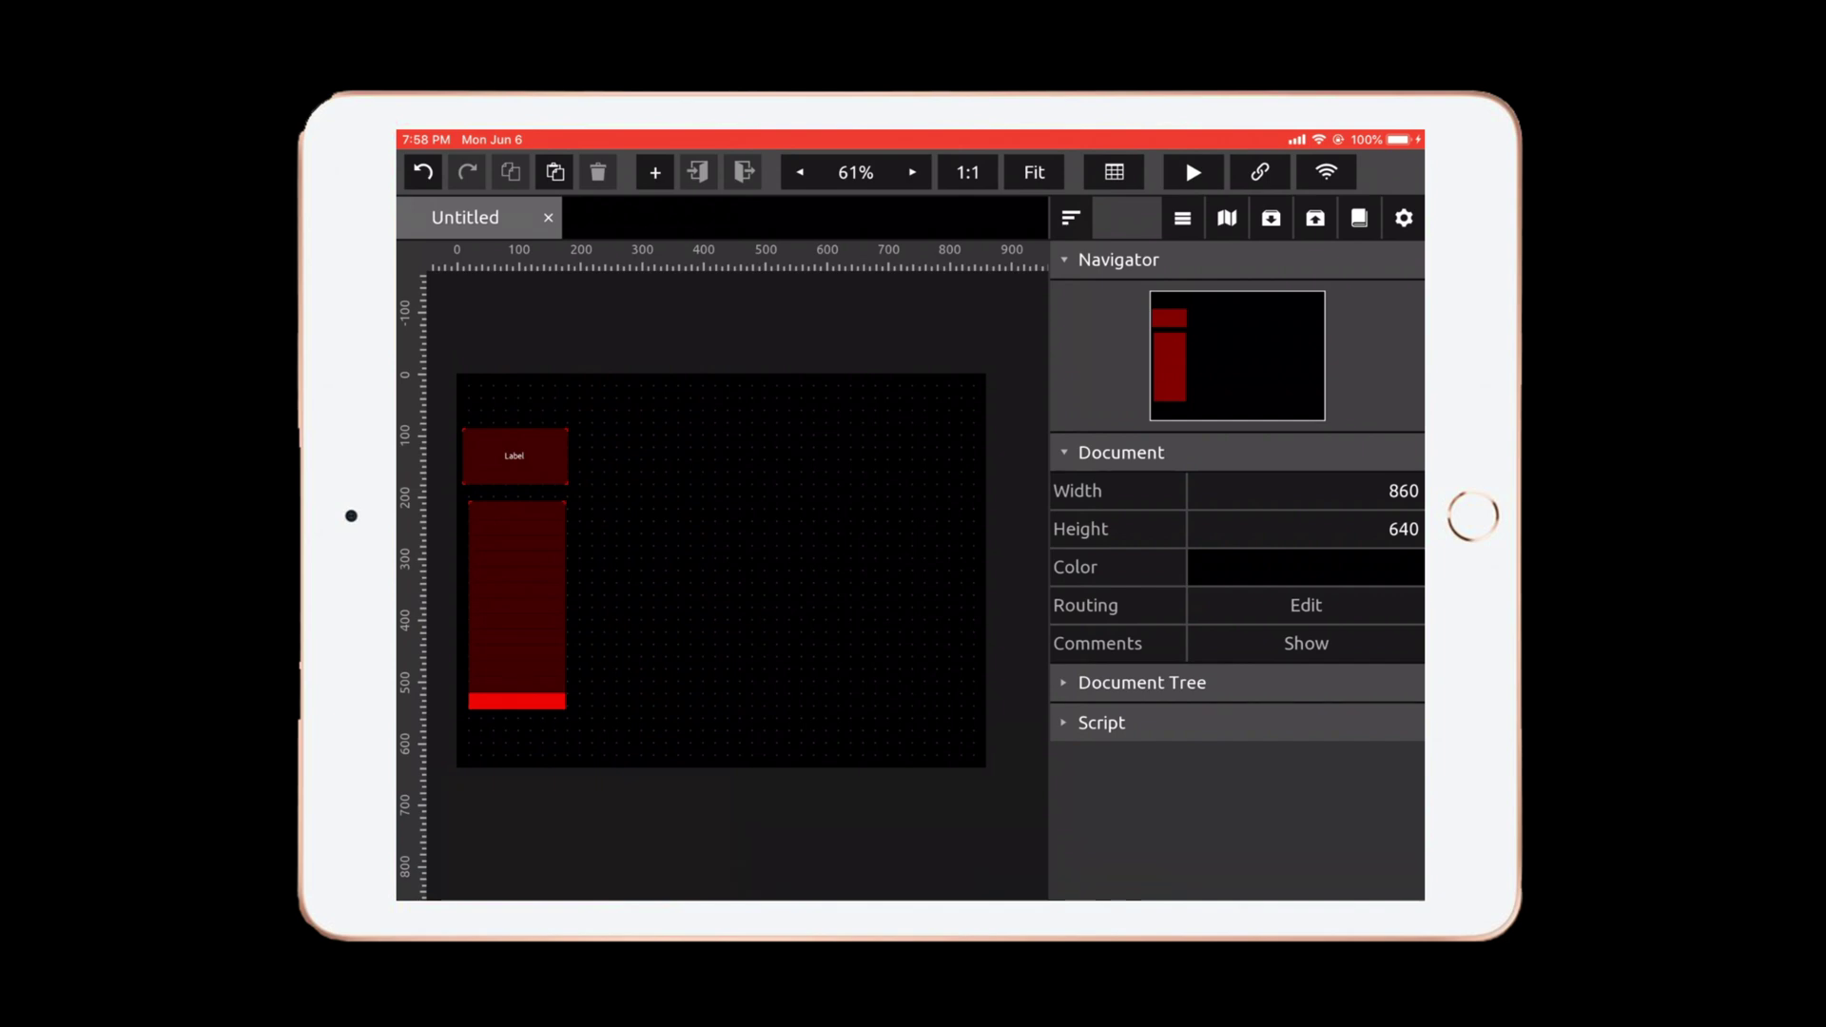
Place a pager right of the fader and enlarge it to fill the layout's right side
left_click(654, 172)
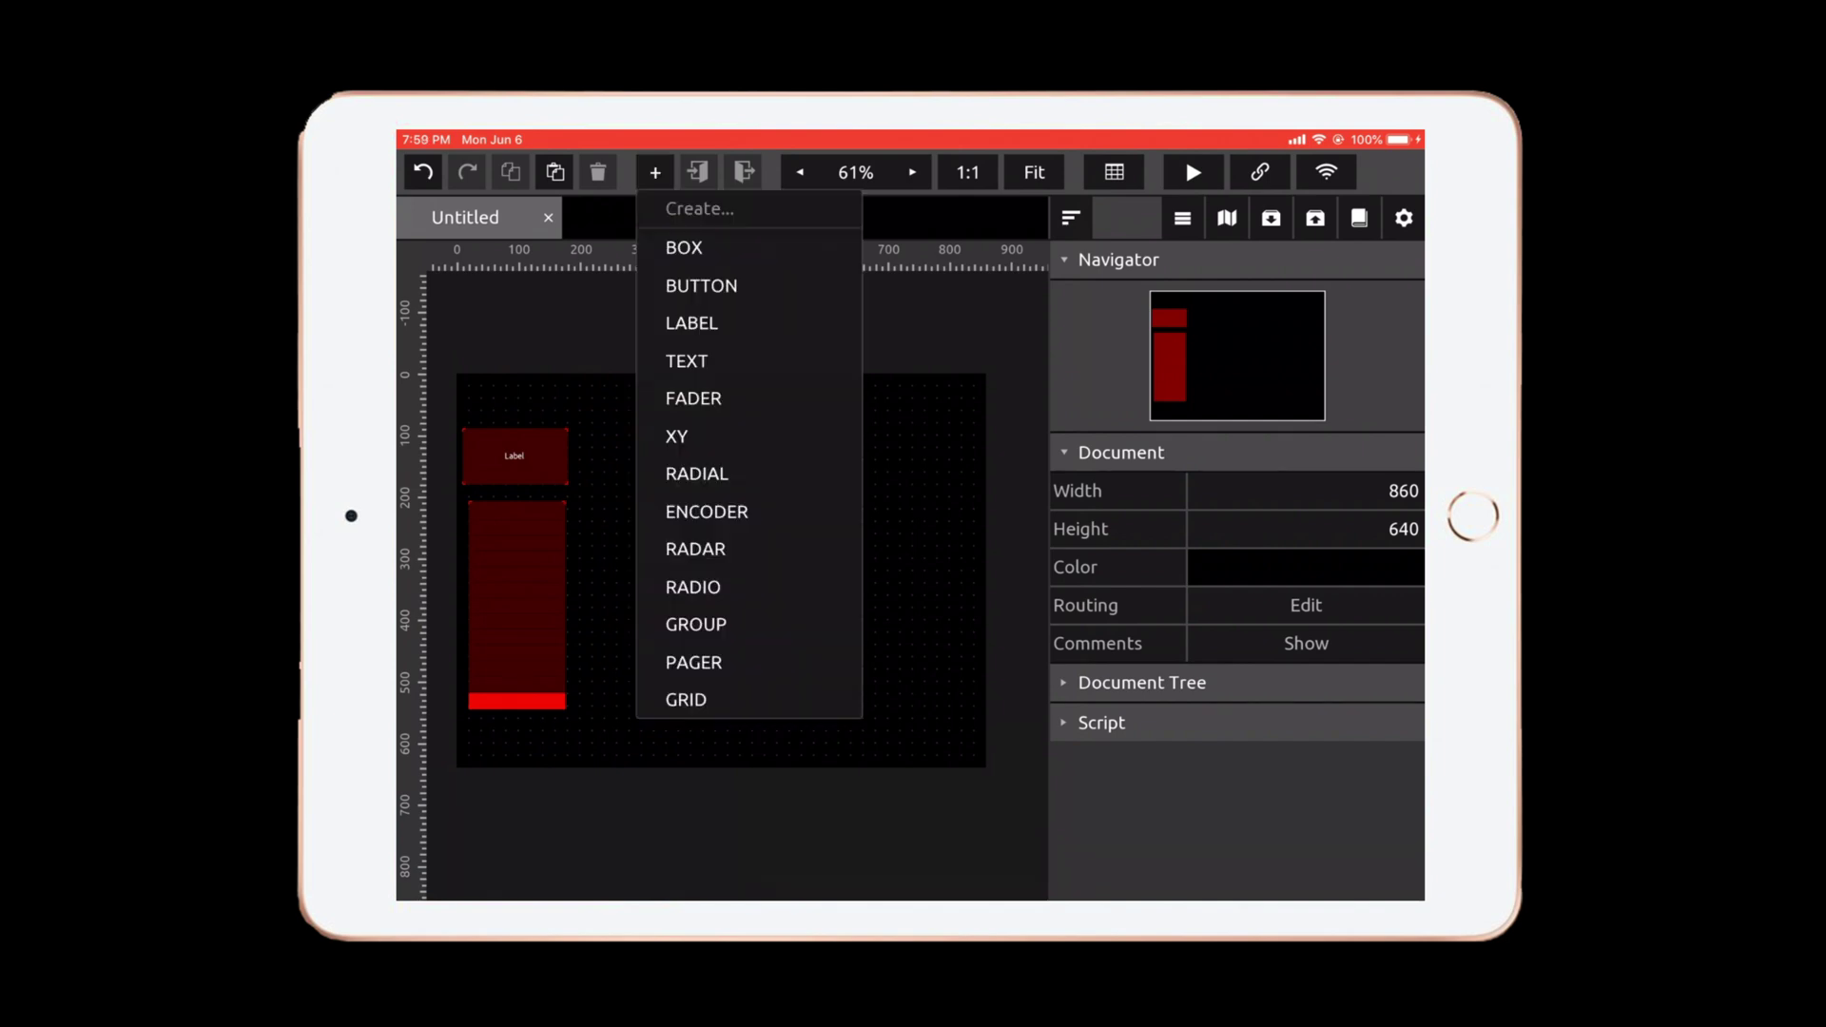
left_click(693, 662)
left_click_drag(536, 455, 679, 499)
left_click(790, 614)
left_click(673, 495)
left_click(754, 591)
left_click(679, 500)
left_click_drag(752, 582, 912, 706)
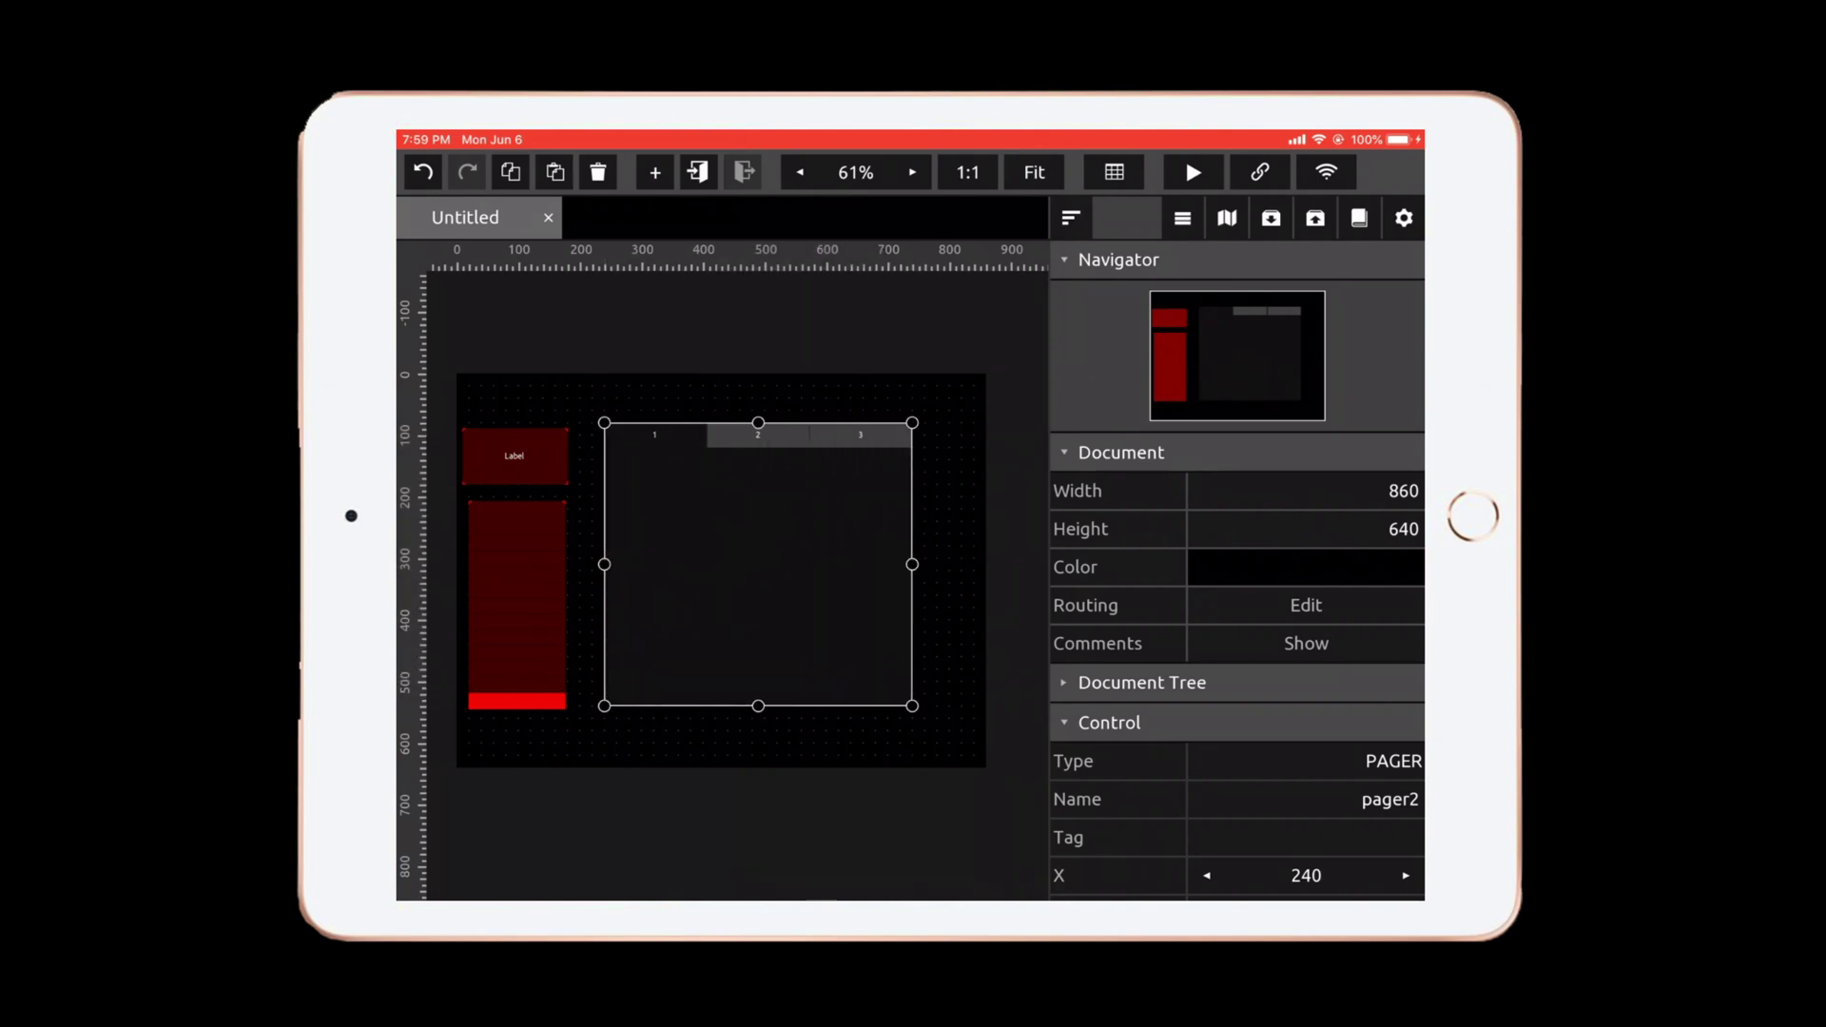
On the pager's first page, add a label and widen it to 165
double_click(758, 564)
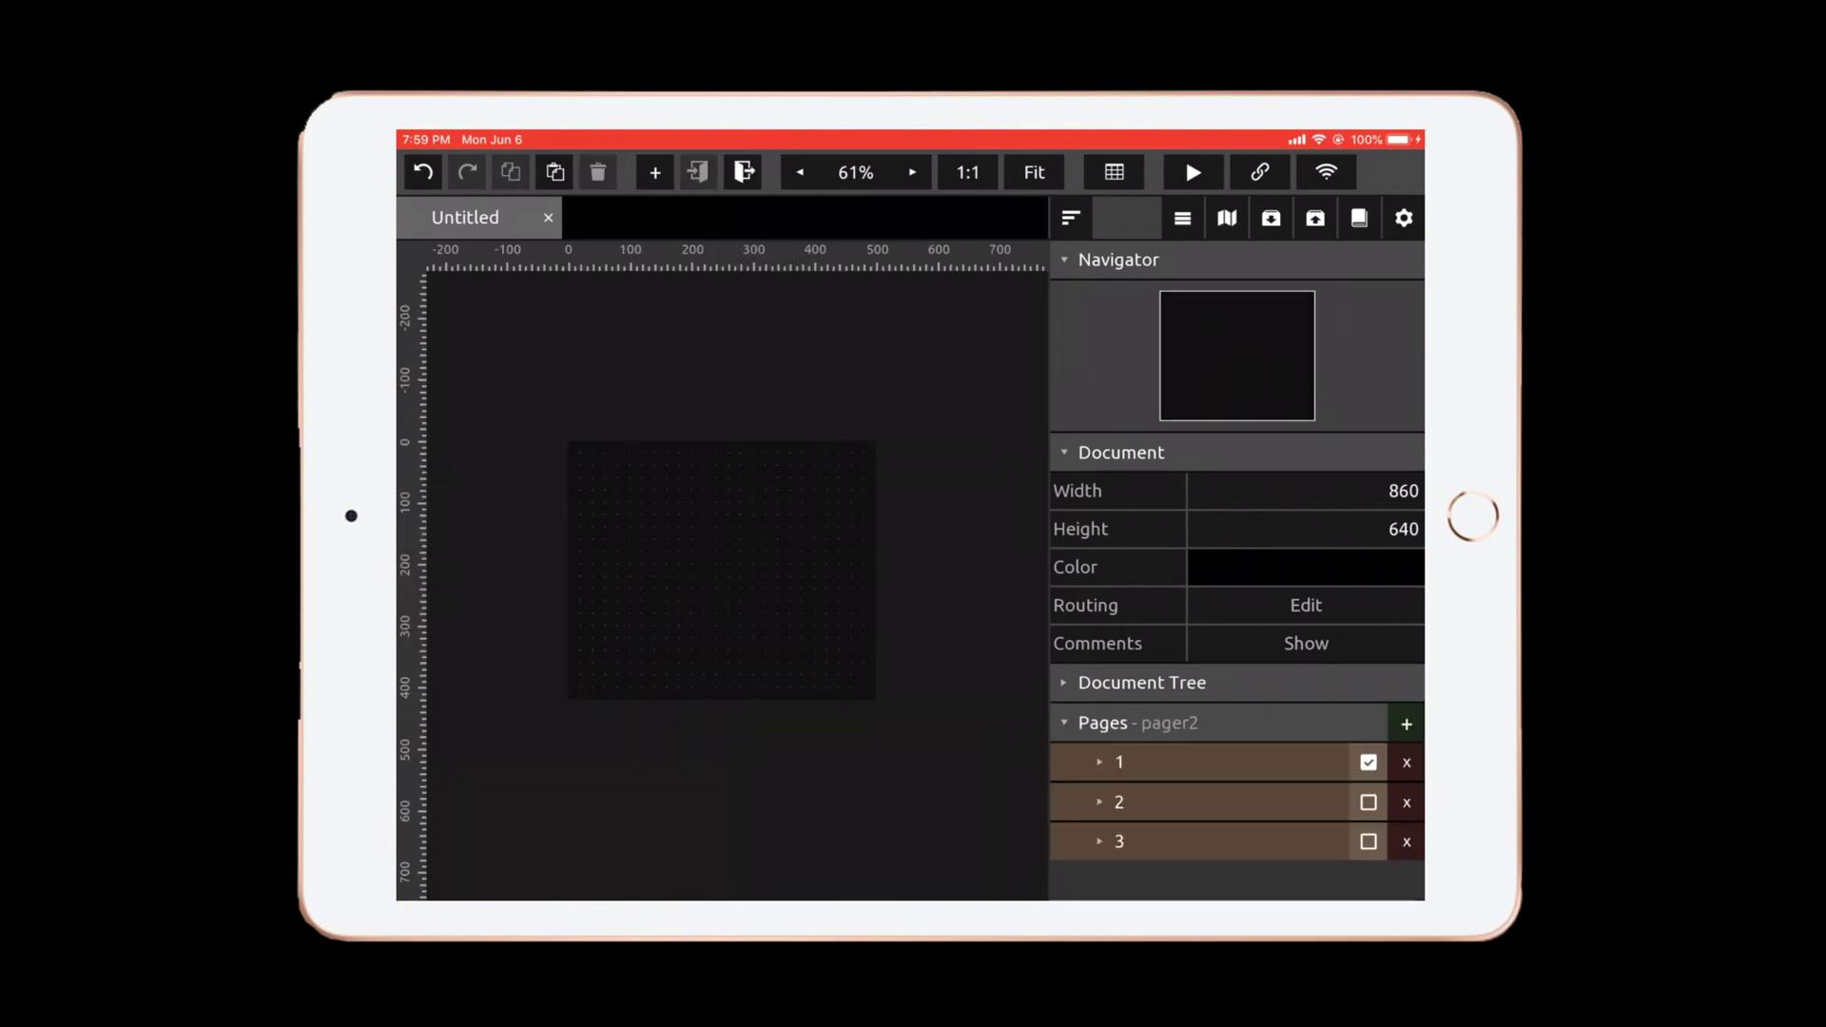
left_click(655, 172)
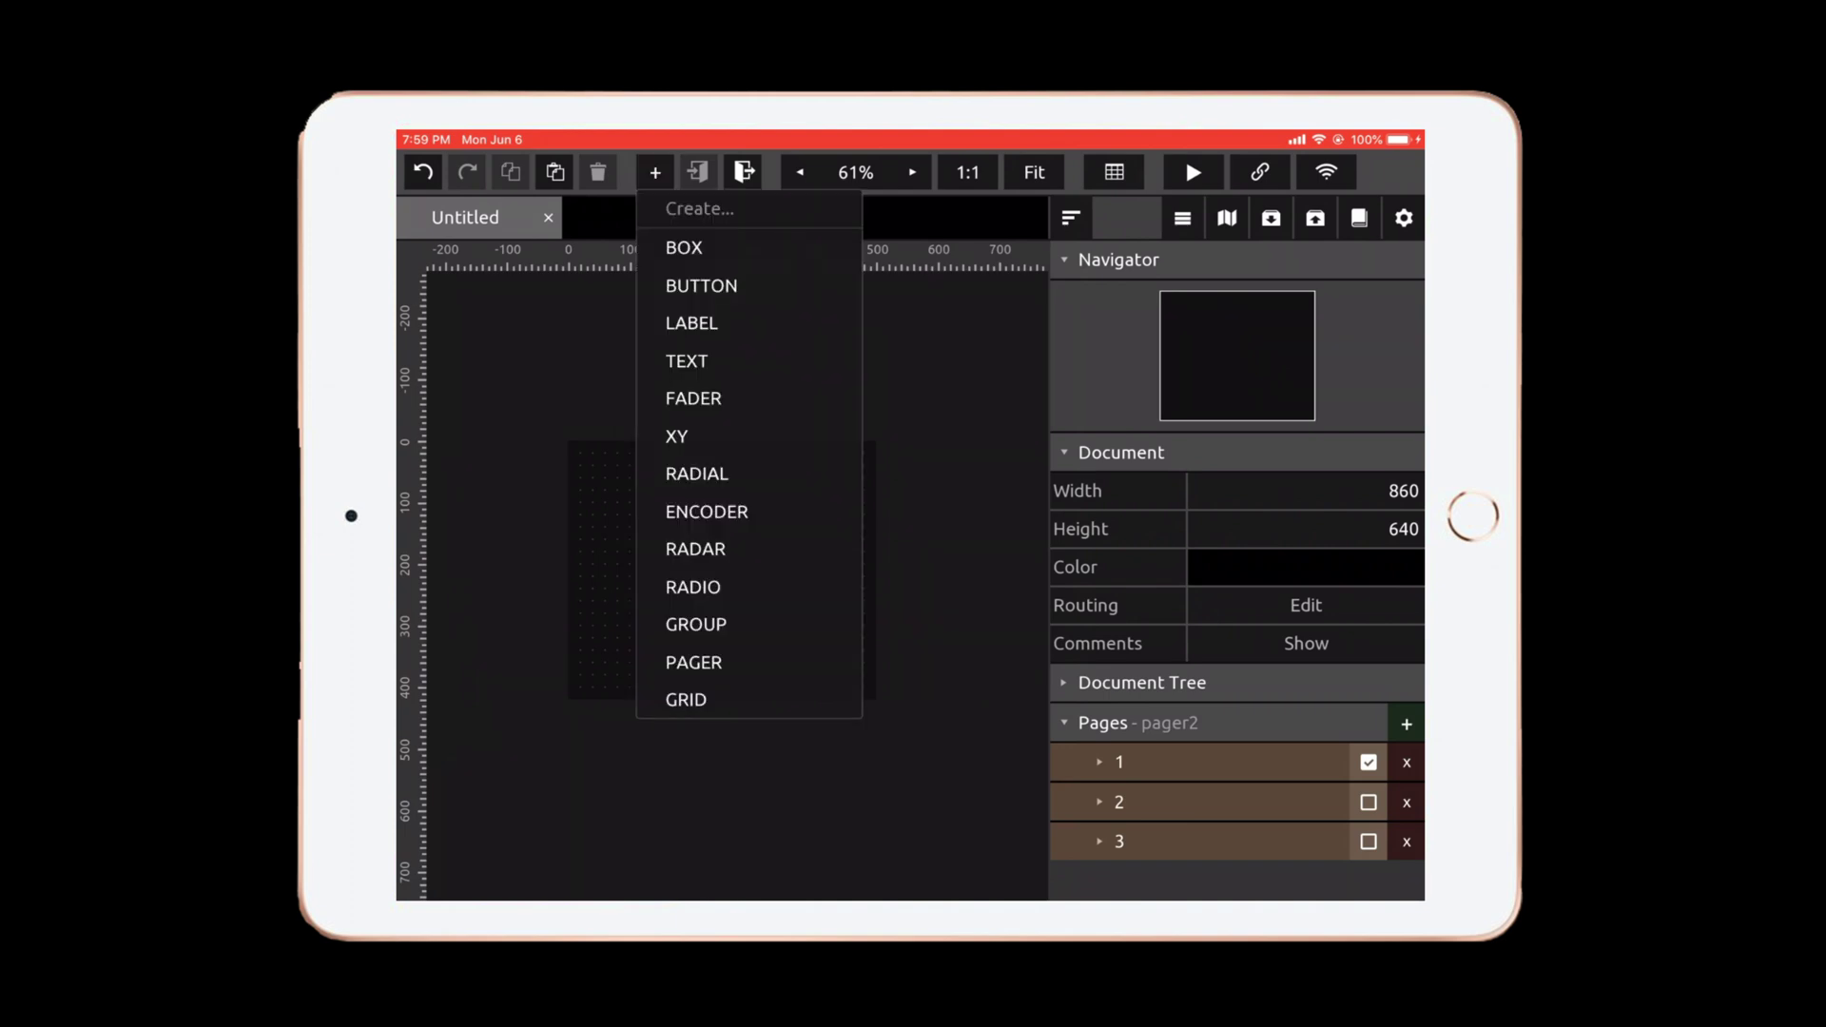
left_click(692, 323)
left_click(628, 485)
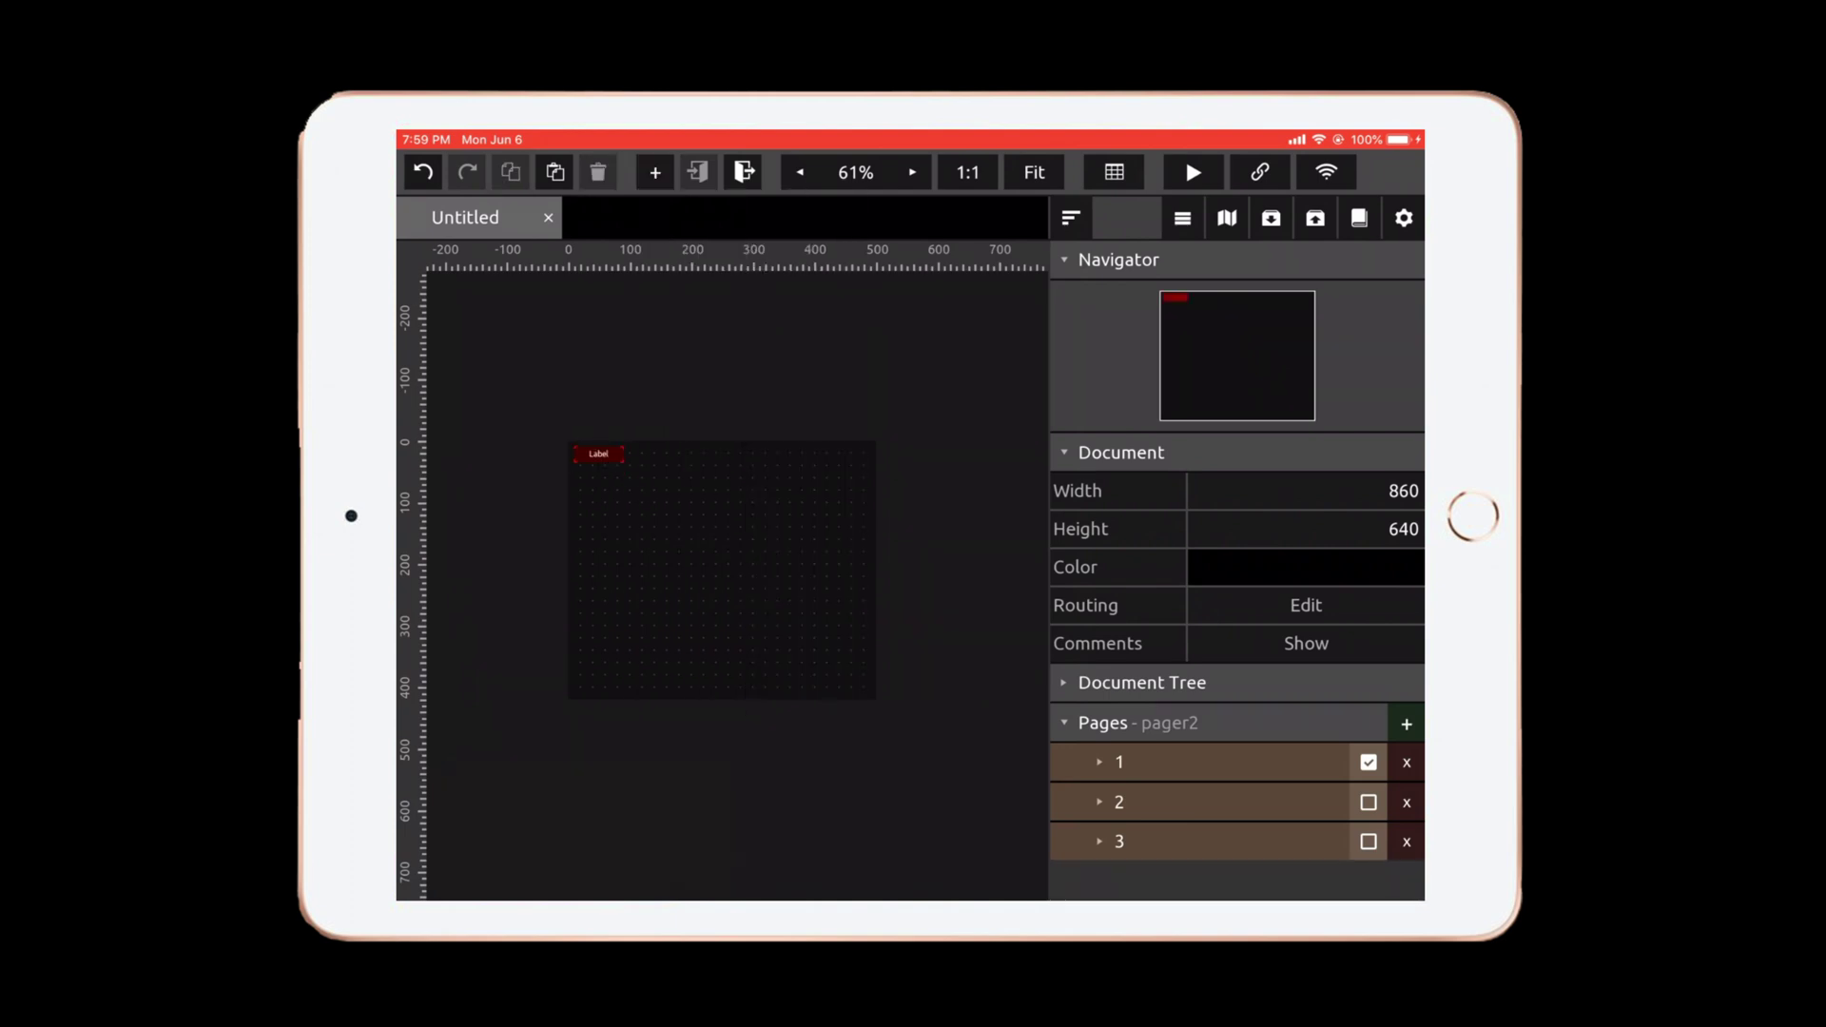
left_click(599, 454)
scroll(598, 454, "up", 5)
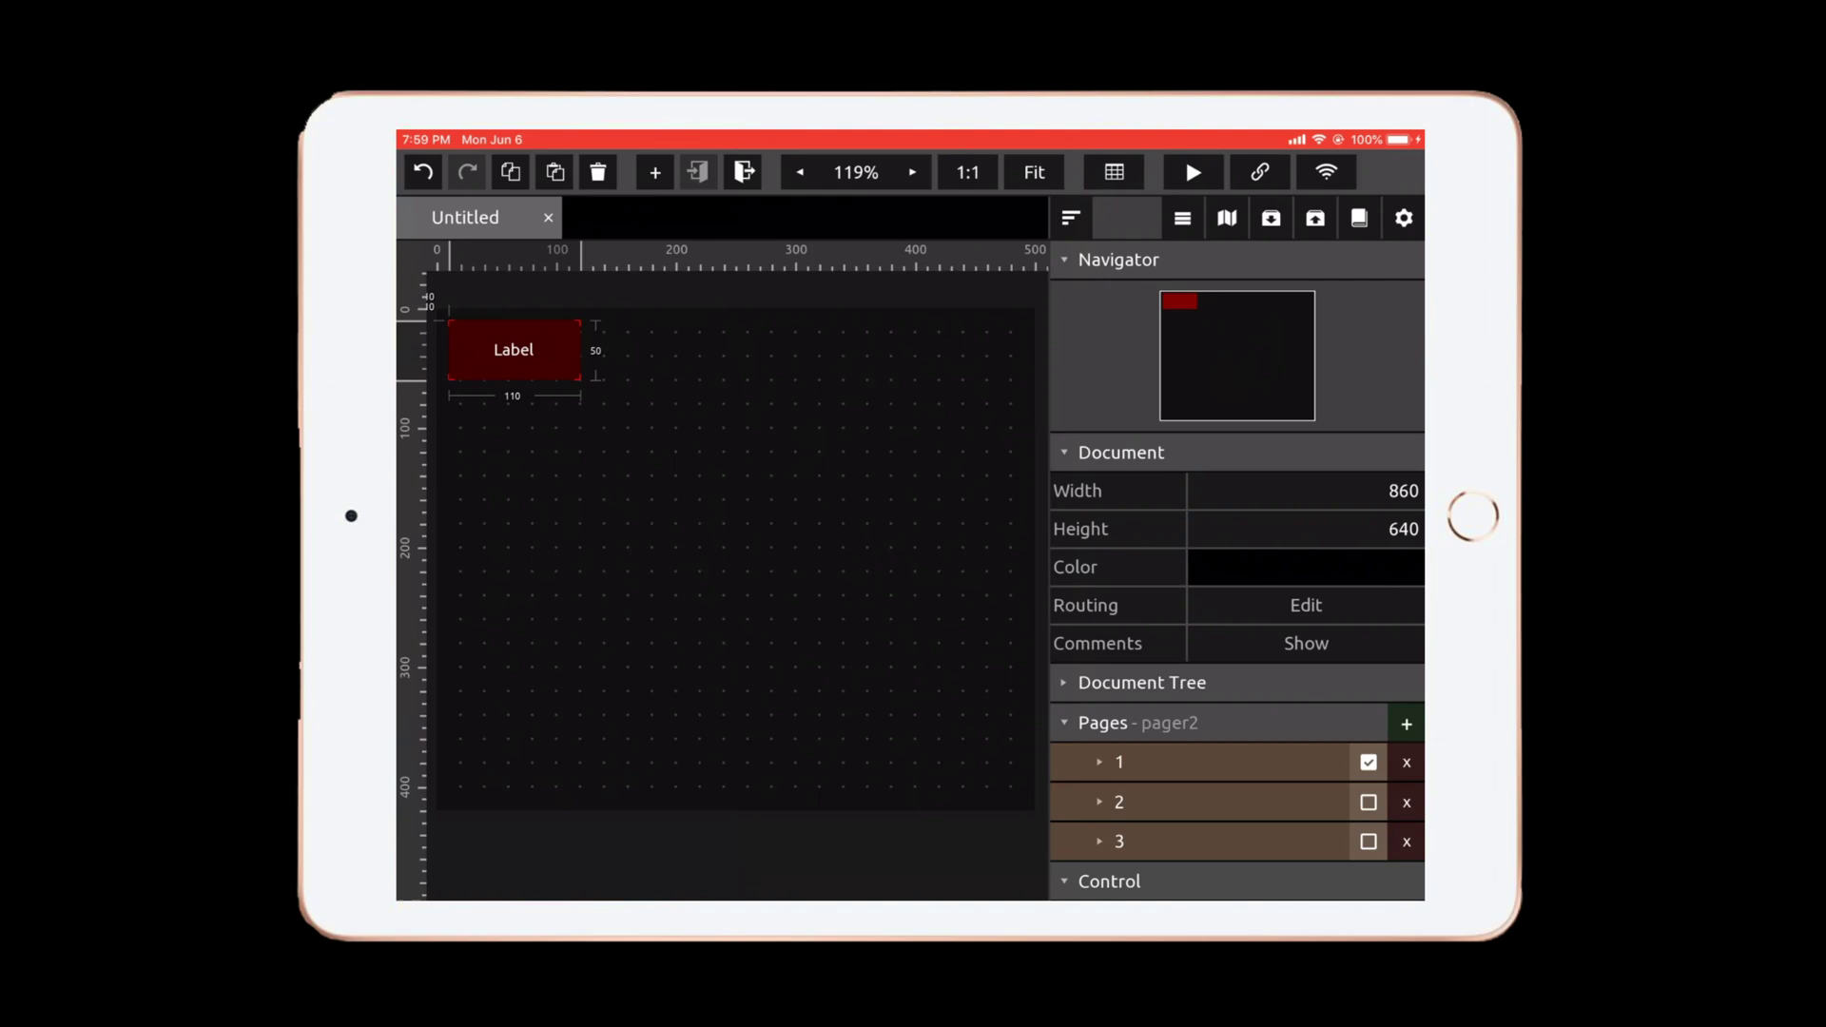
left_click_drag(581, 350, 646, 350)
Colour the new label dark blue and name it trackname2
scroll(1237, 666, "down", 3)
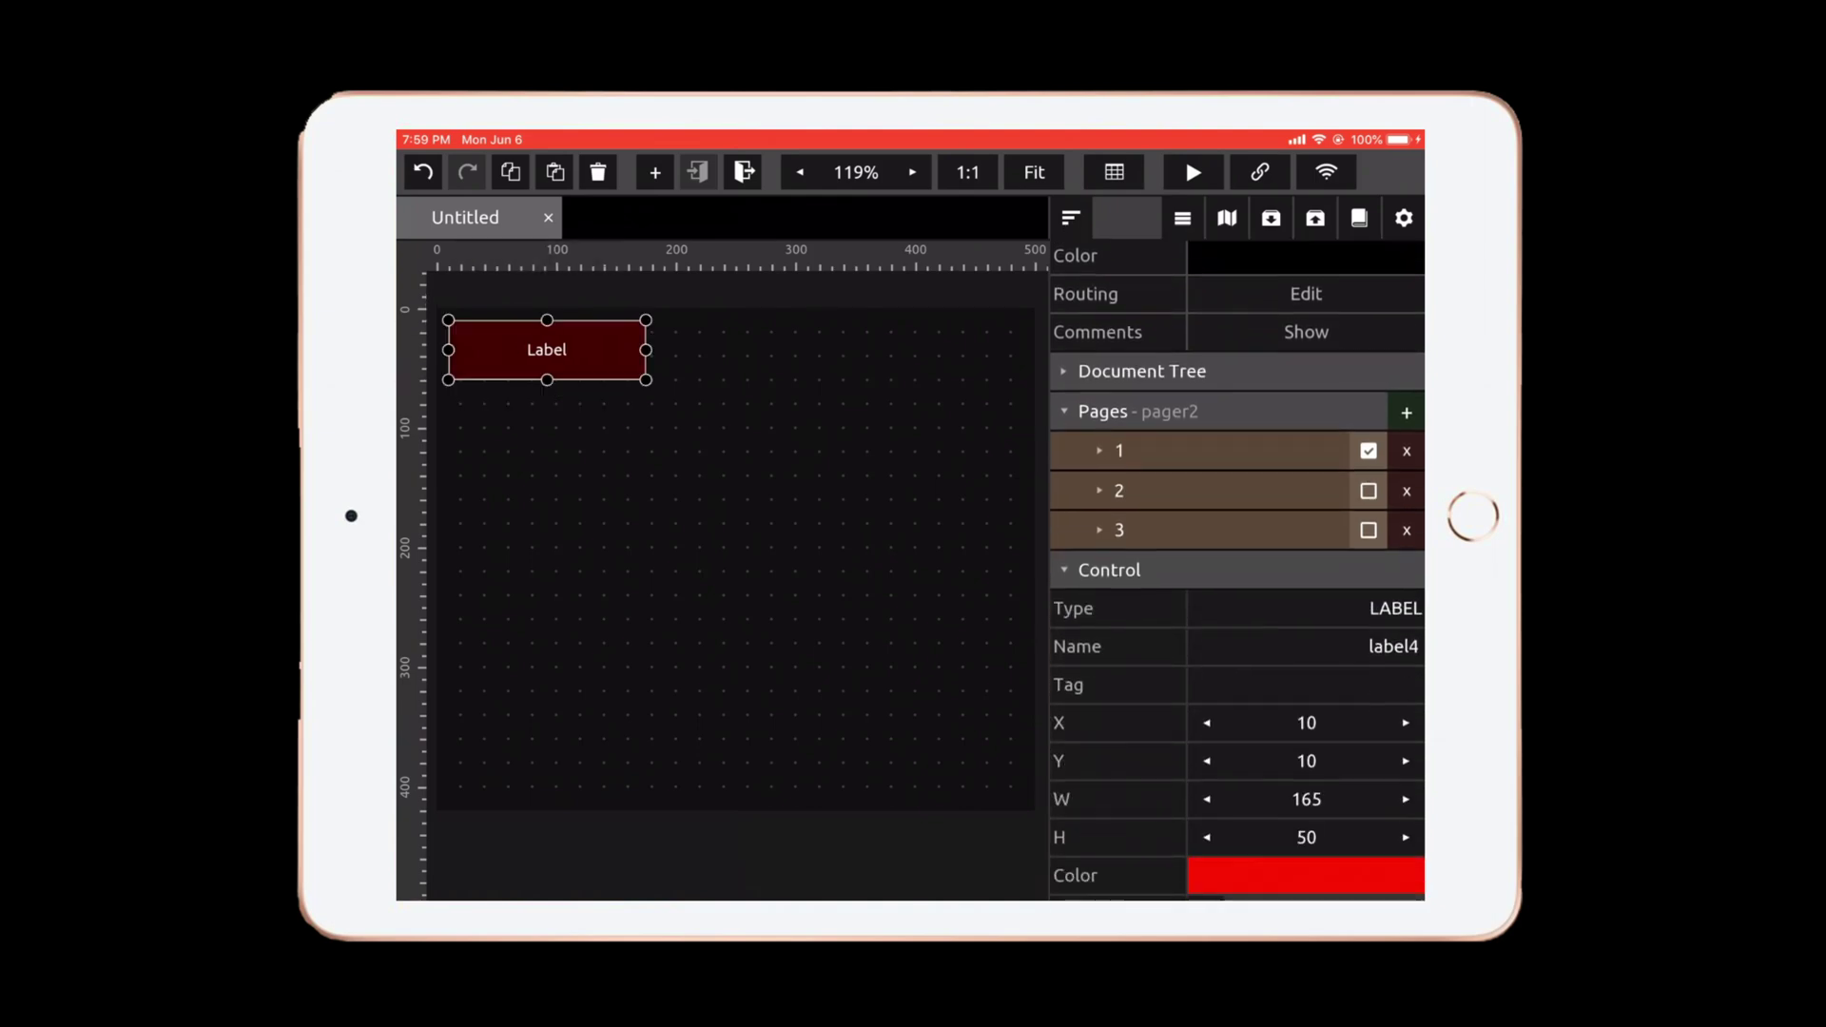
scroll(1236, 666, "down", 3)
left_click(1305, 696)
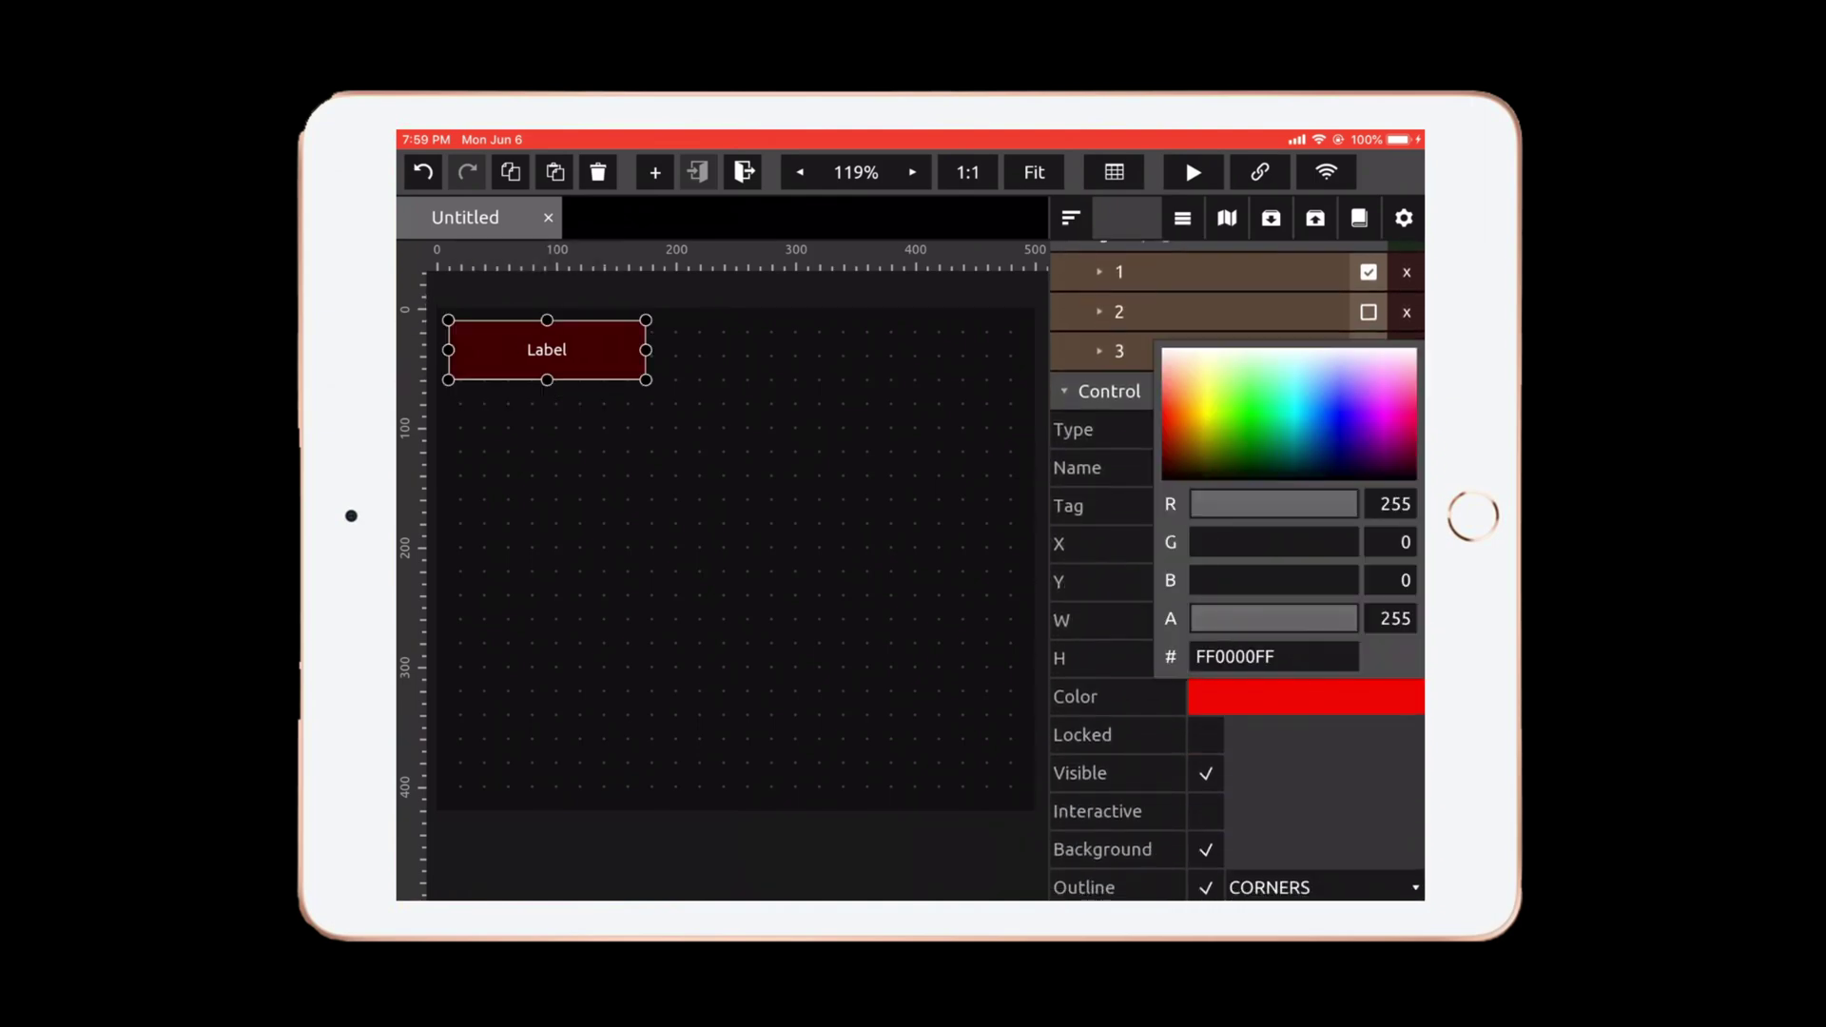
left_click(1331, 440)
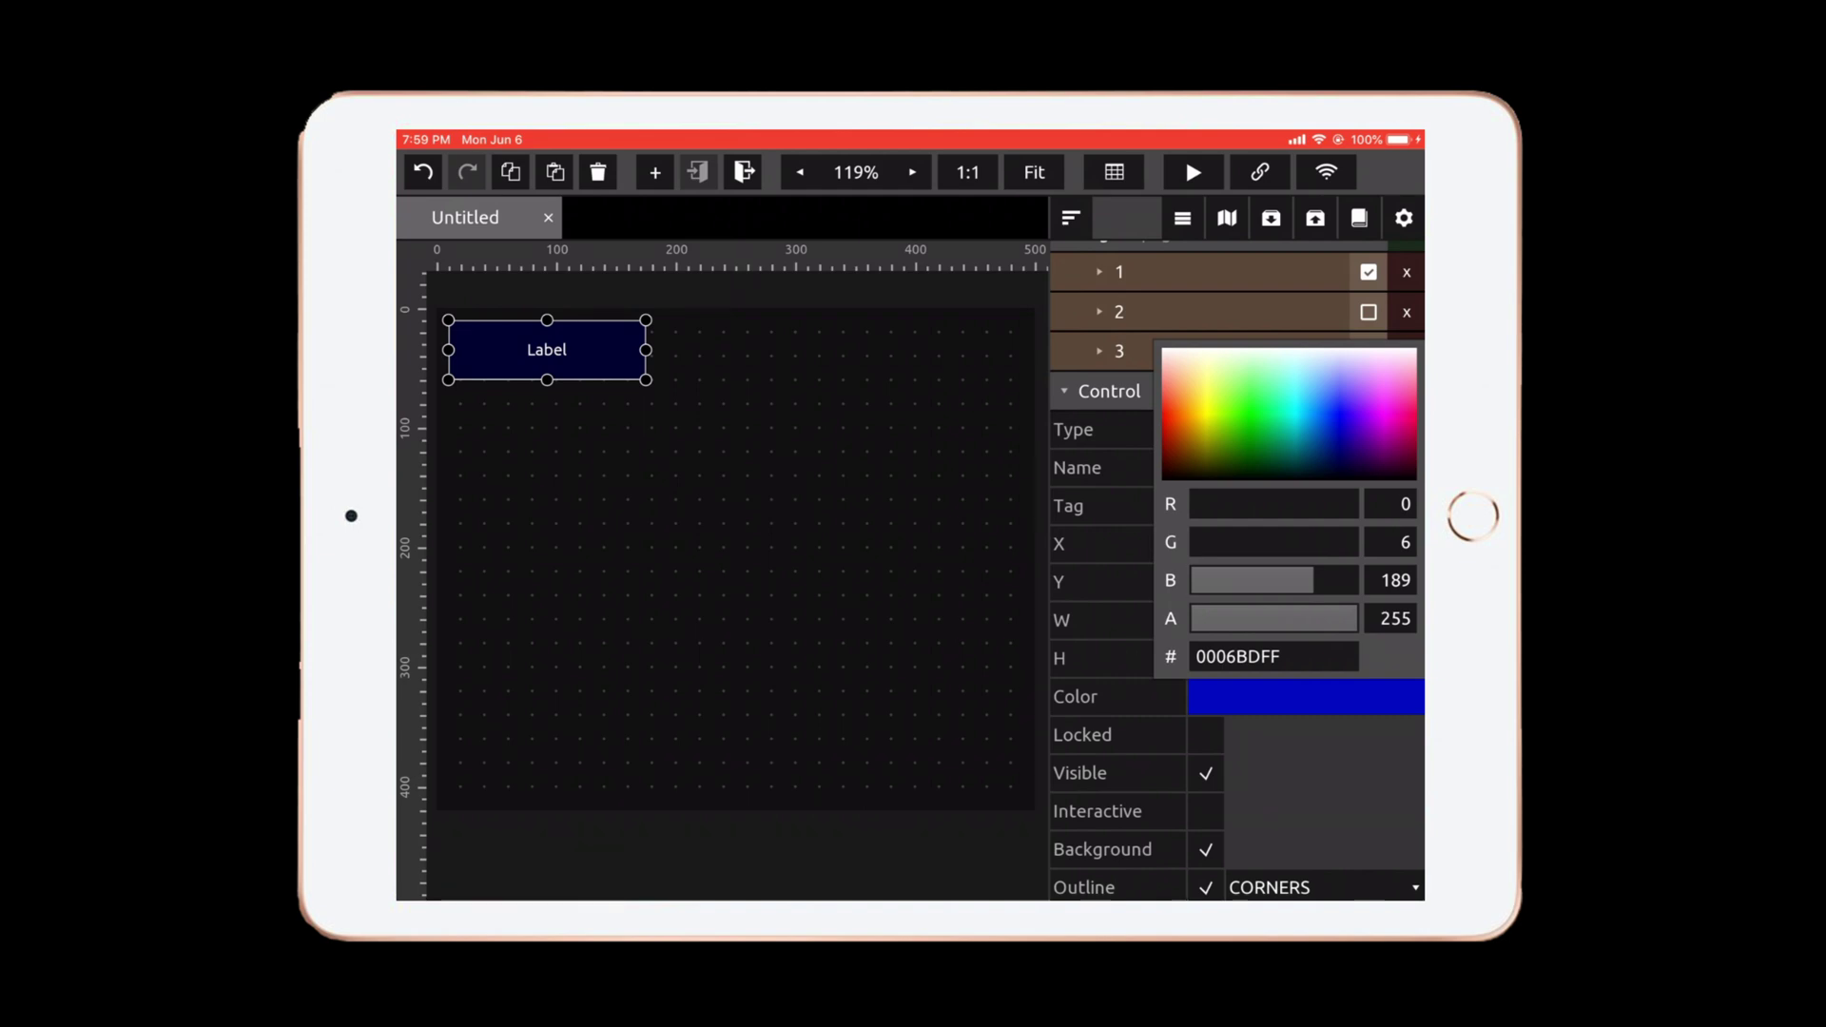
left_click(1305, 467)
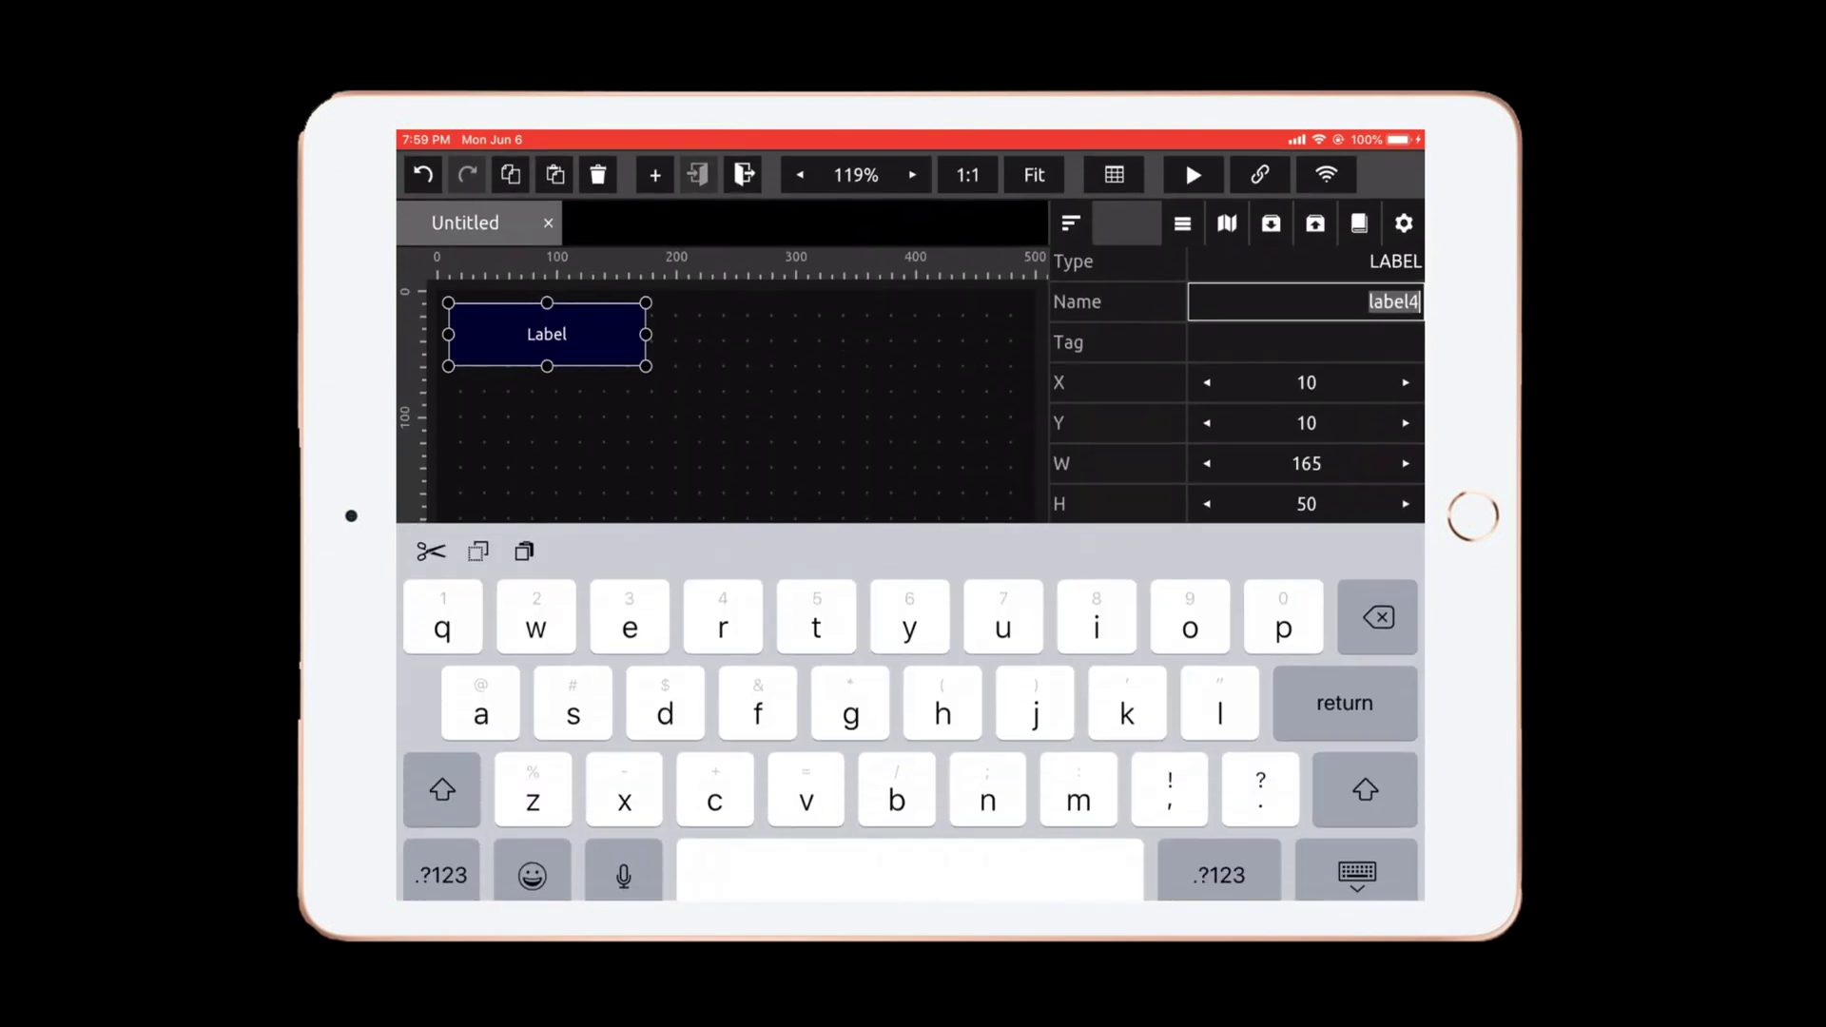
type("v")
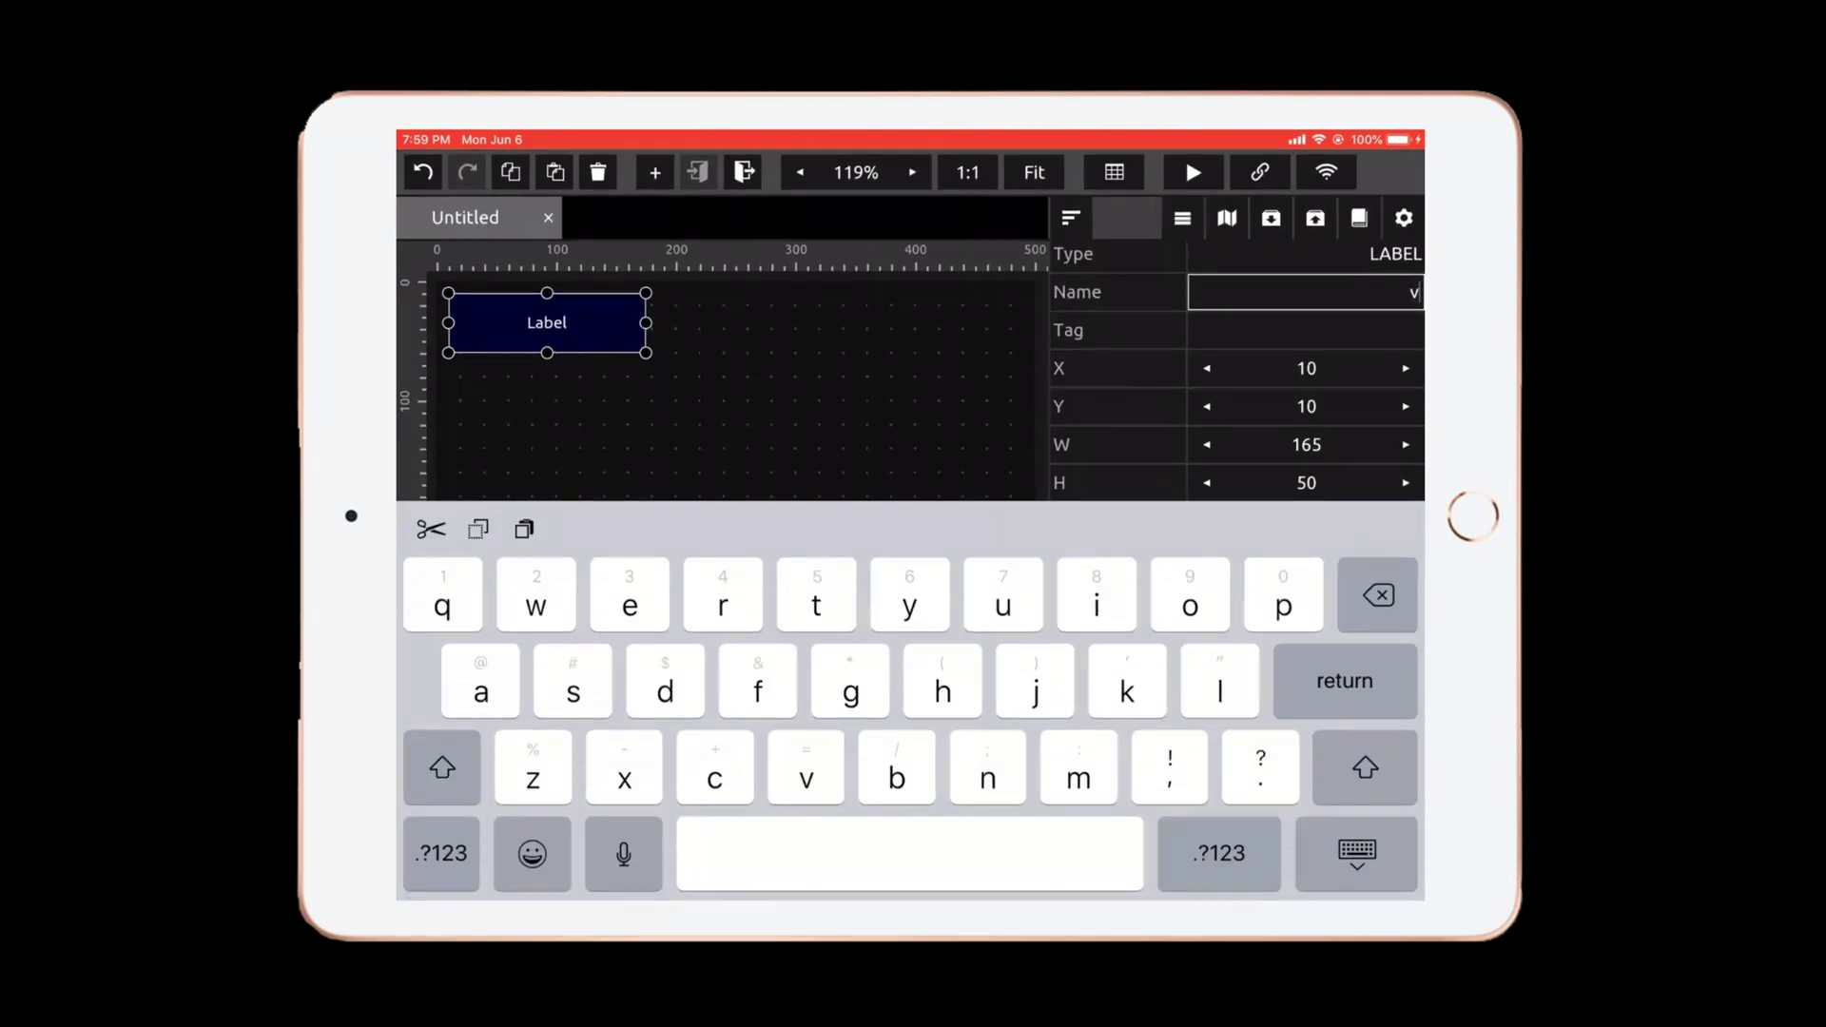
type("oltra")
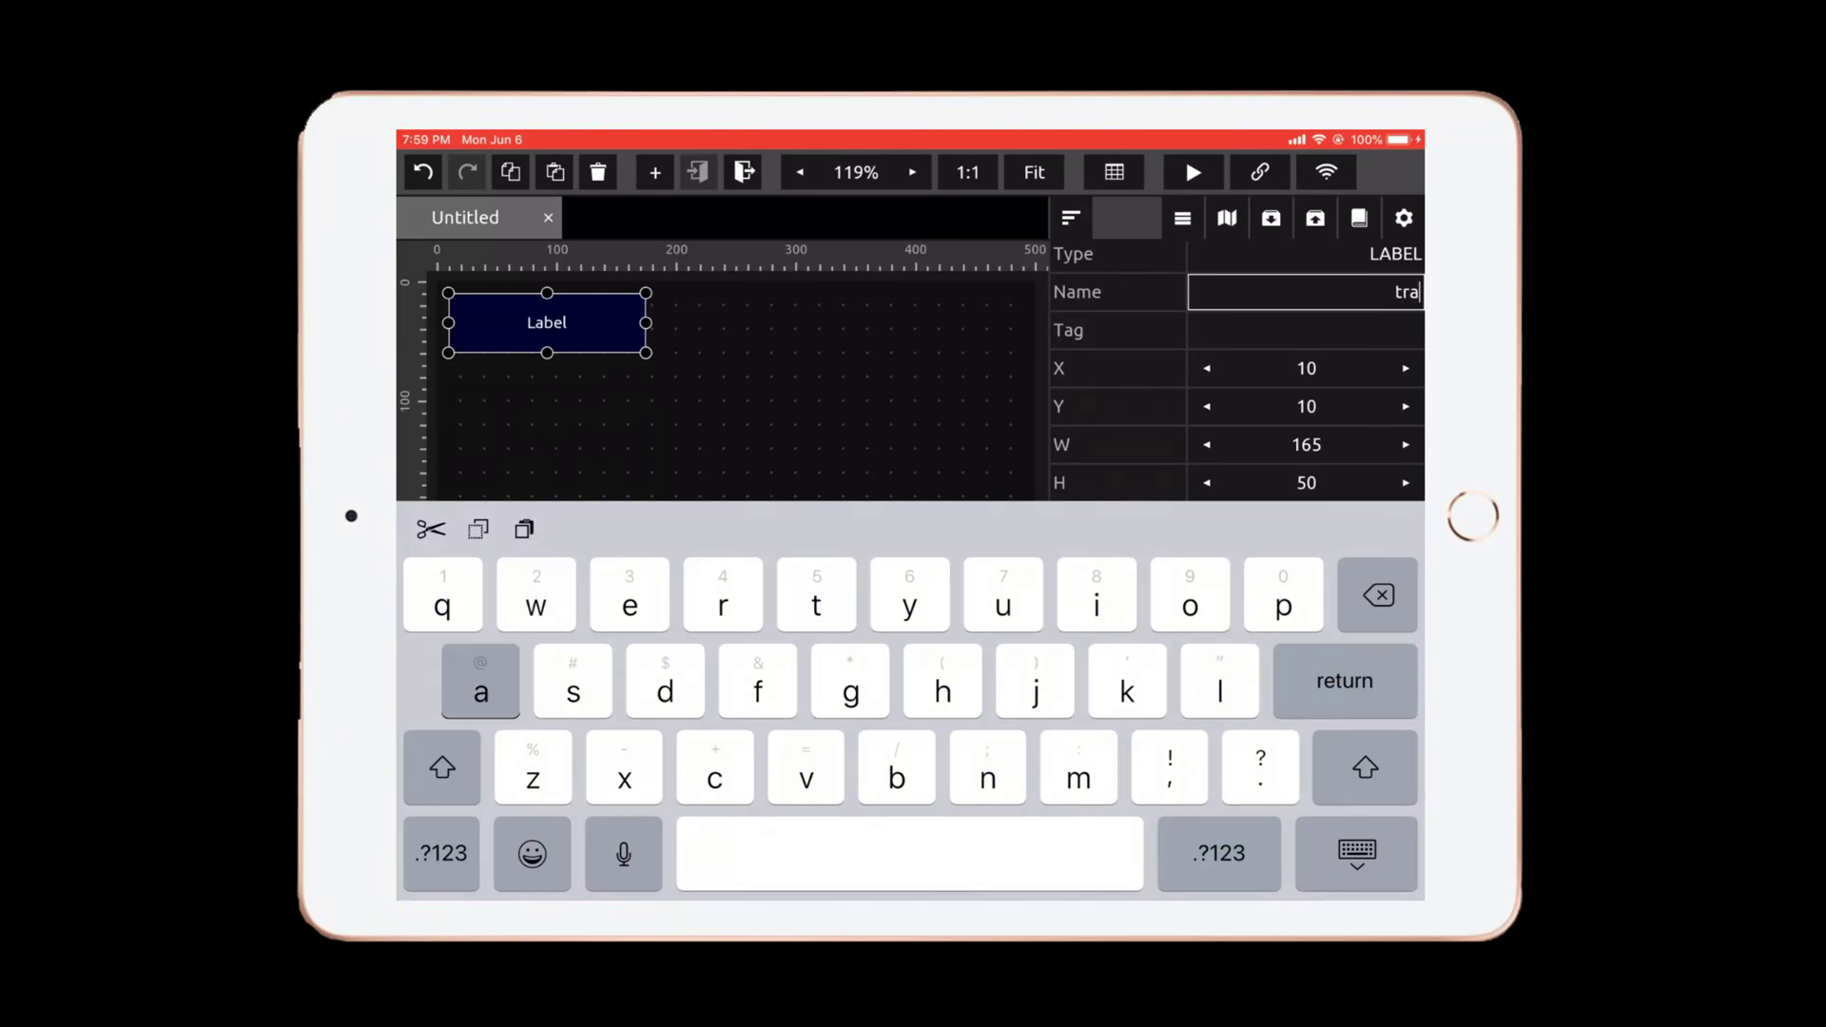
type("cknam")
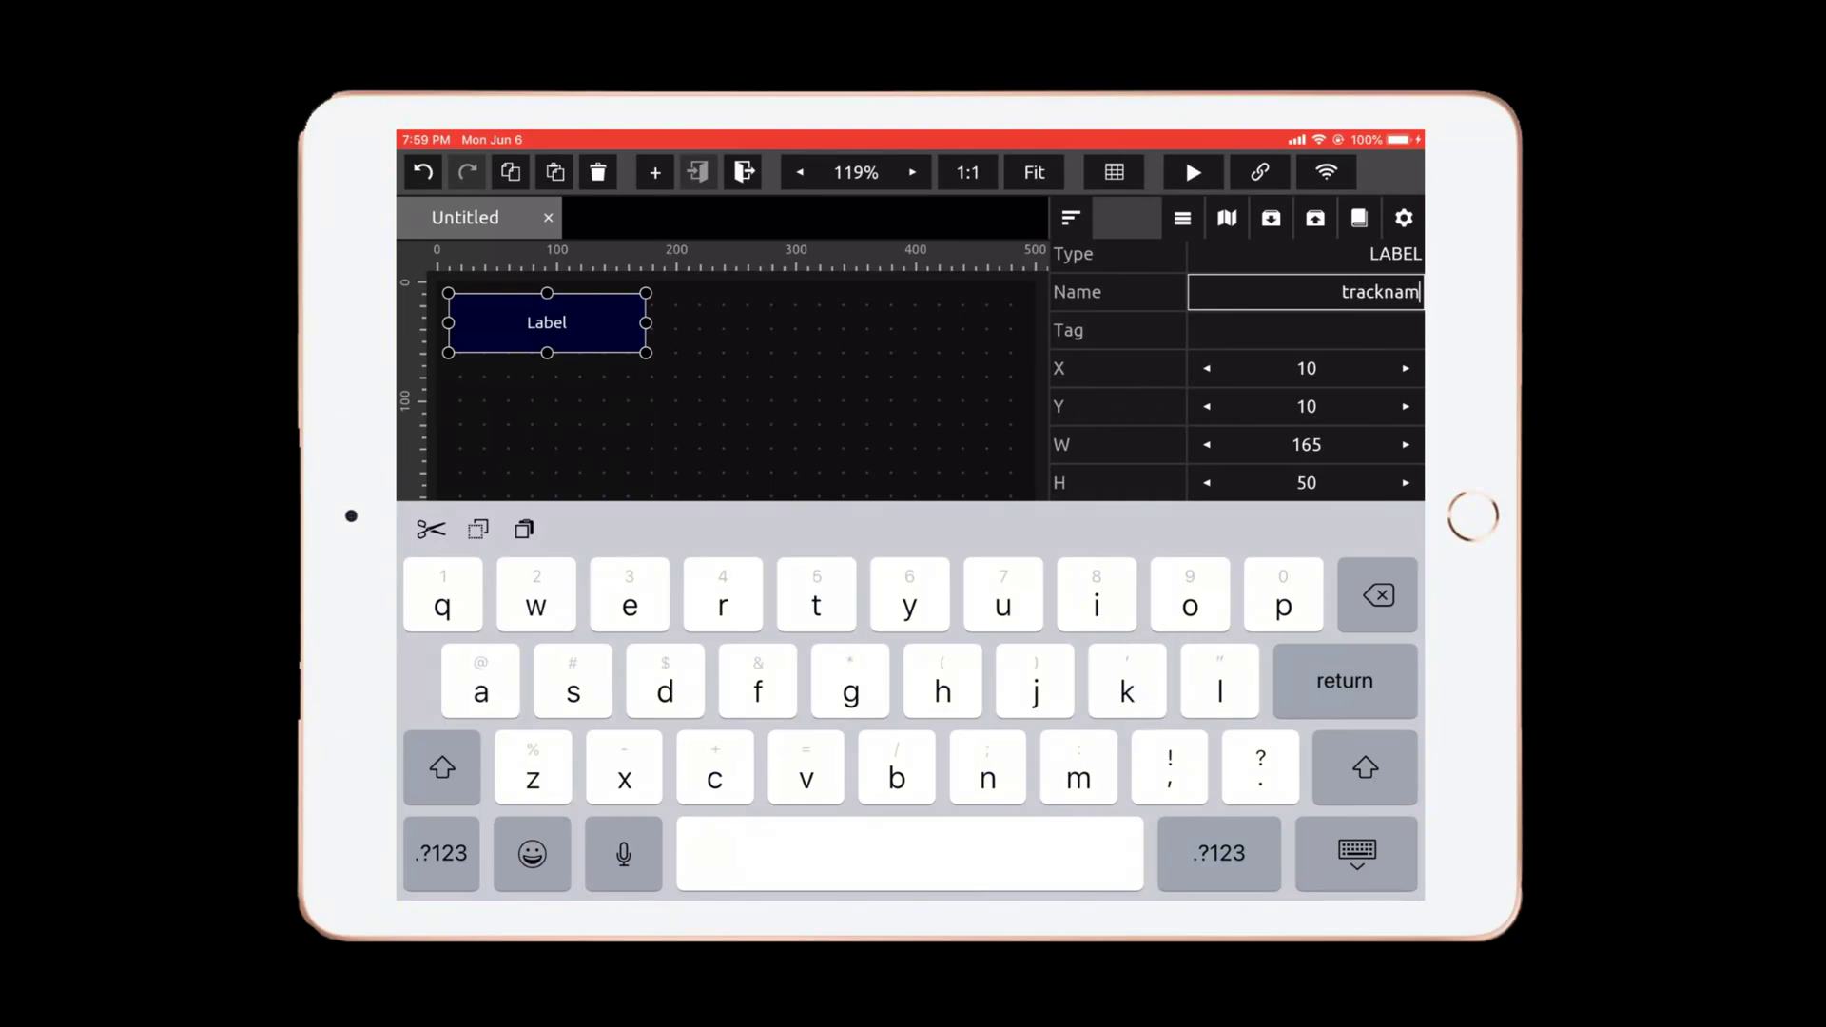
type("e2")
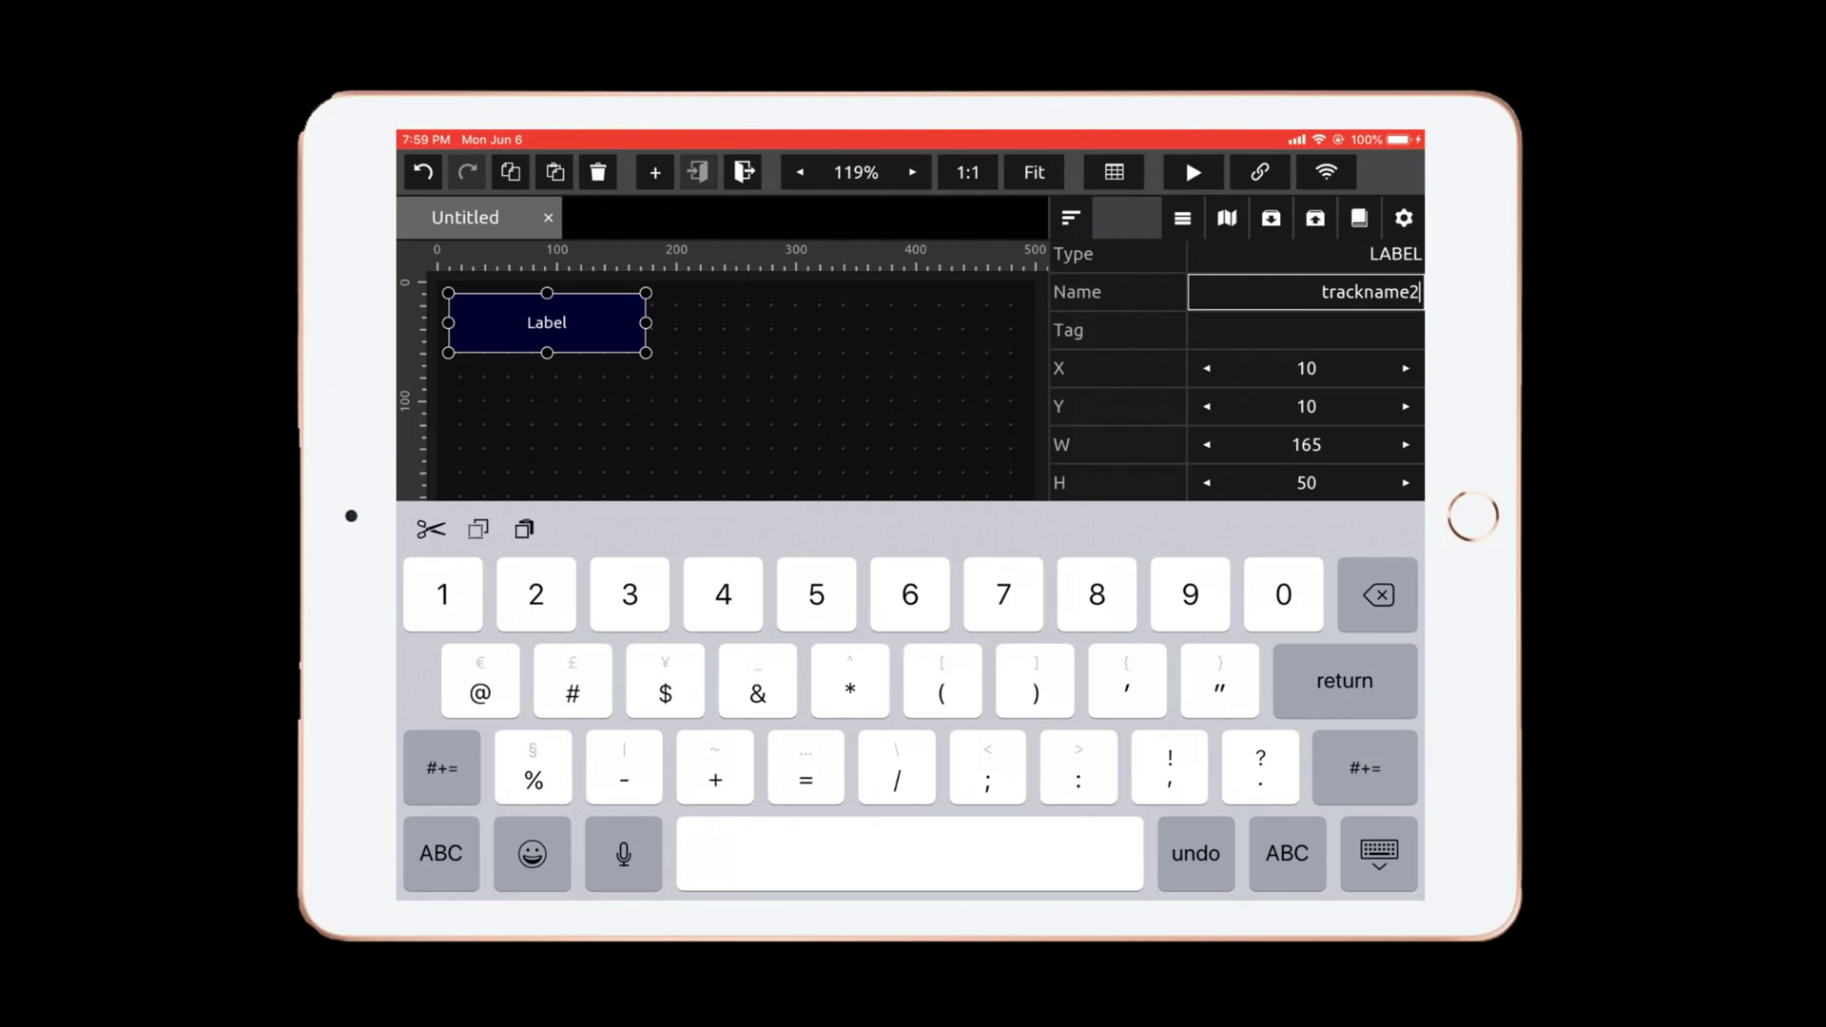
key("Return")
Add a fader below the trackname2 label and enlarge it into a wide, tall strip
left_click(656, 172)
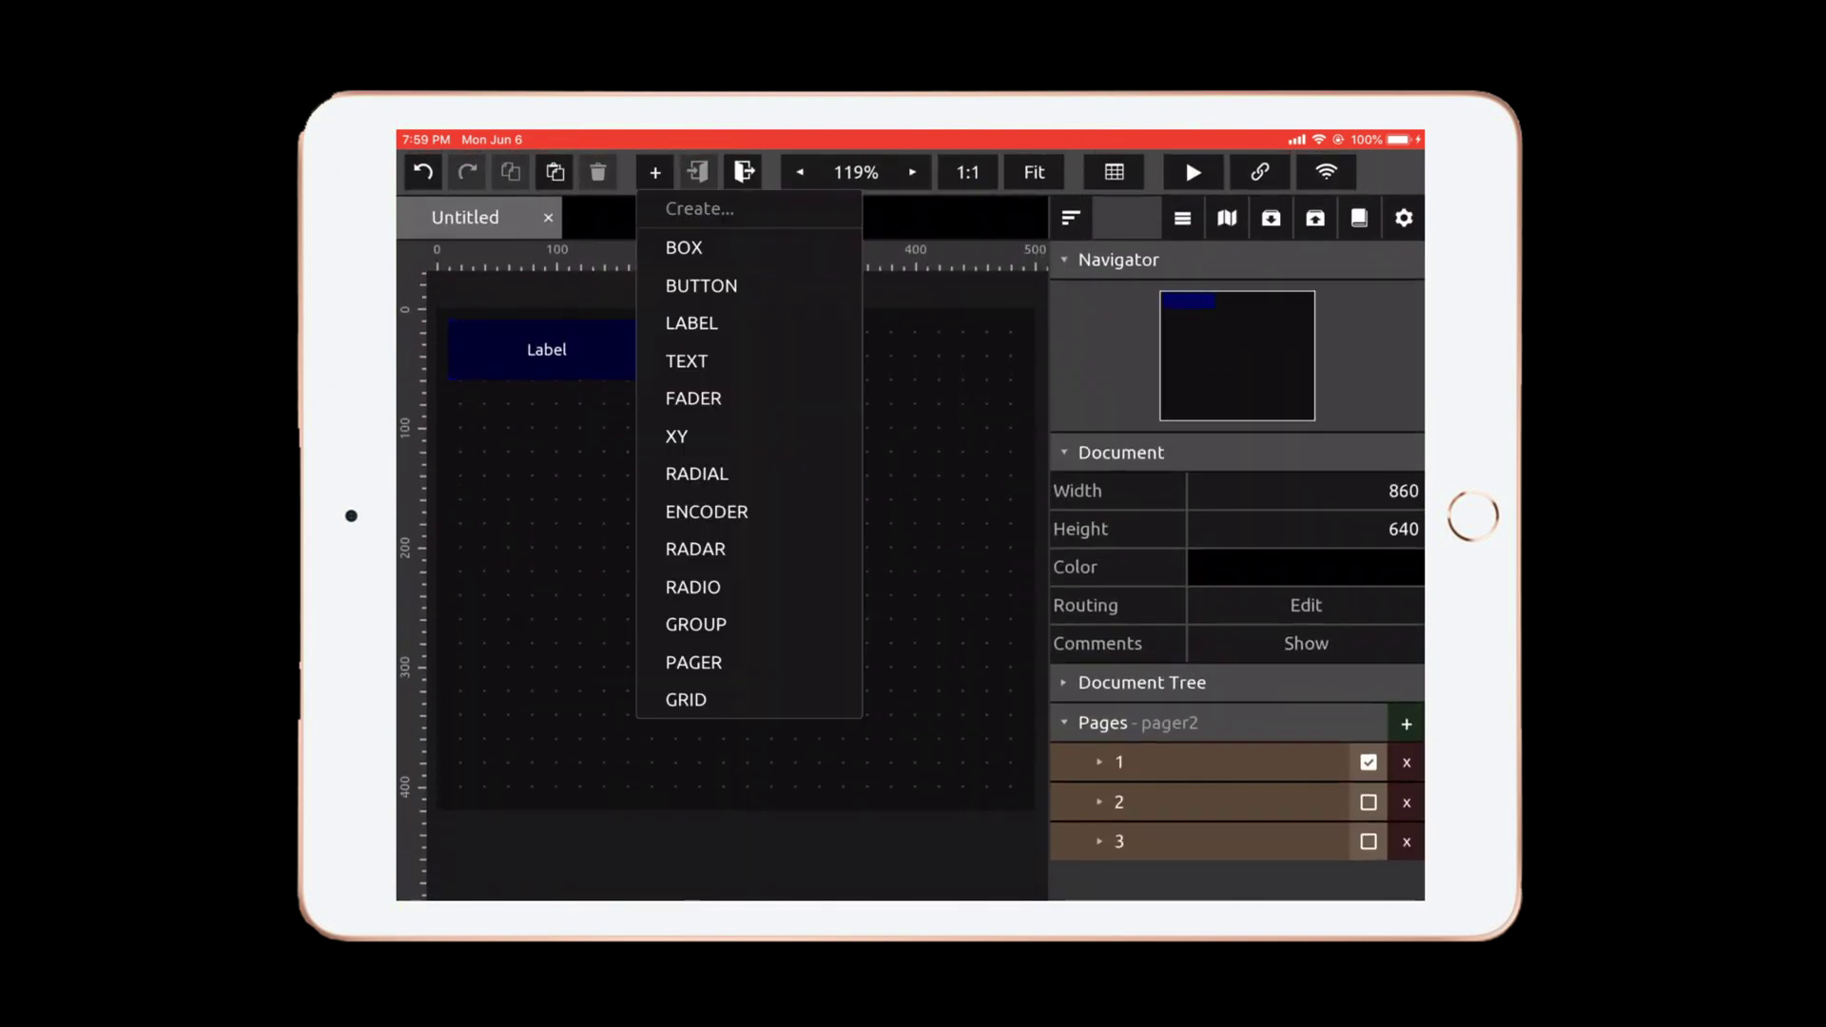
left_click(693, 397)
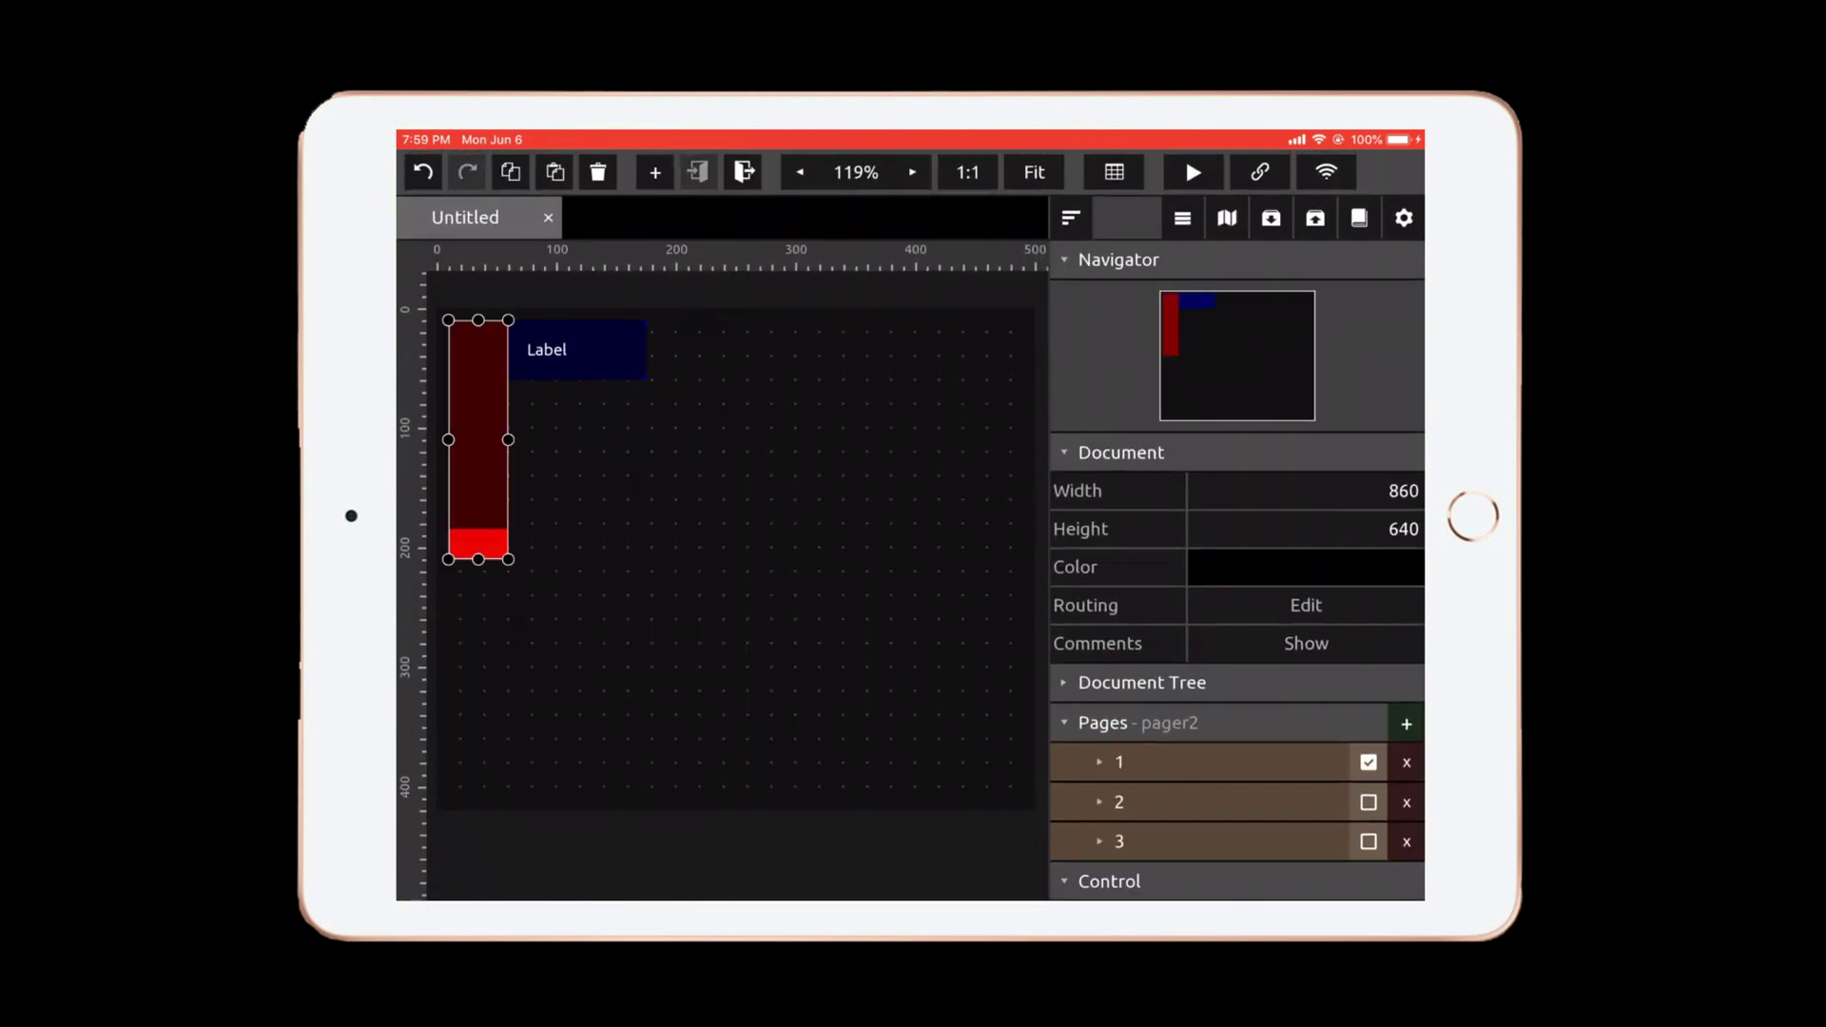
left_click_drag(478, 438, 478, 539)
left_click_drag(508, 659, 651, 747)
Name the new fader volume2 and set its colour to blue
scroll(1237, 571, "down", 5)
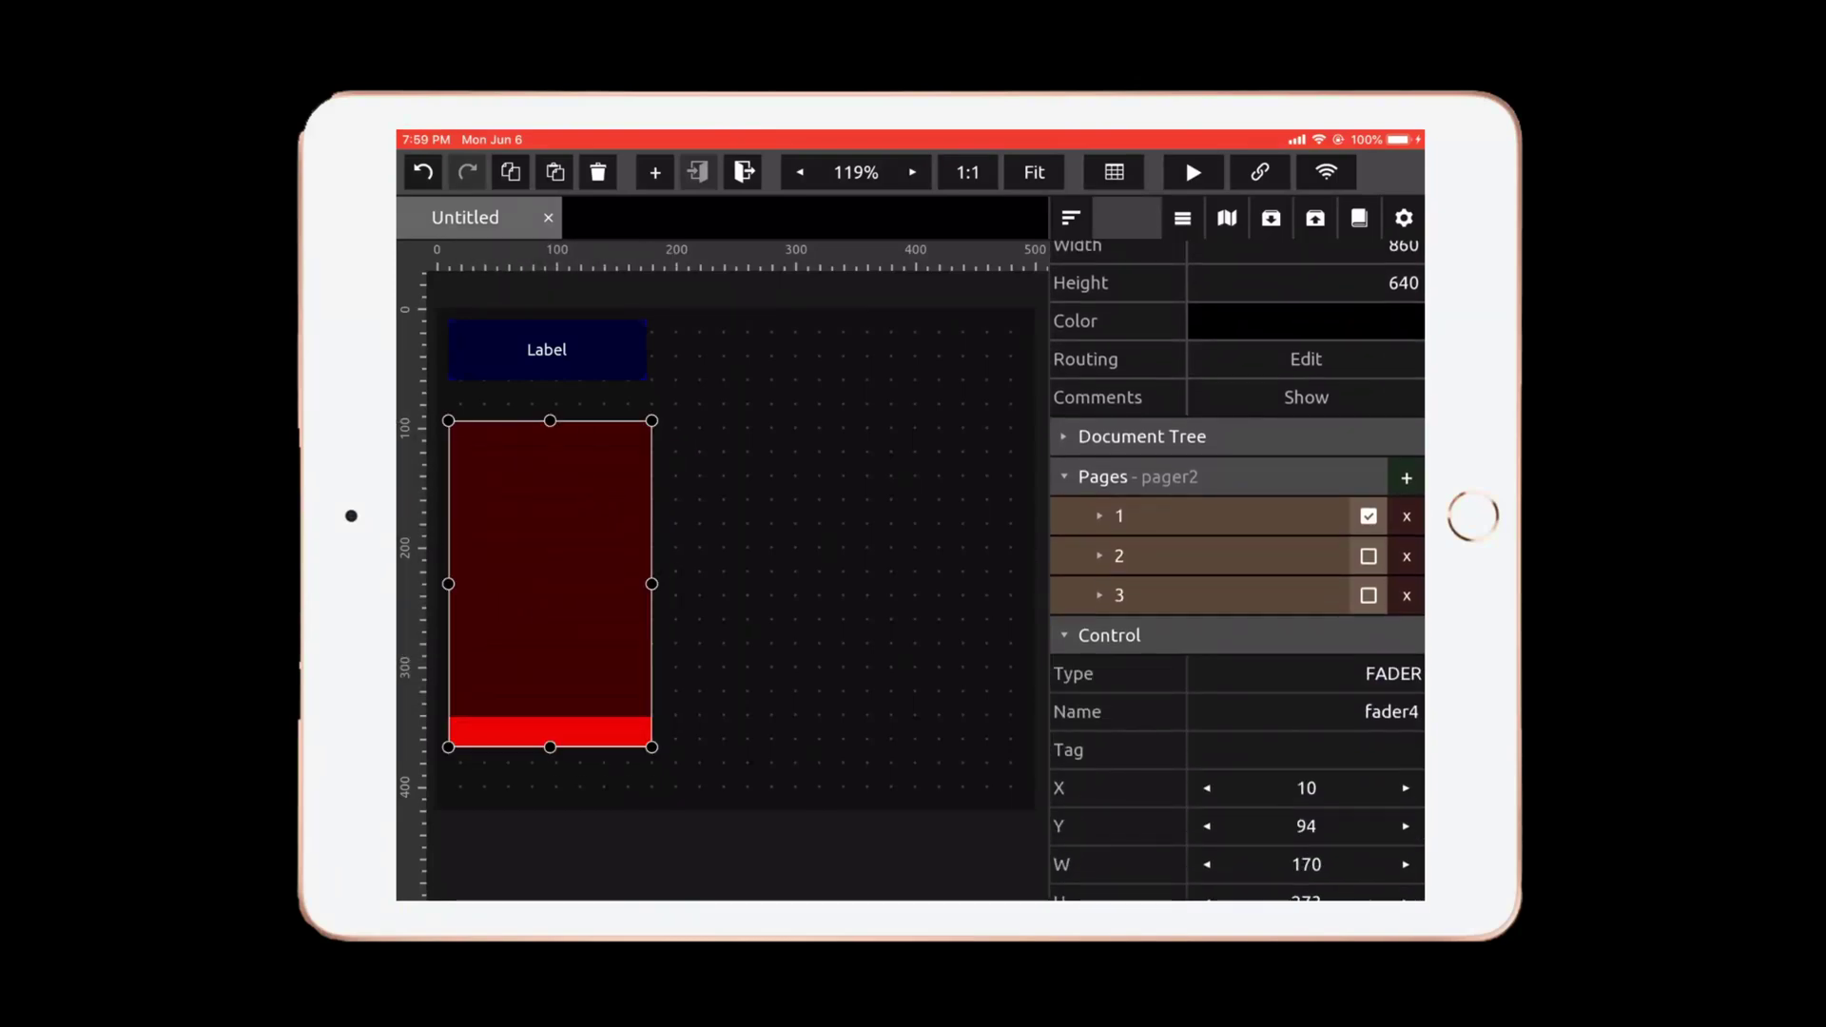
left_click(1305, 704)
type("v")
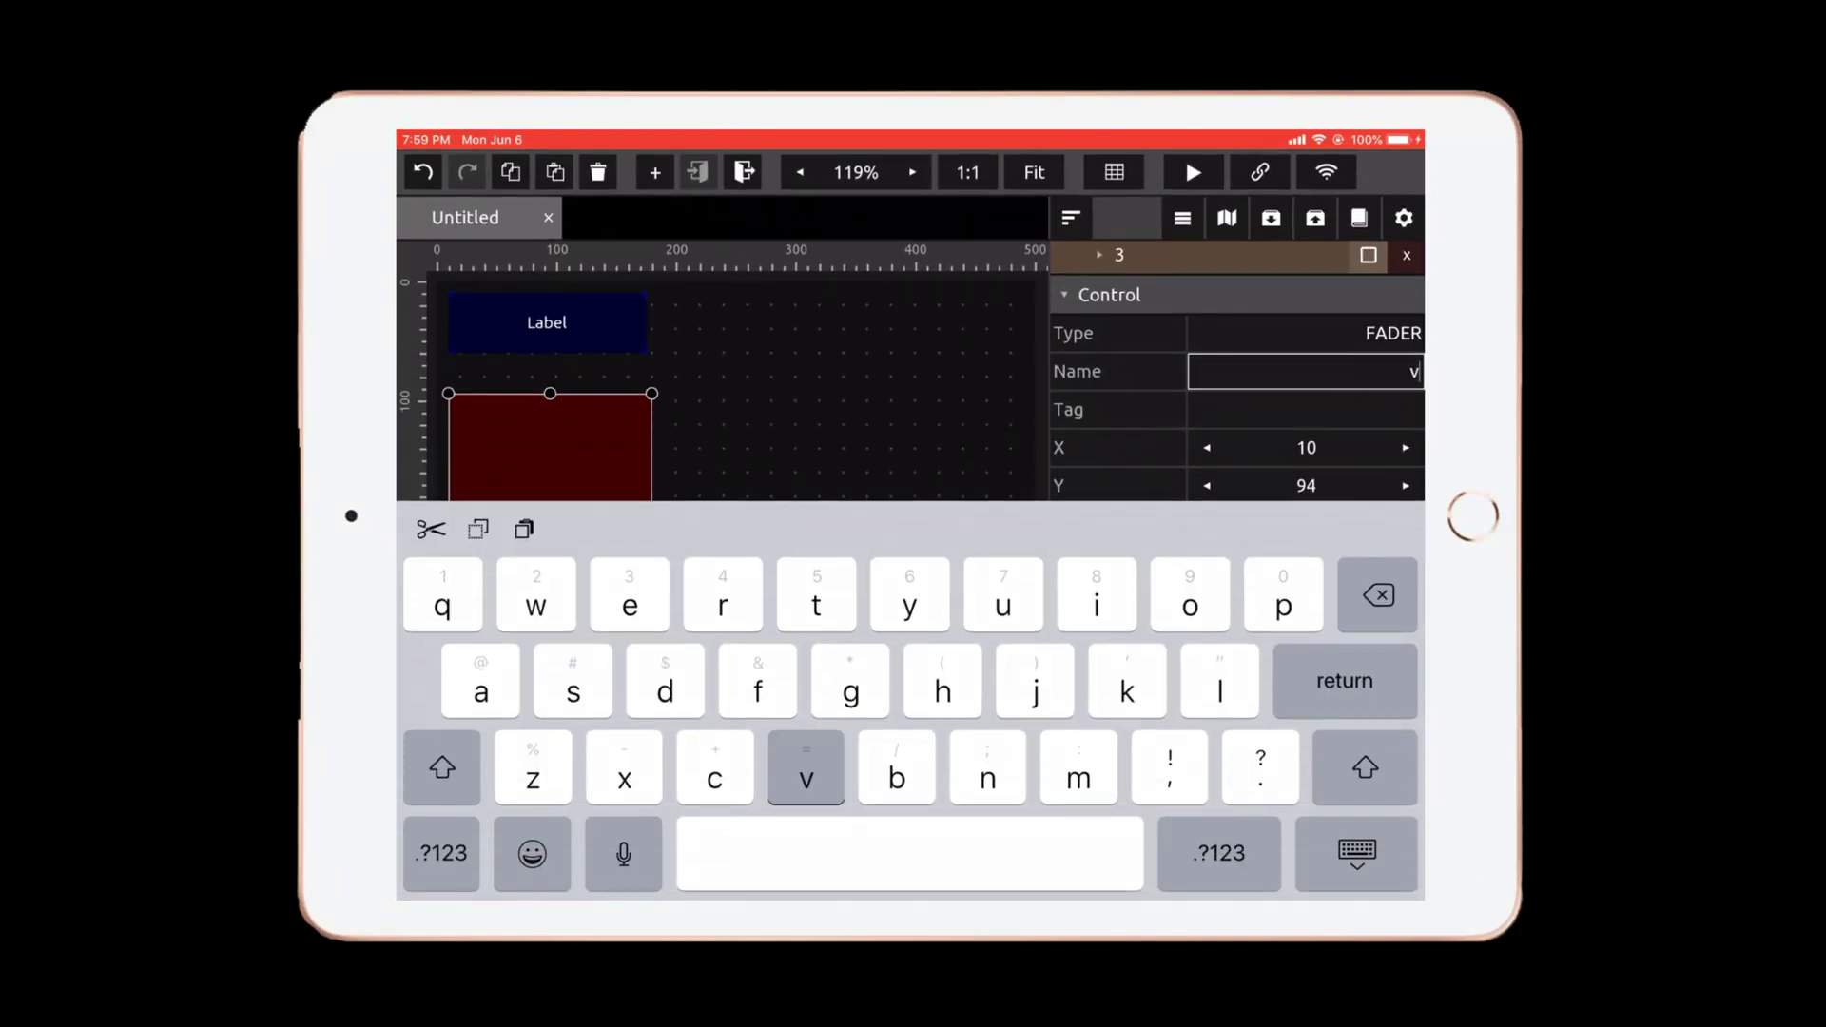
type("olume2")
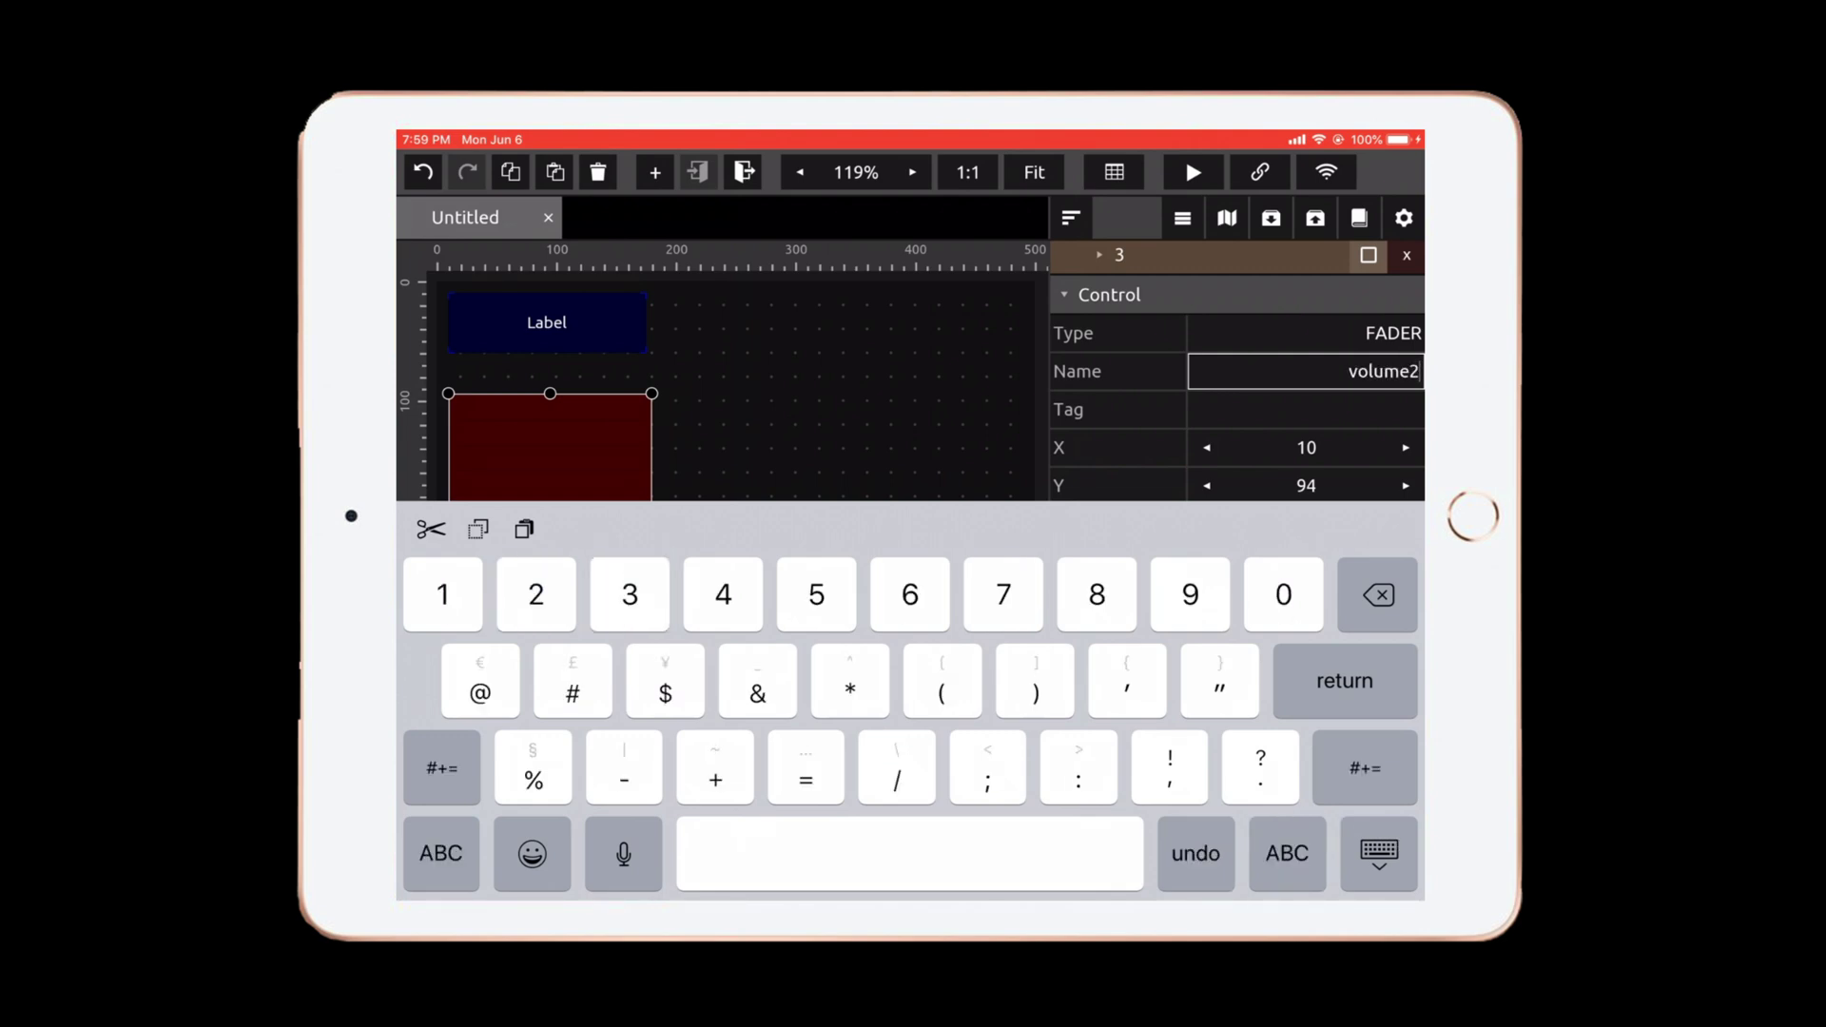
key("Return")
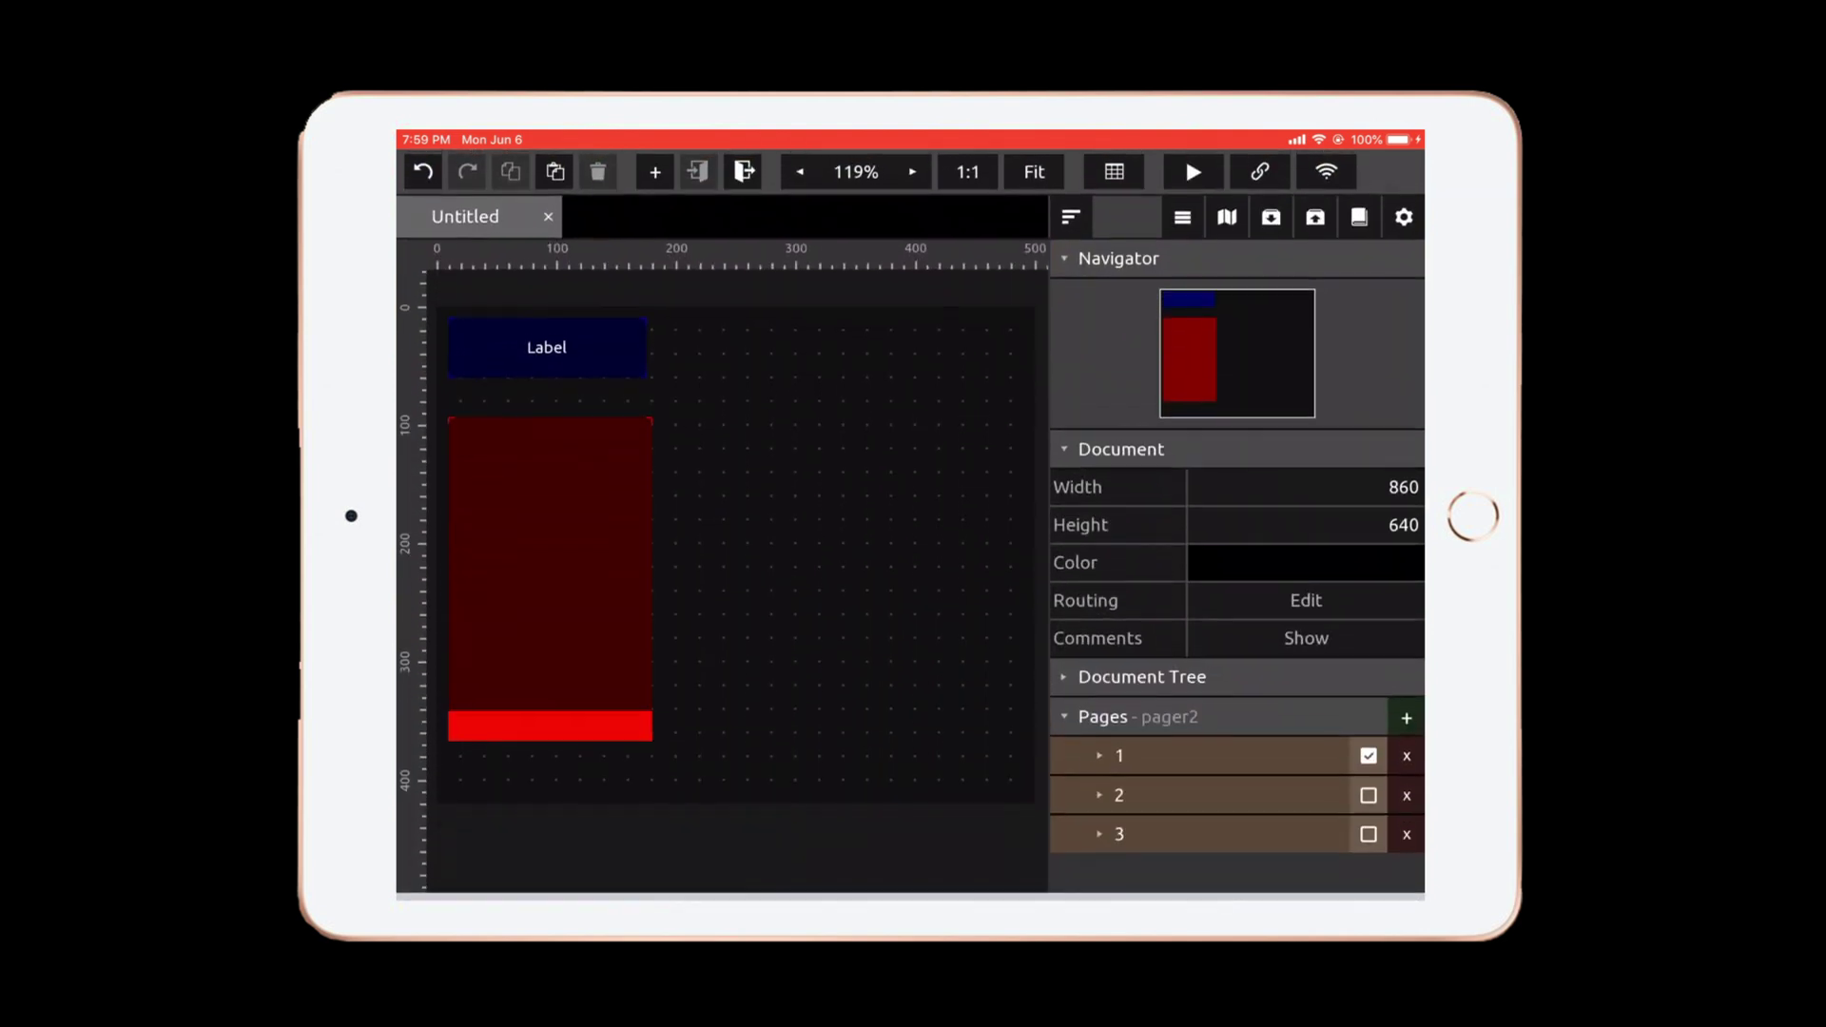
scroll(1237, 571, "down", 10)
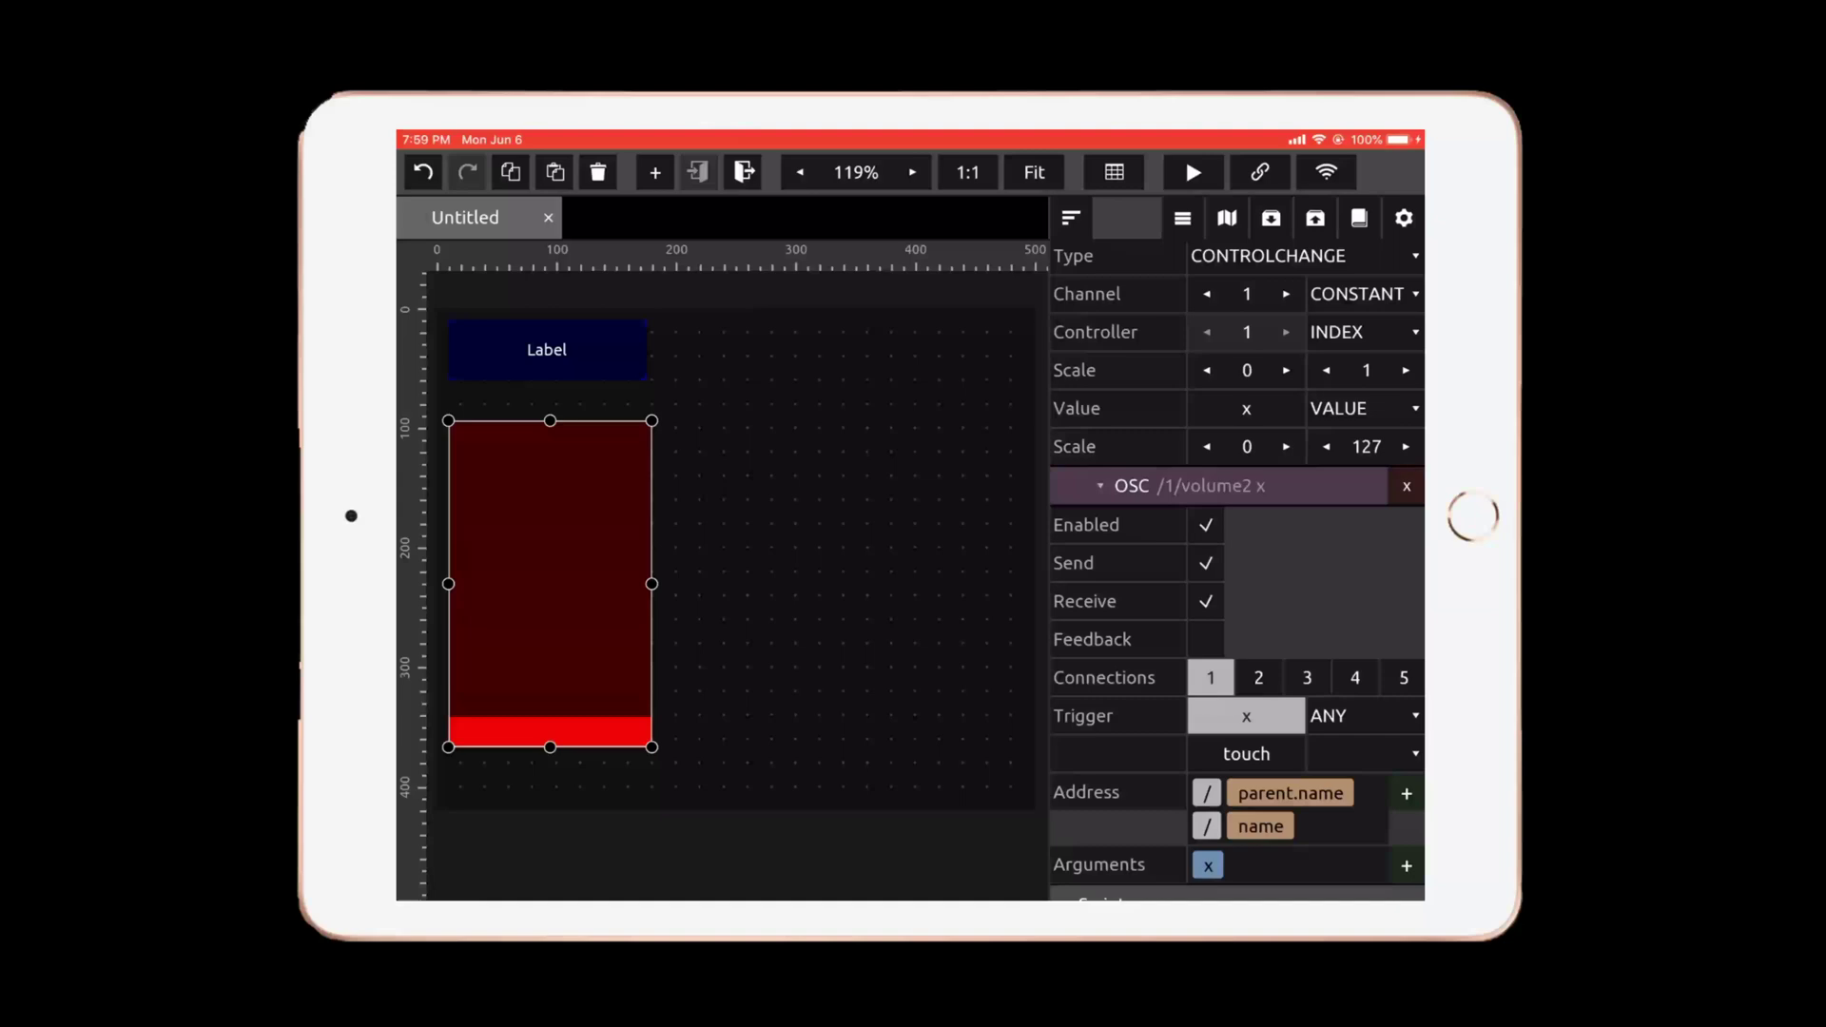
scroll(1237, 570, "up", 5)
left_click(1305, 574)
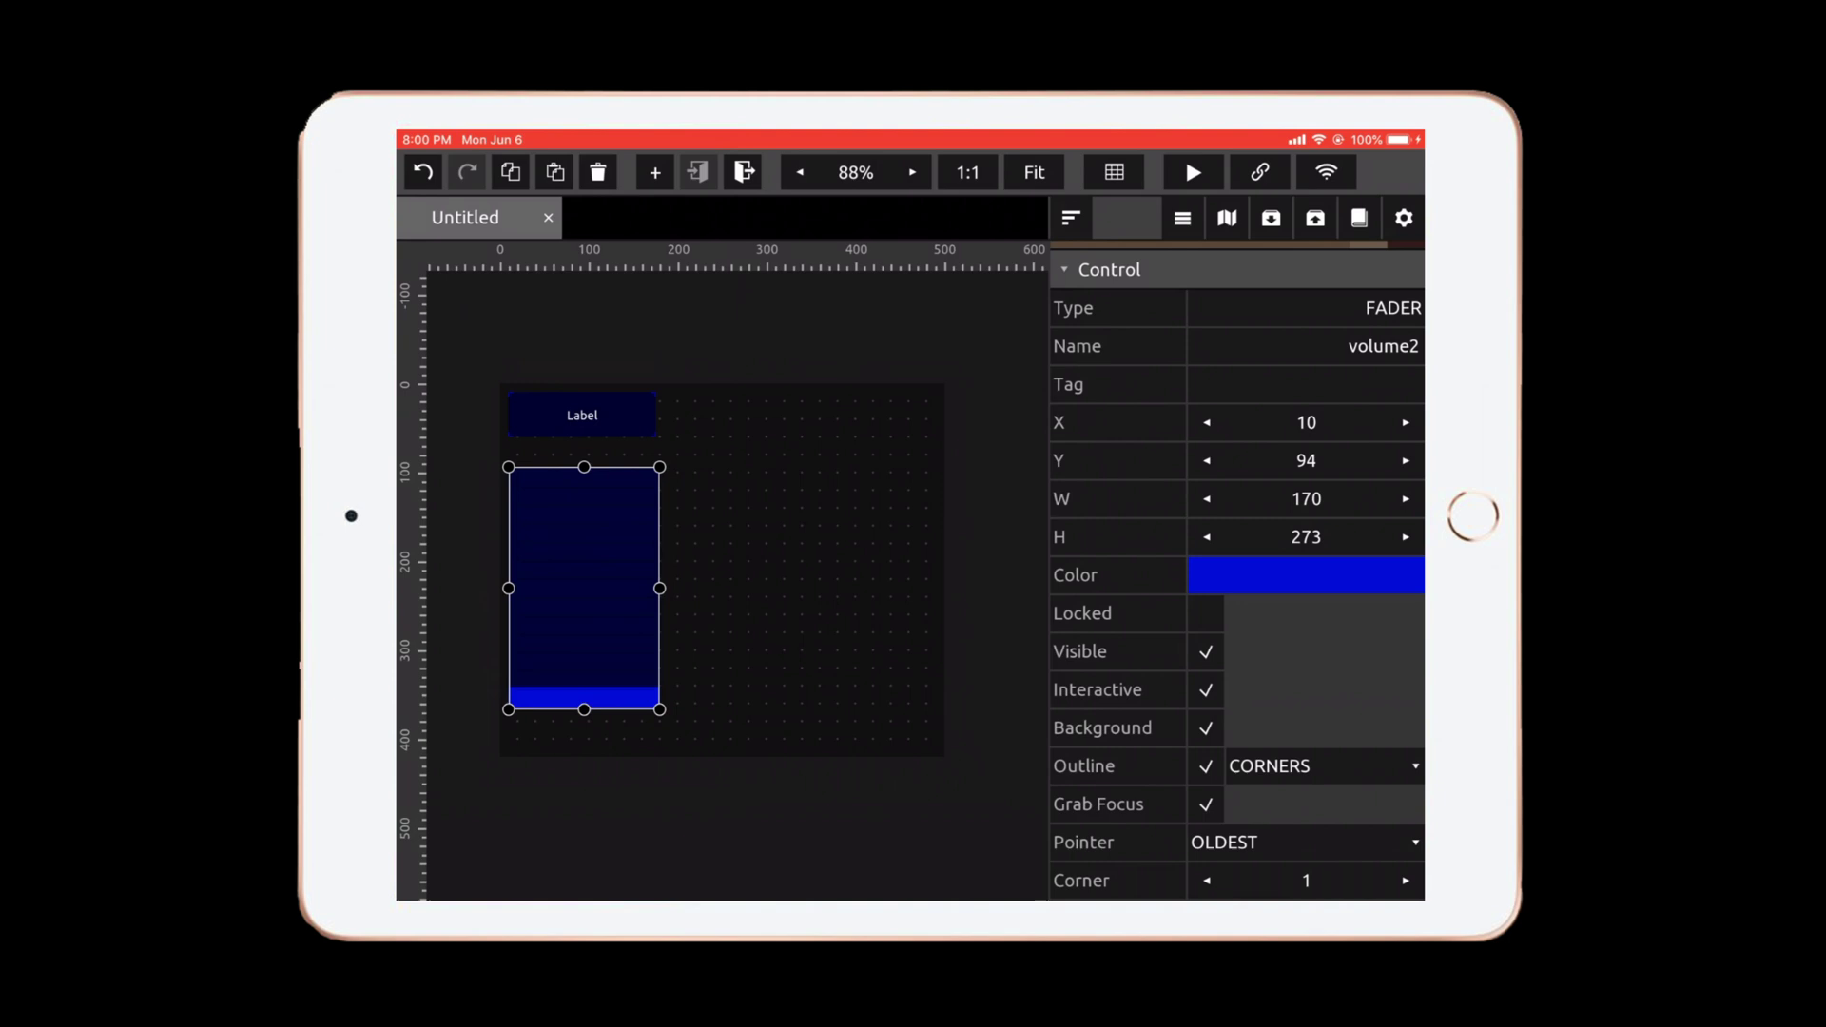
Delete volume2's MIDI message, keeping only /1/volume2 x, then select the blue label
scroll(1237, 571, "down", 10)
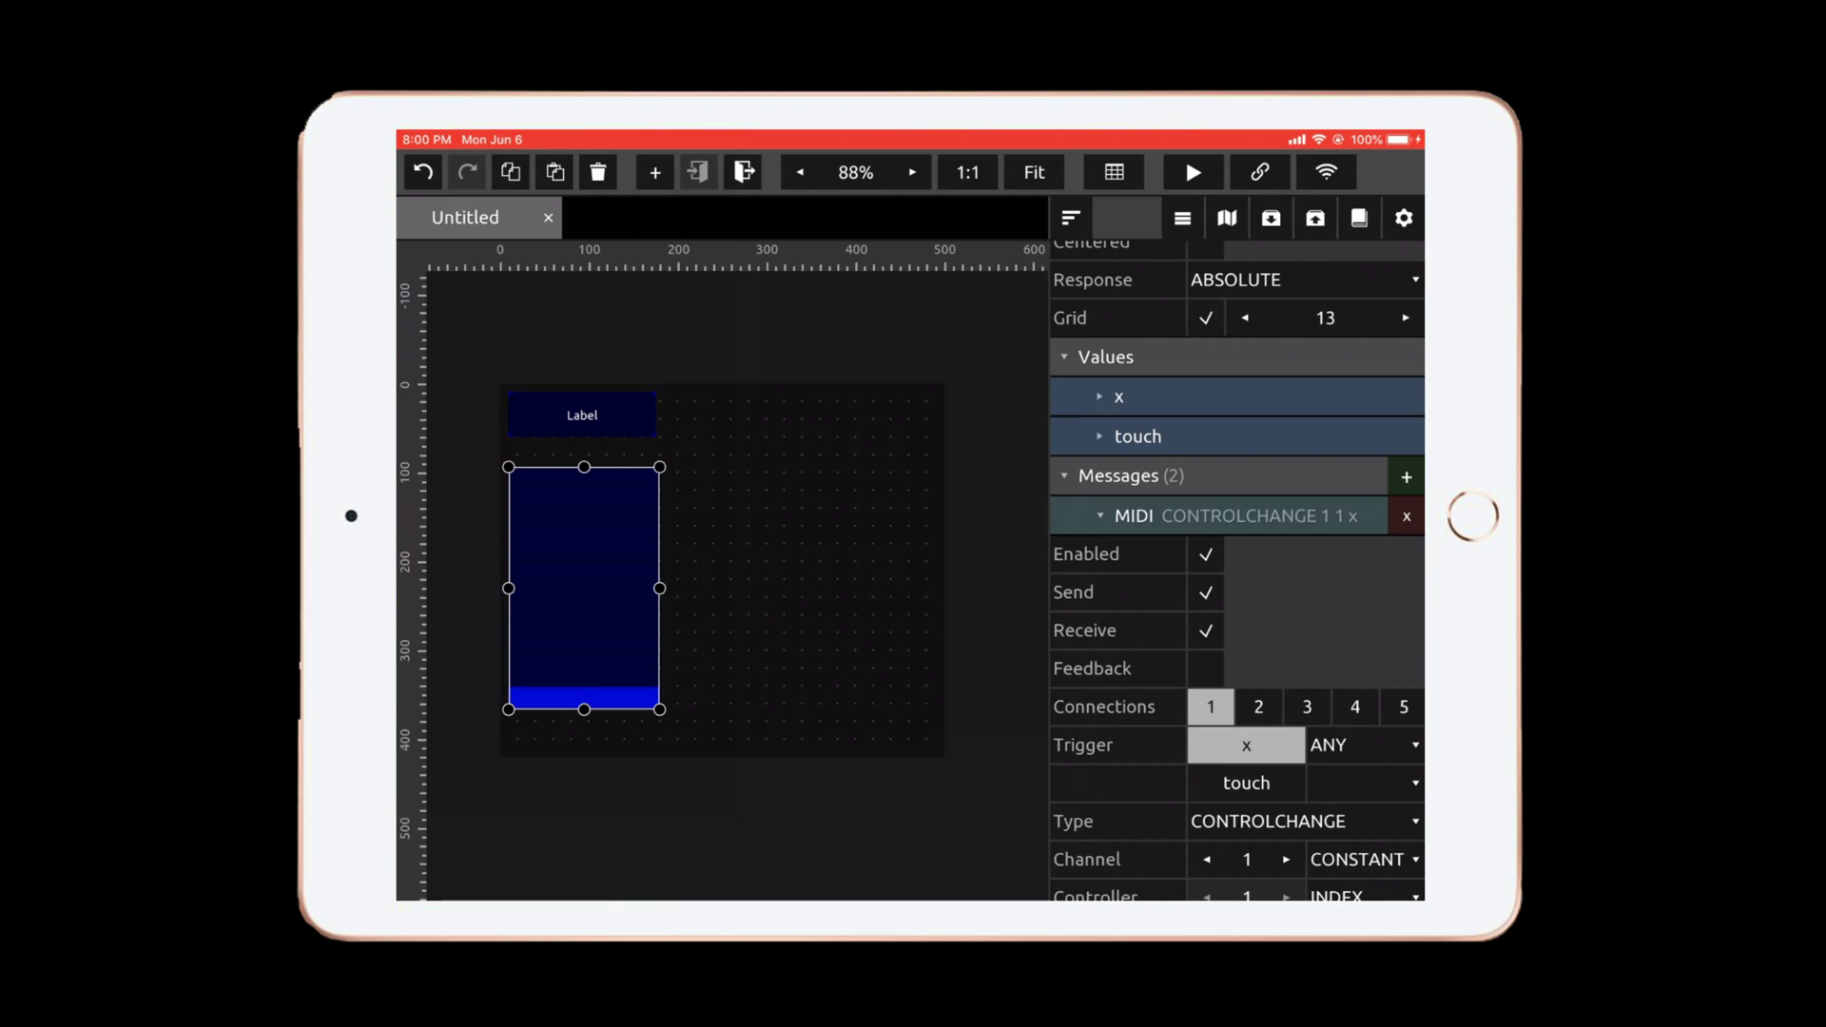
left_click(1407, 516)
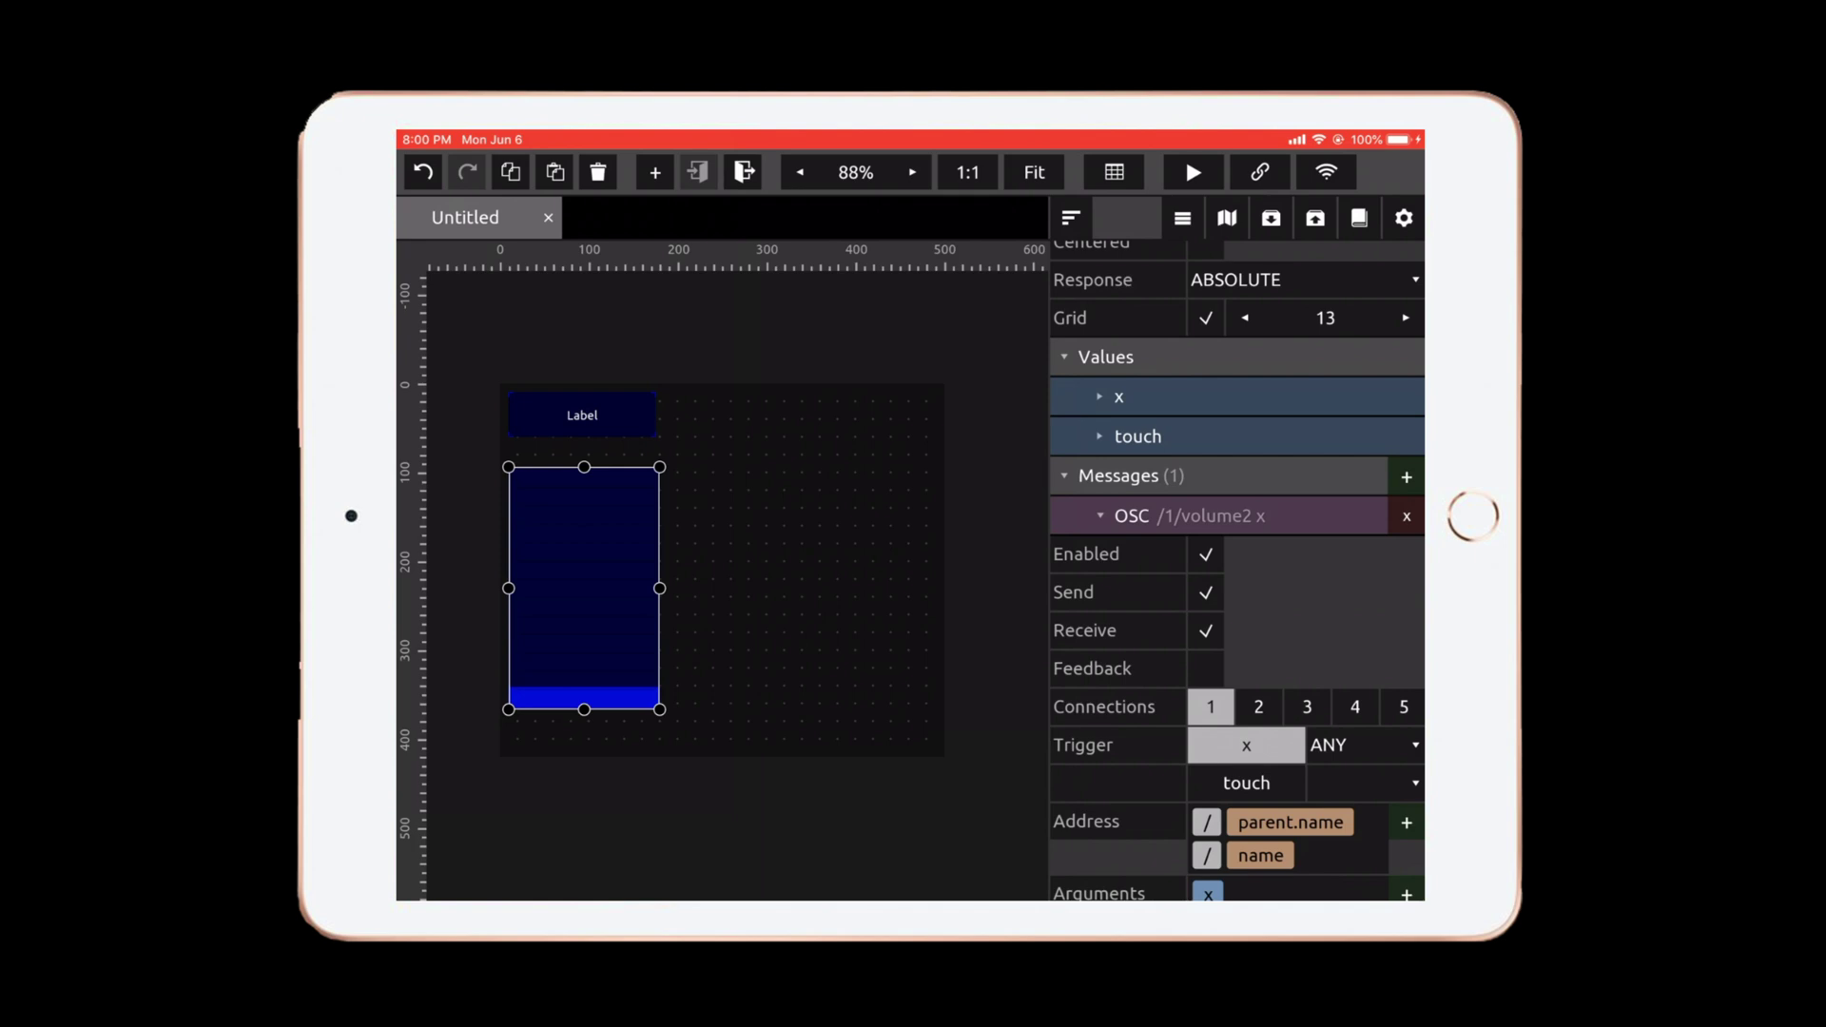
left_click(583, 414)
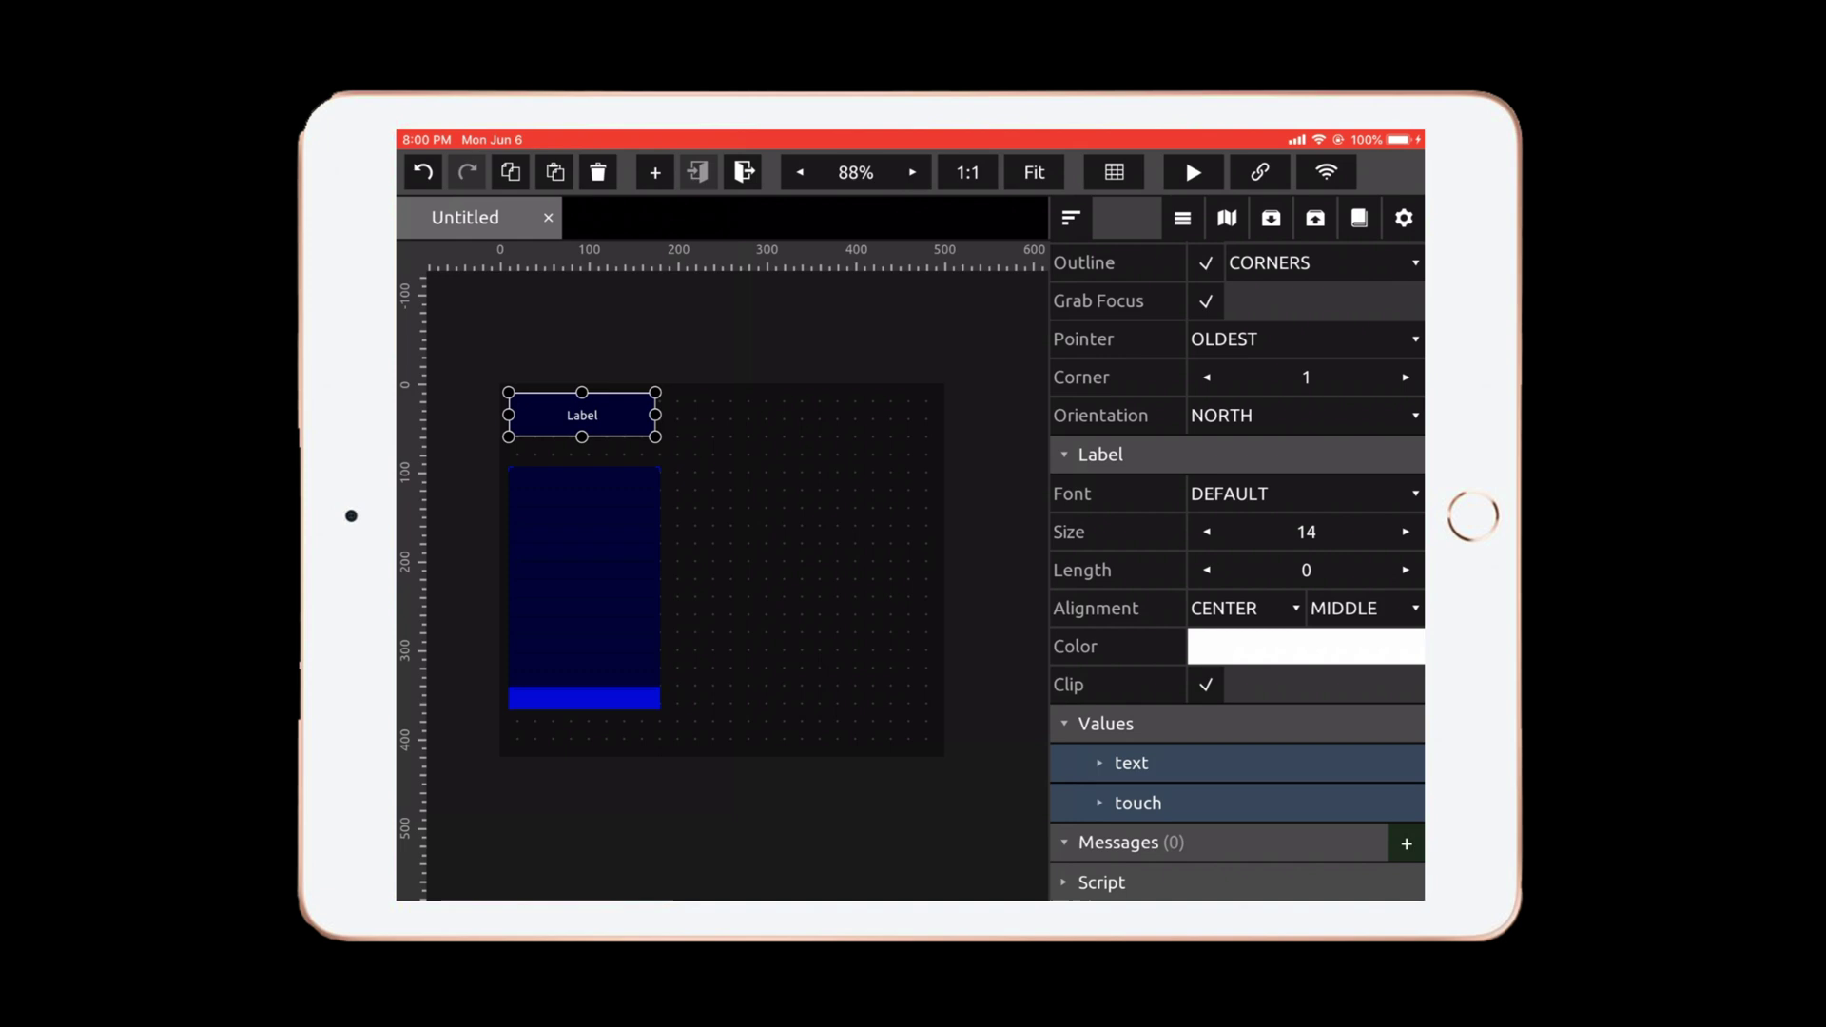
Add an OSC text message to the blue trackname2 label and the red trackname1 label
left_click(1407, 843)
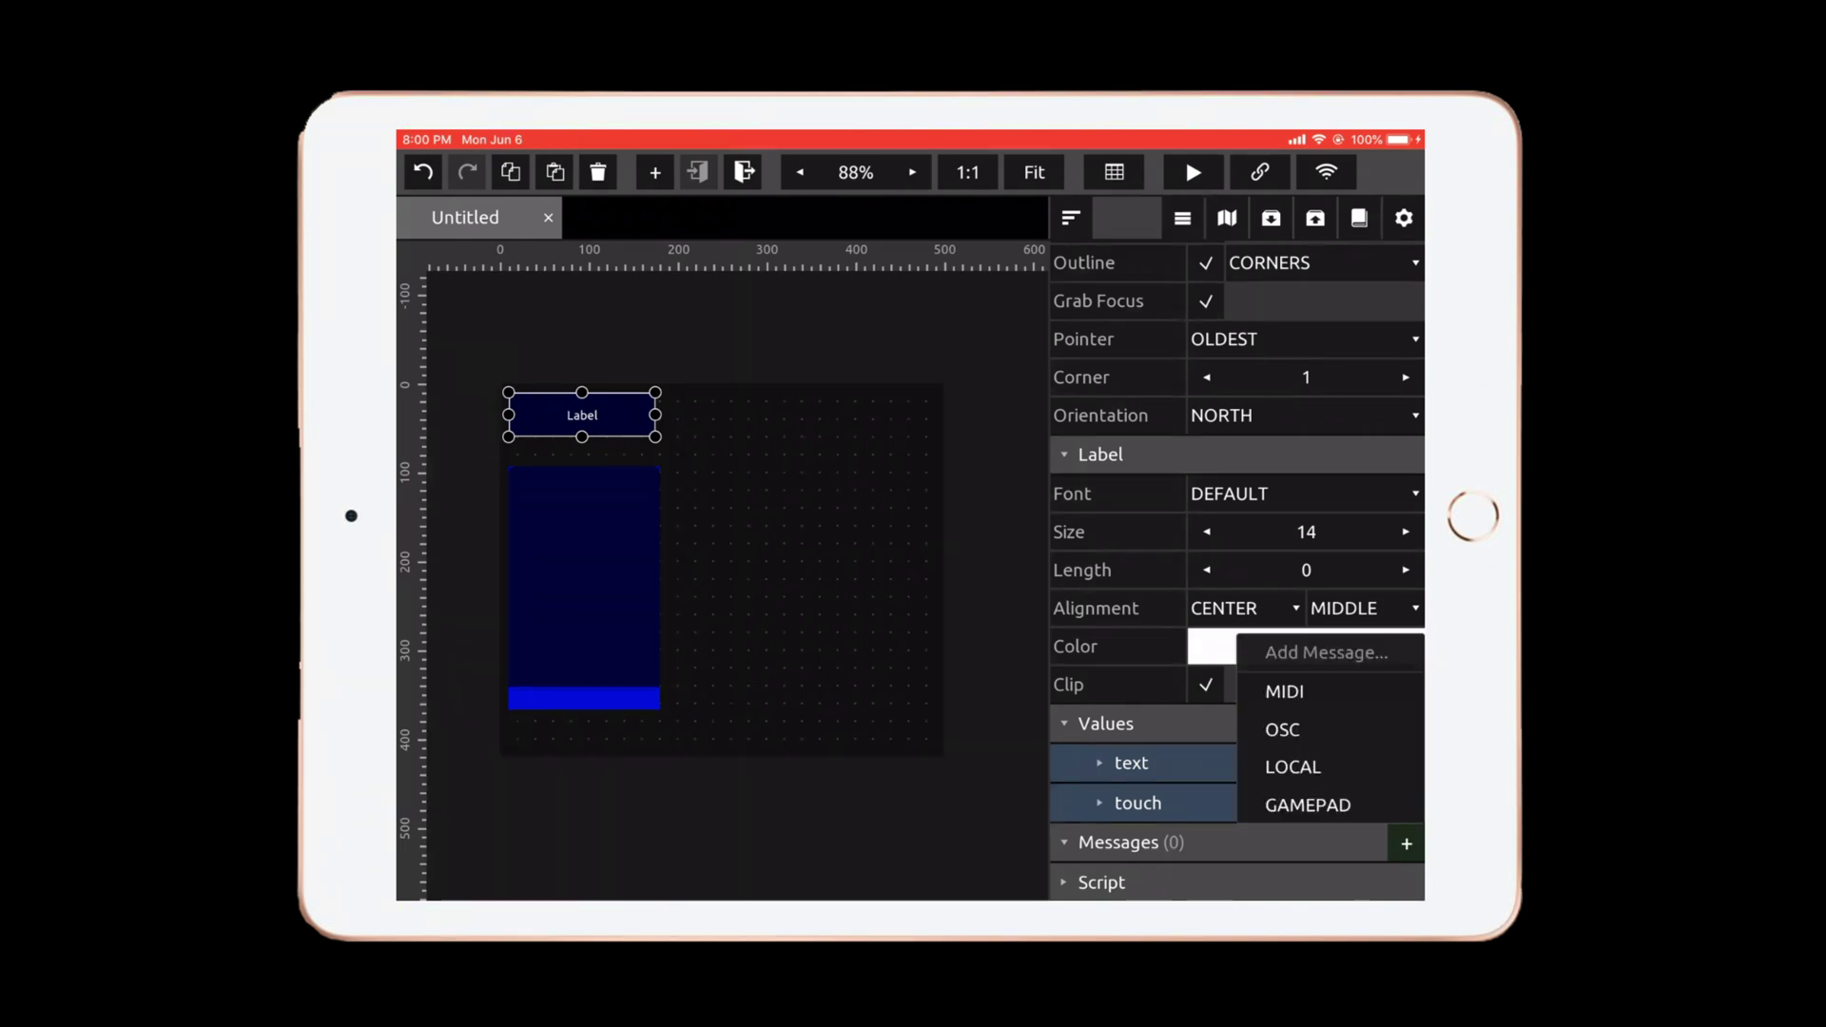
left_click(1282, 729)
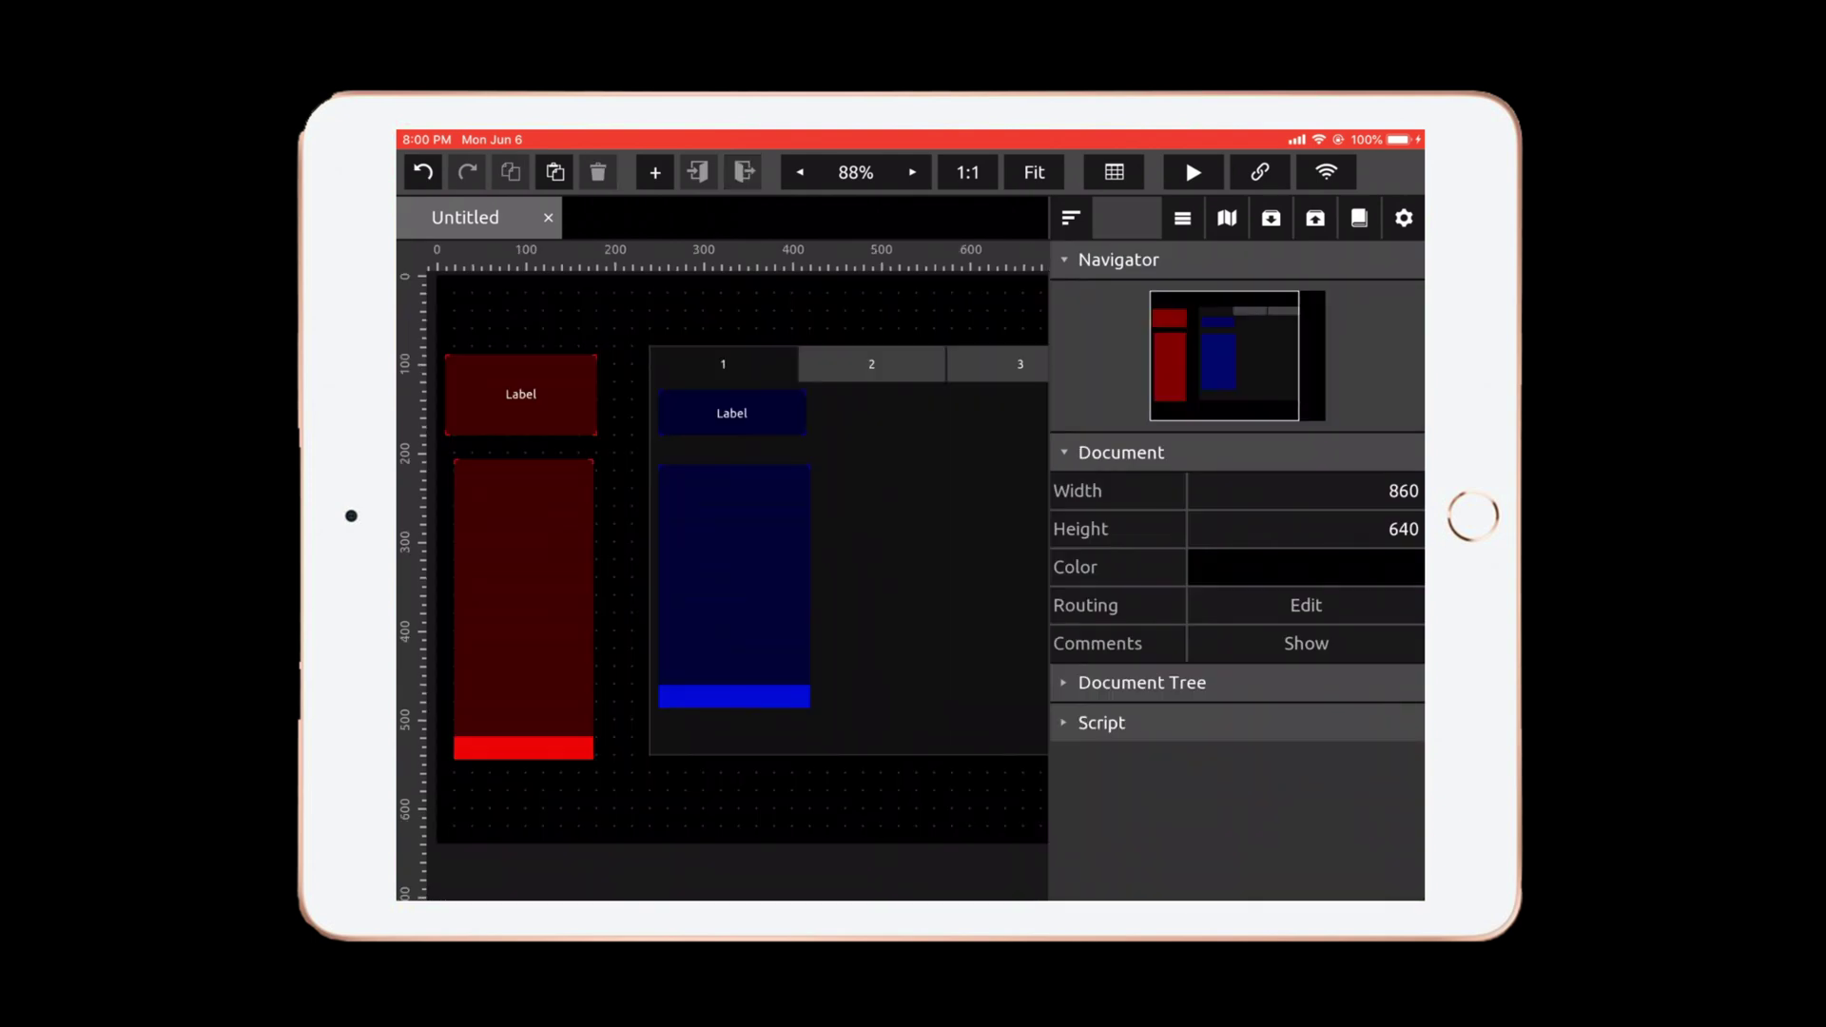
left_click(520, 394)
scroll(1236, 570, "down", 10)
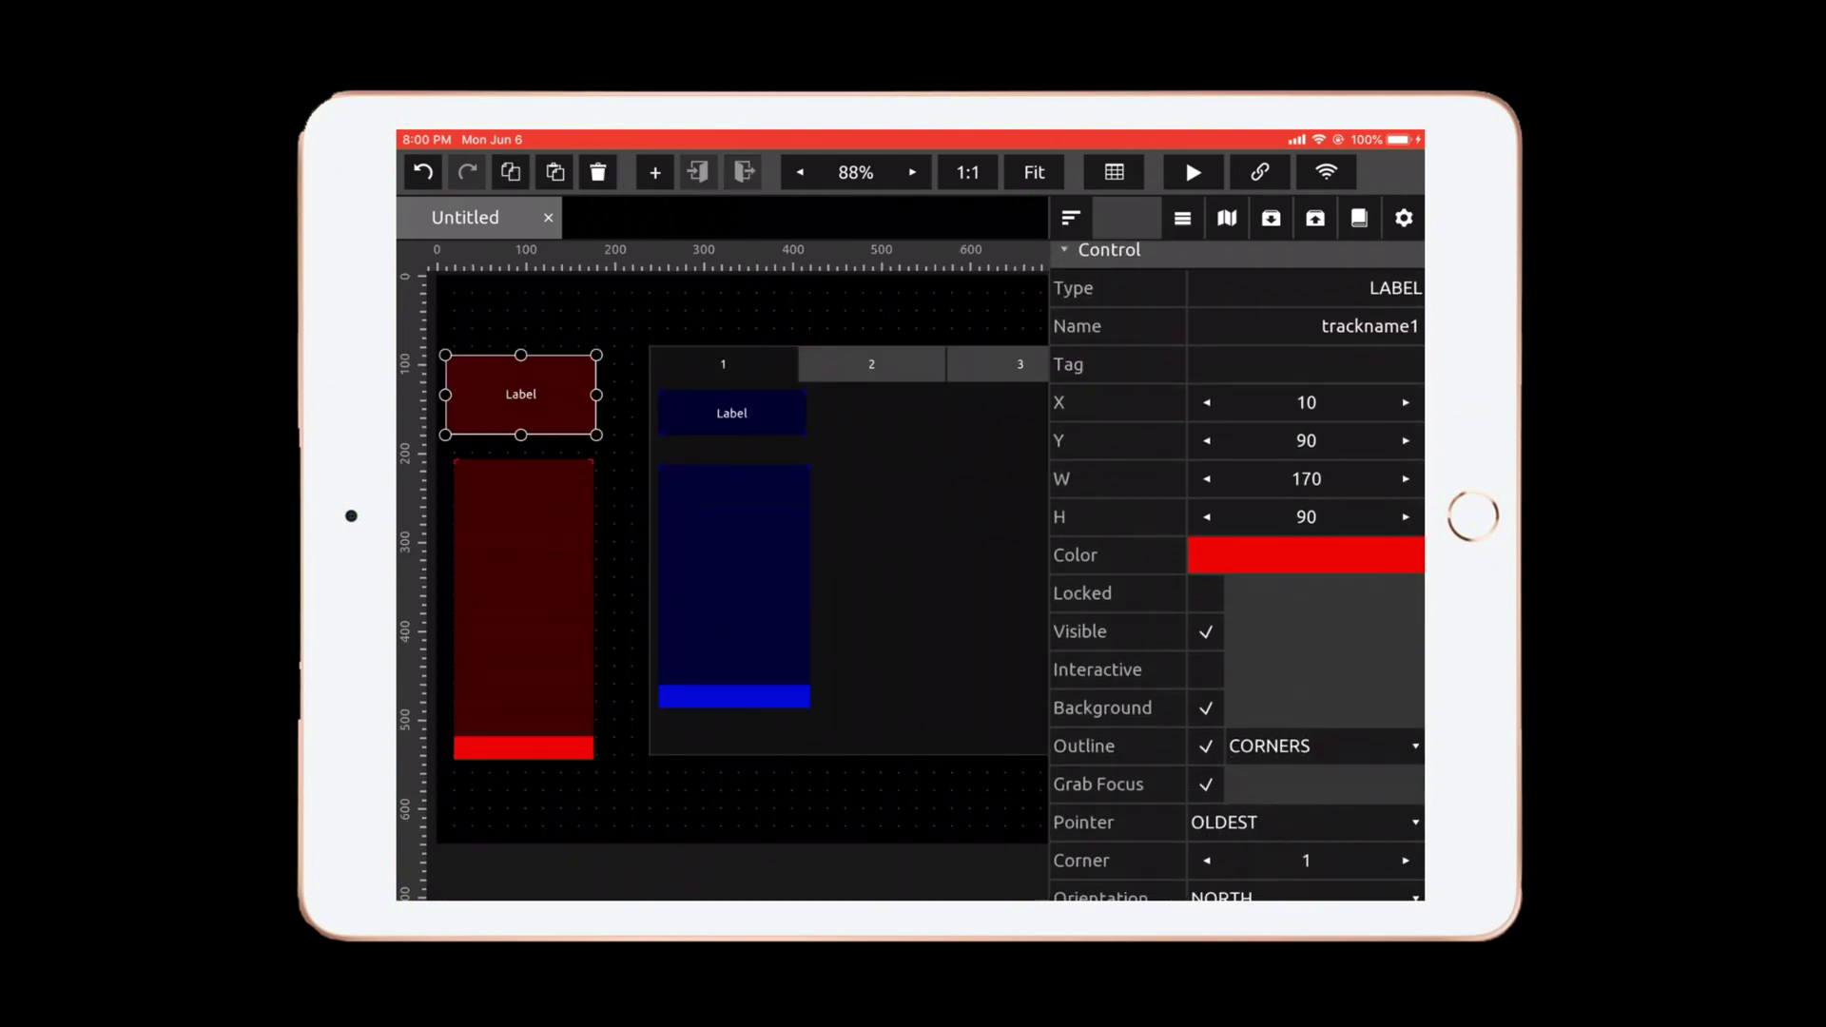
scroll(1237, 571, "down", 2)
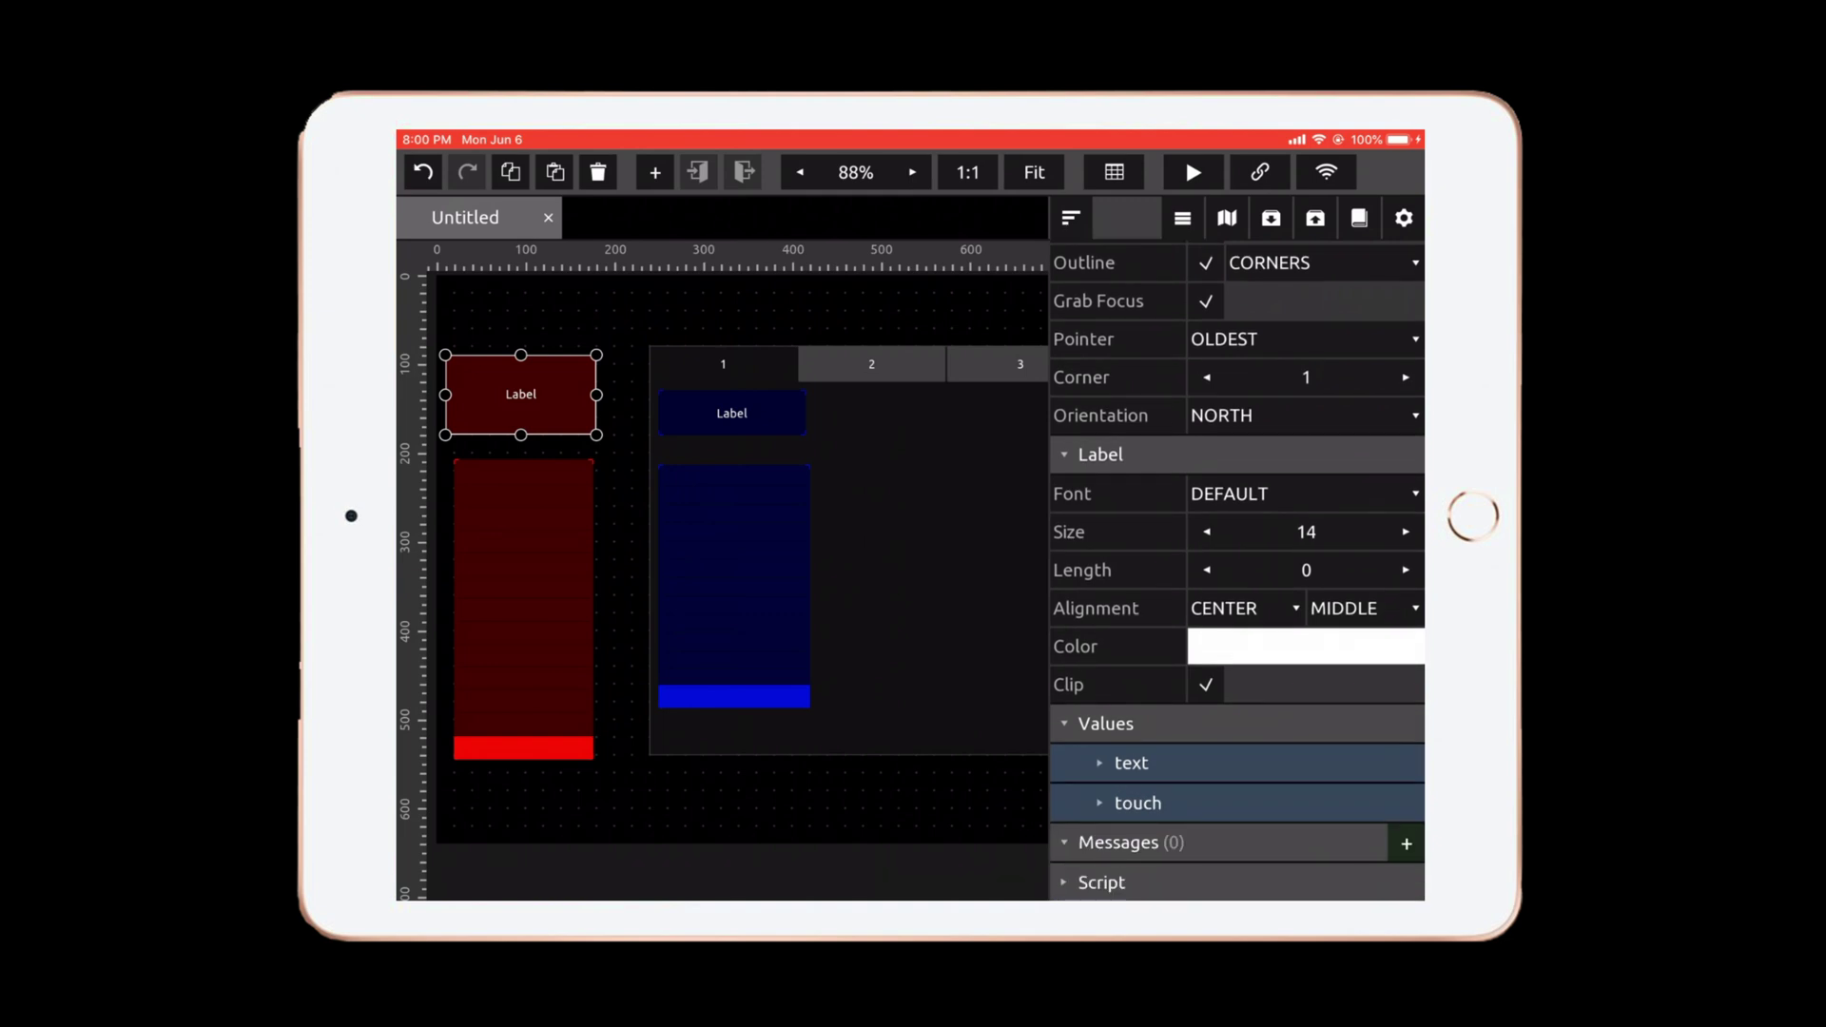
left_click(1406, 844)
left_click(1275, 728)
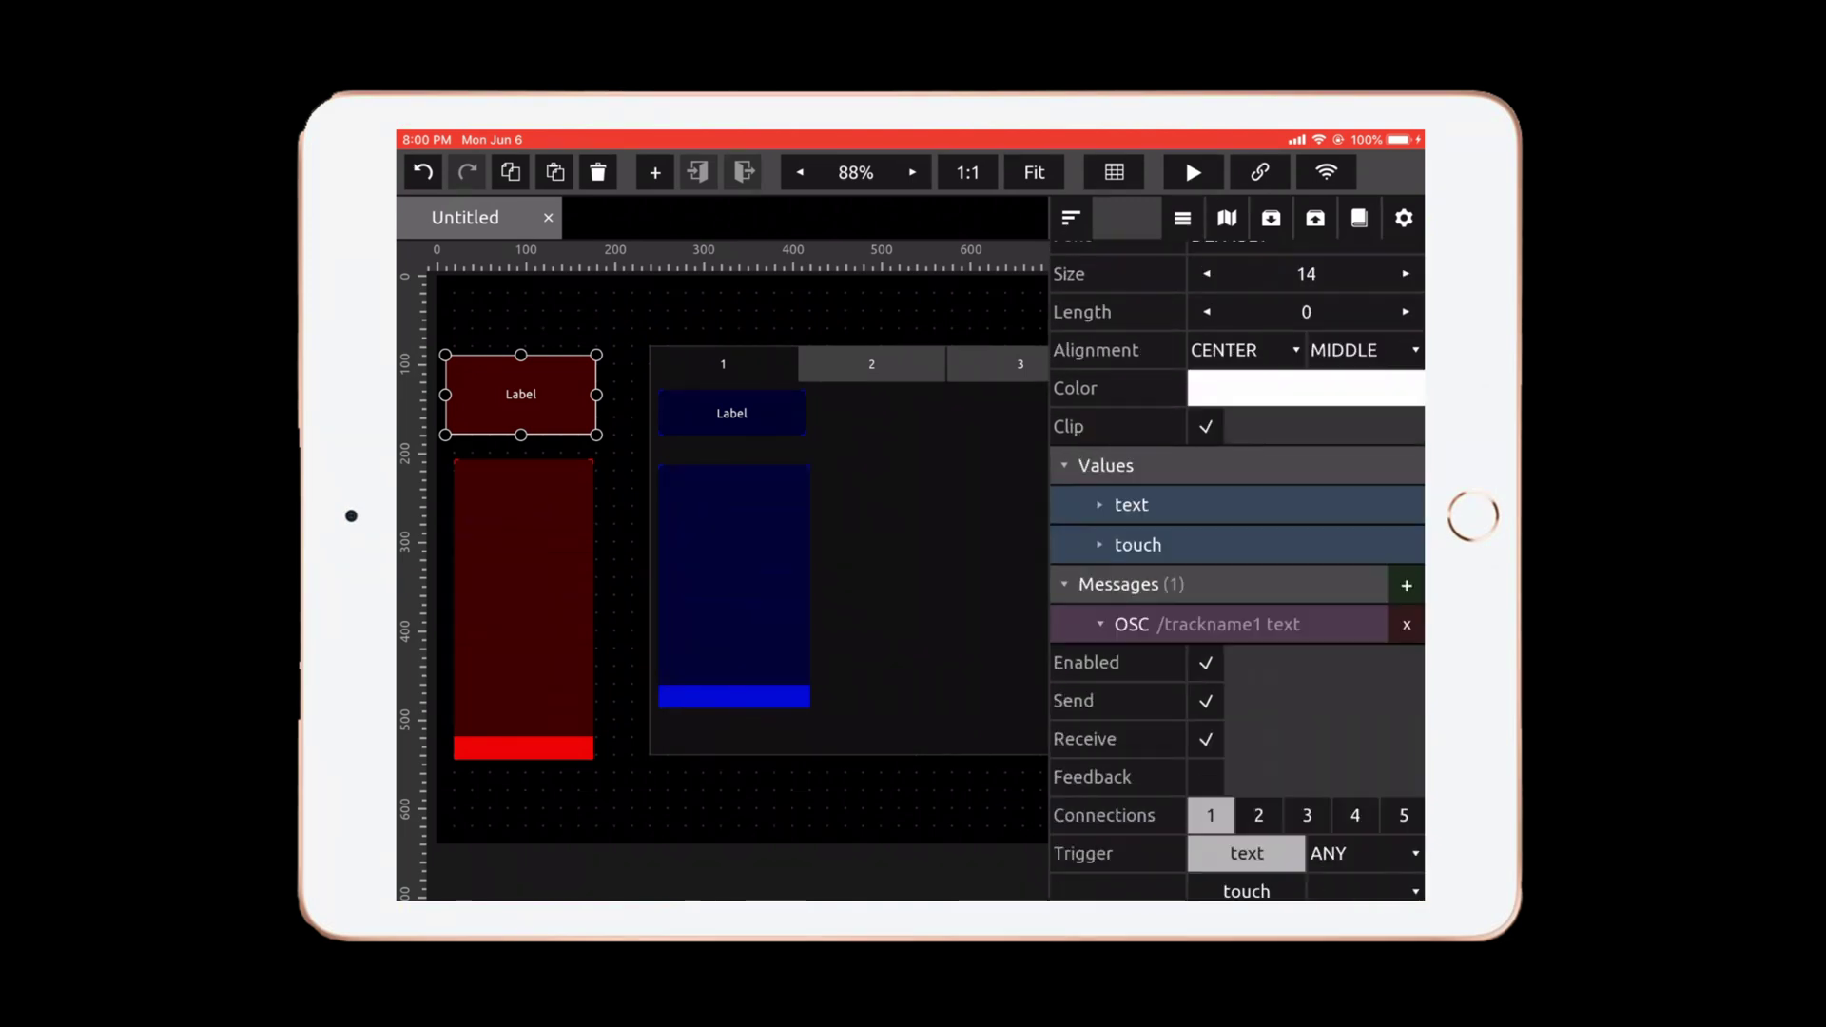
Turn off sending on trackname1's OSC message and delete the red fader's MIDI message, keeping /volume1
left_click(1205, 700)
left_click(523, 608)
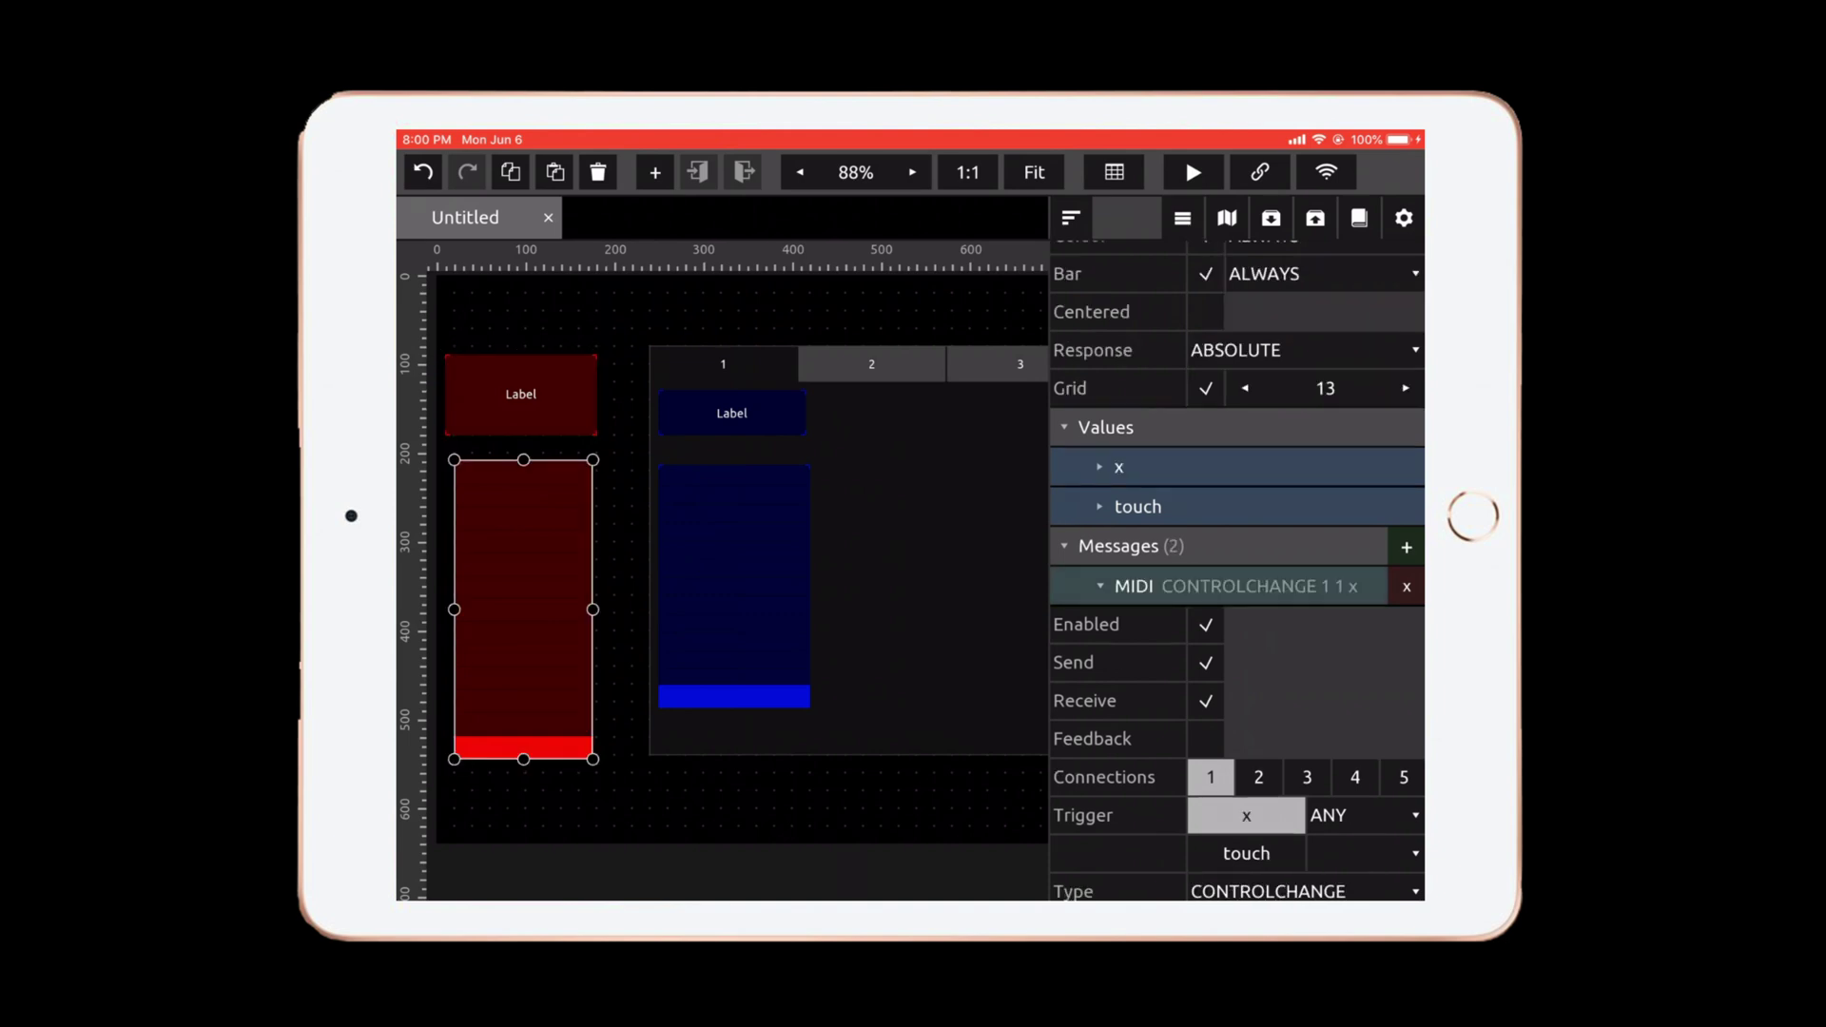
left_click(1407, 586)
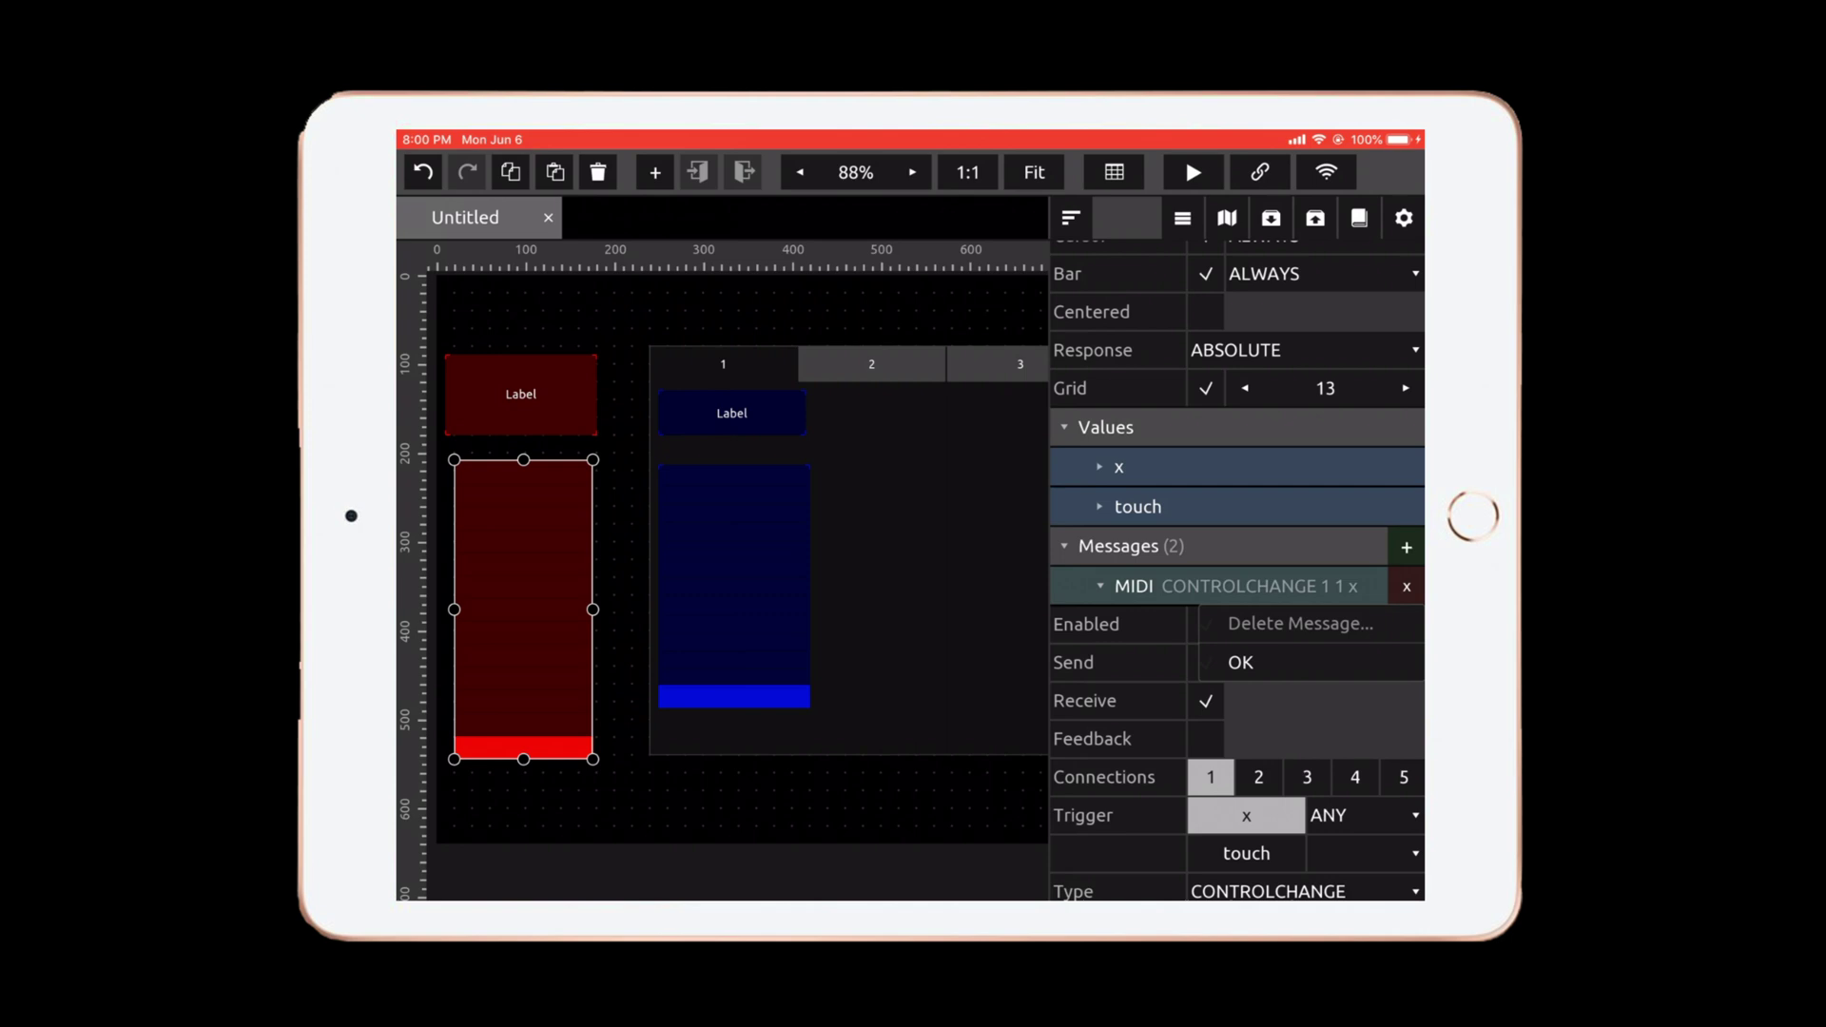
left_click(1240, 662)
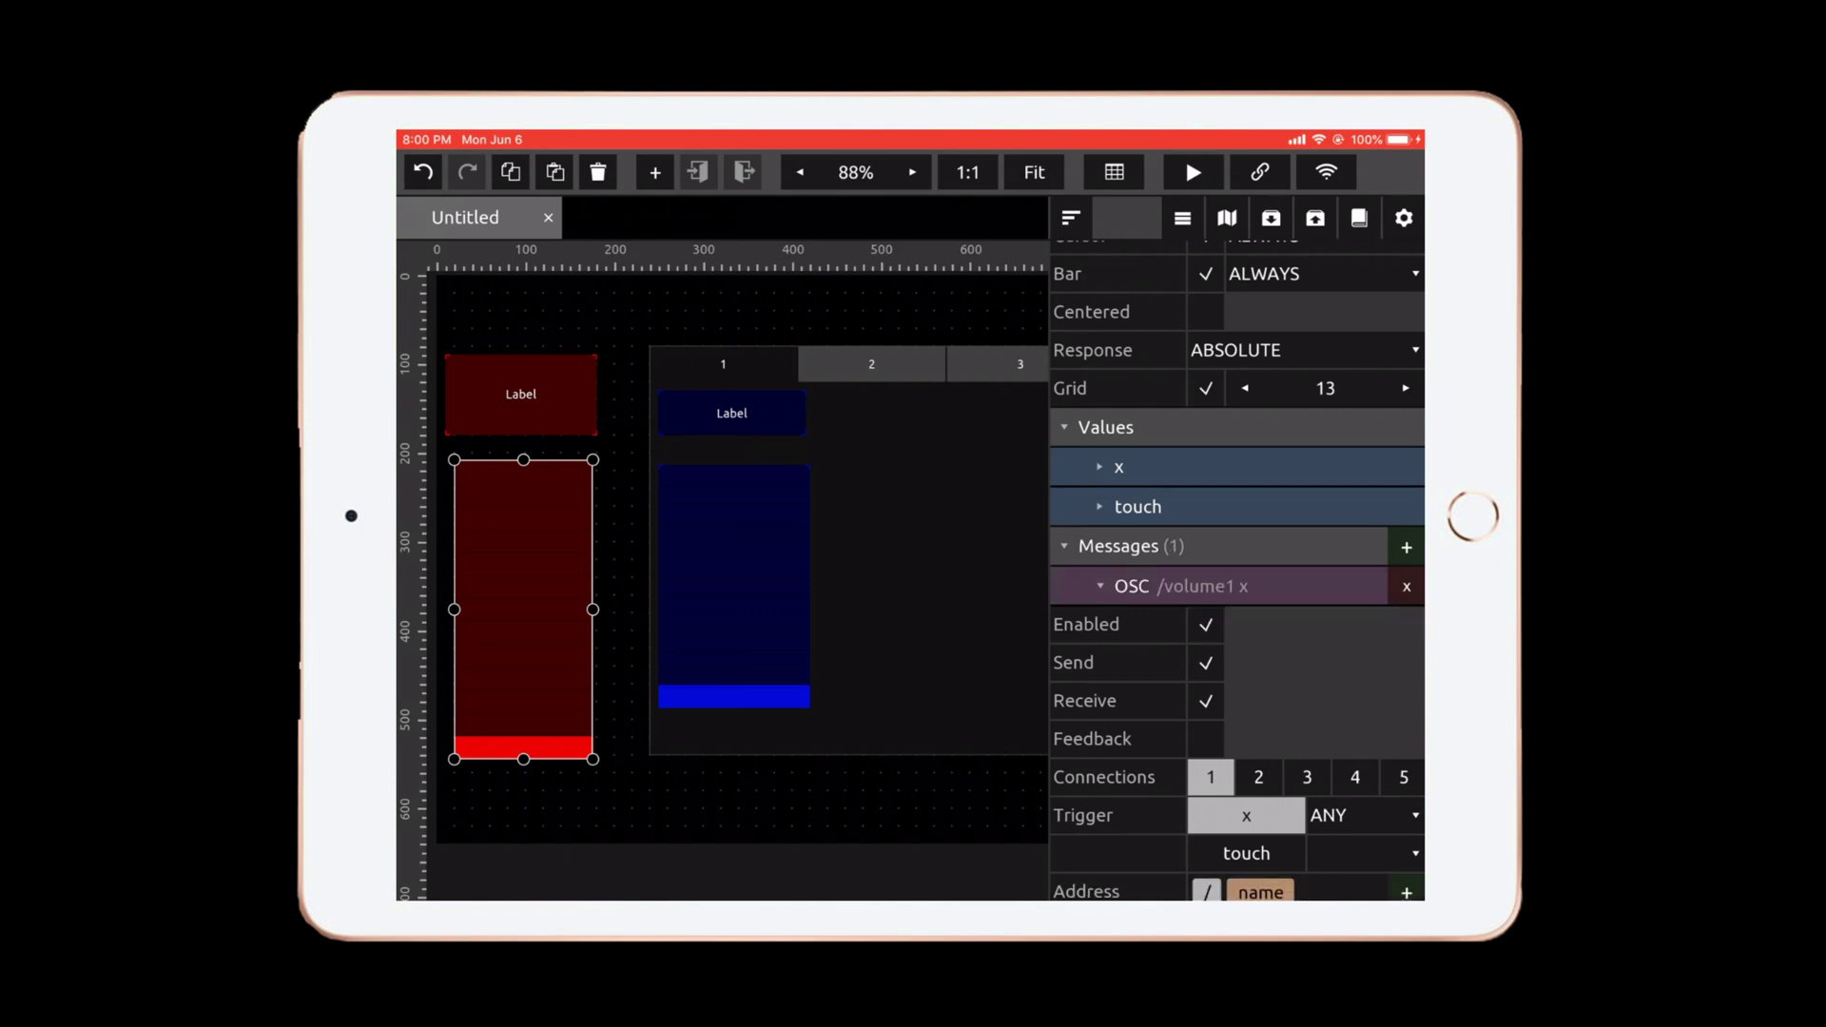
key("Escape")
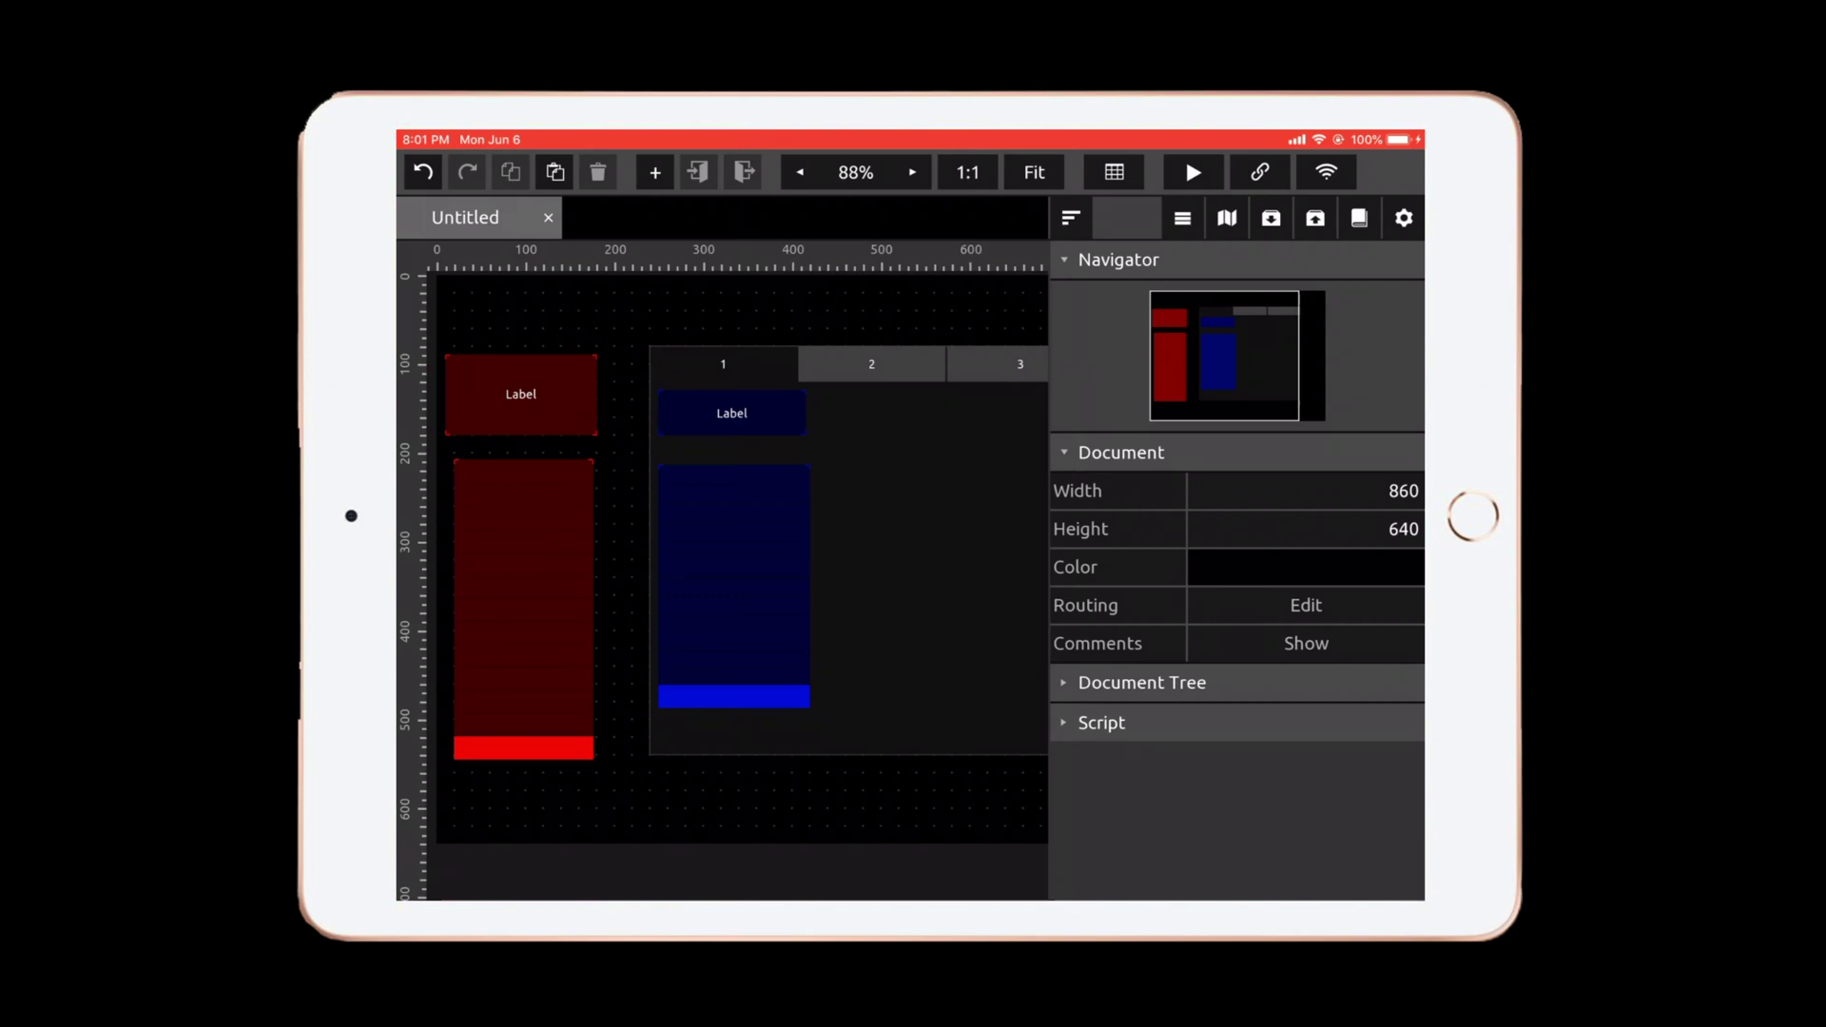
left_click(1071, 218)
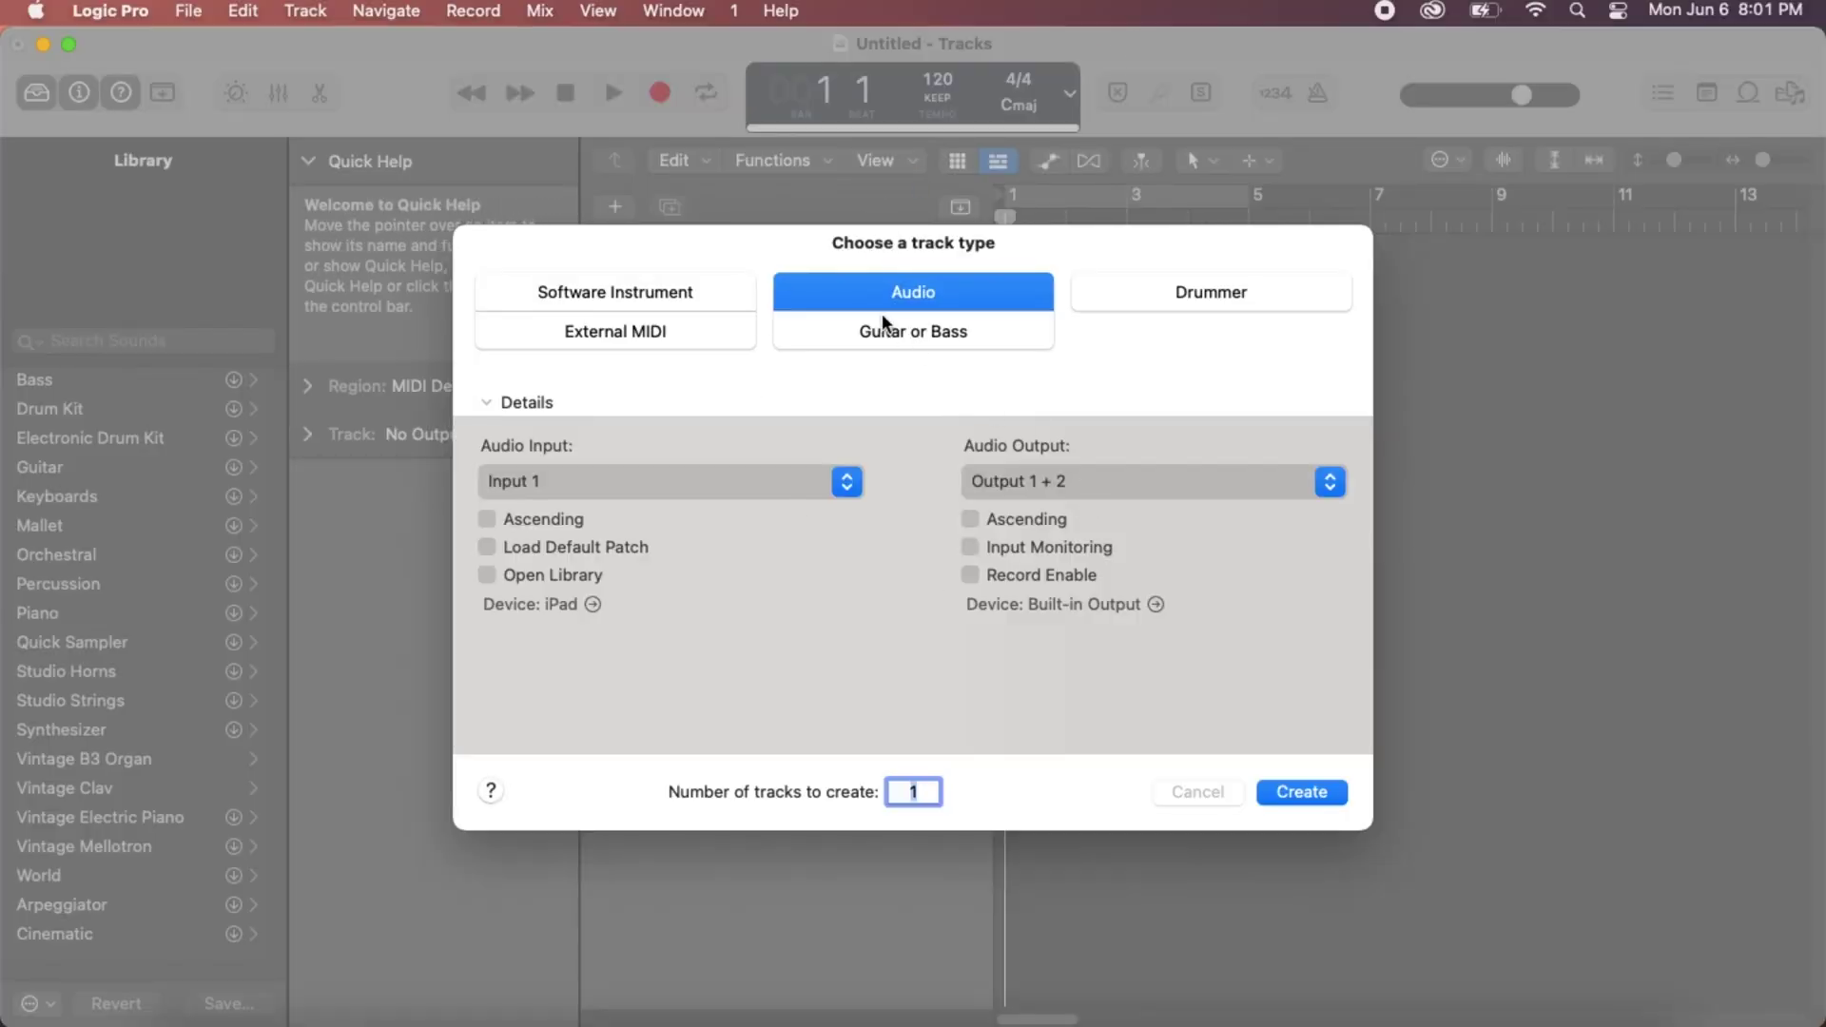
Create audio track Audio 1, then a Software Instrument track Inst 1 using Alchemy
left_click(1332, 795)
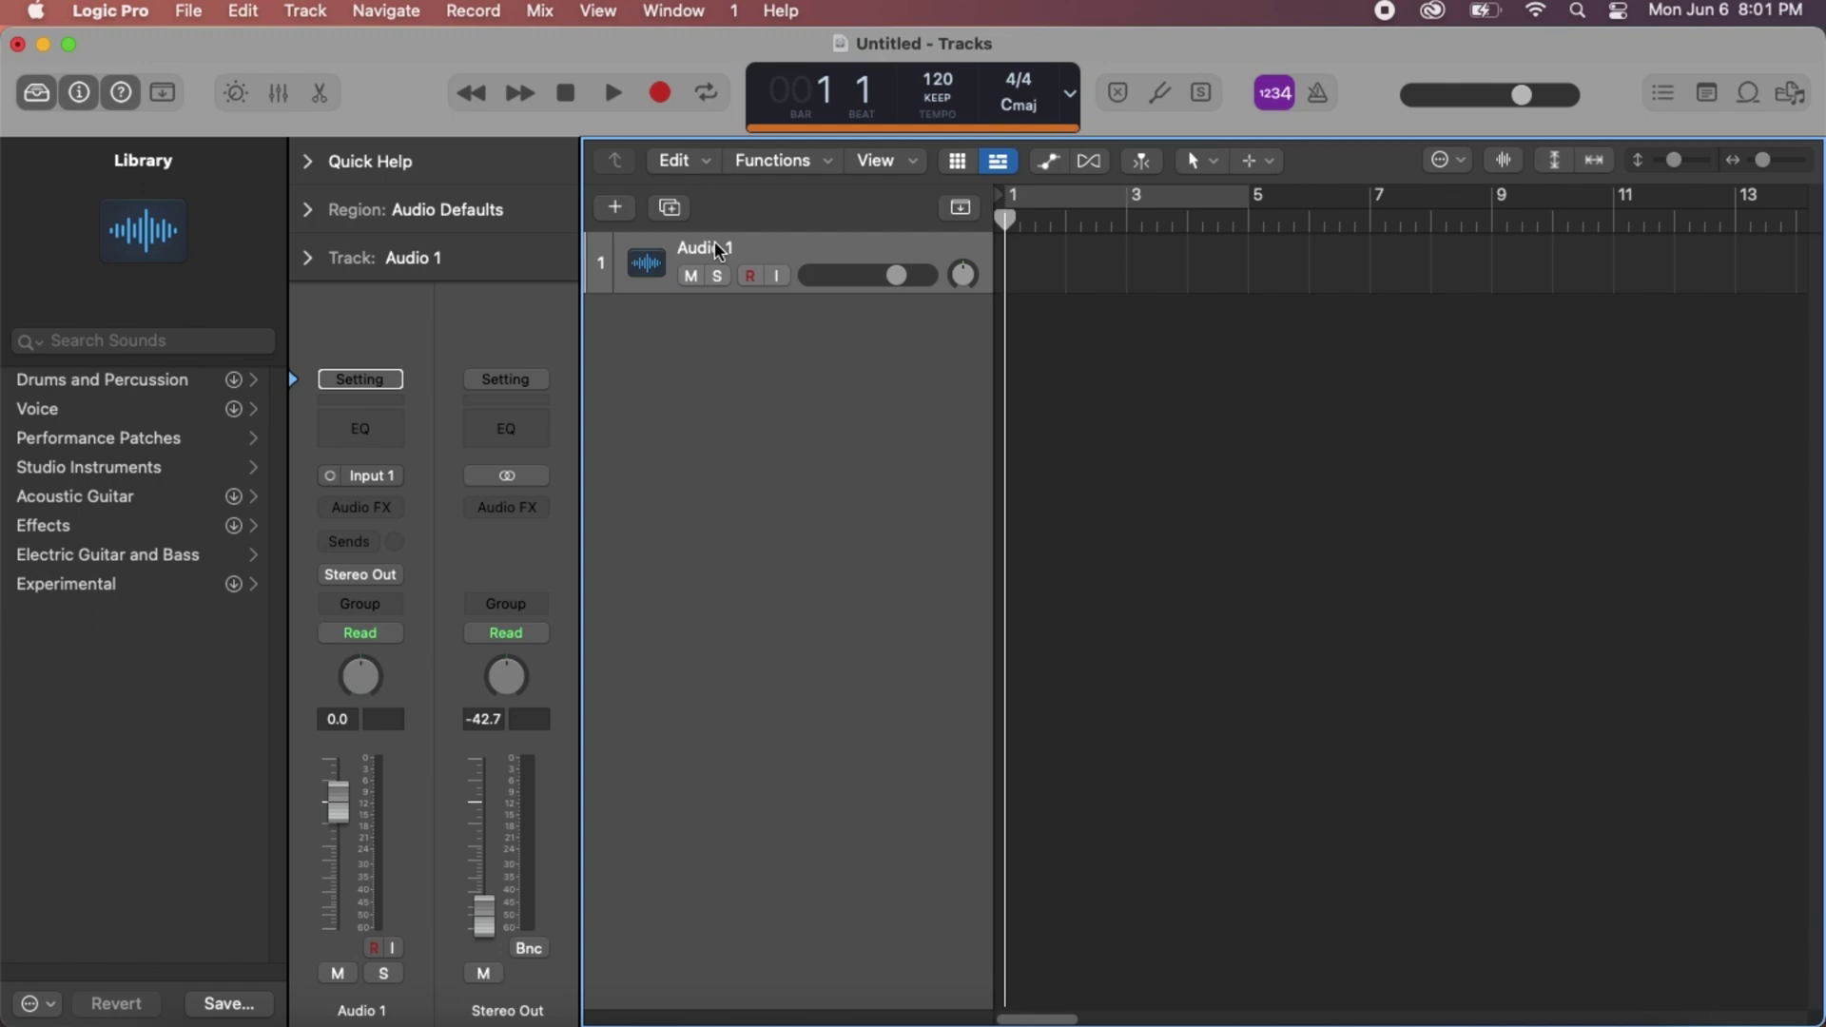
left_click(318, 10)
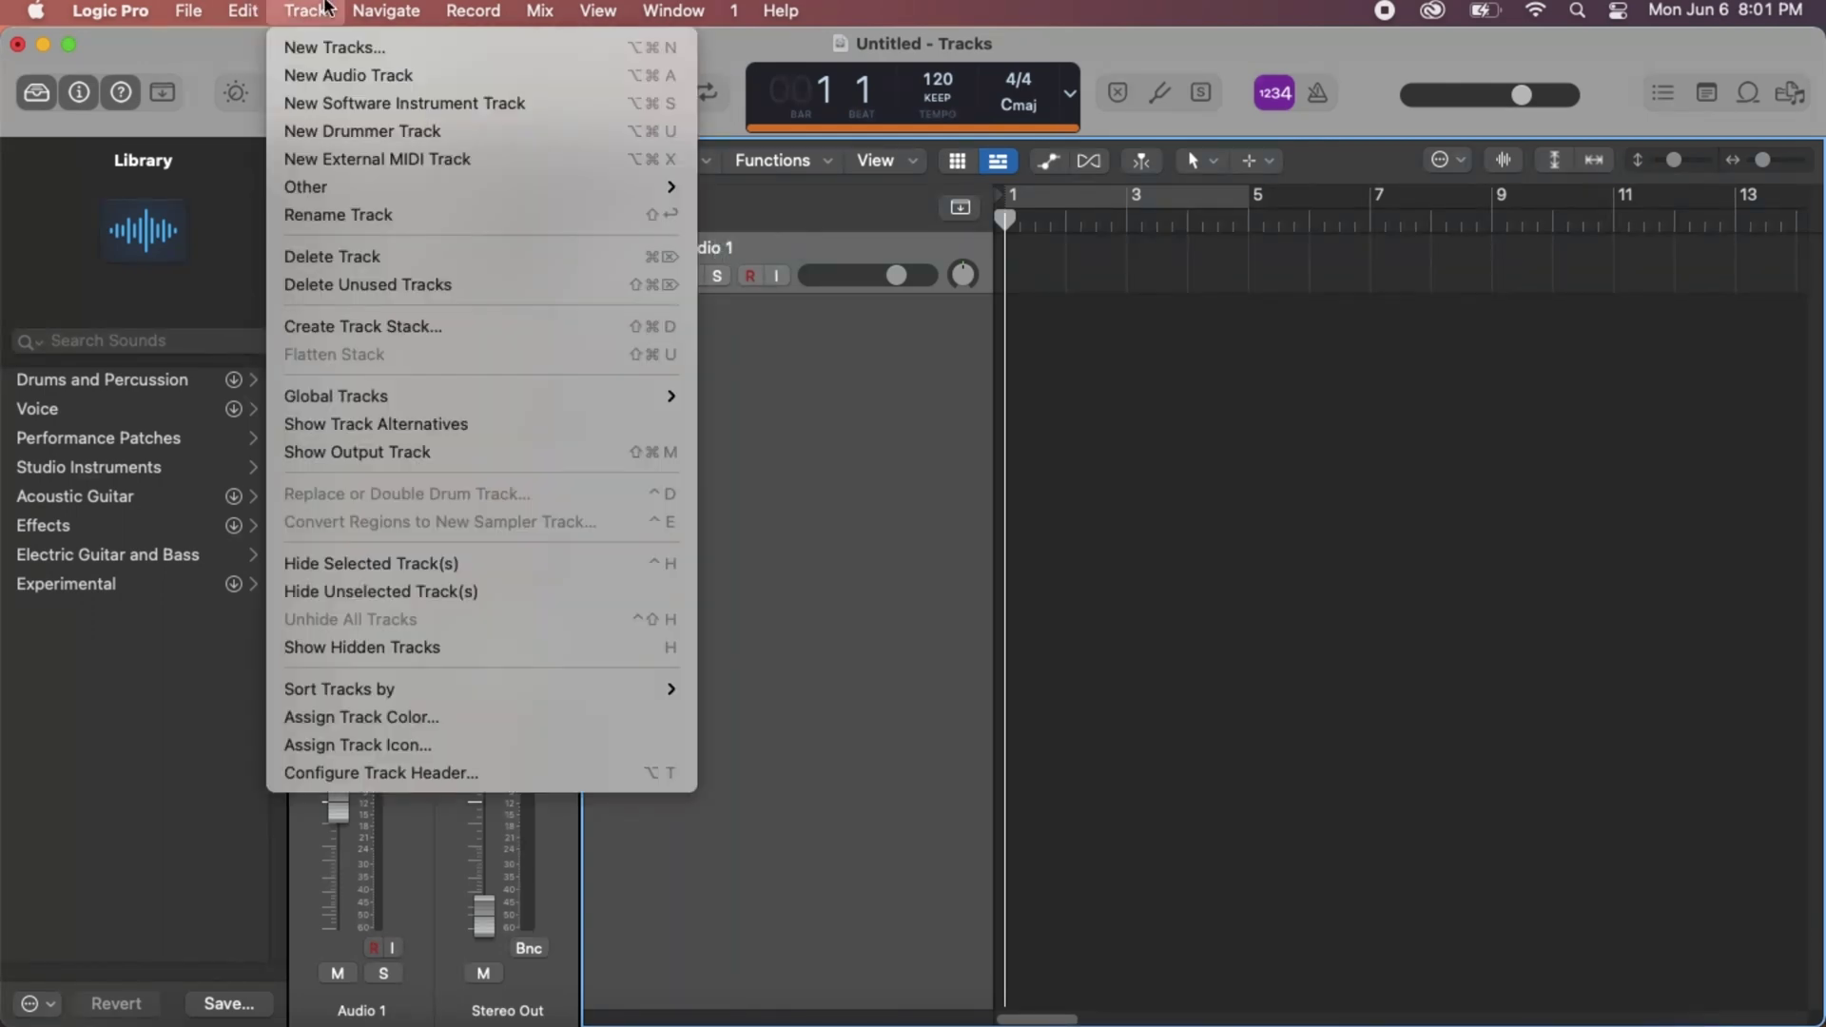
left_click(318, 48)
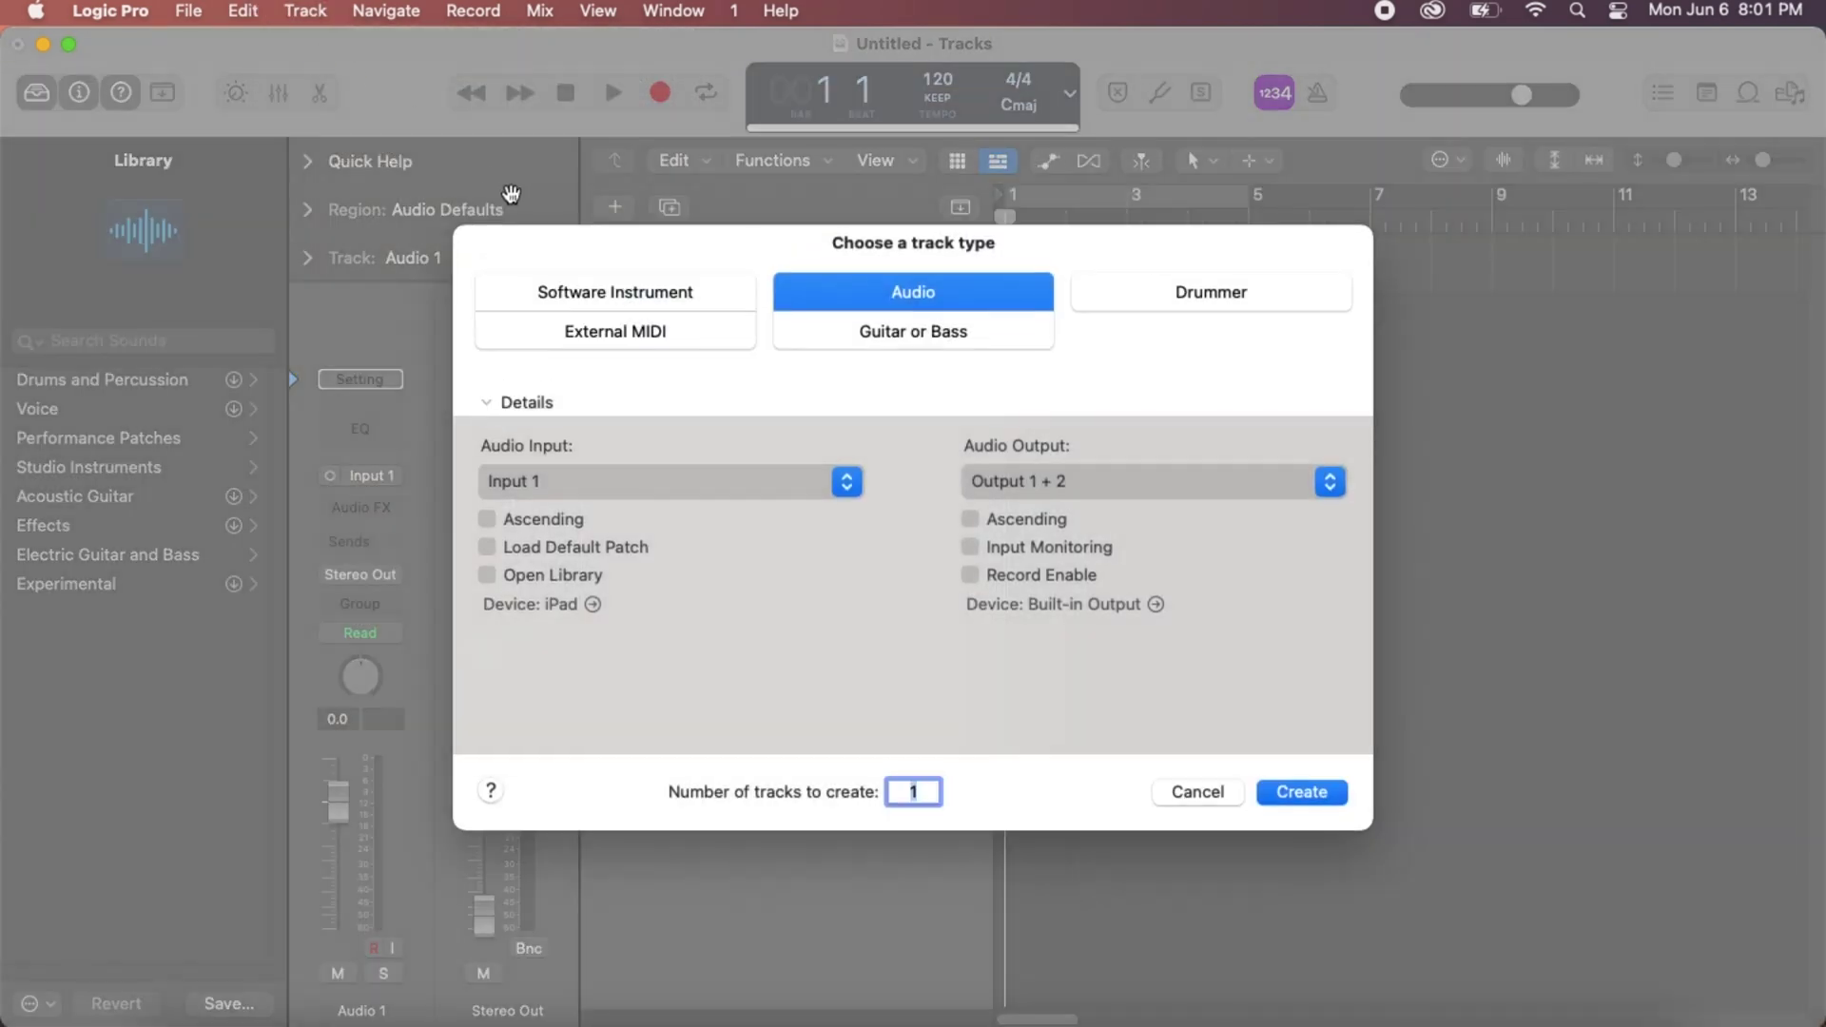
left_click(538, 287)
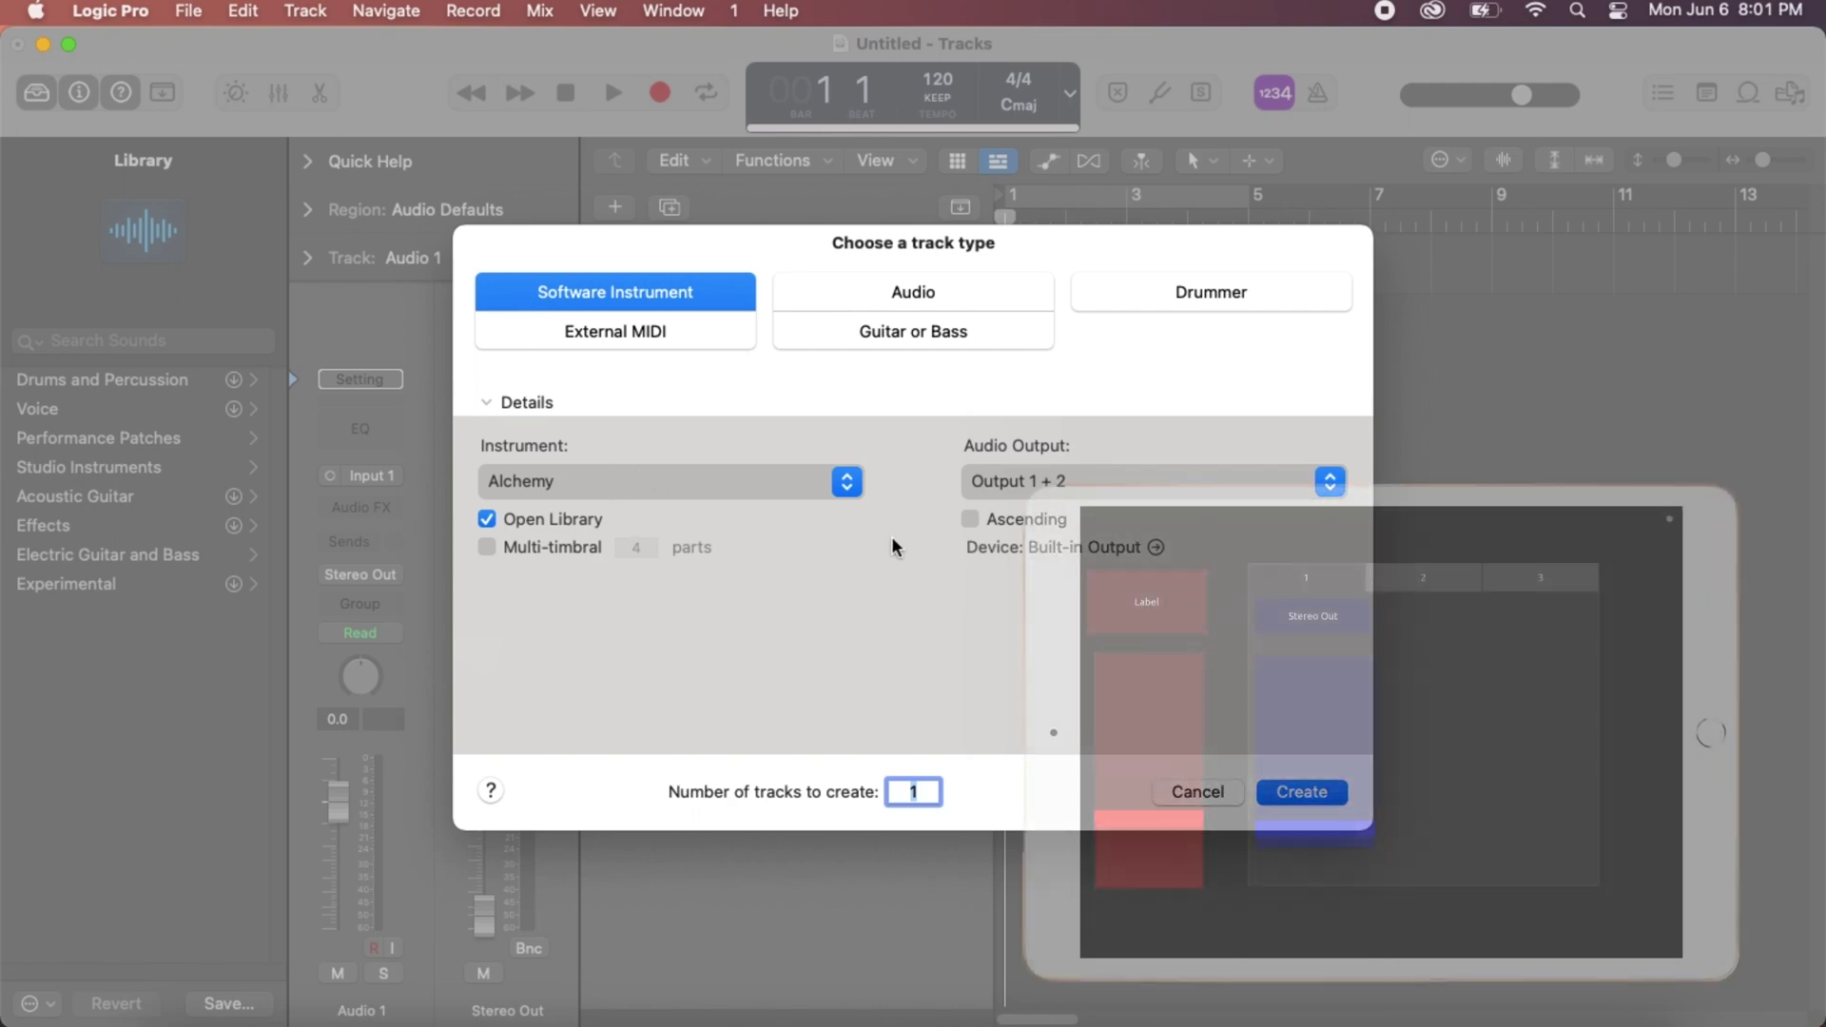
key("Return")
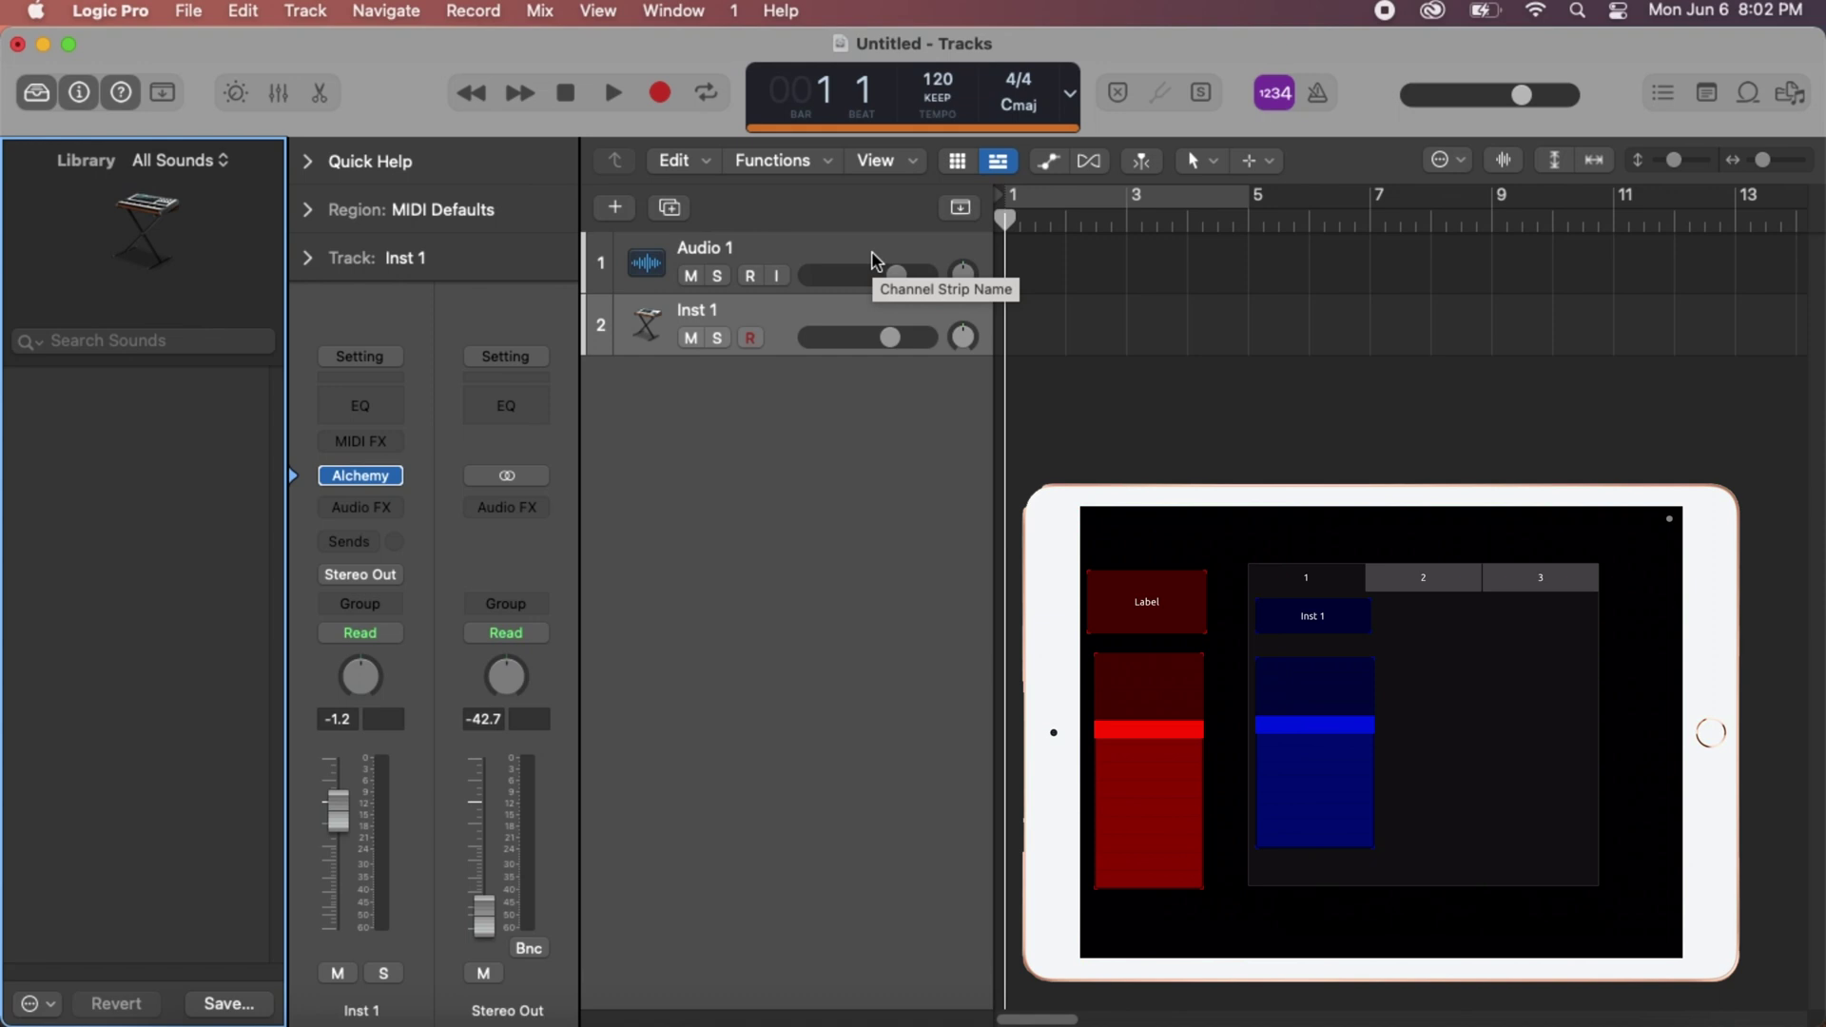
Open Controller Assignments in Expert View and browse the Control Surface, unzoned and New Zone entries
left_click(145, 10)
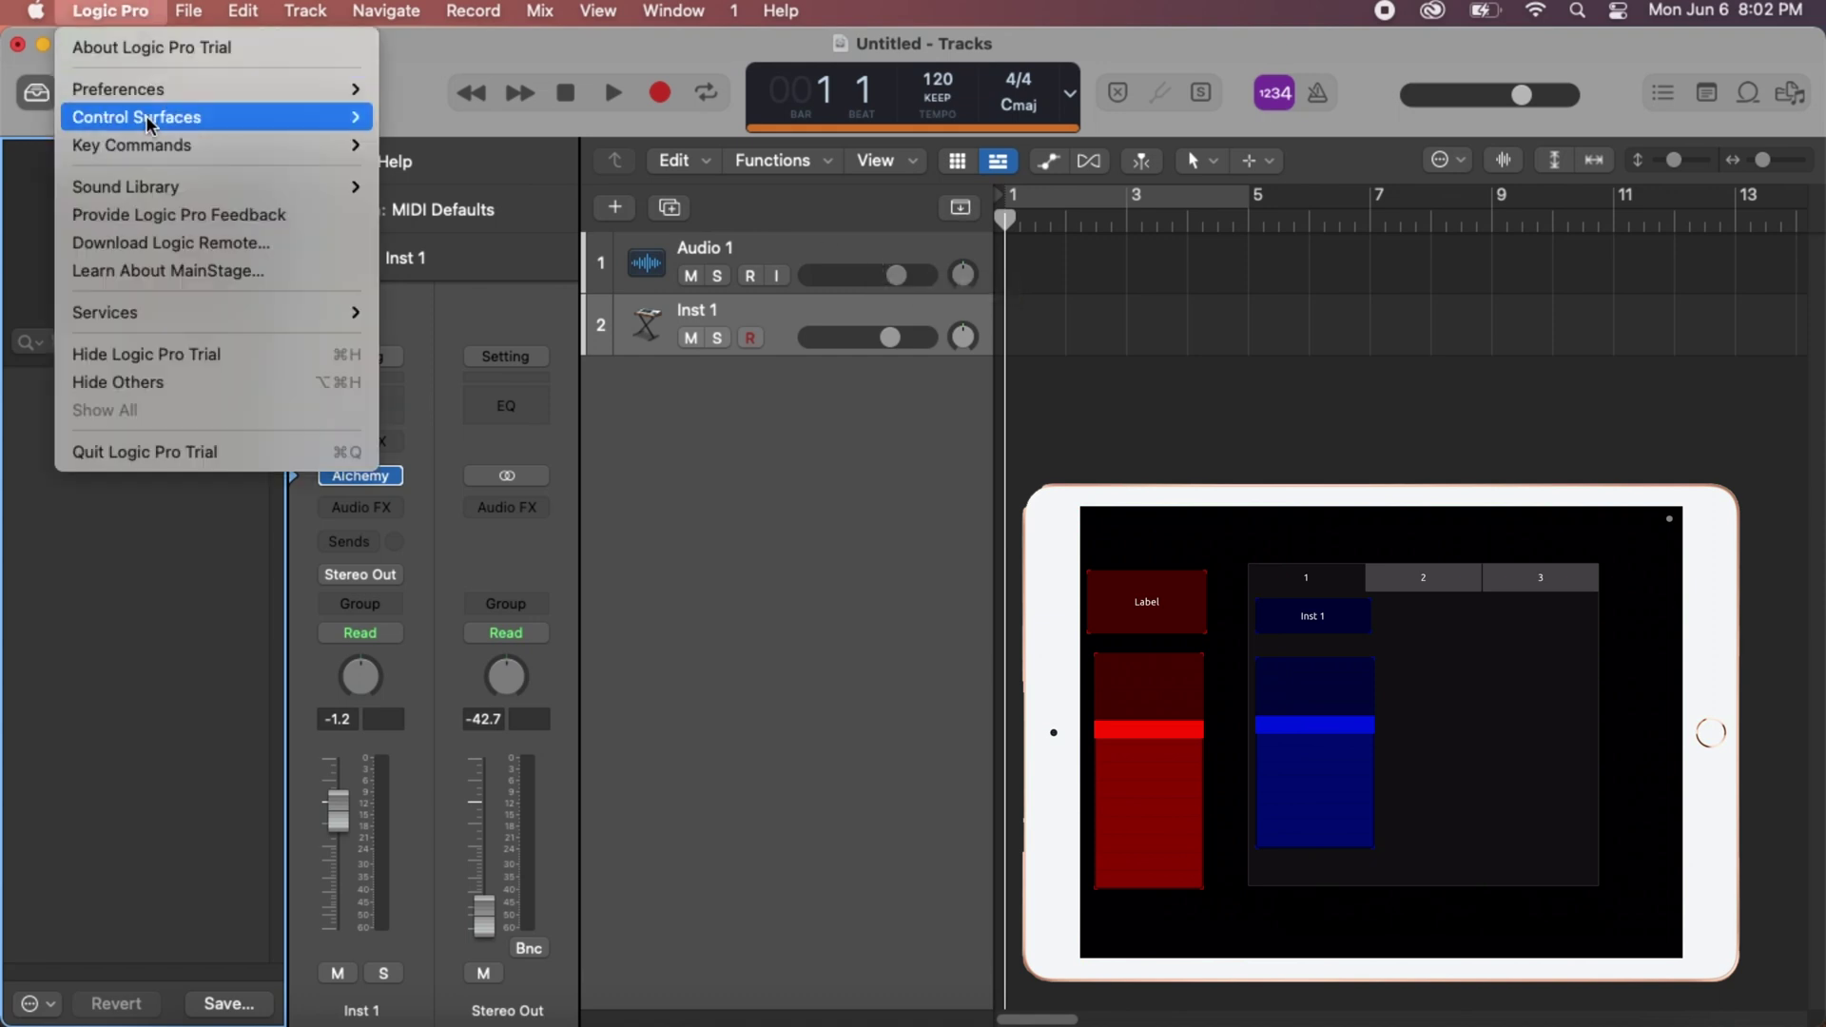
mouse_move(149, 126)
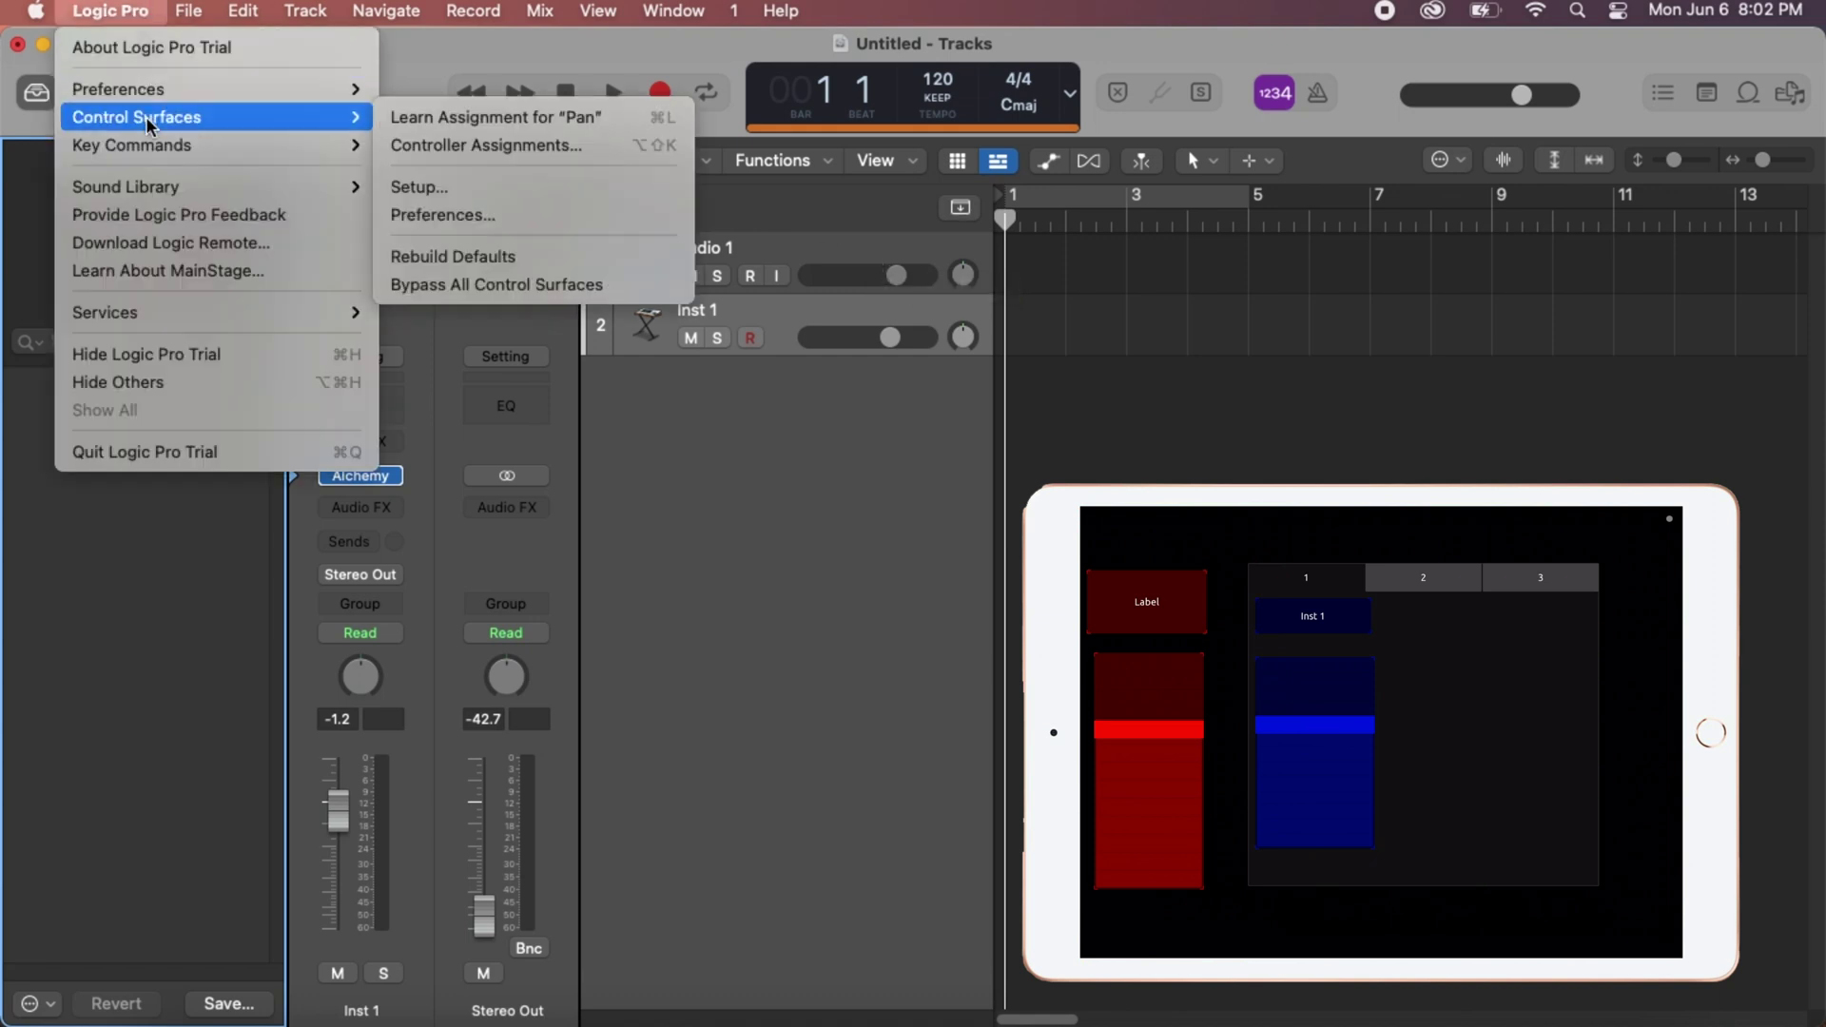
left_click(432, 145)
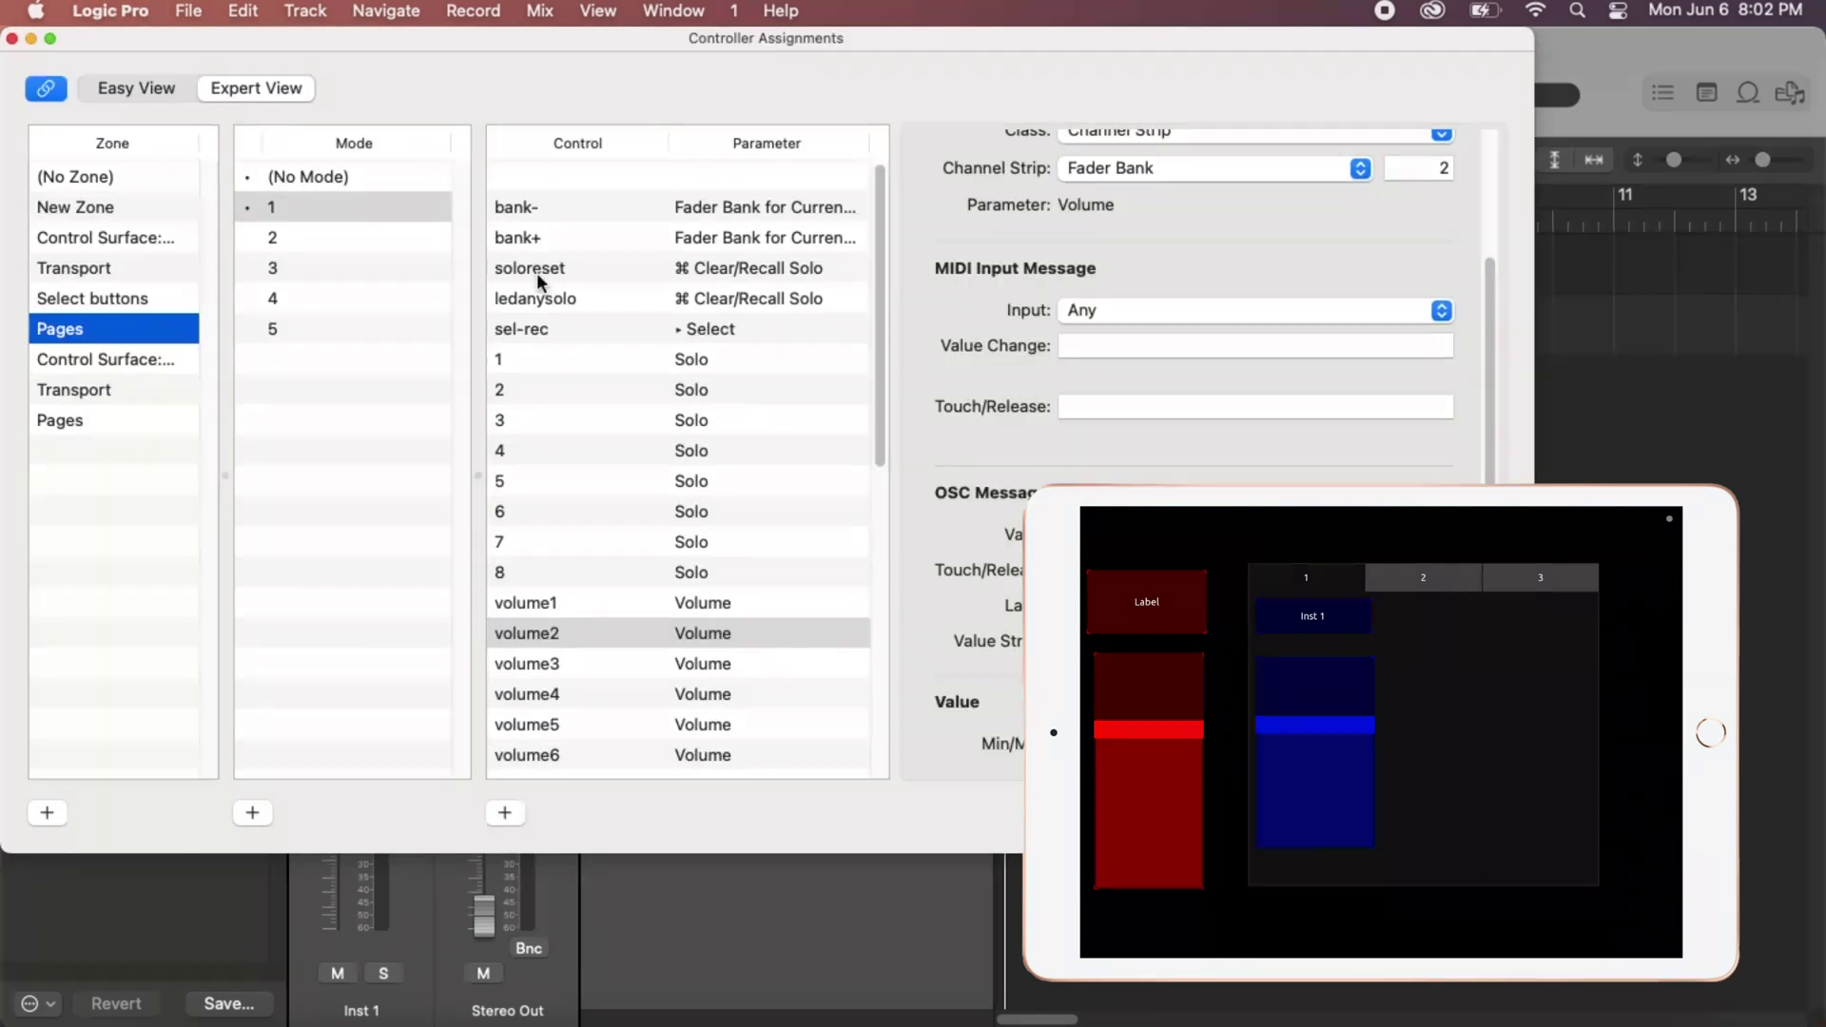
left_click(105, 236)
left_click(122, 176)
left_click(122, 206)
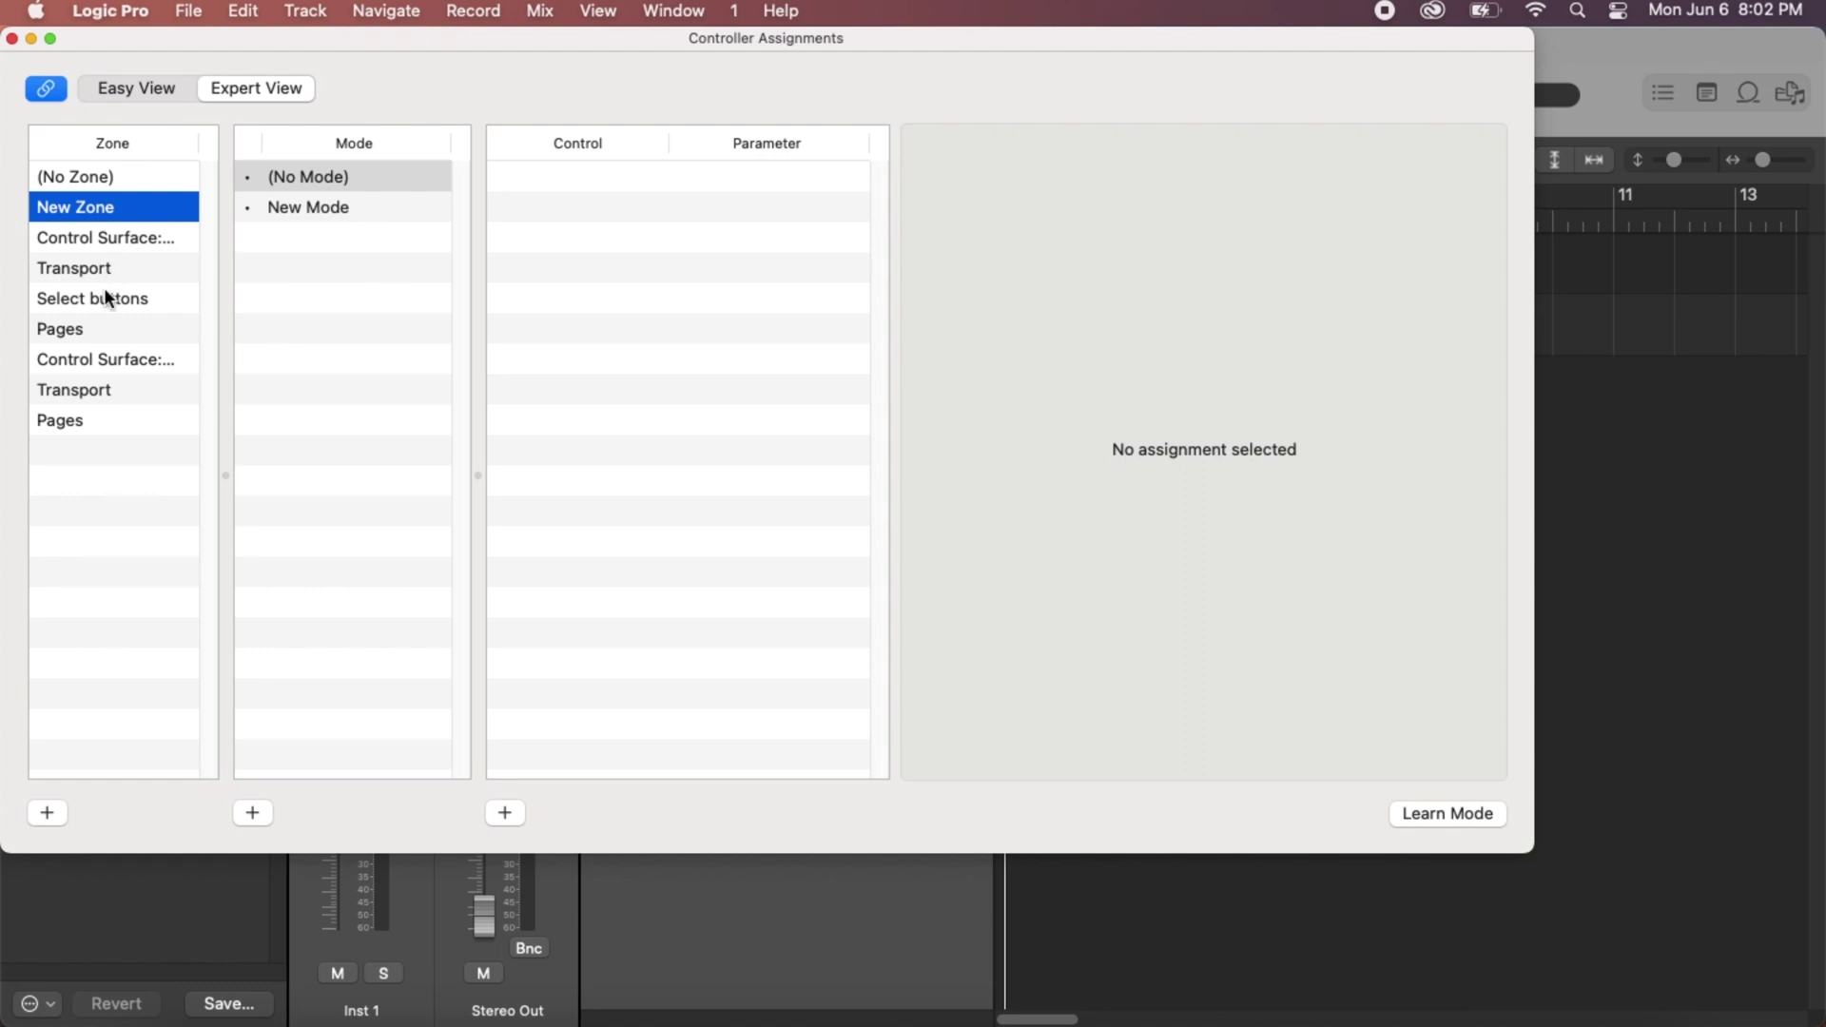
Open the volume2 assignment in Pages mode 1: Volume via /1/volume2, labelled /1/trackname2
left_click(84, 329)
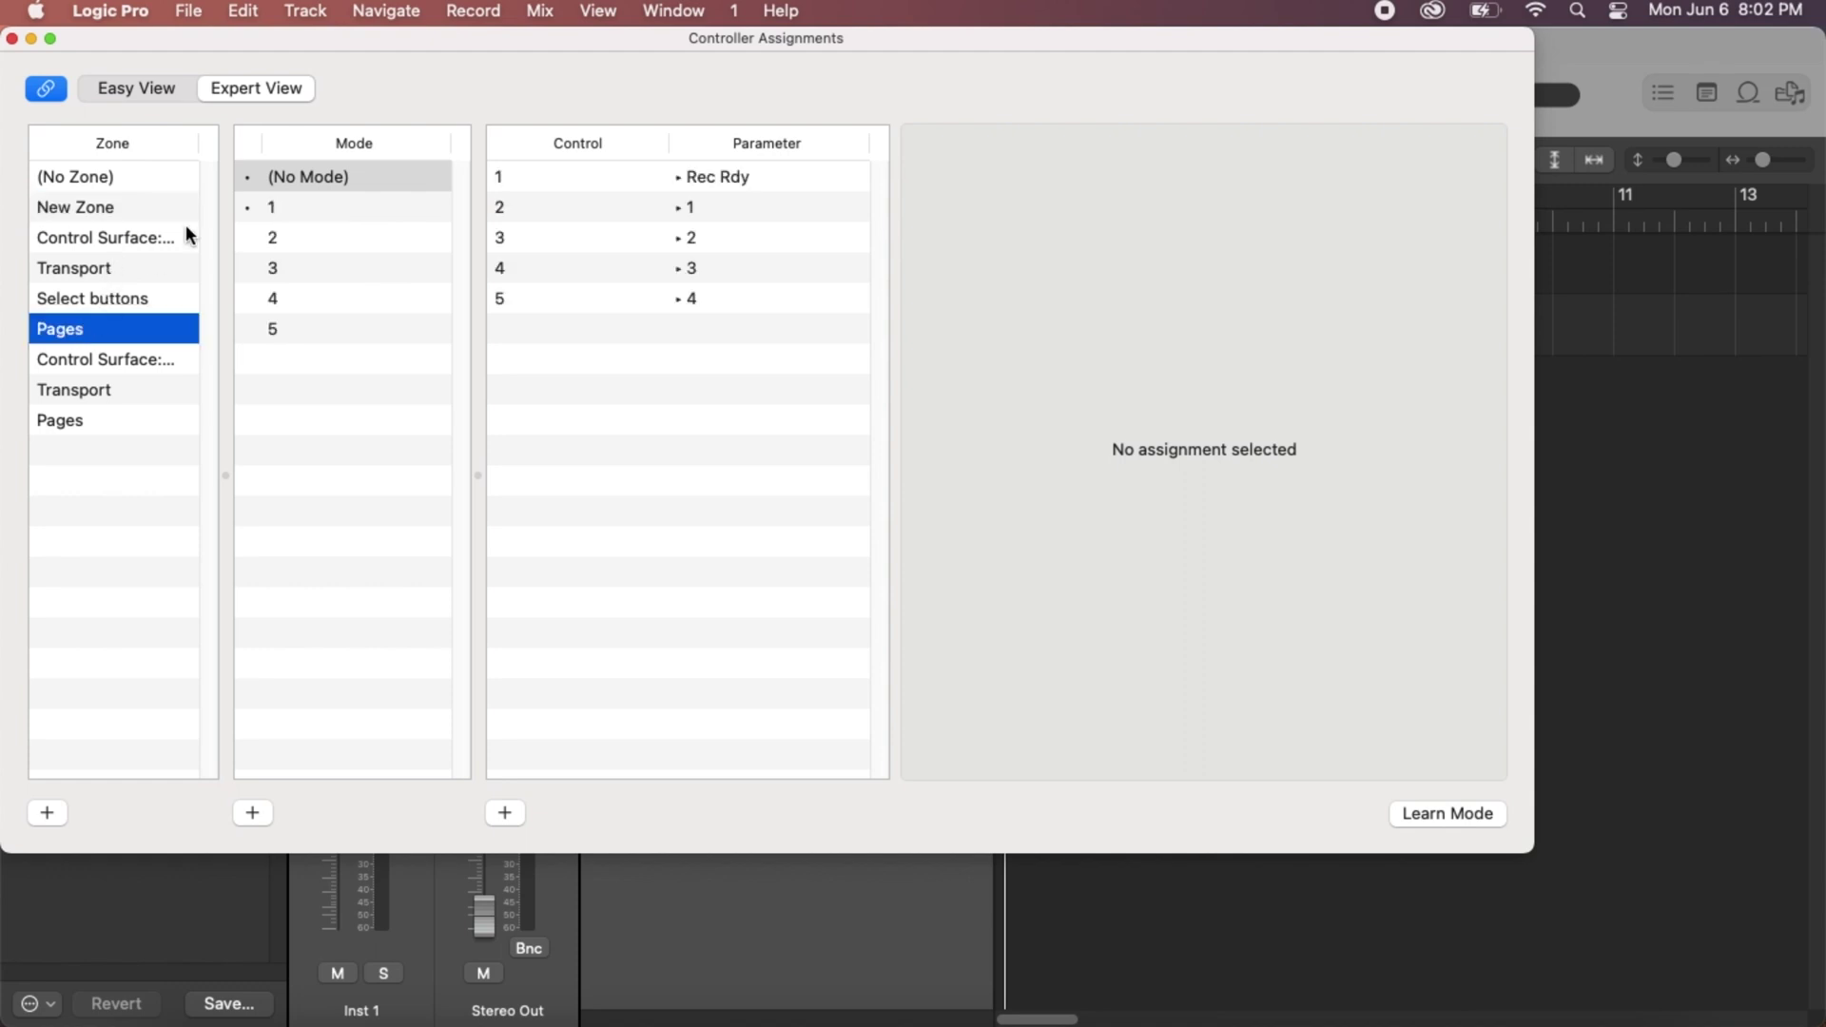
left_click(282, 207)
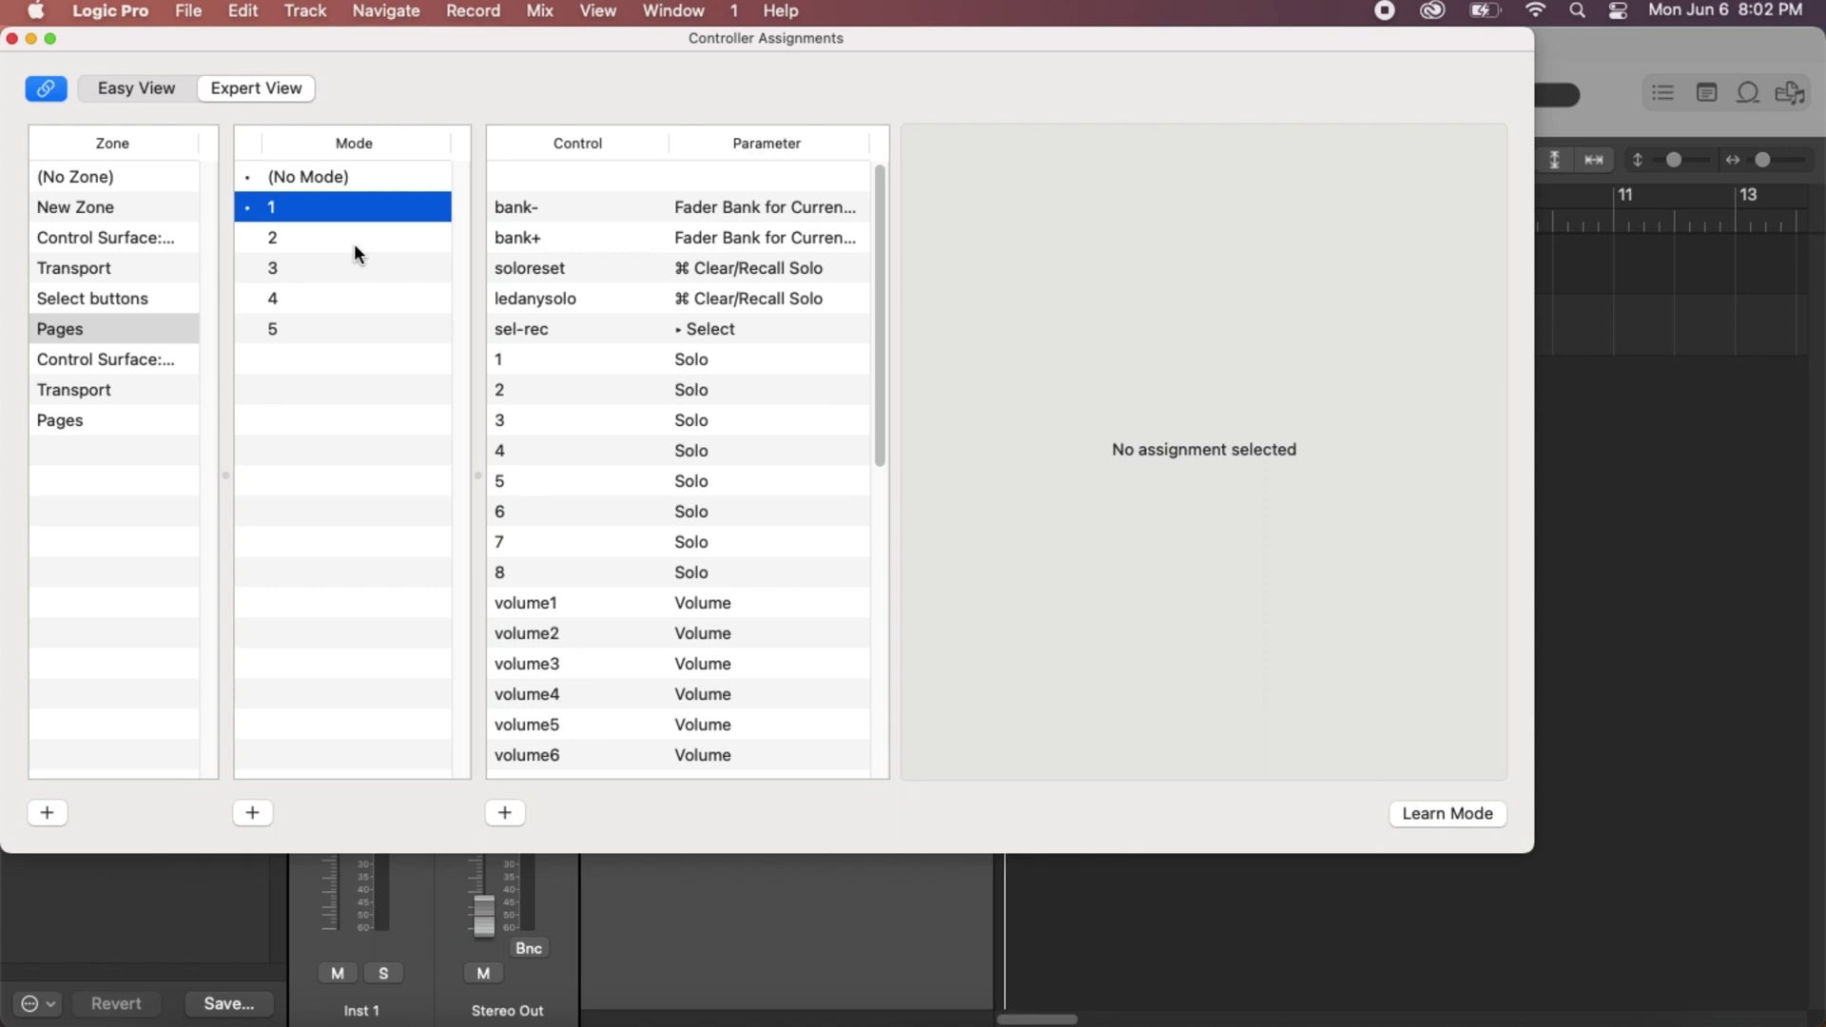
left_click(621, 634)
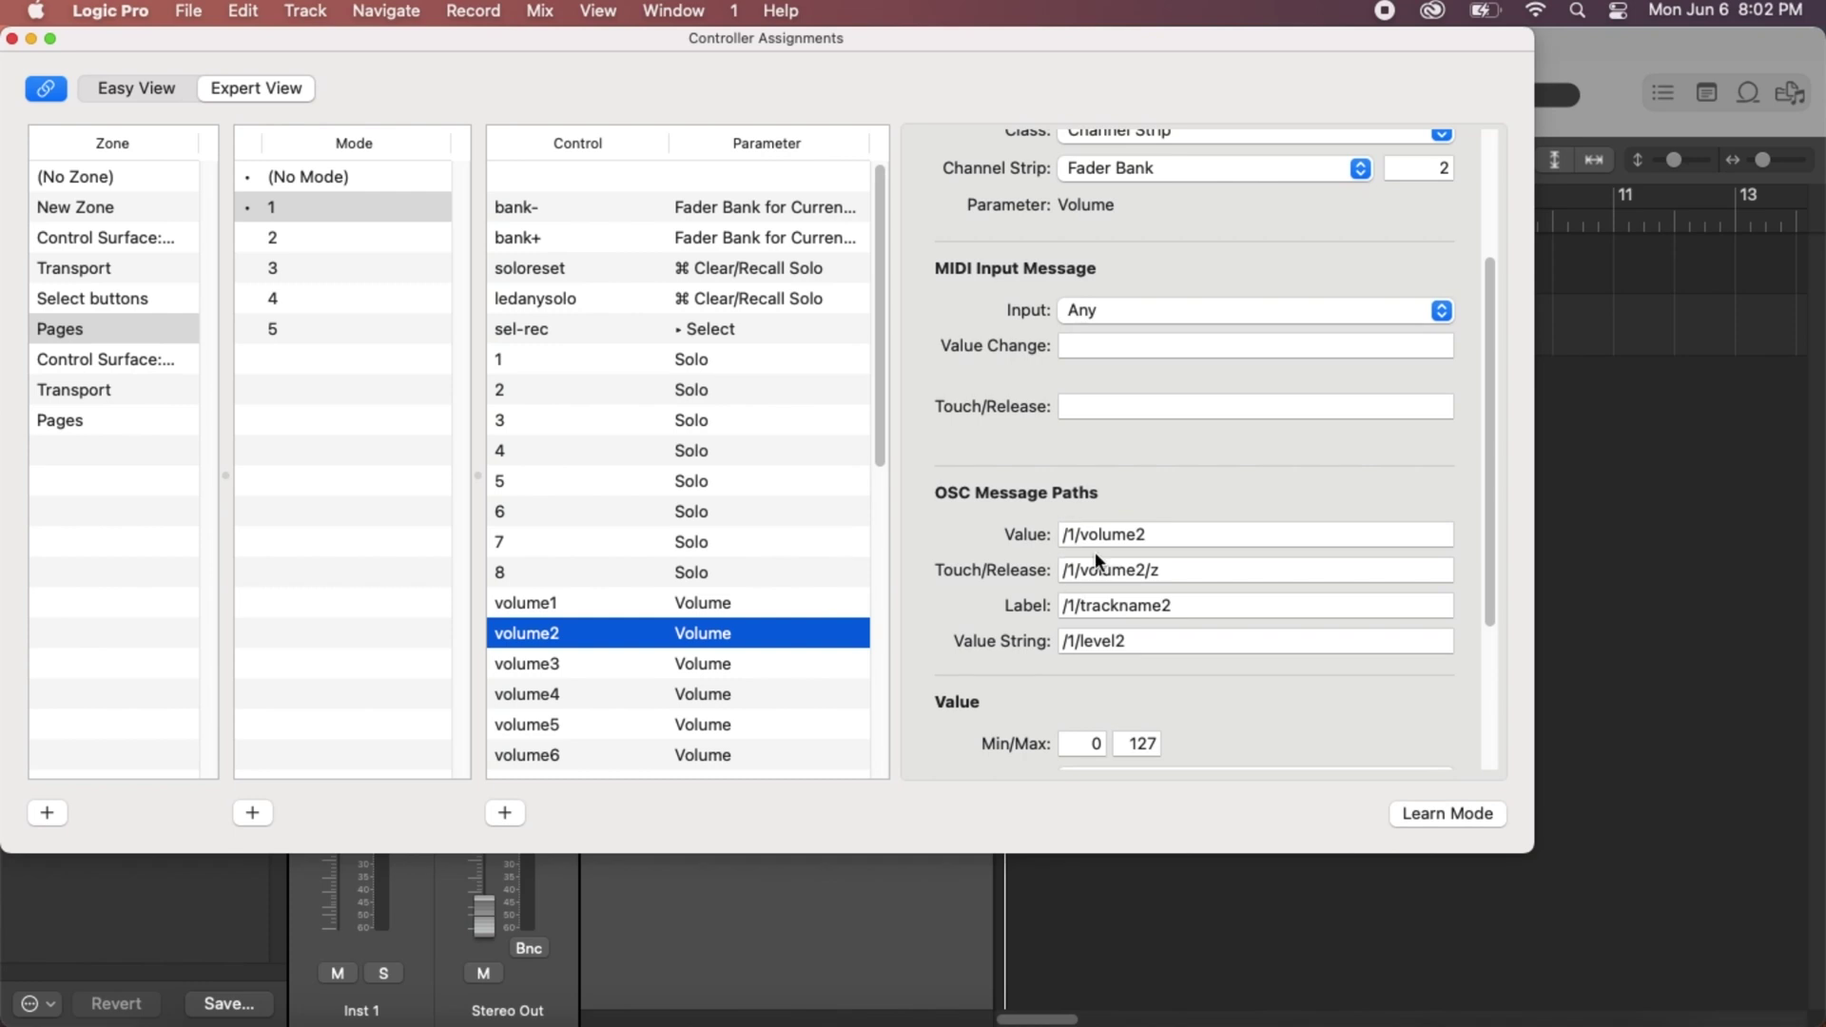
scroll(1087, 477, "up", 5)
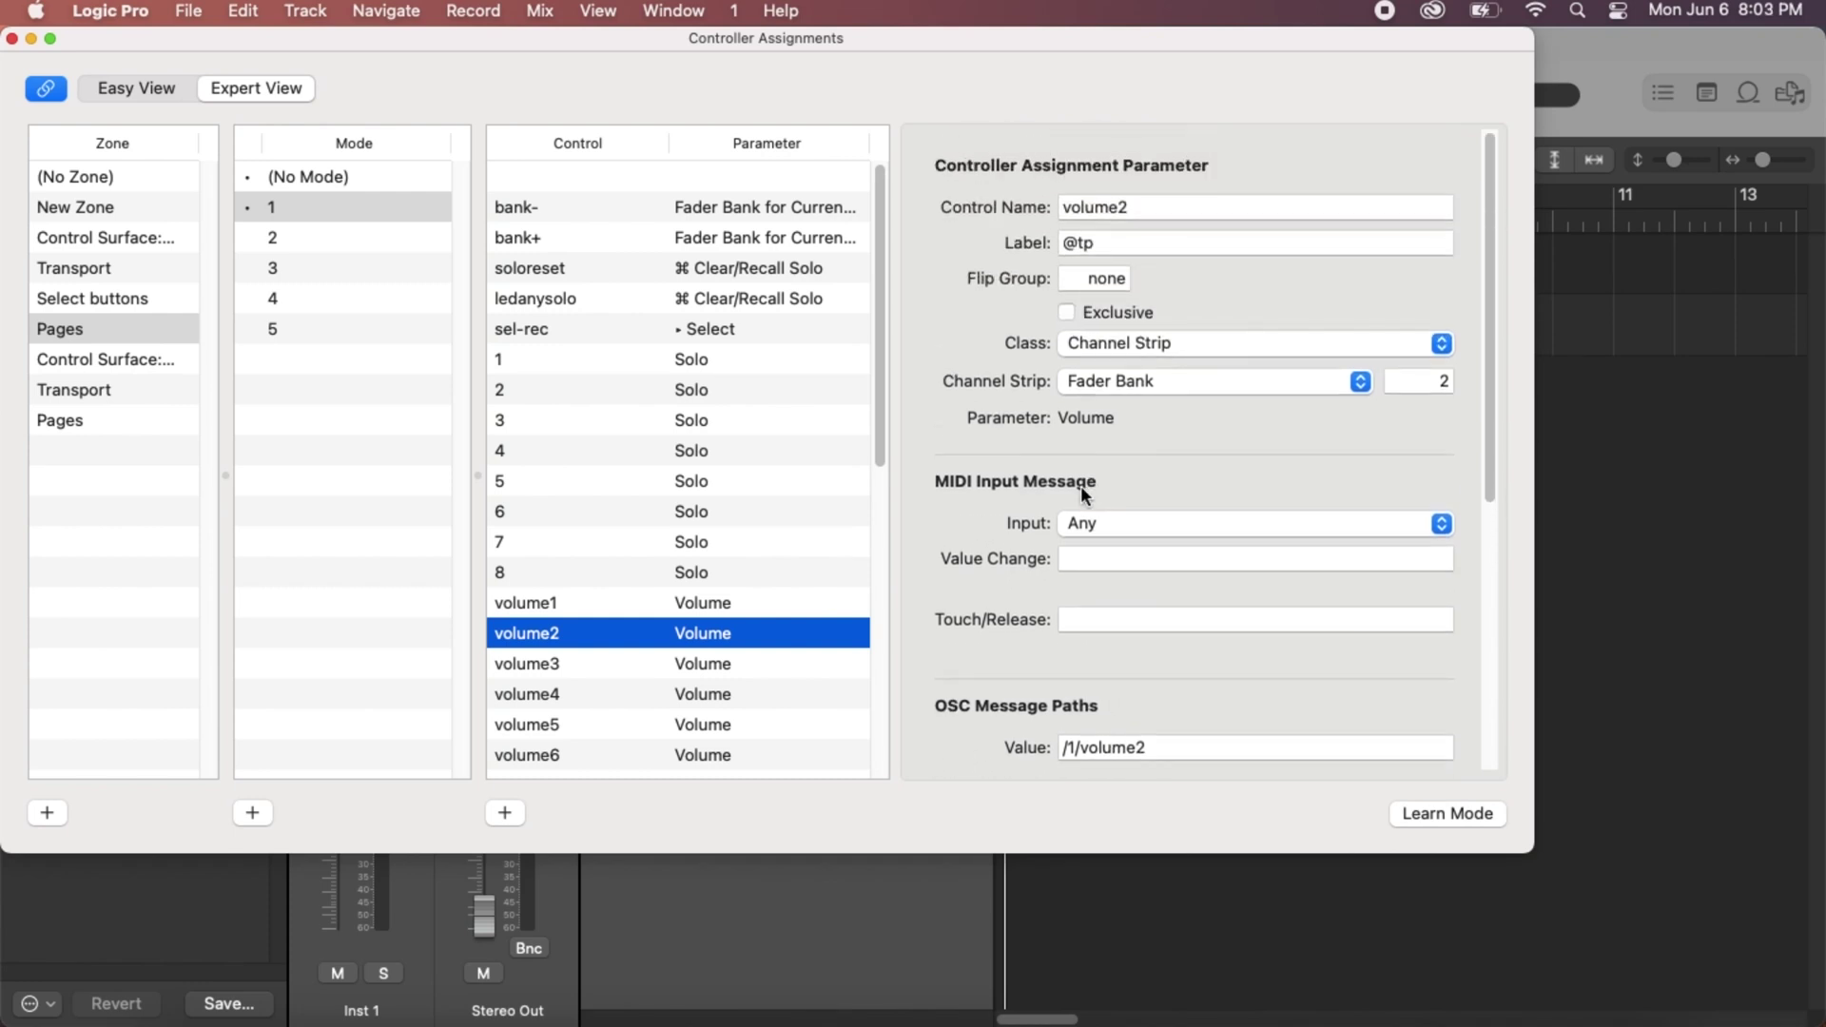
scroll(1127, 543, "down", 5)
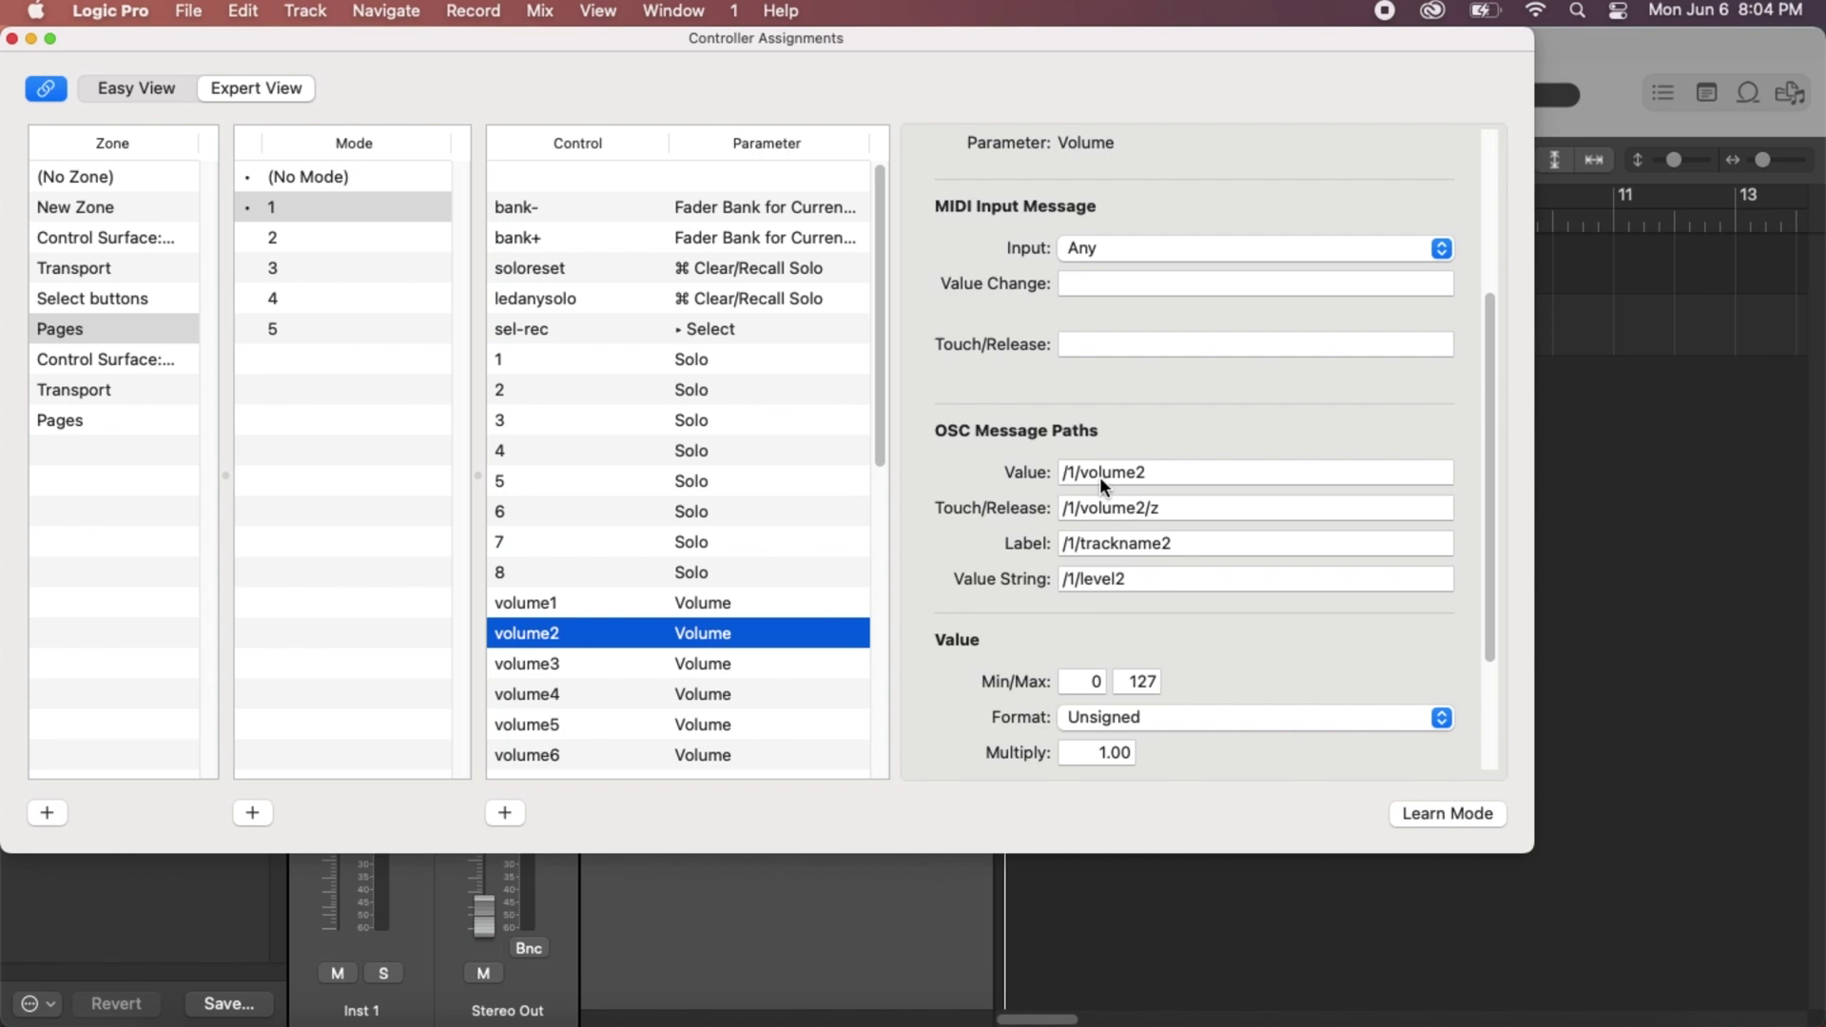
Strip '/1' from volume1's Value, Touch/Release, Label and Value String OSC paths, then close the assignments
left_click(573, 602)
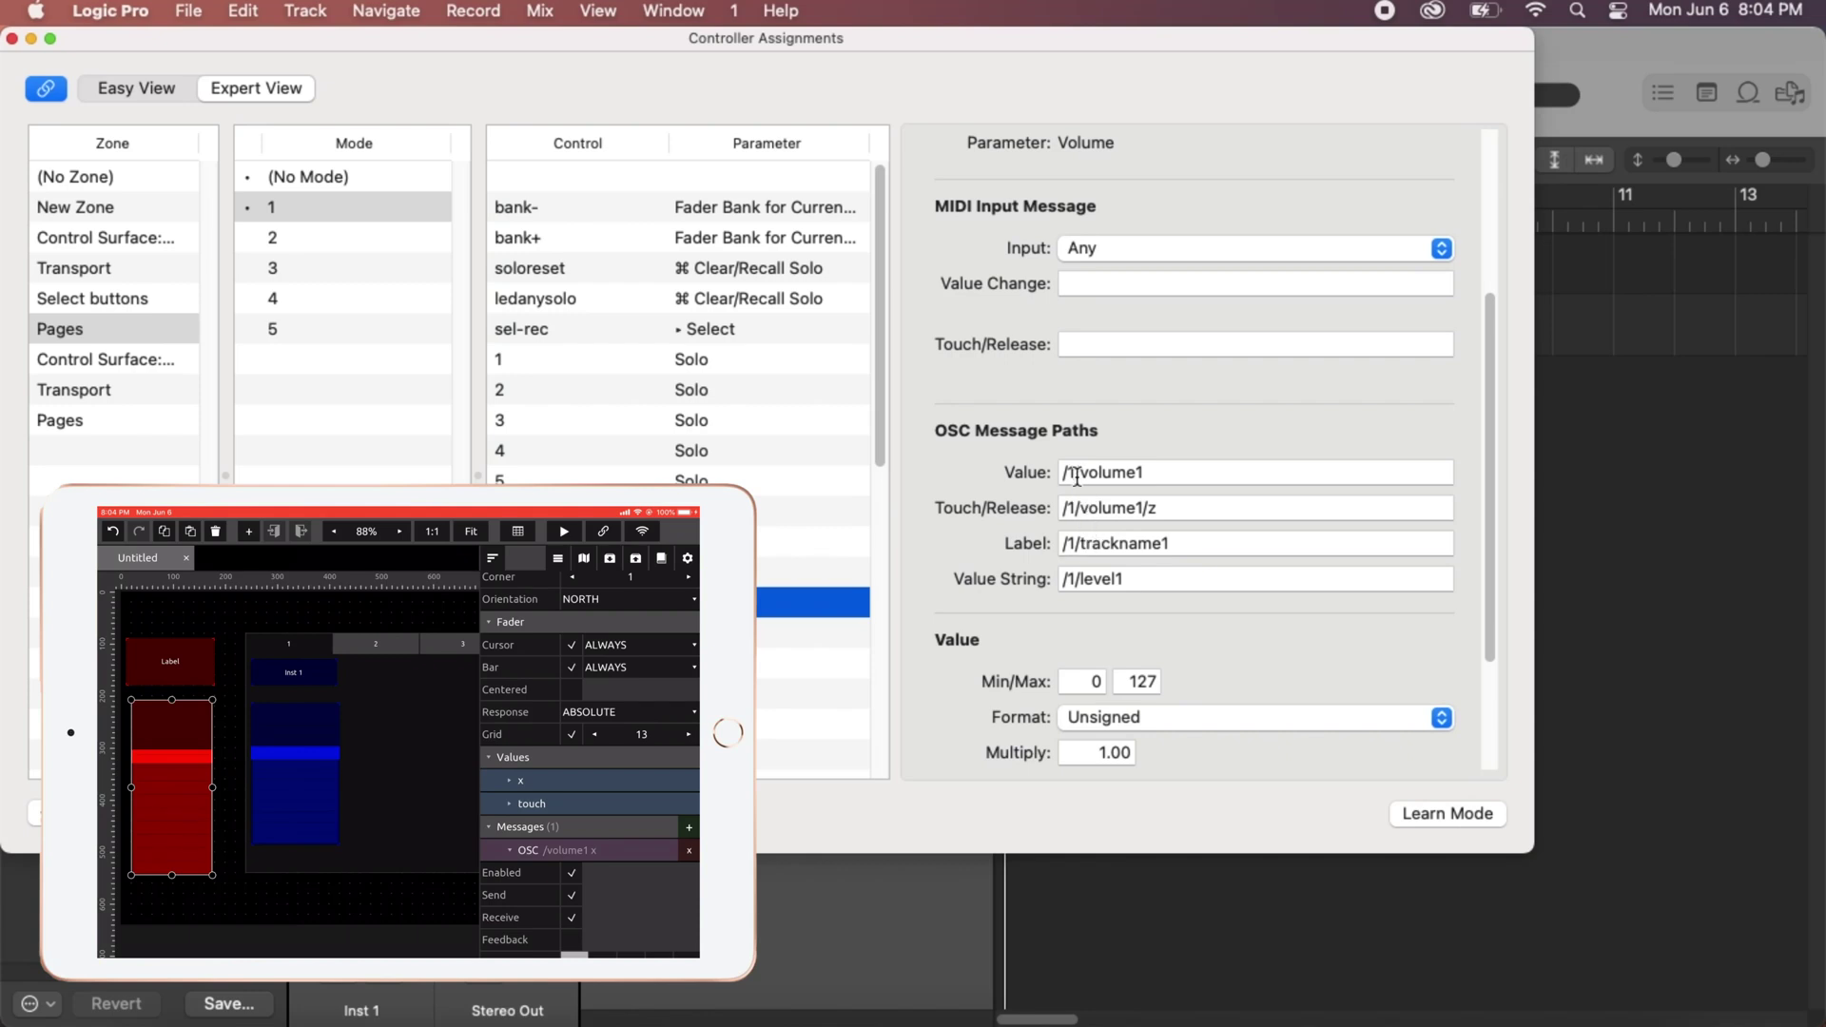
left_click(1072, 473)
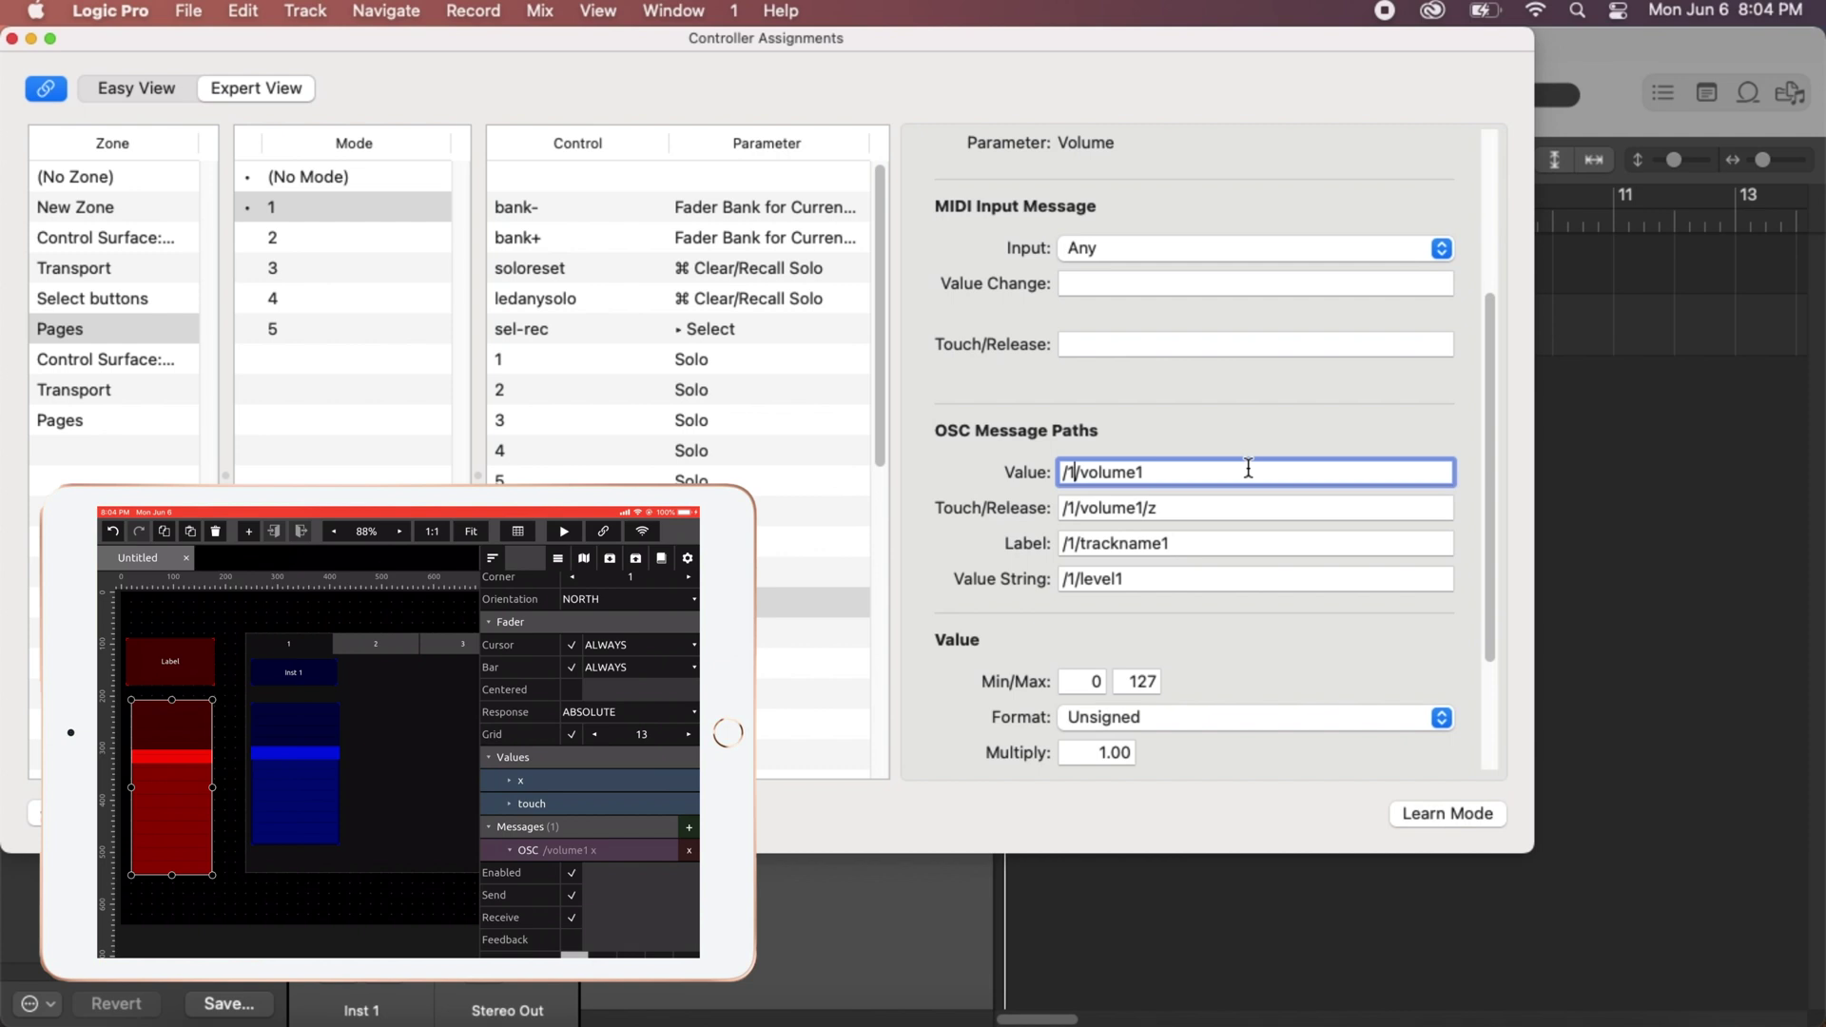
key("BackSpace")
key("BackSpace")
left_click(1076, 508)
key("BackSpace")
key("BackSpace")
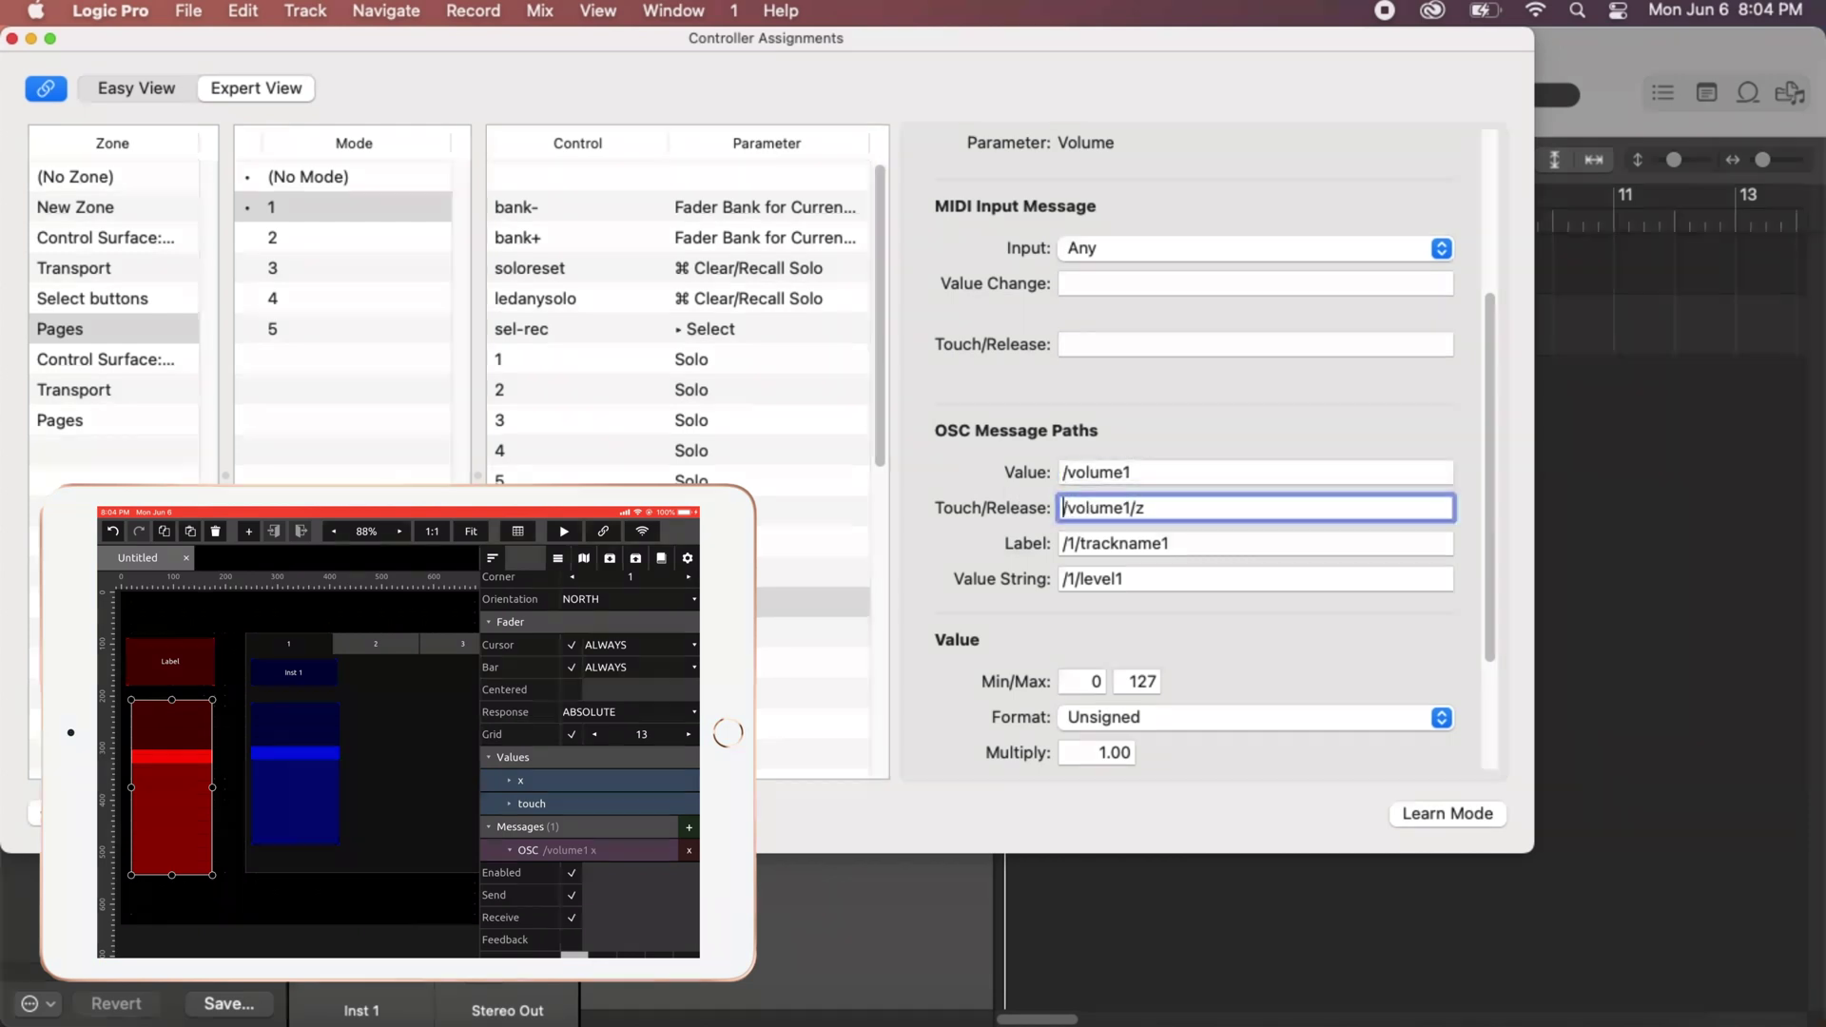
left_click(1076, 543)
key("BackSpace")
key("BackSpace")
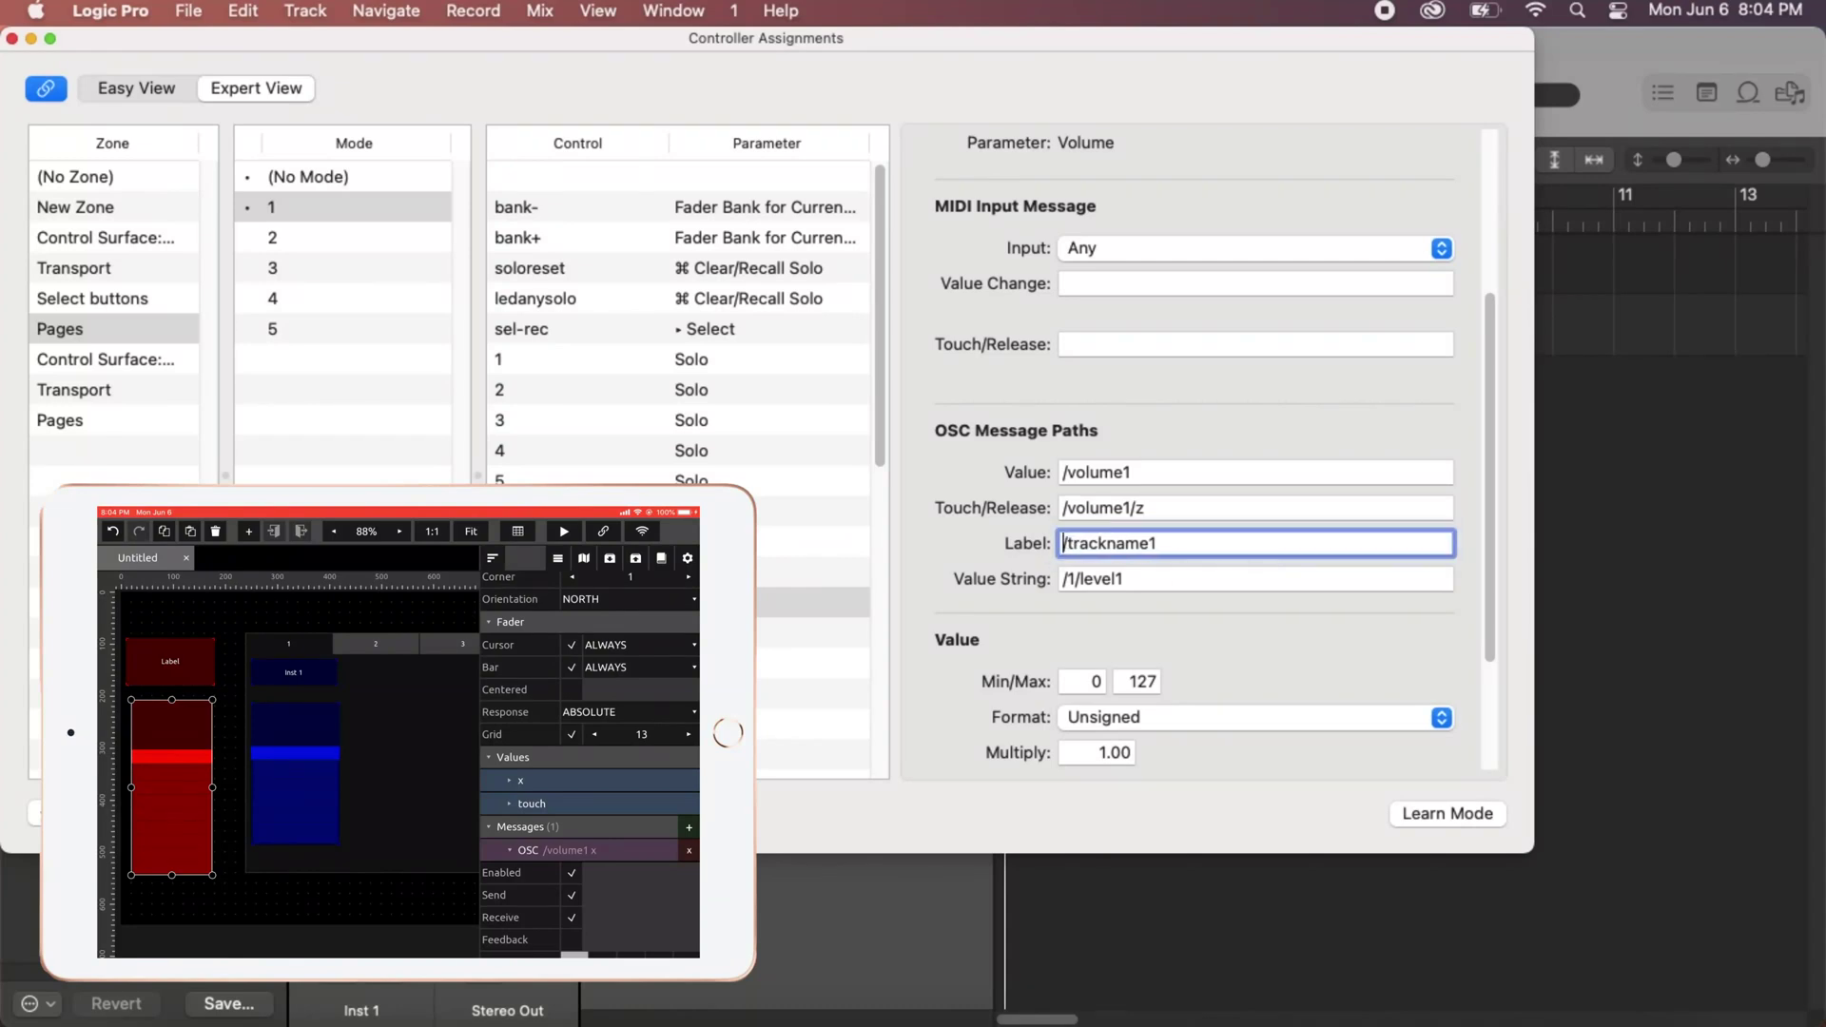
left_click(1089, 578)
key("BackSpace")
key("BackSpace")
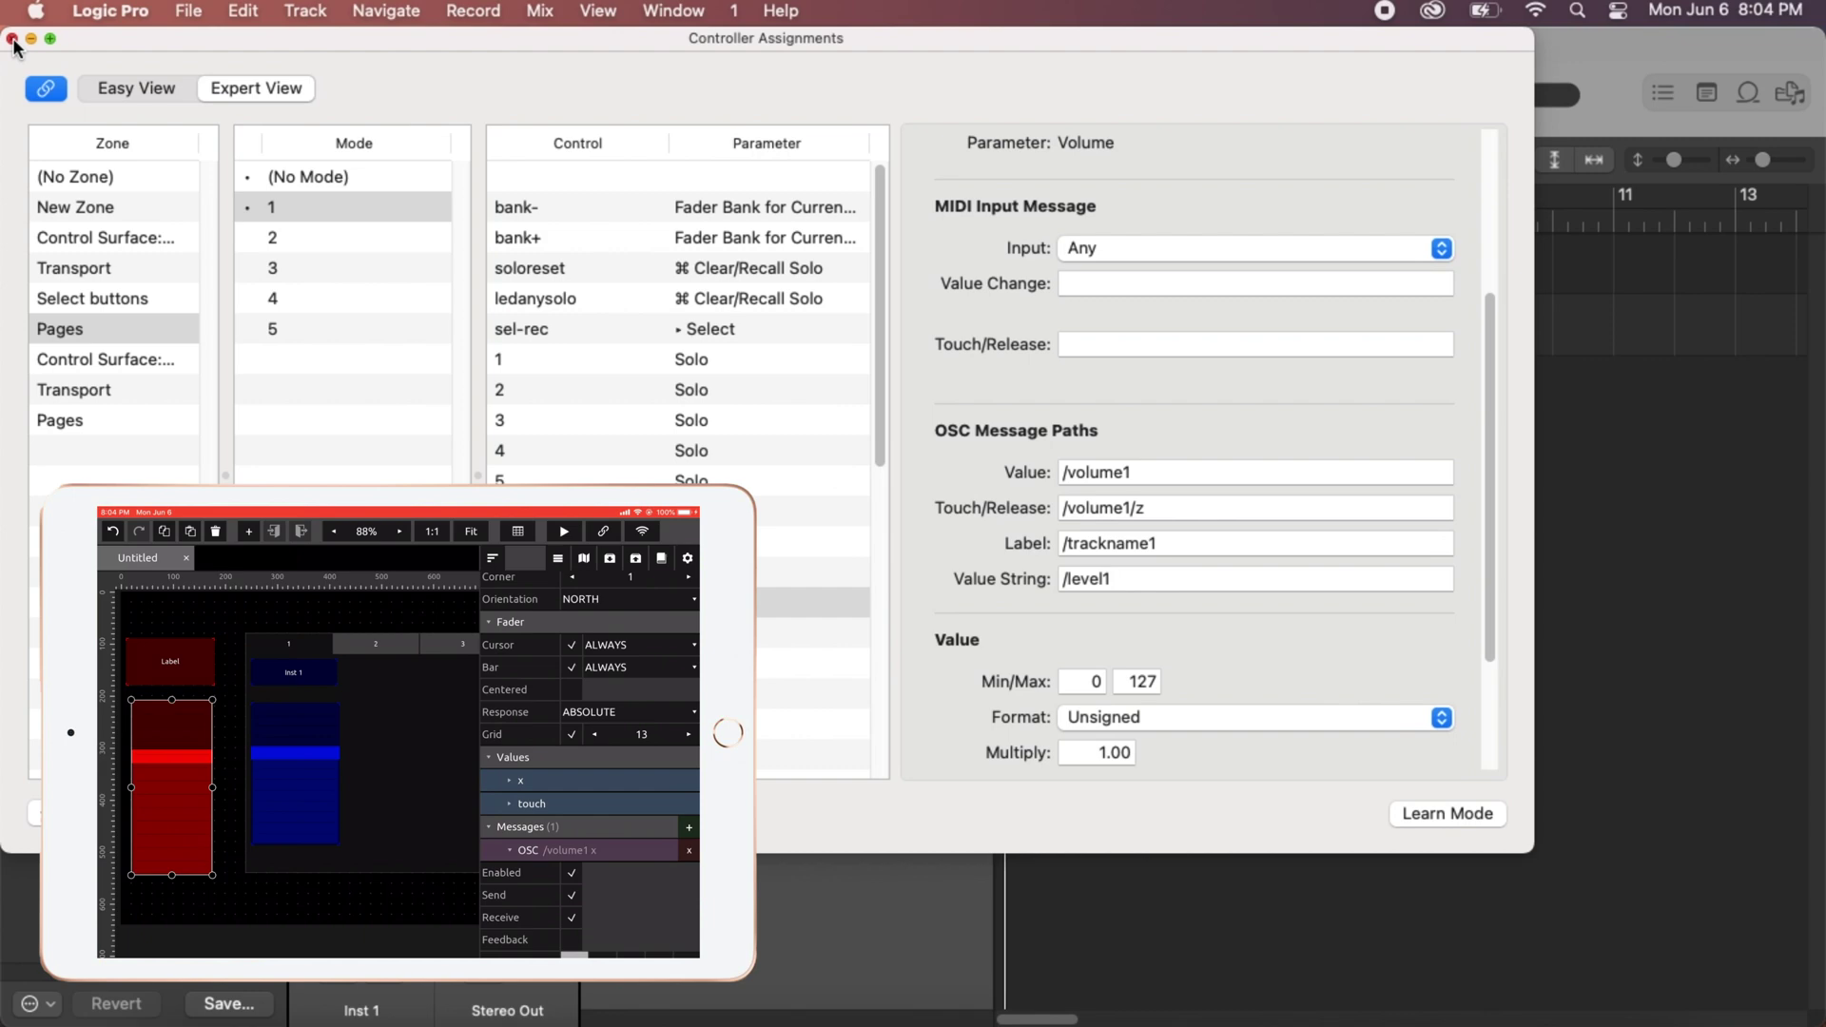
left_click(13, 38)
left_click(690, 425)
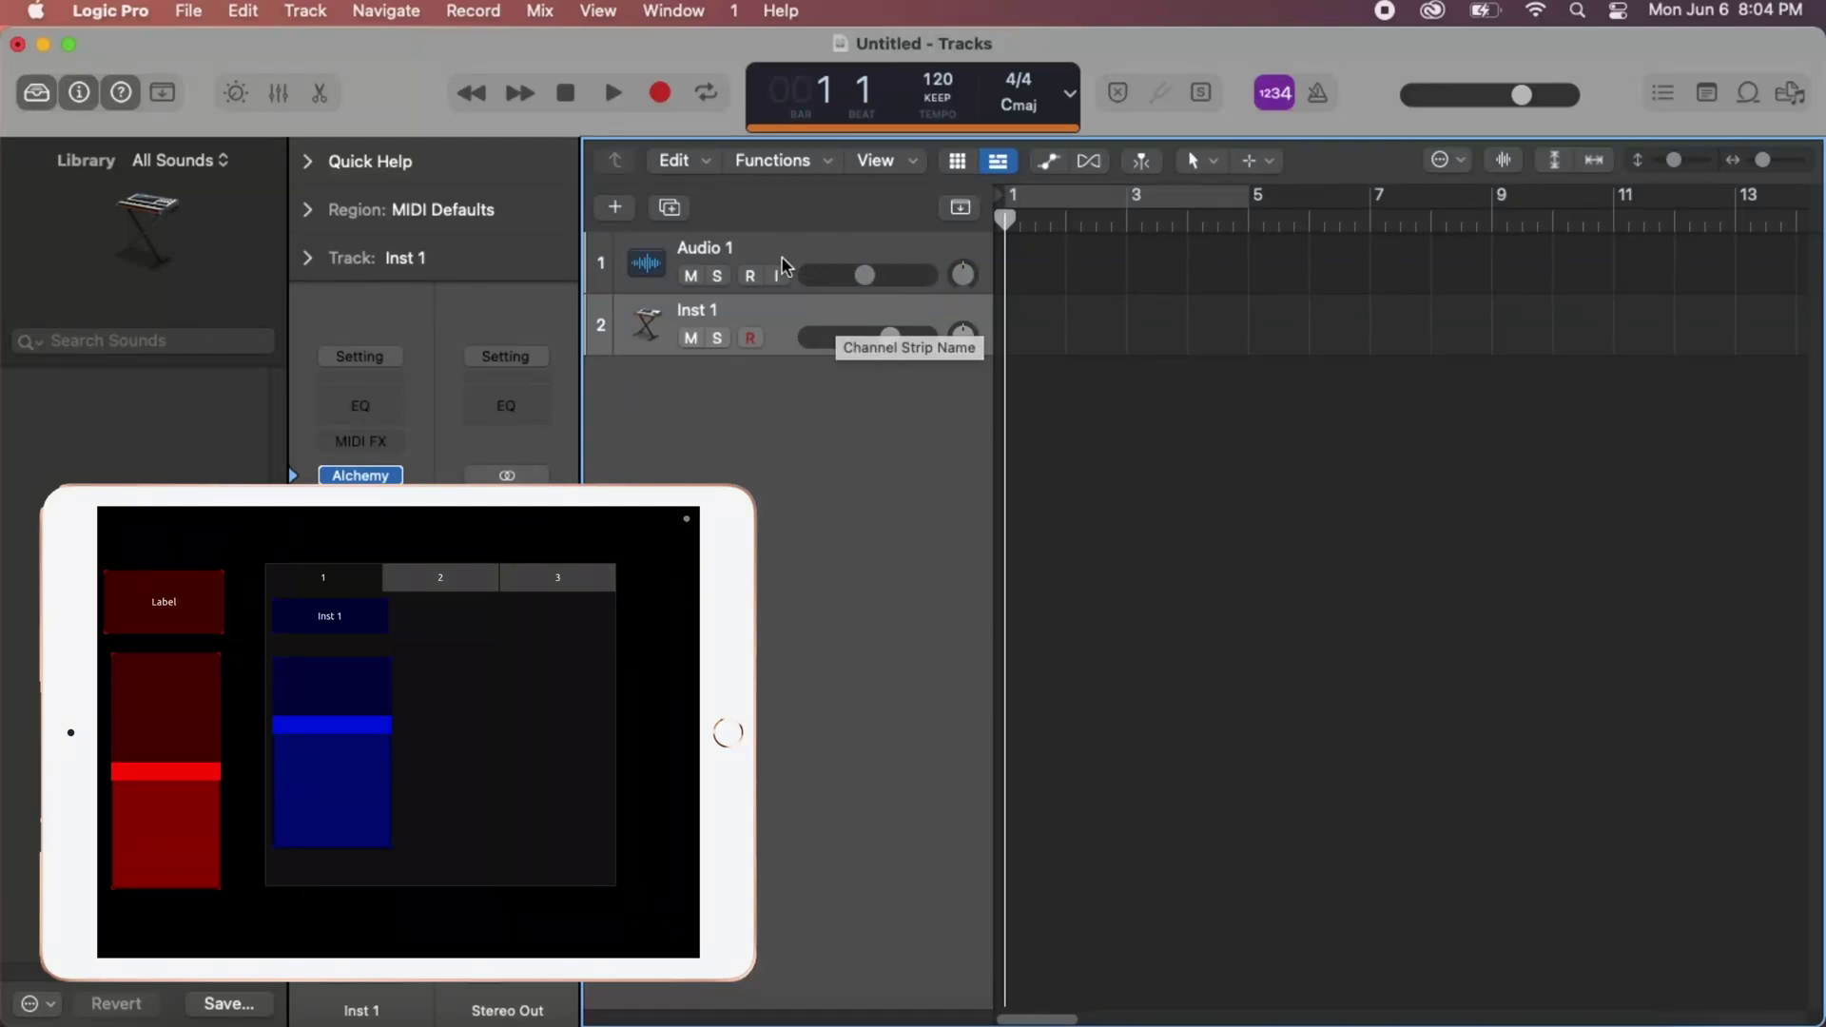
Rename the Audio 1 track in the track header to 'Lancelot'
double_click(709, 249)
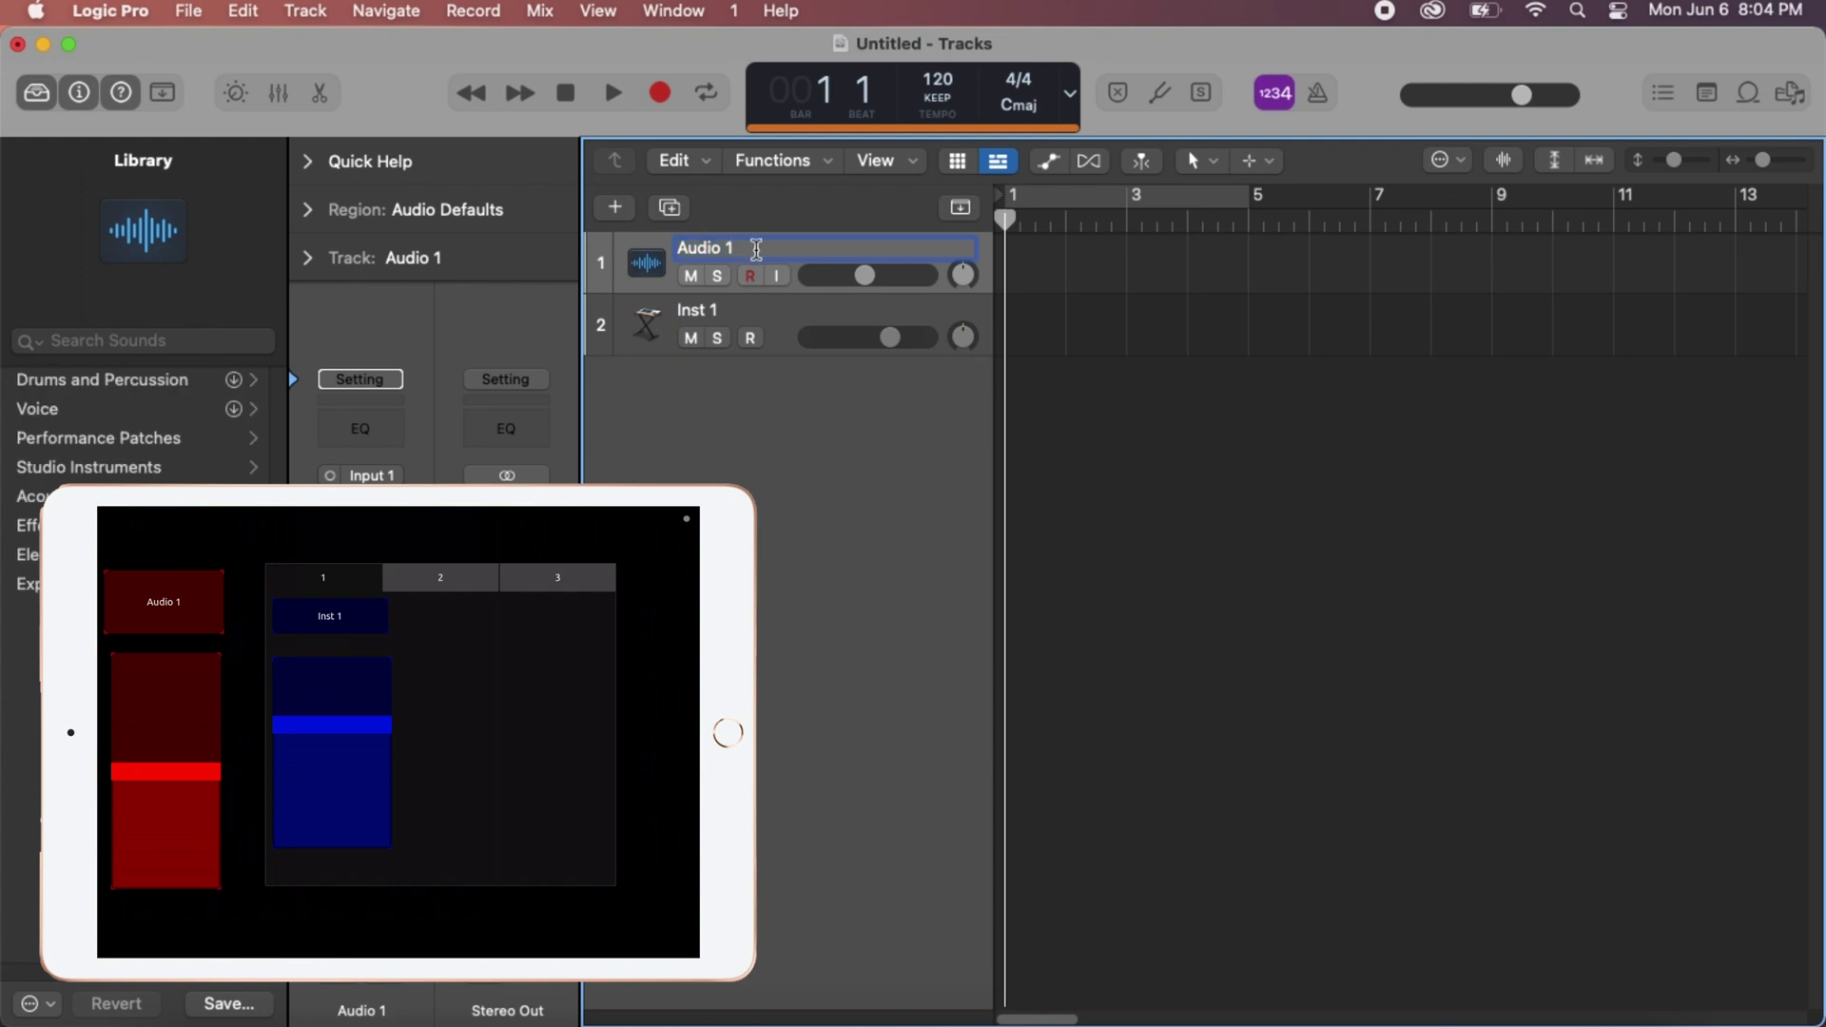
key("Return")
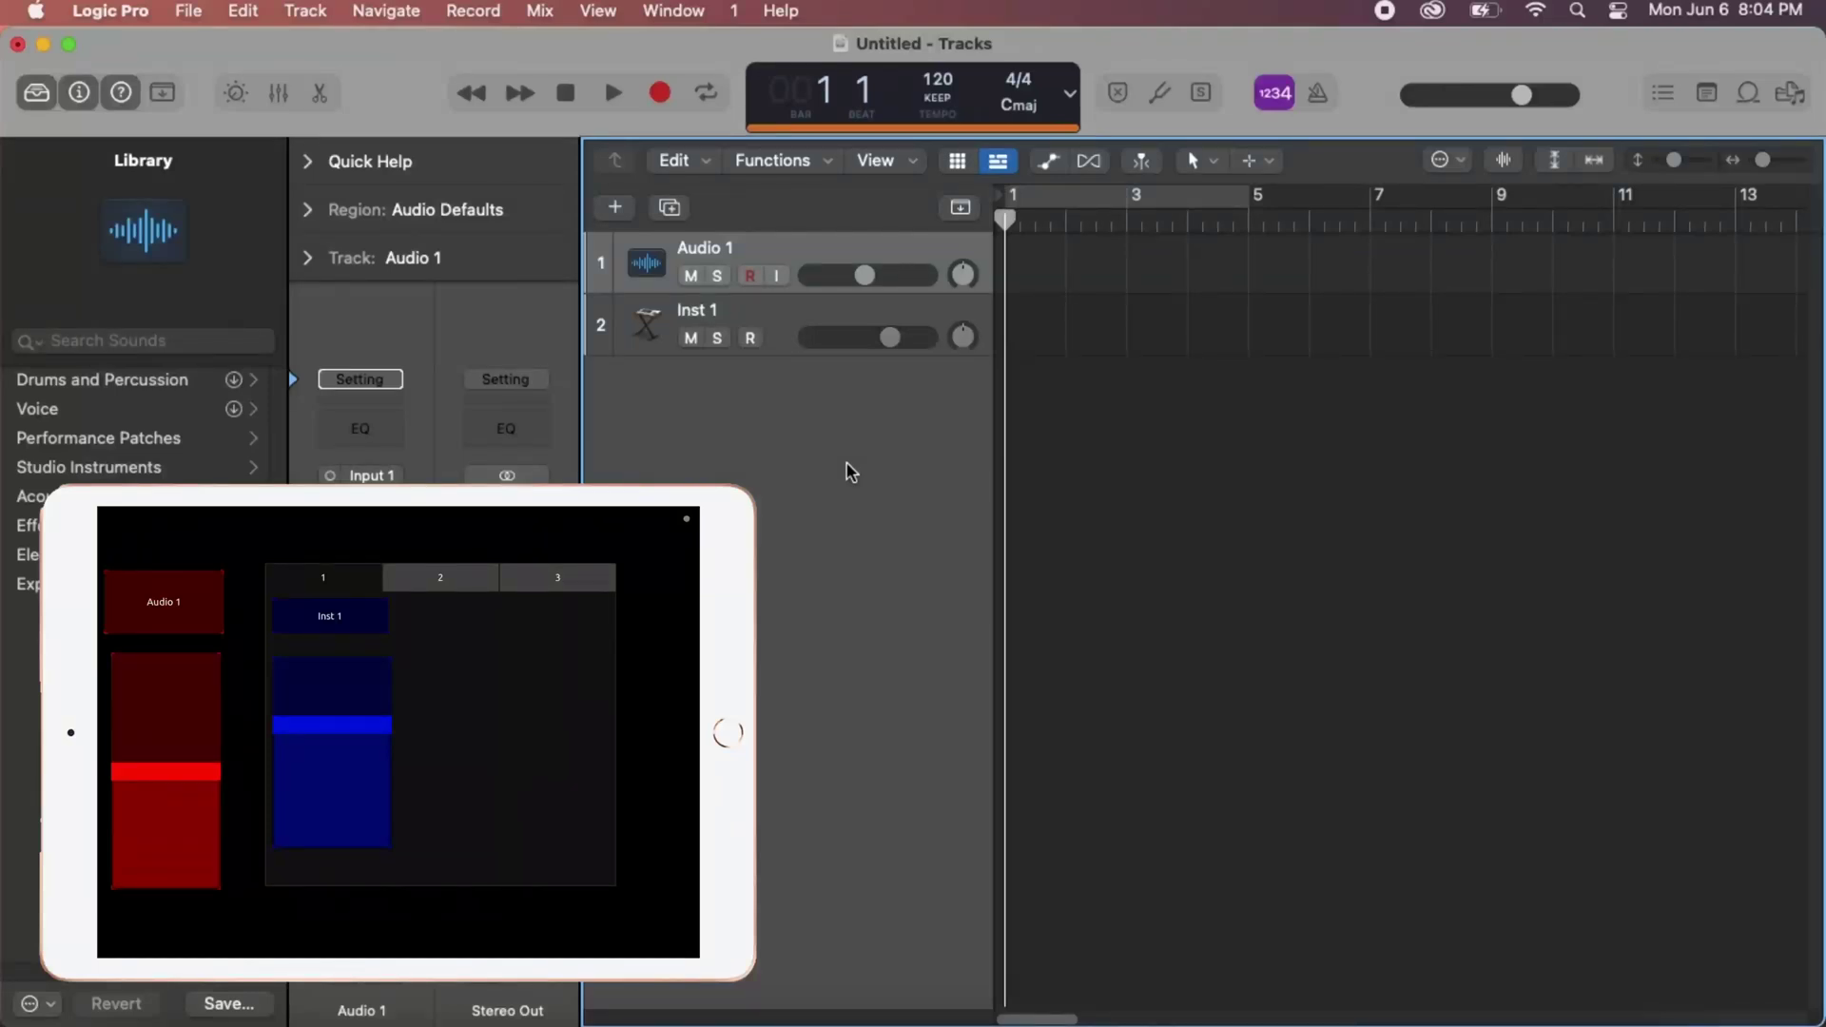
double_click(748, 250)
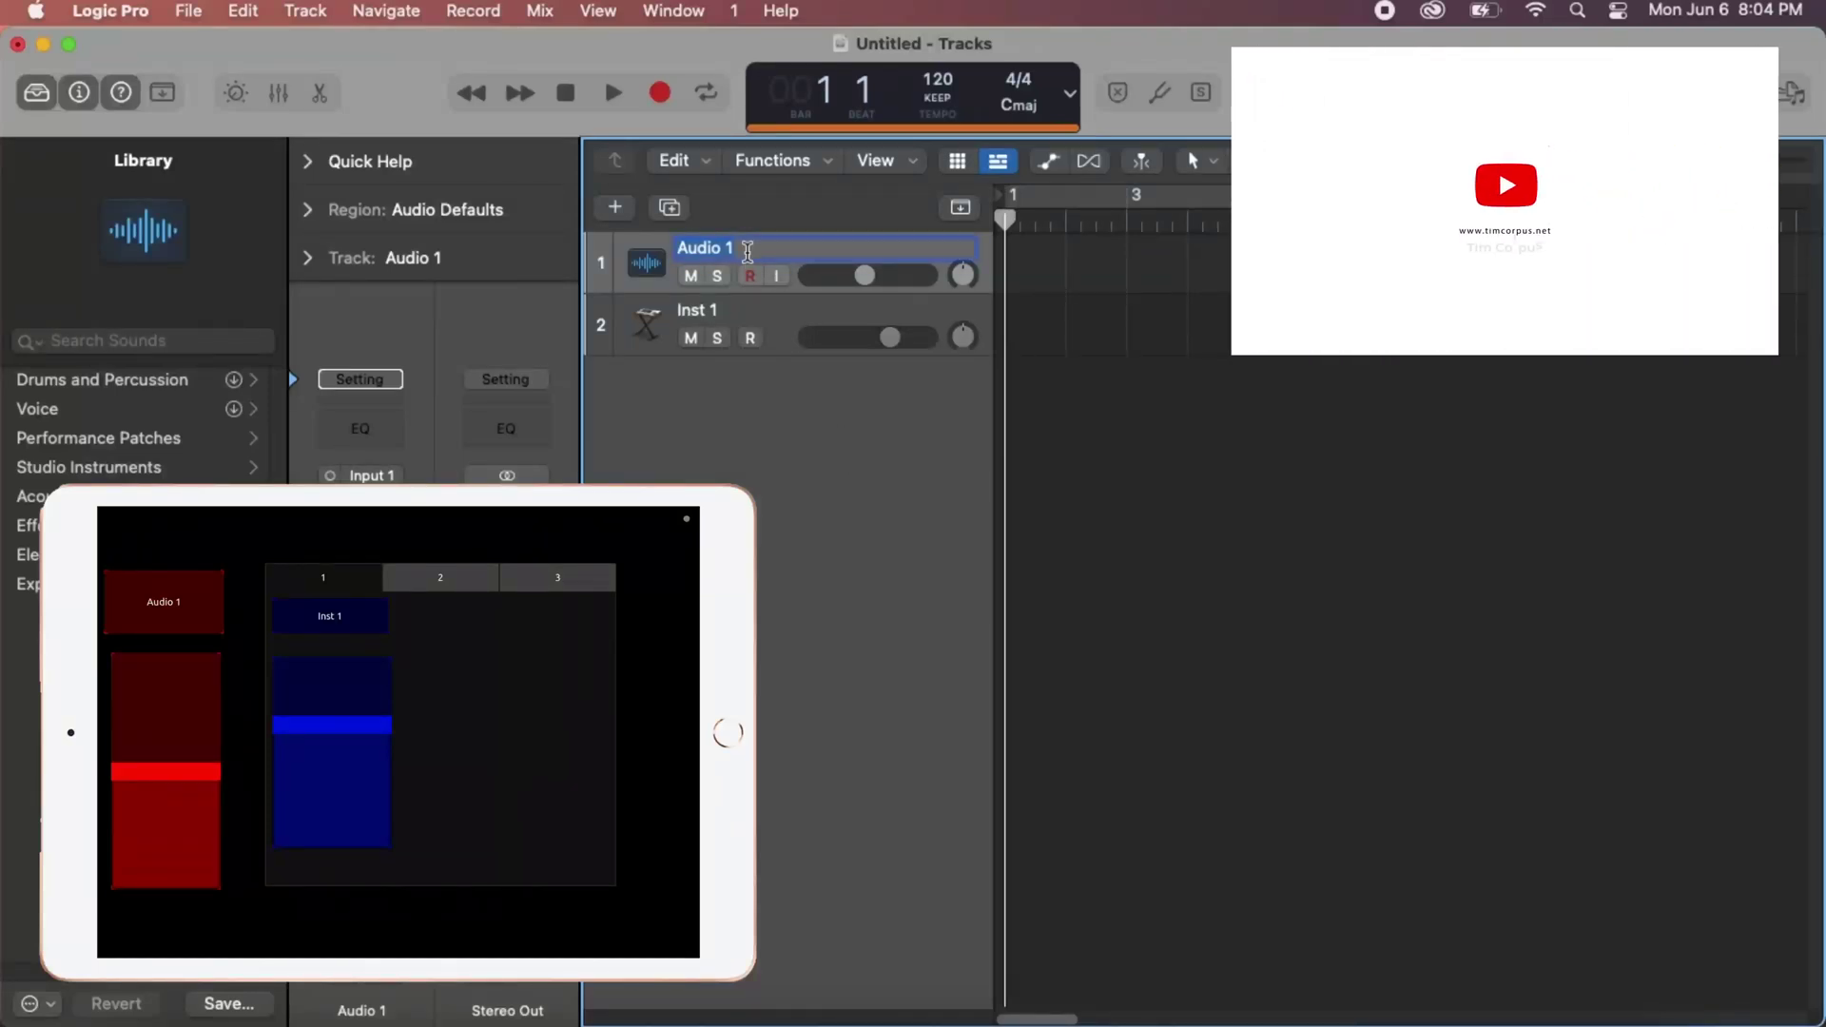
type("Lancelot")
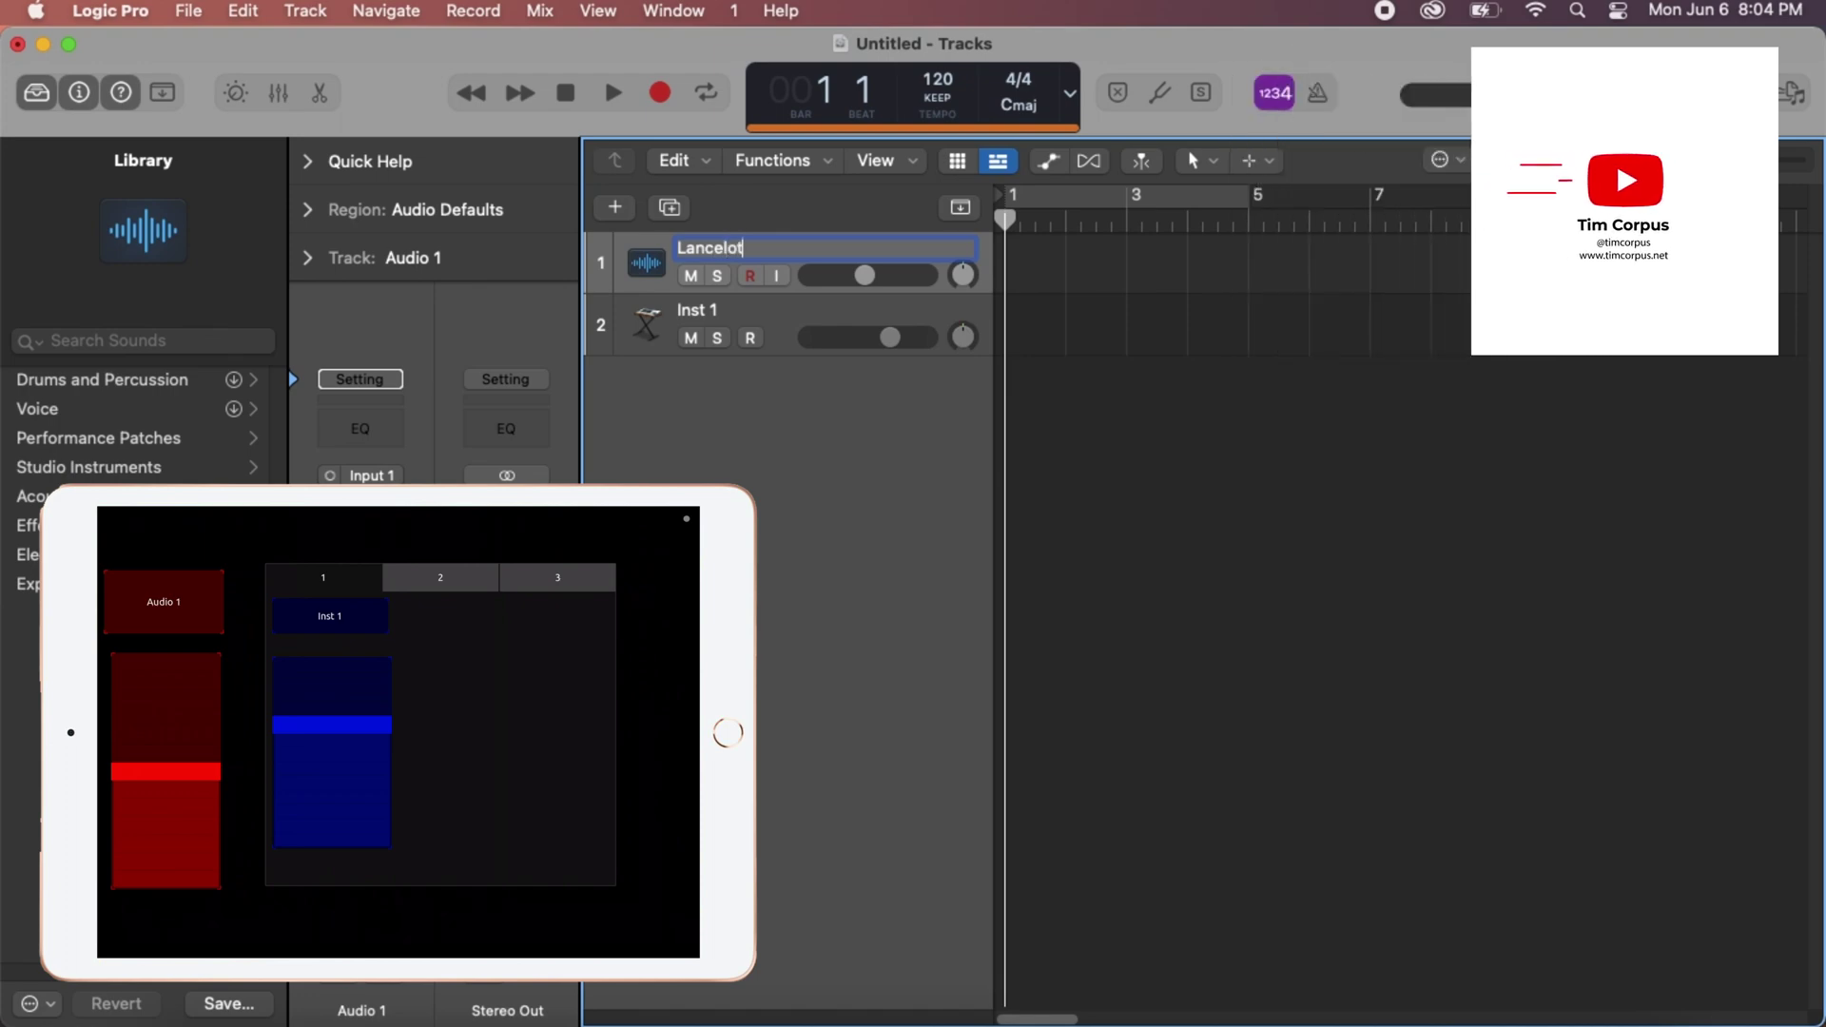
key("Return")
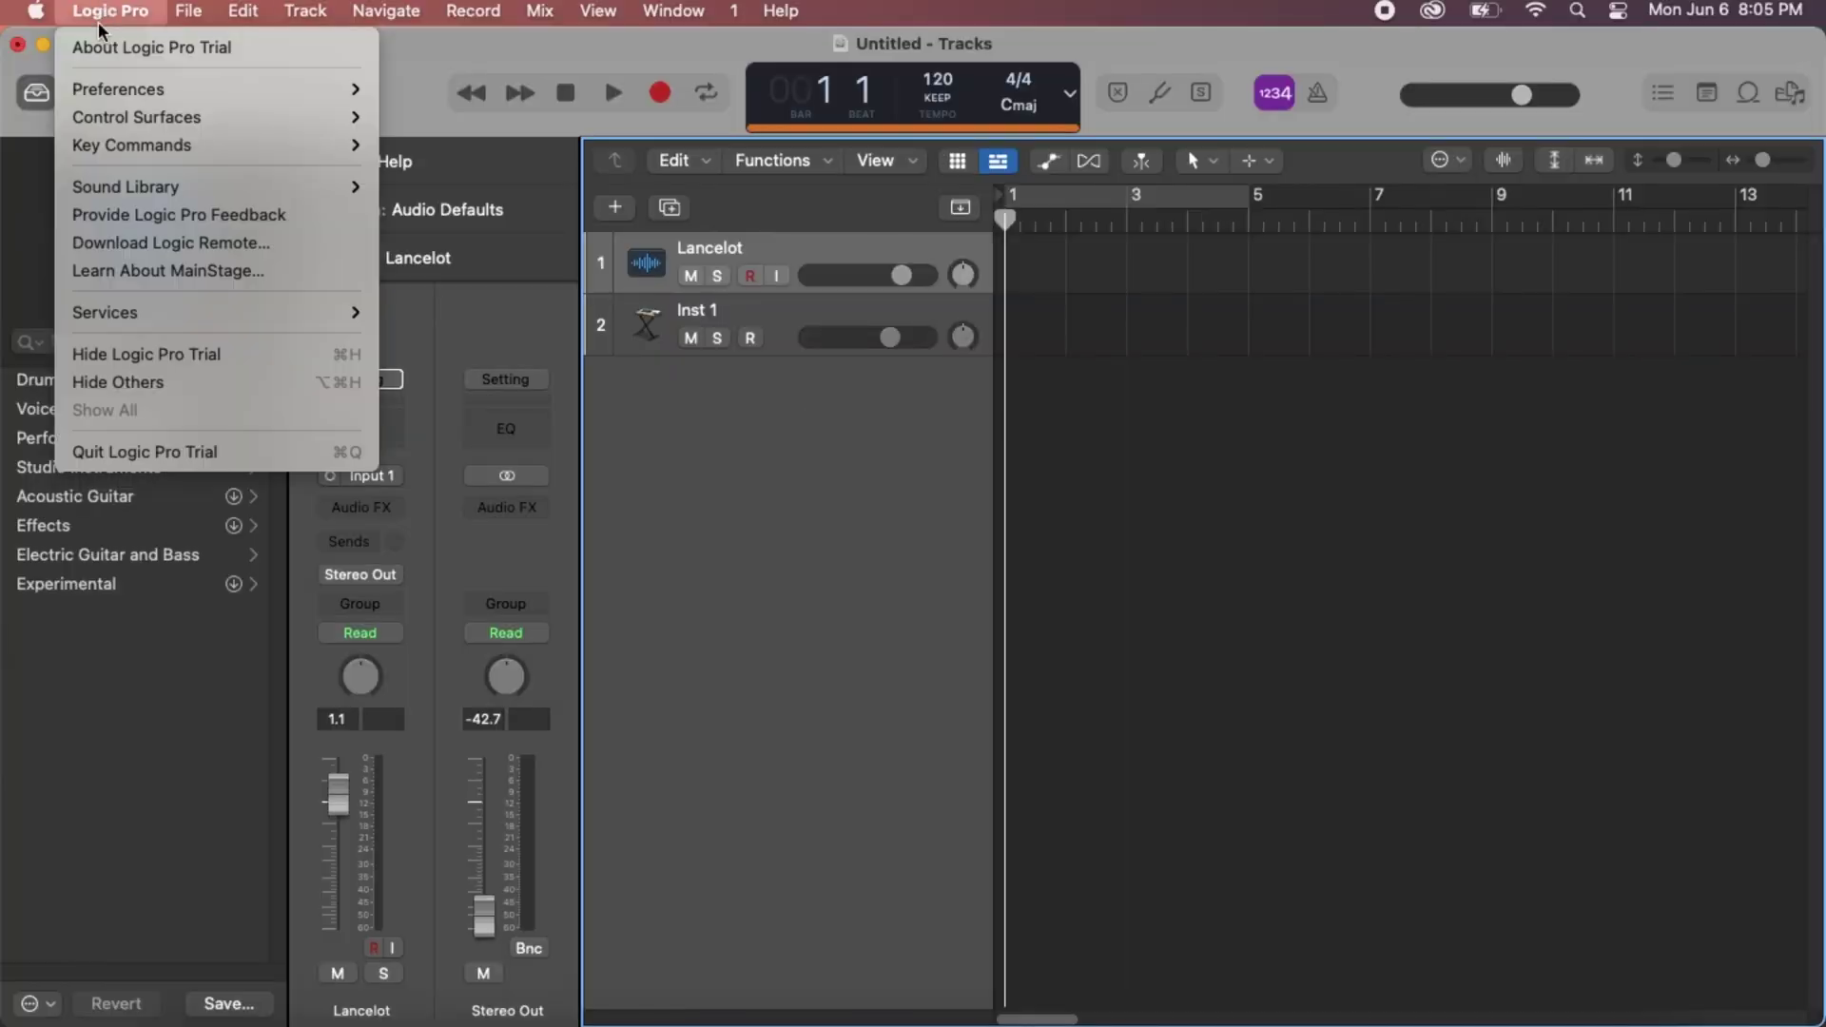
Reopen Controller Assignments and inspect the Transport zone and the Pages zone's mode 2 assignments
mouse_move(113, 117)
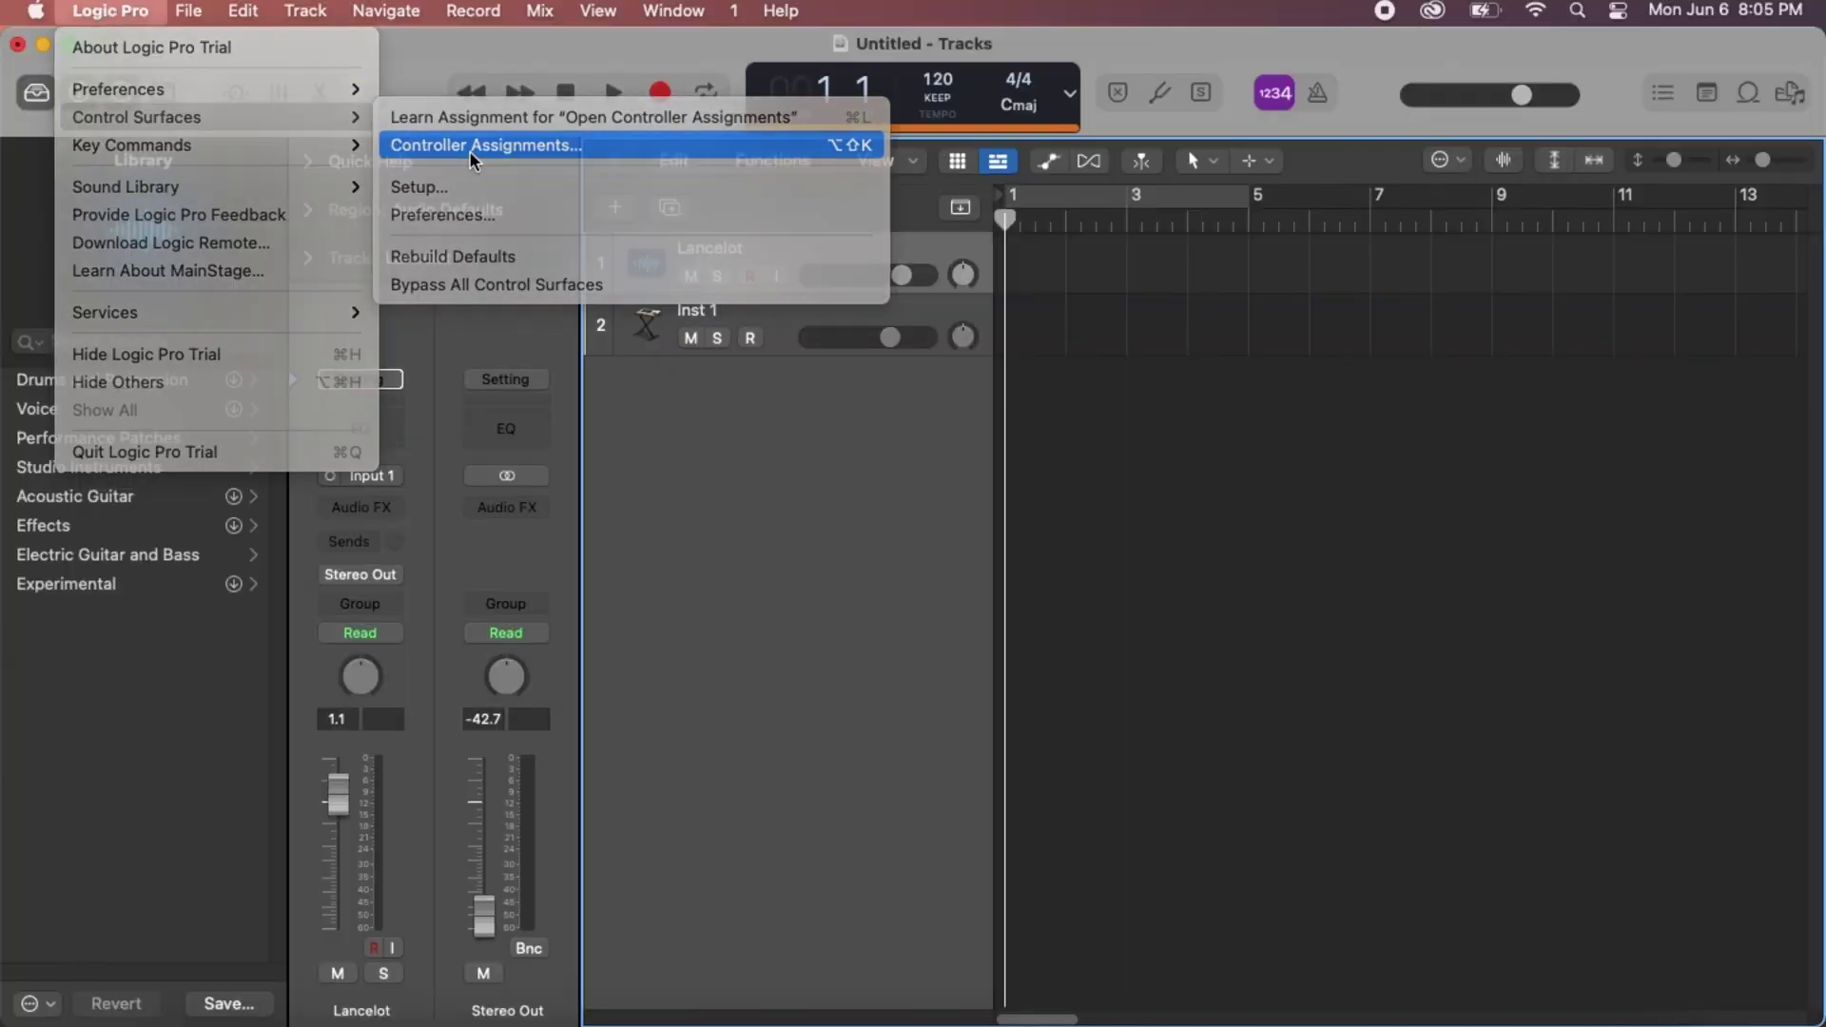
left_click(470, 147)
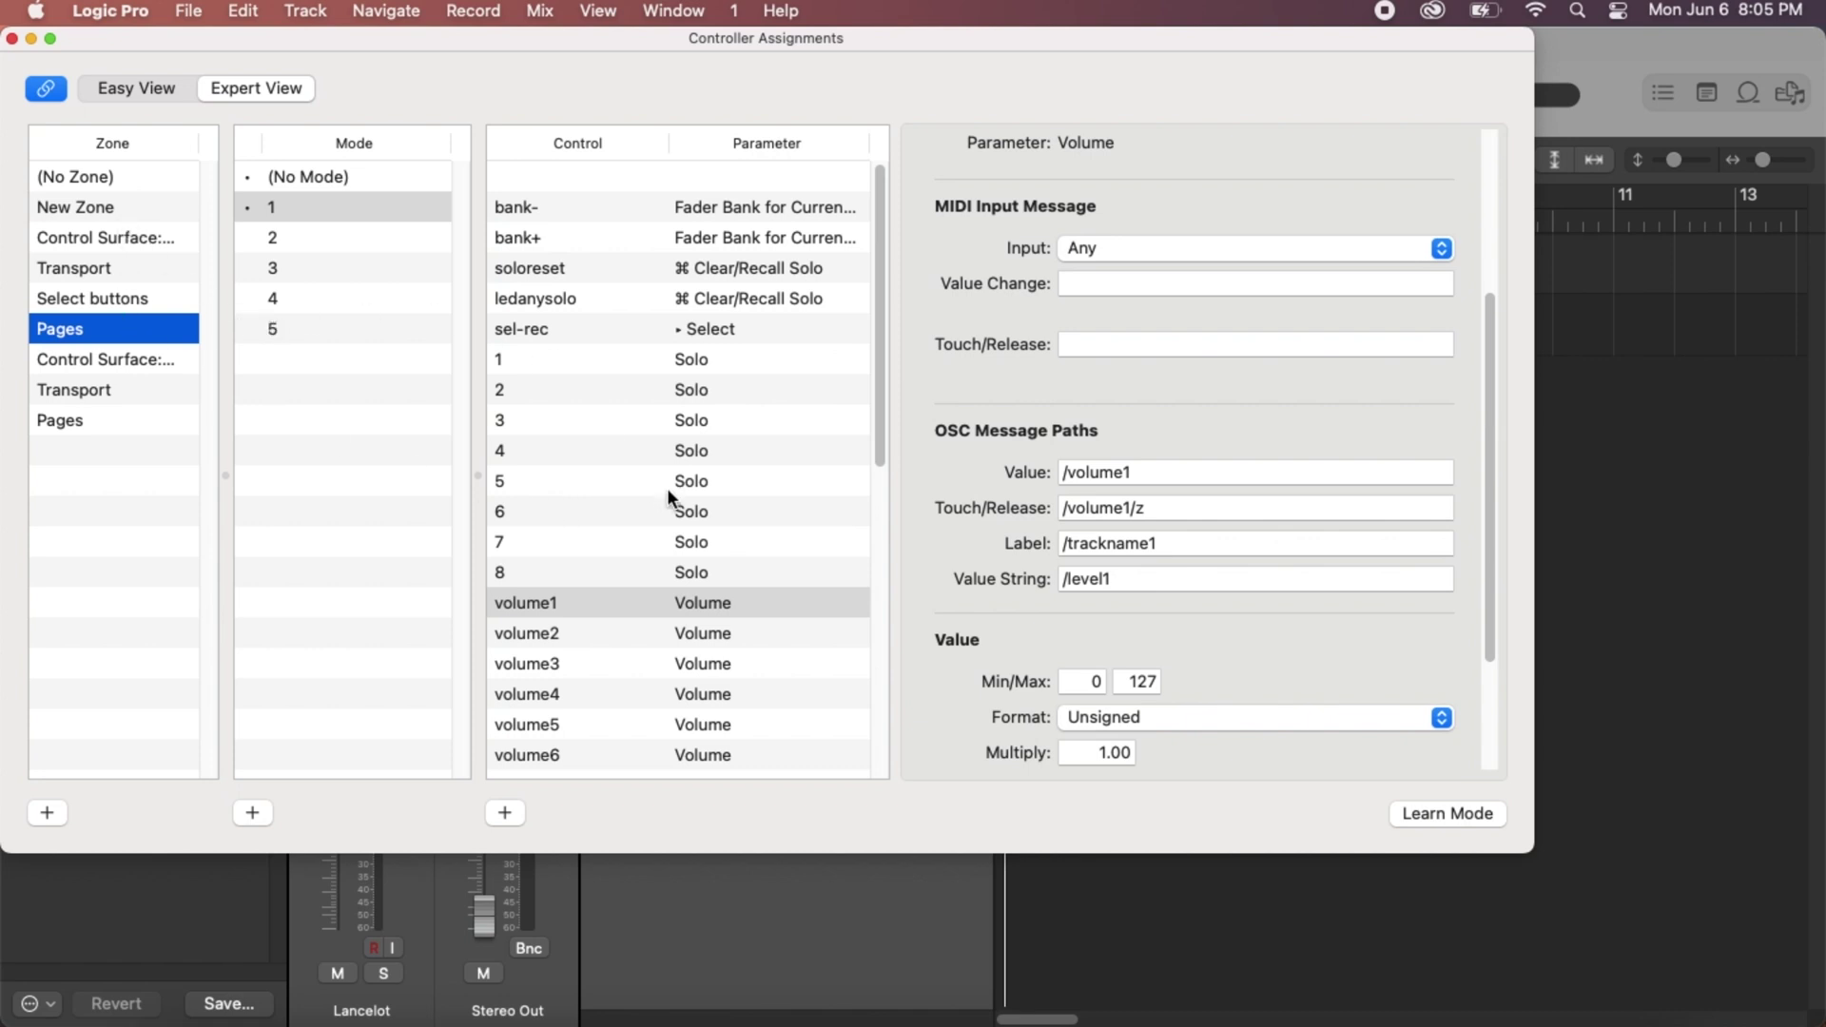
scroll(670, 496, "down", 5)
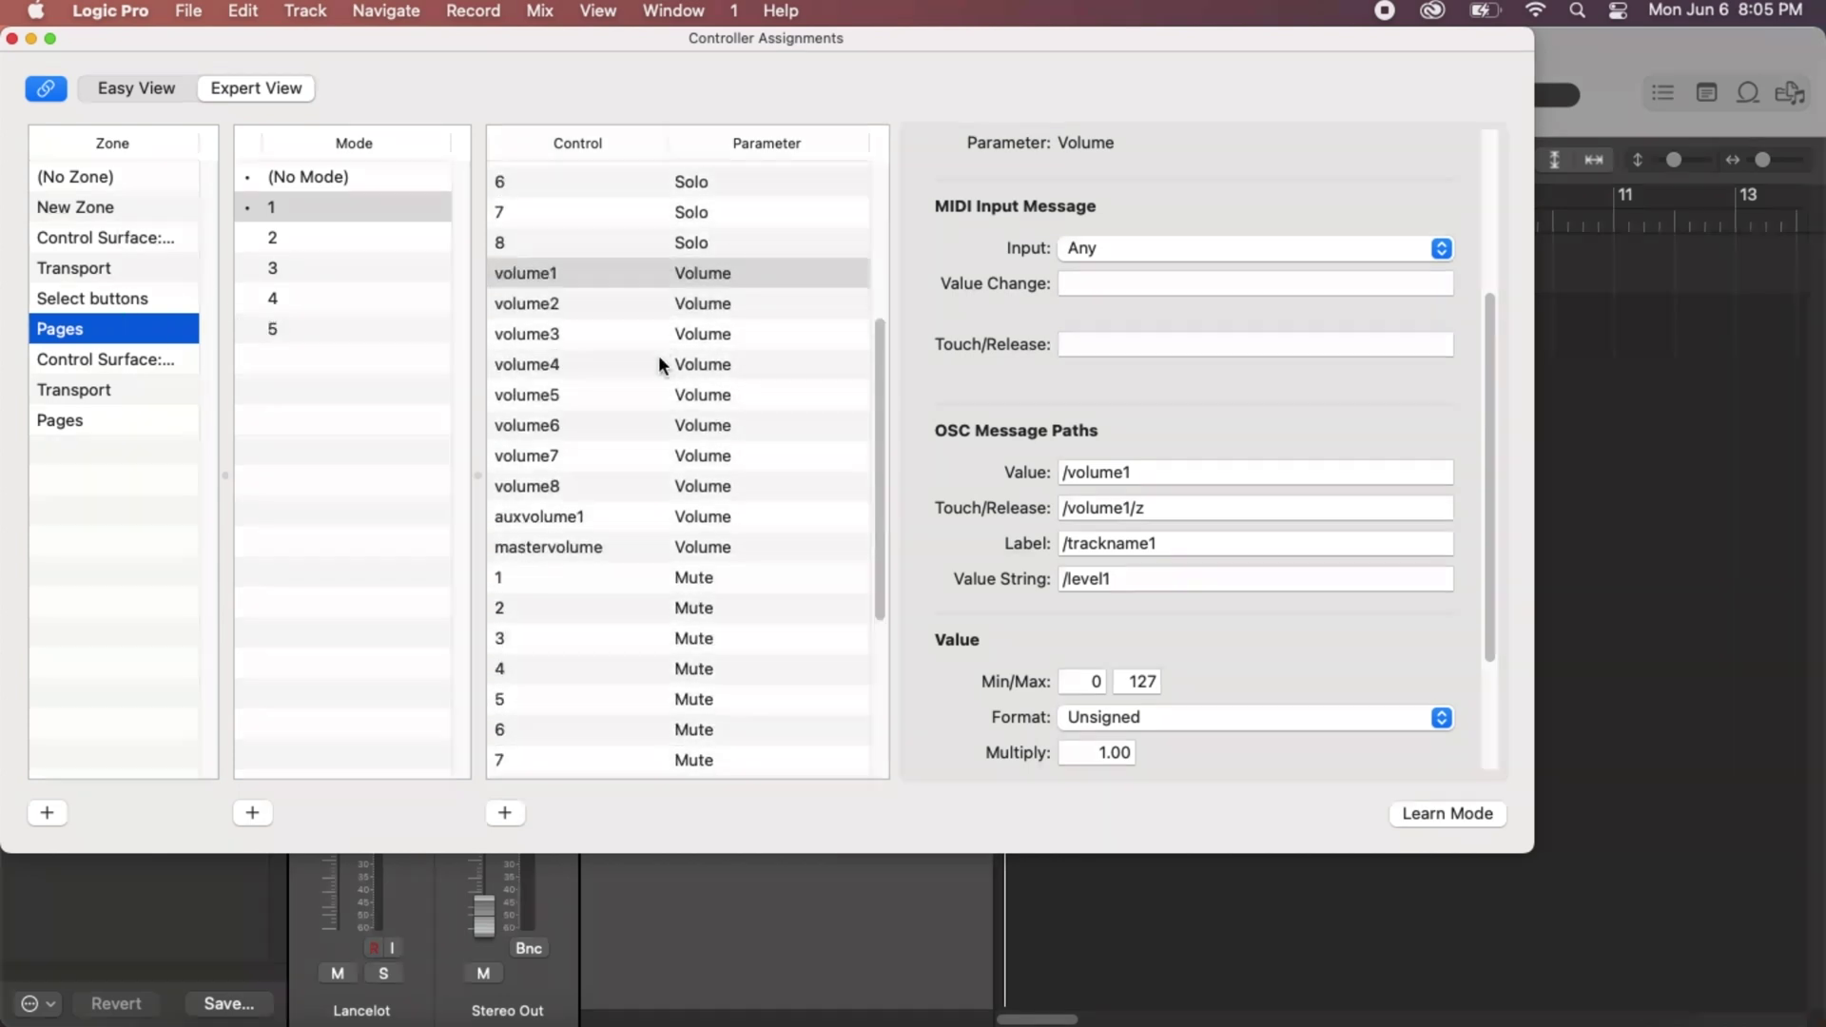
scroll(660, 358, "down", 5)
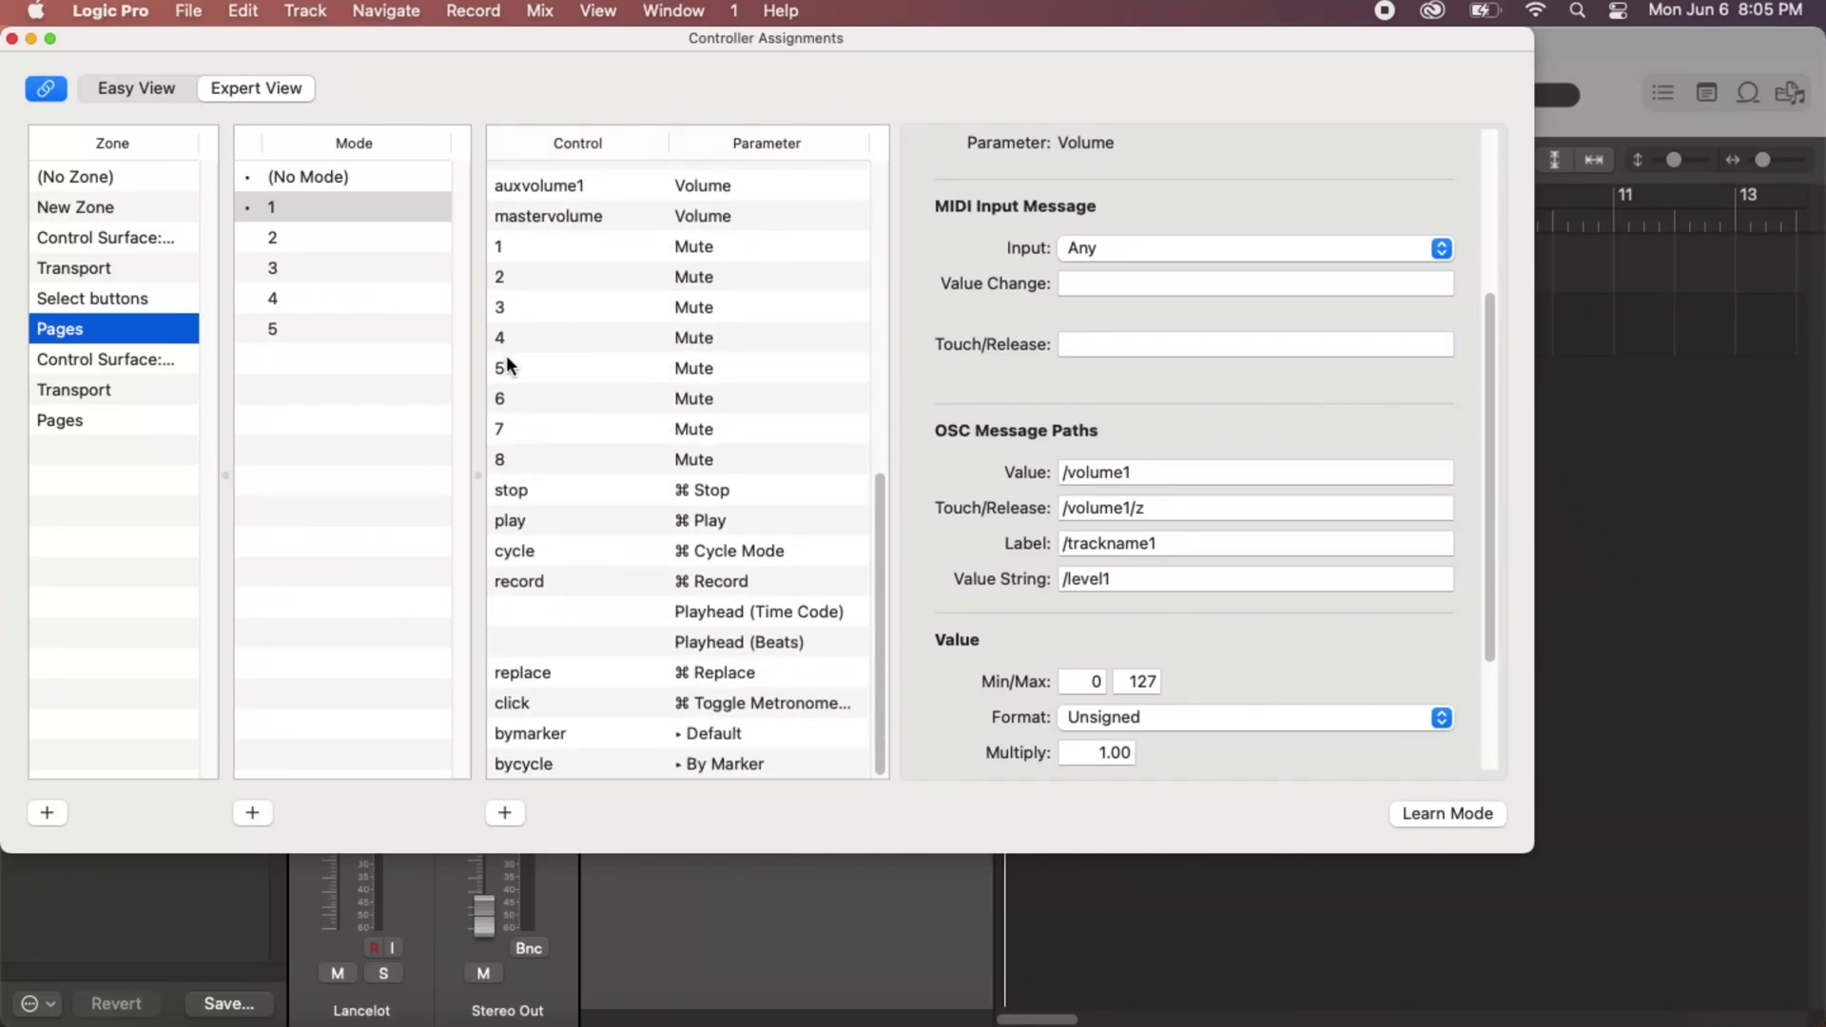
left_click(65, 382)
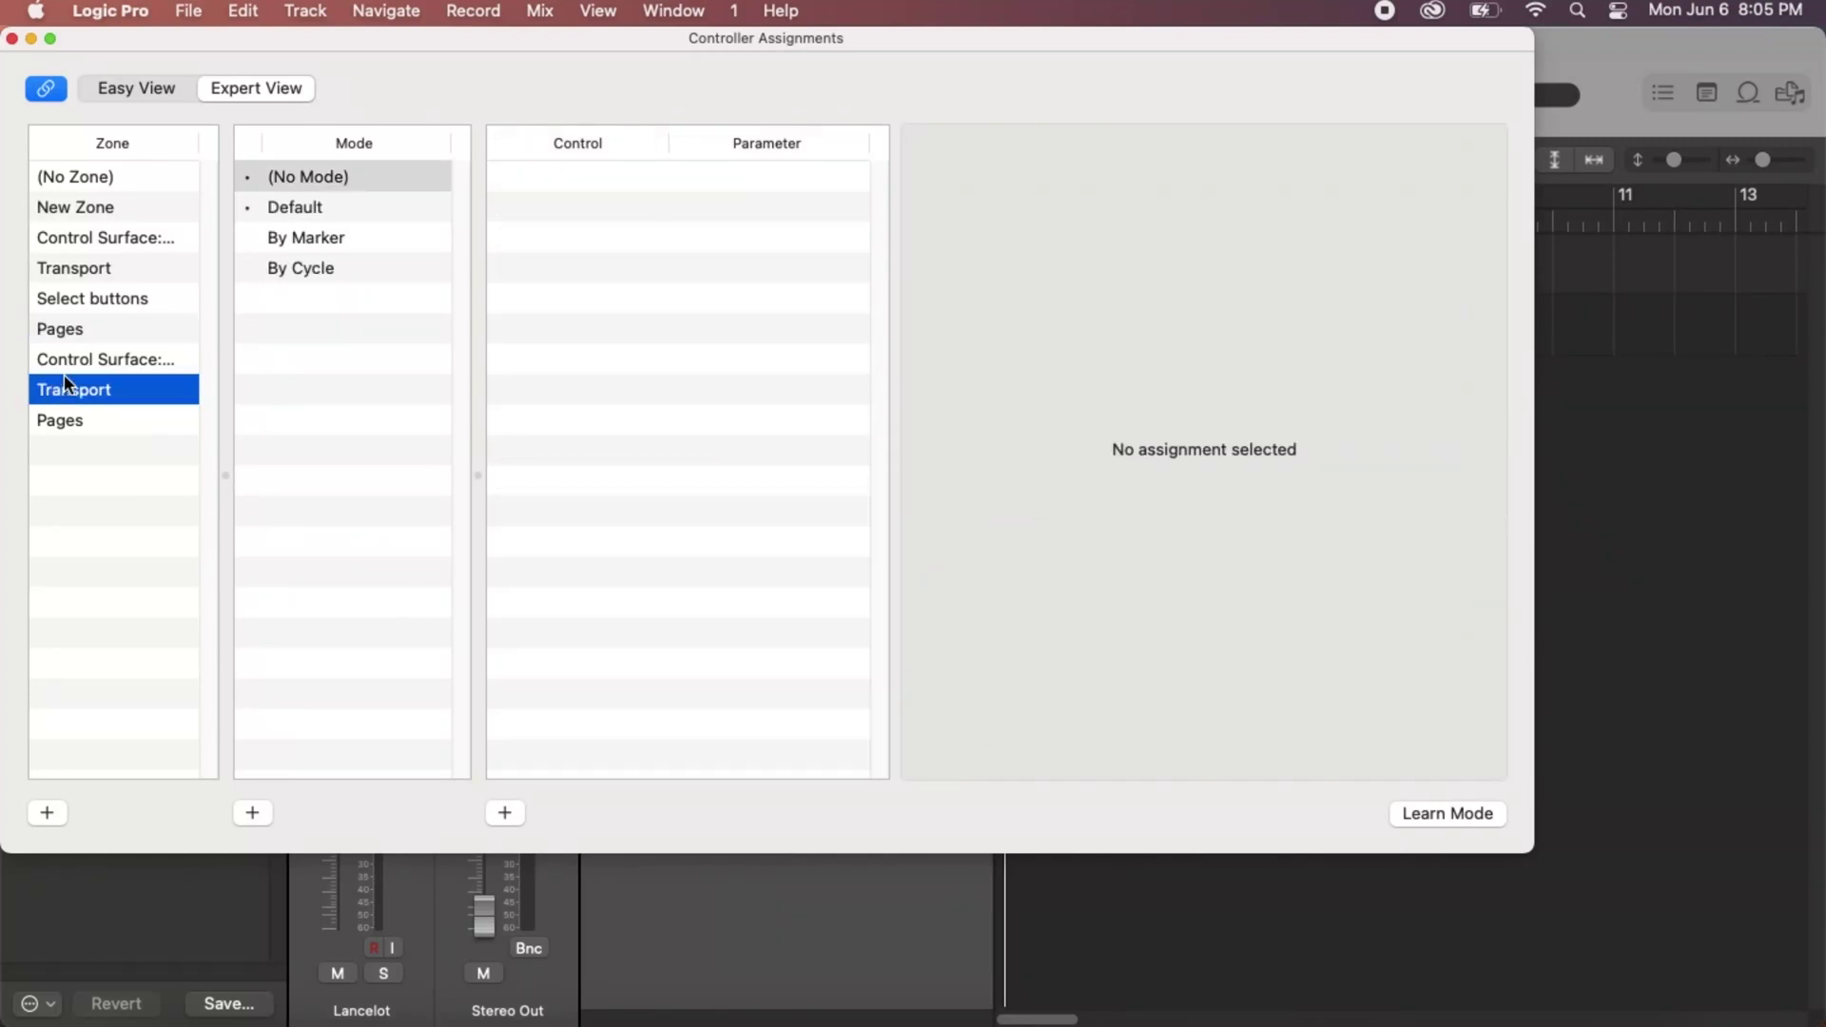
left_click(82, 242)
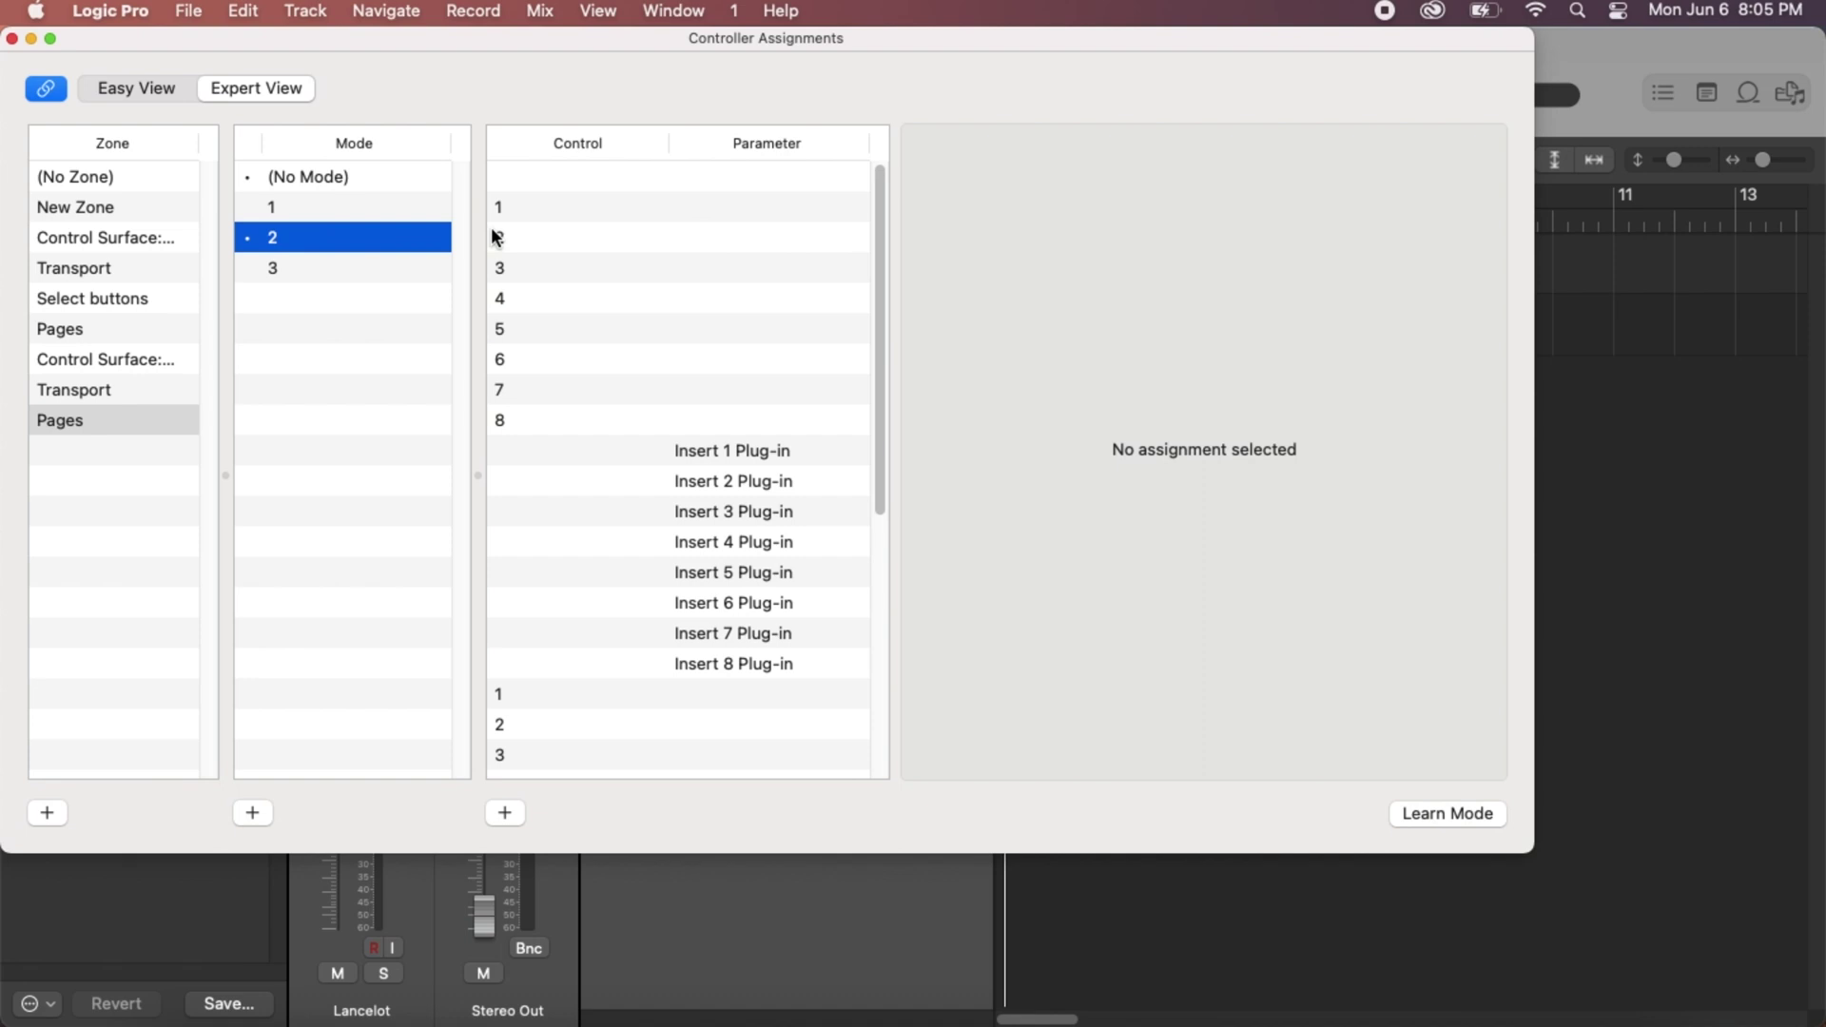
left_click(502, 301)
Inspect the Transport zone's By Marker rewind/forward assignments and the Select buttons zone's modes
scroll(507, 309, "down", 5)
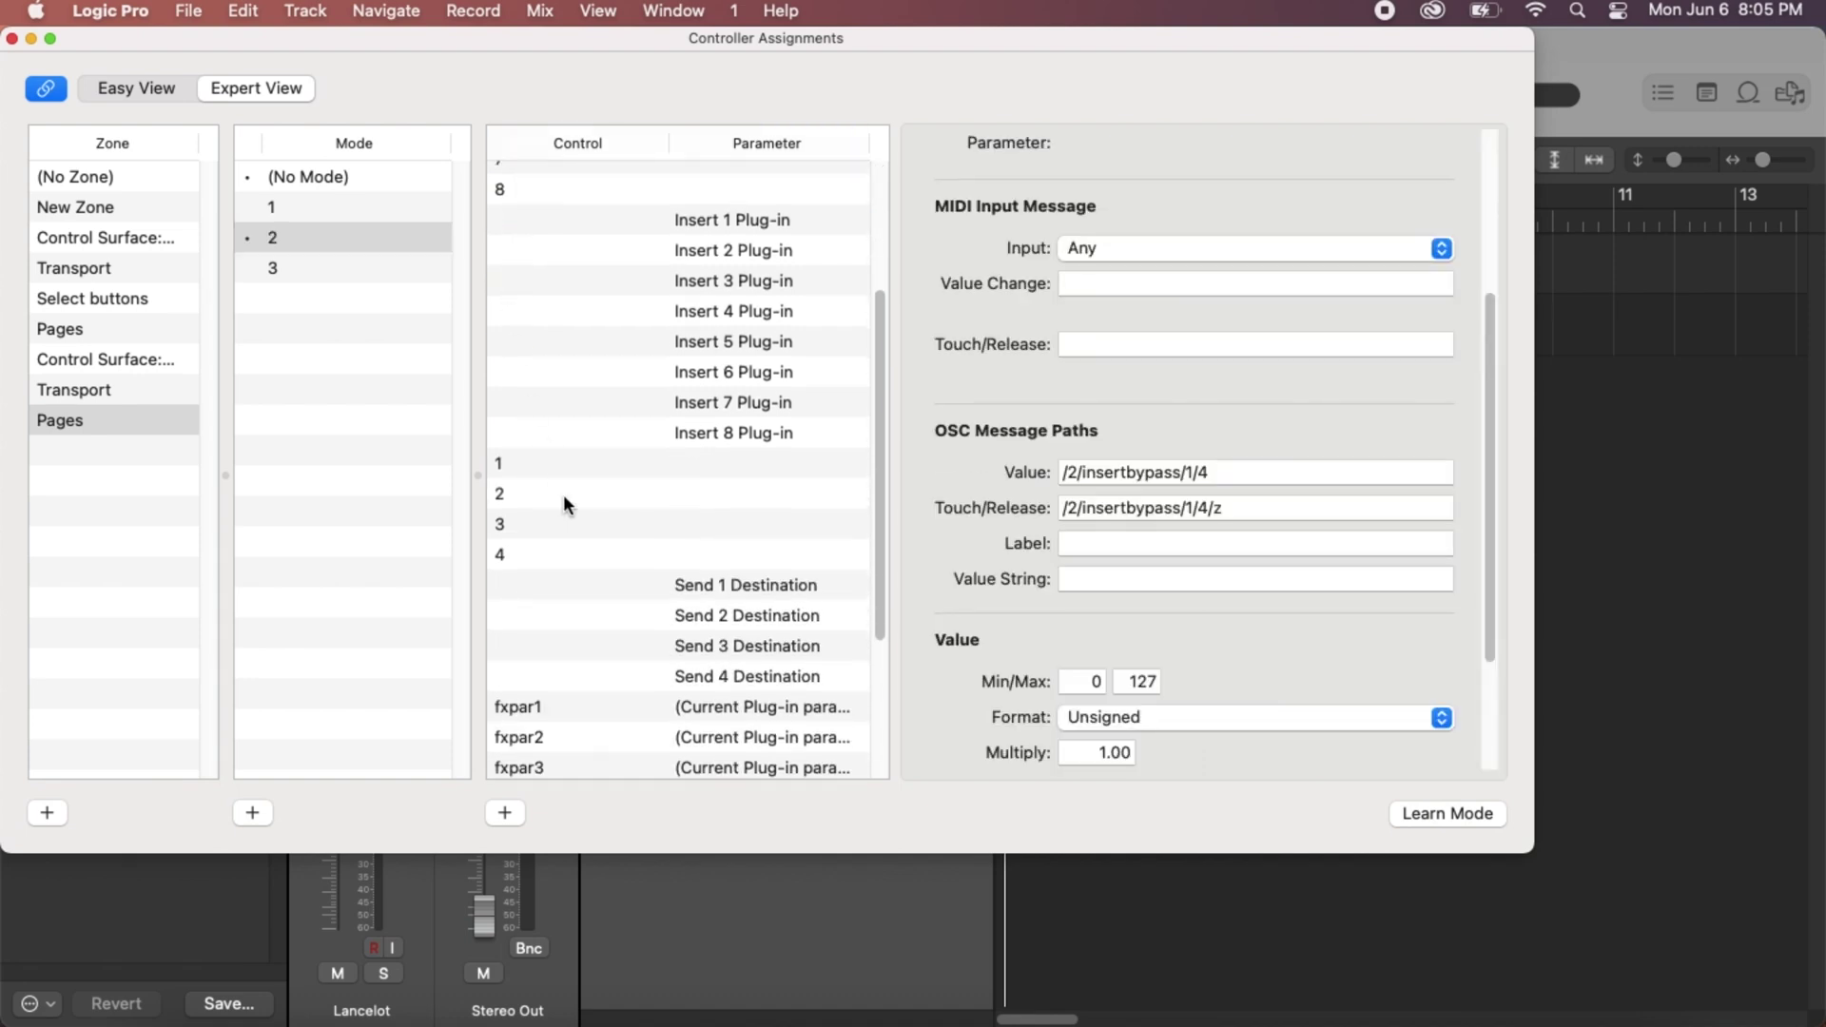
scroll(563, 494, "down", 5)
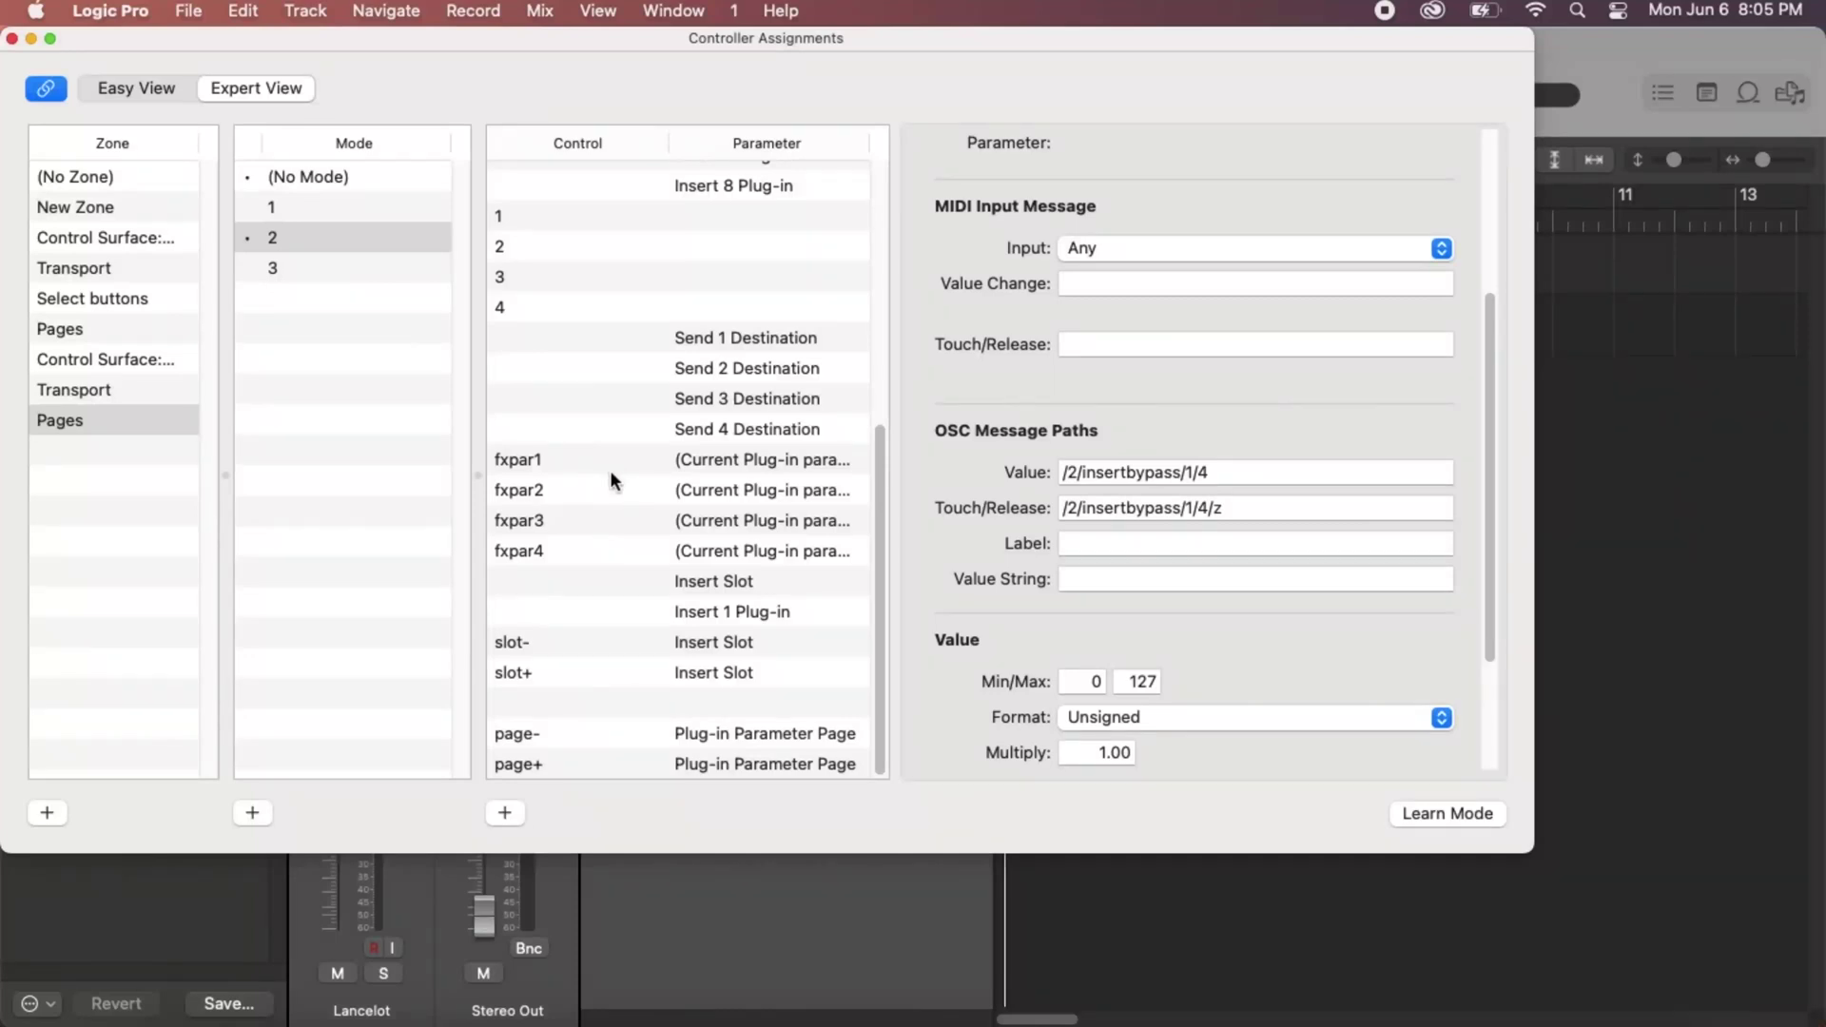
left_click(127, 359)
key("Down")
left_click(312, 237)
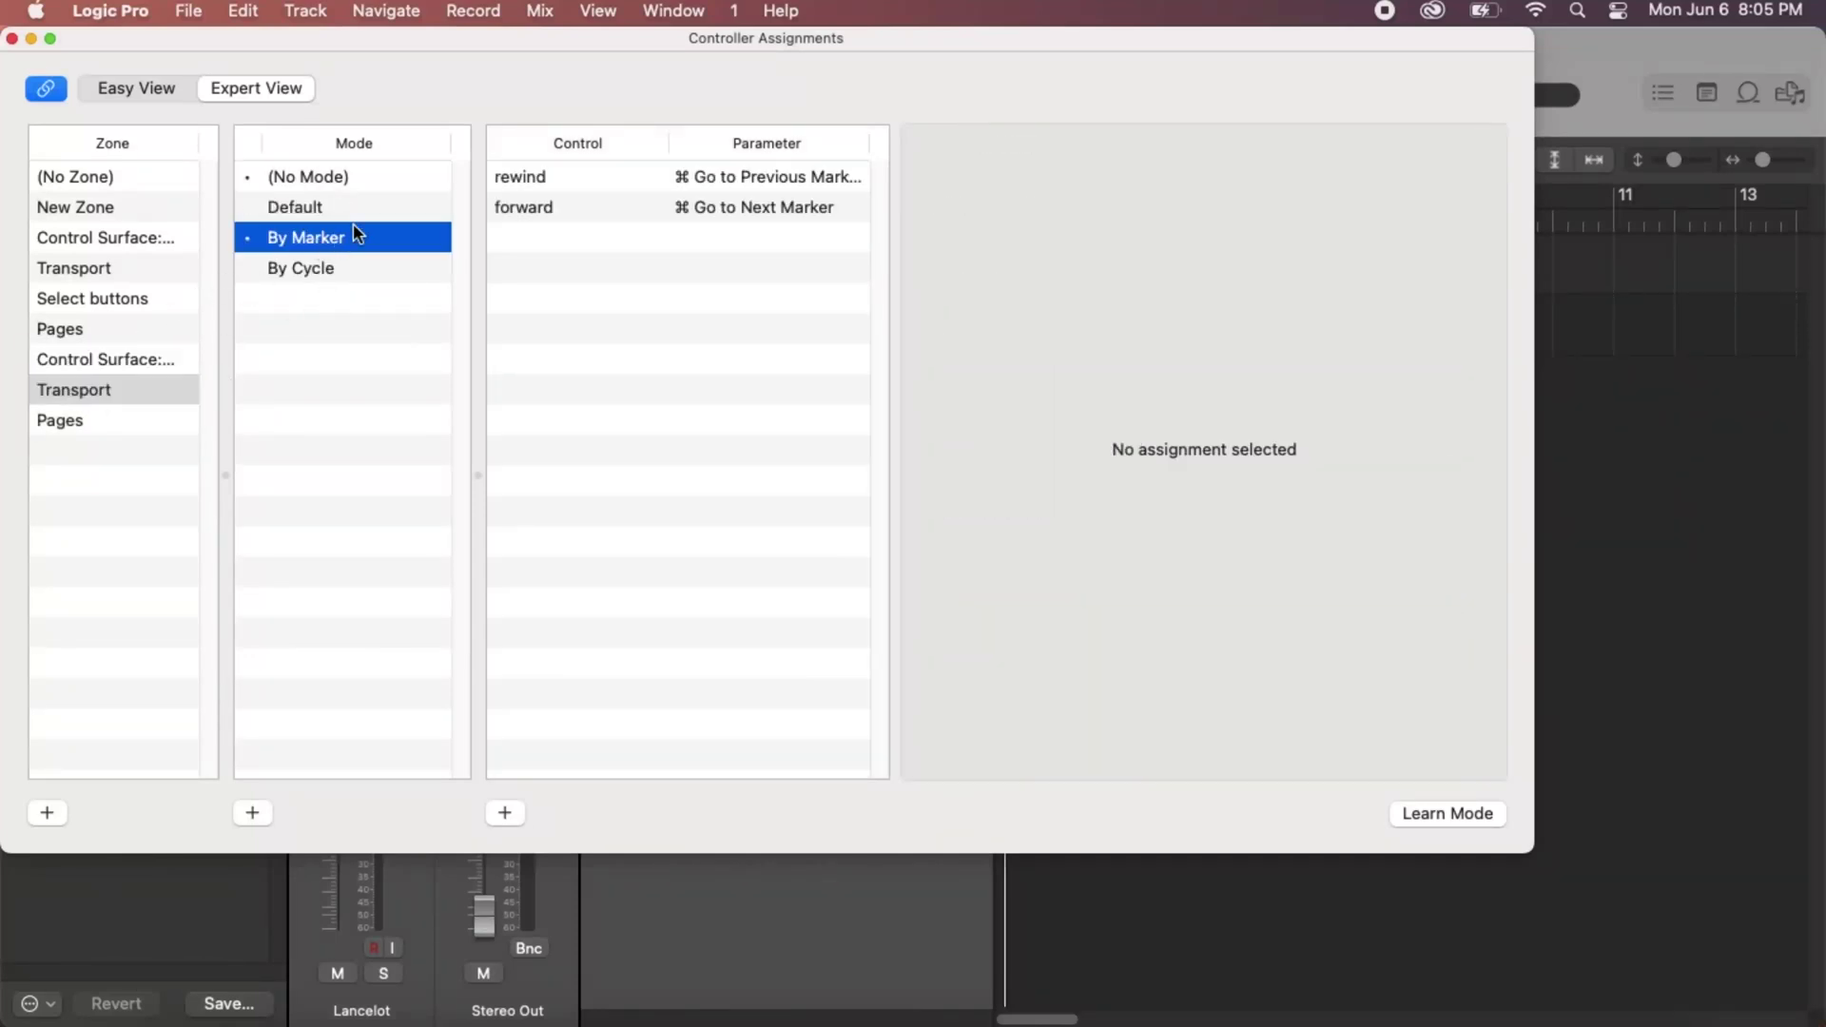
left_click(128, 298)
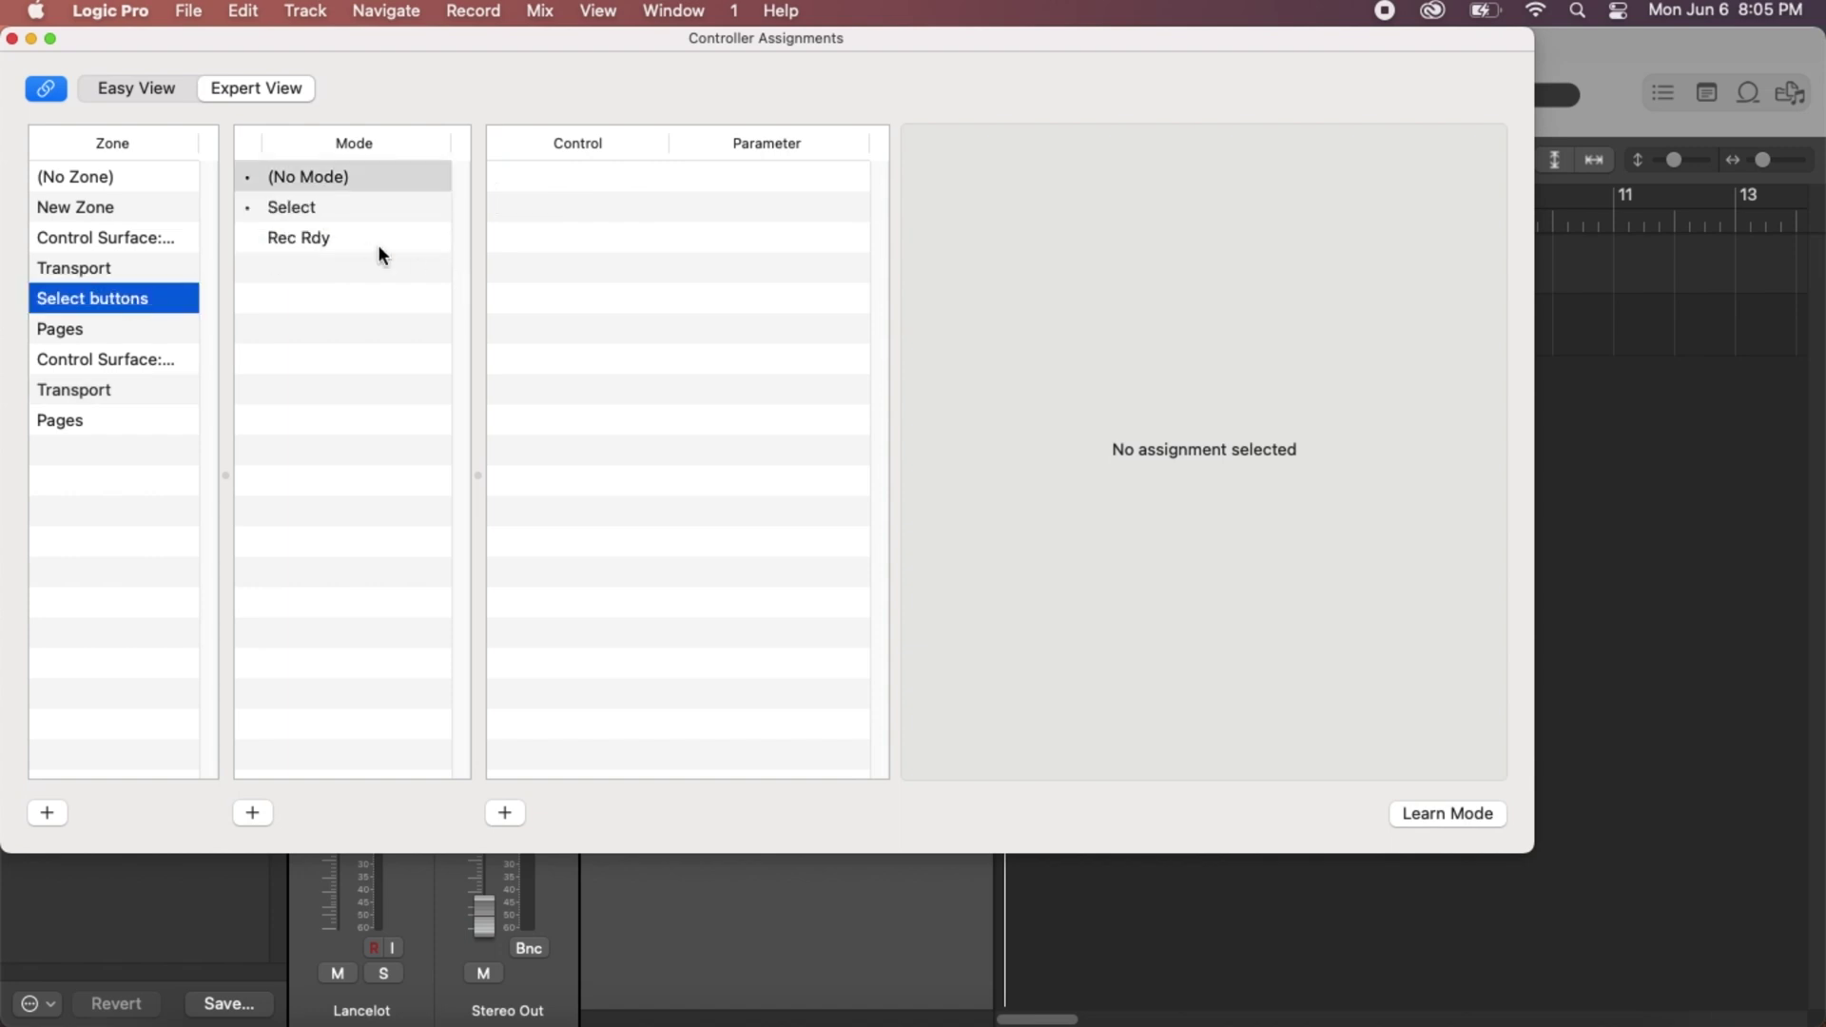
Select the first Transport zone in Logic's controller assignments to view its modes
left_click(117, 270)
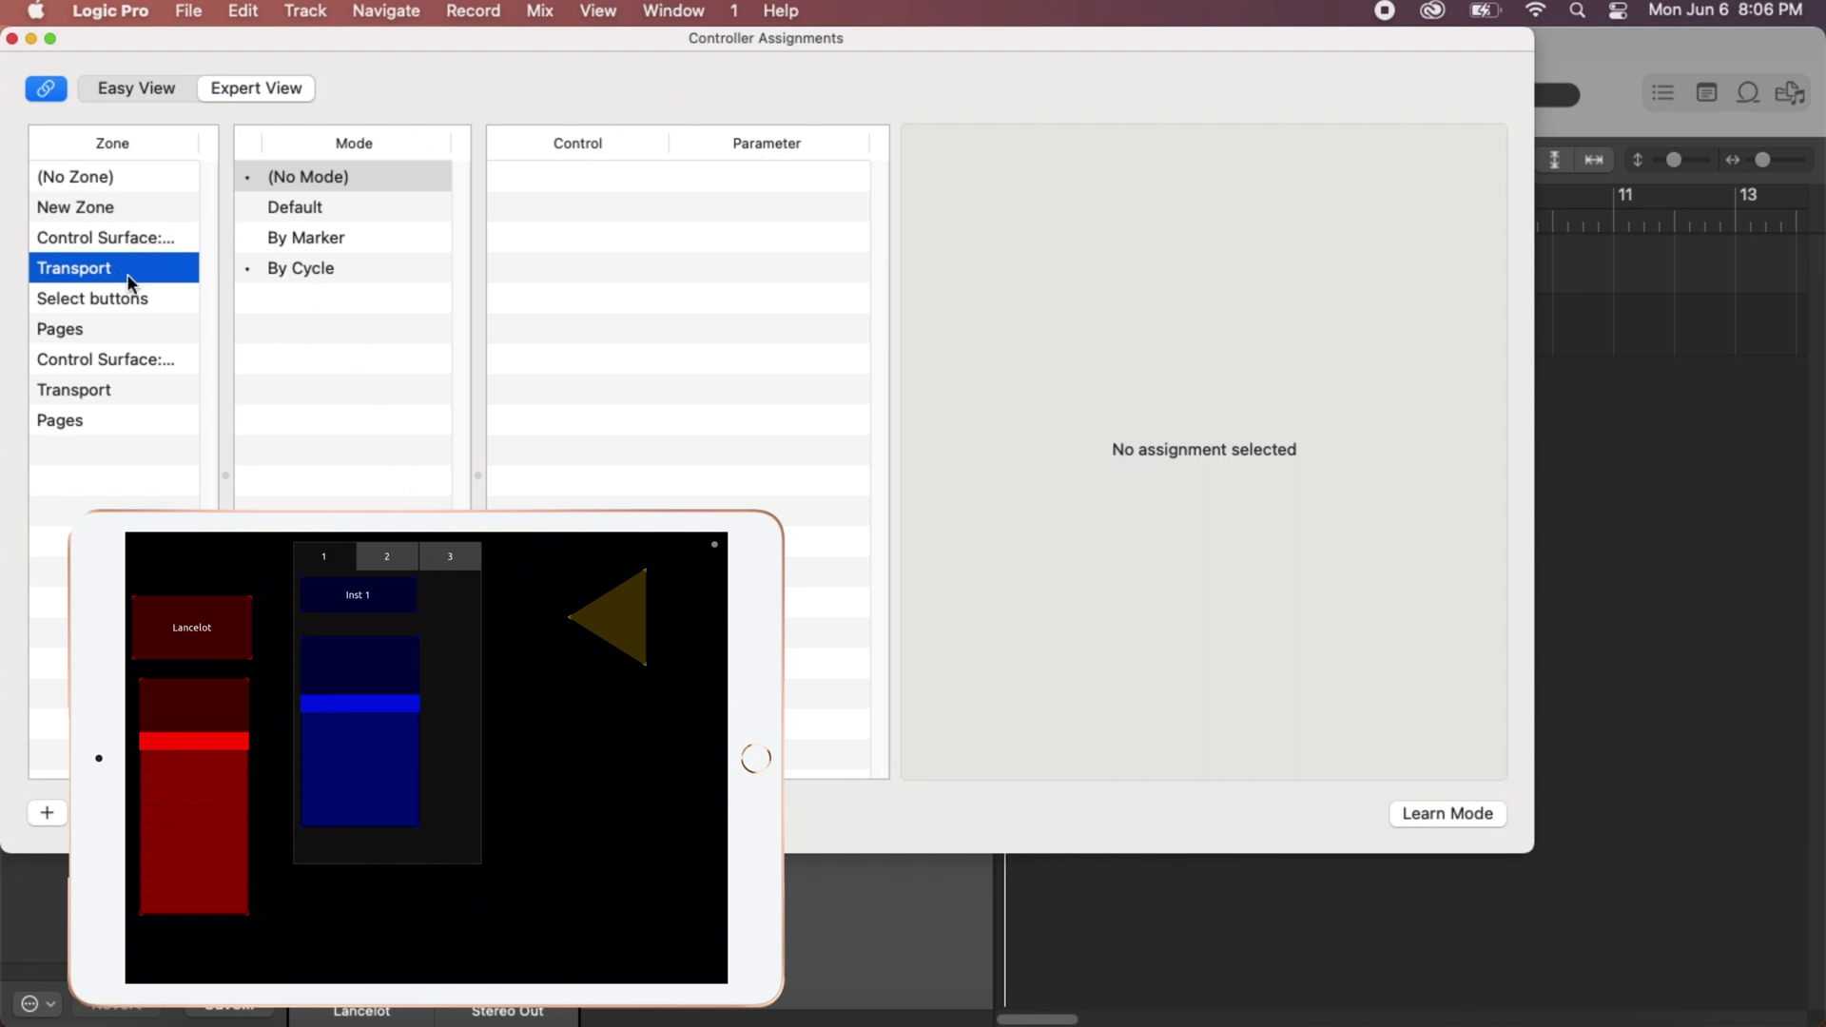
Confirm the Transport zone's Default rewind assignment uses OSC path /rewind, then close the window
left_click(145, 243)
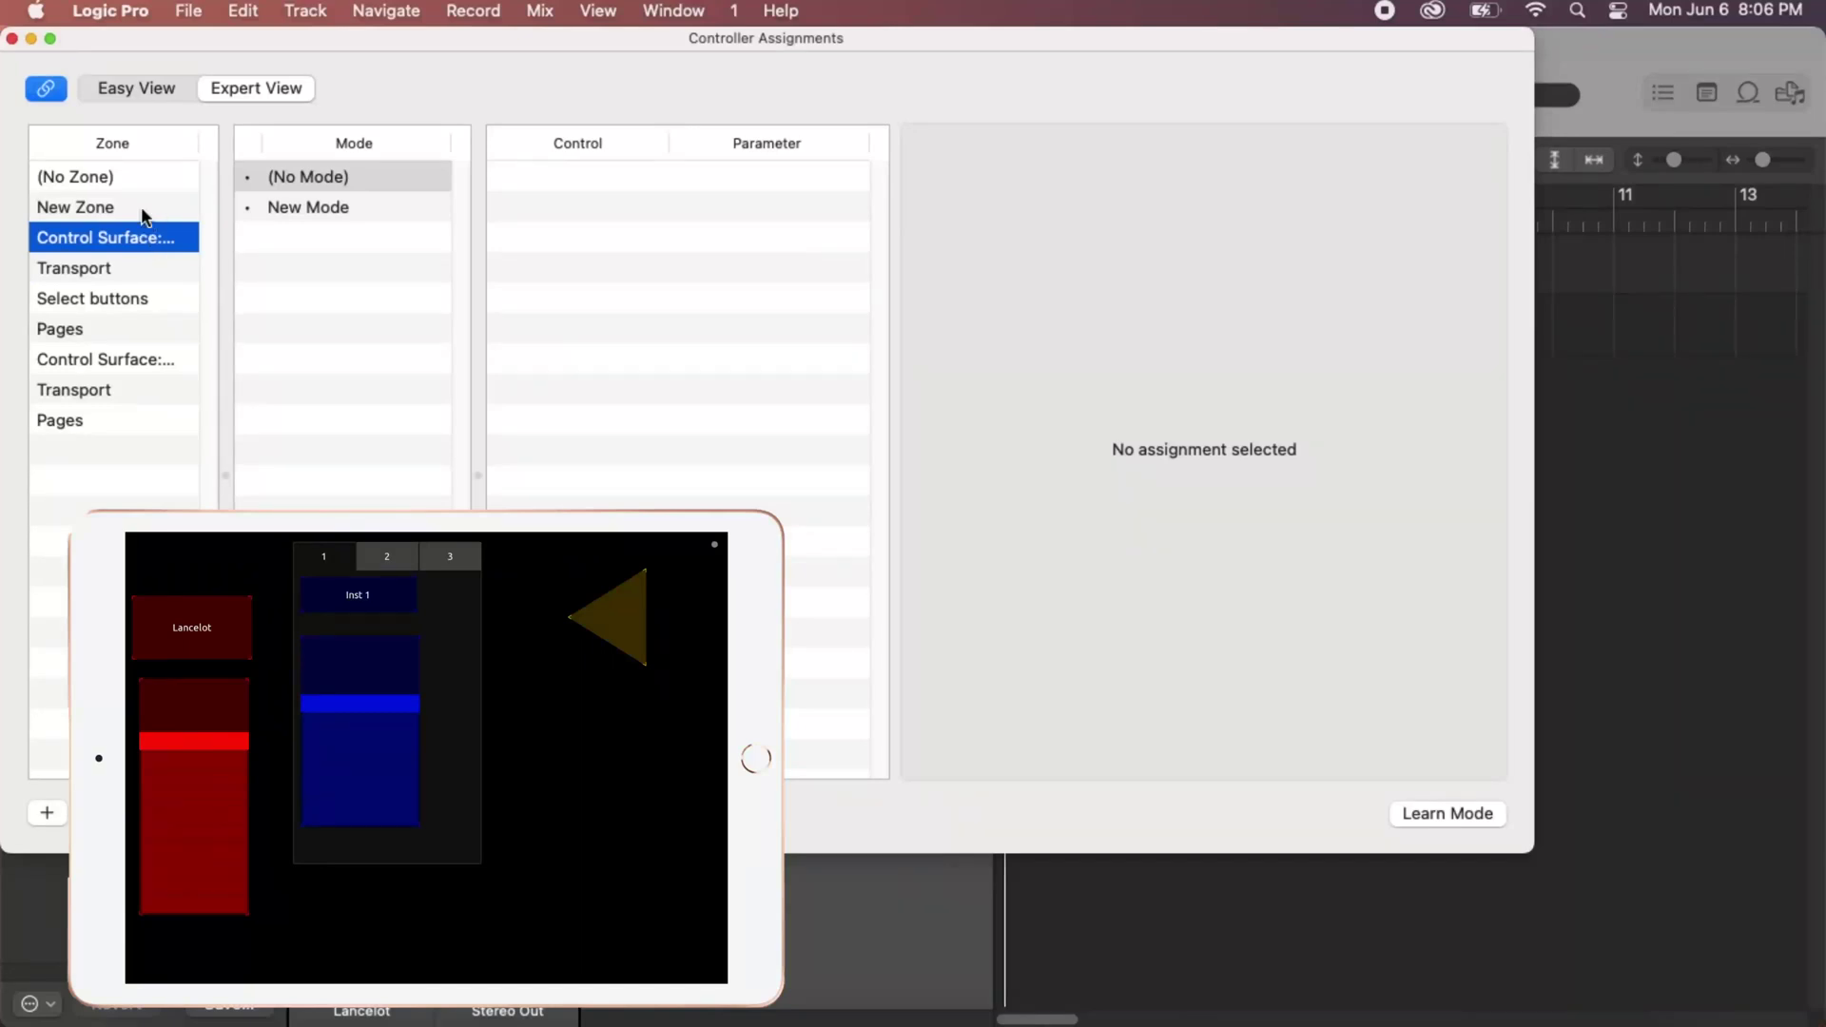
left_click(103, 303)
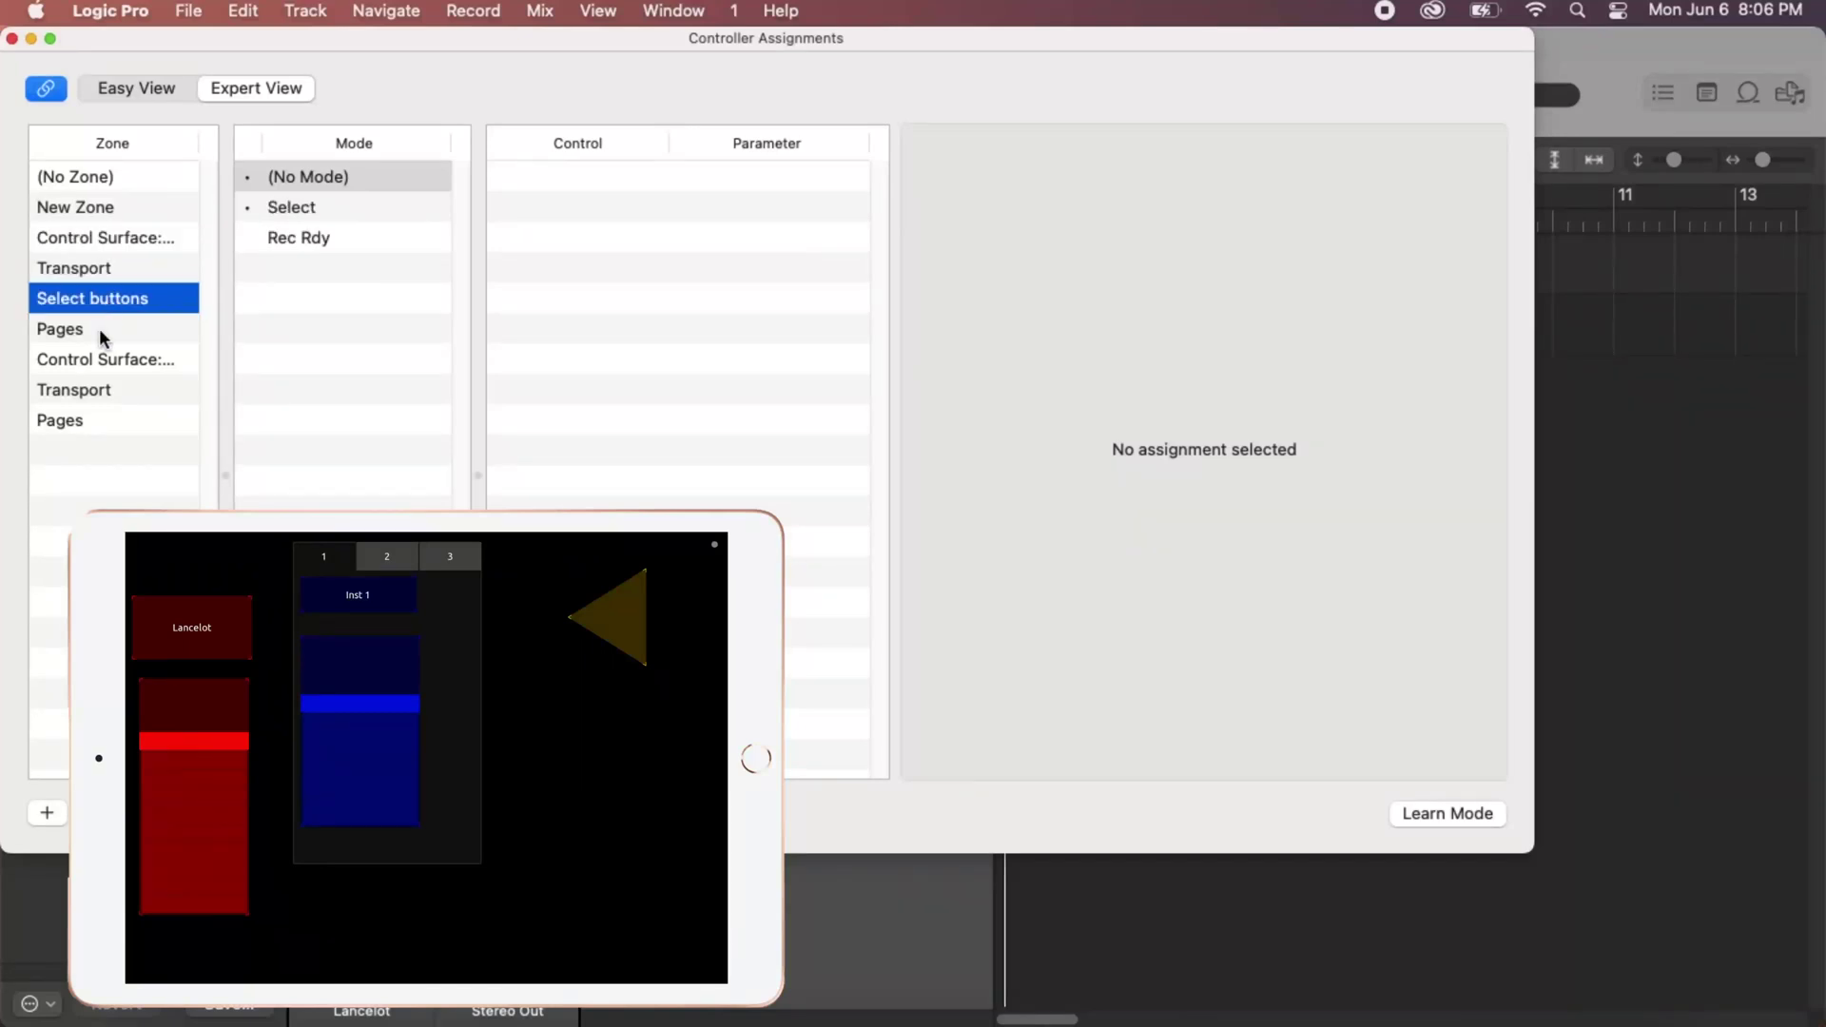
left_click(99, 271)
left_click(333, 210)
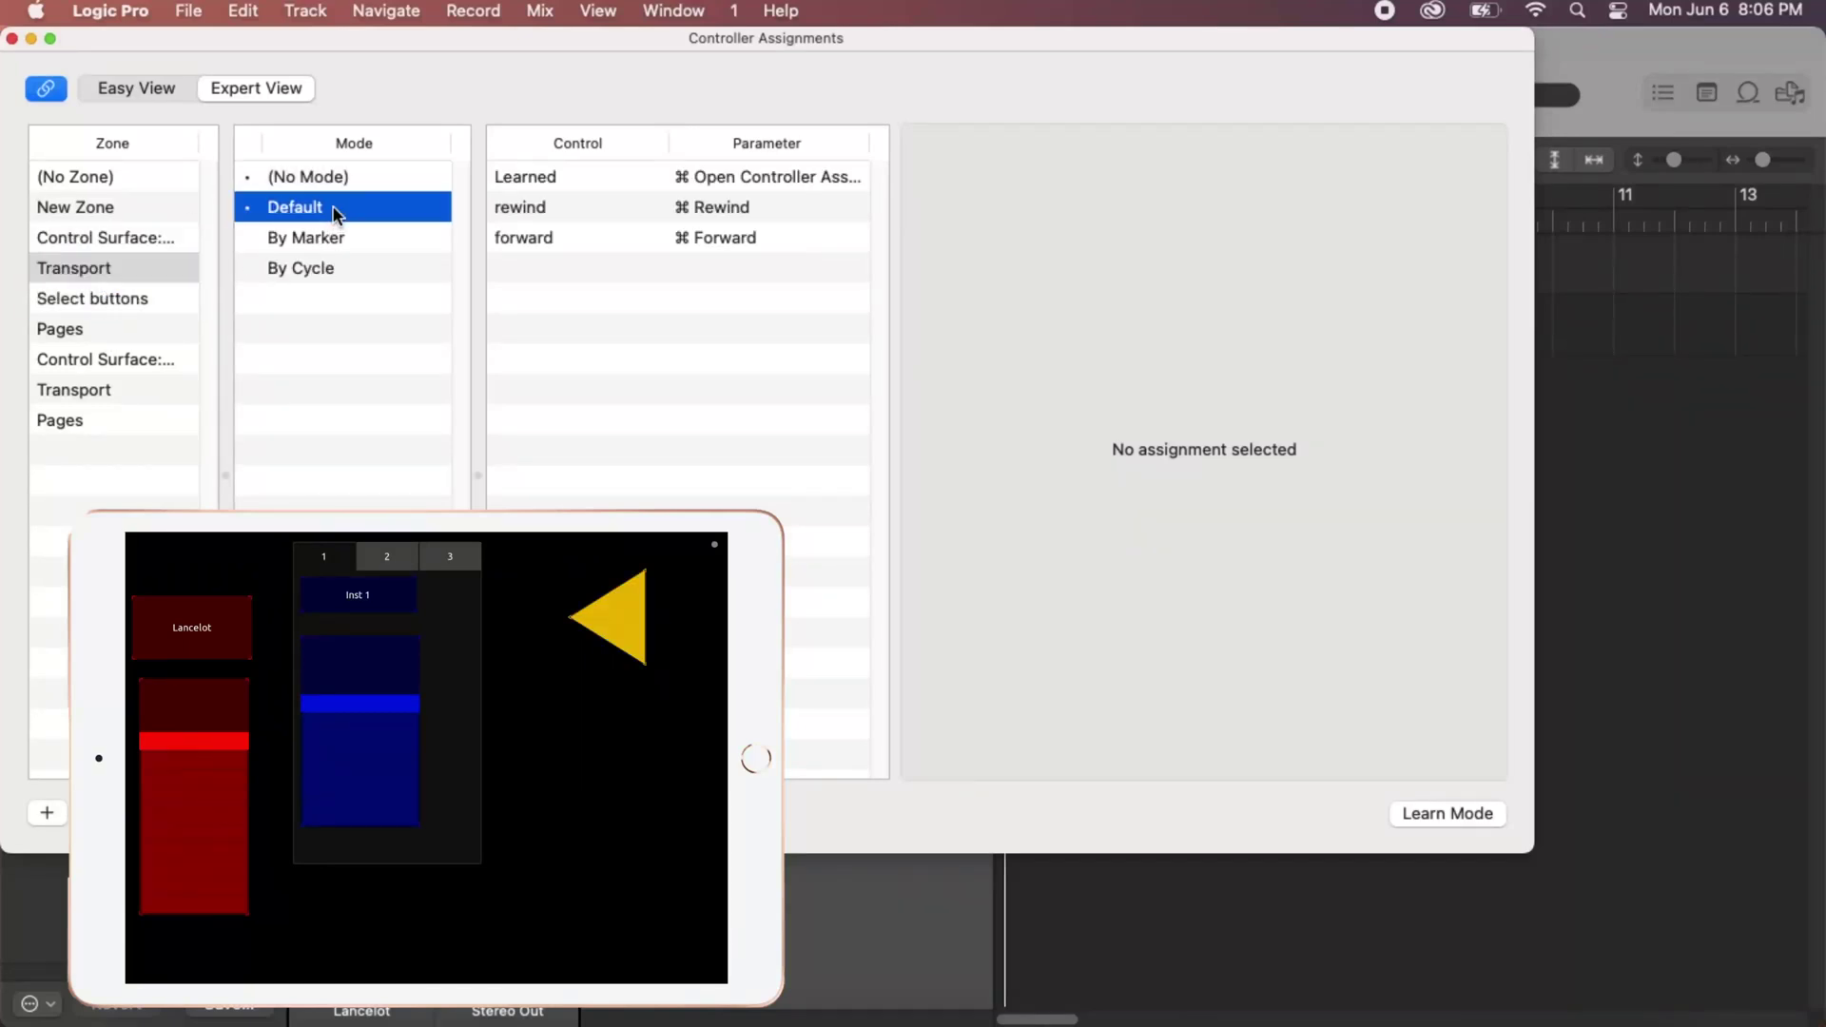
left_click(628, 211)
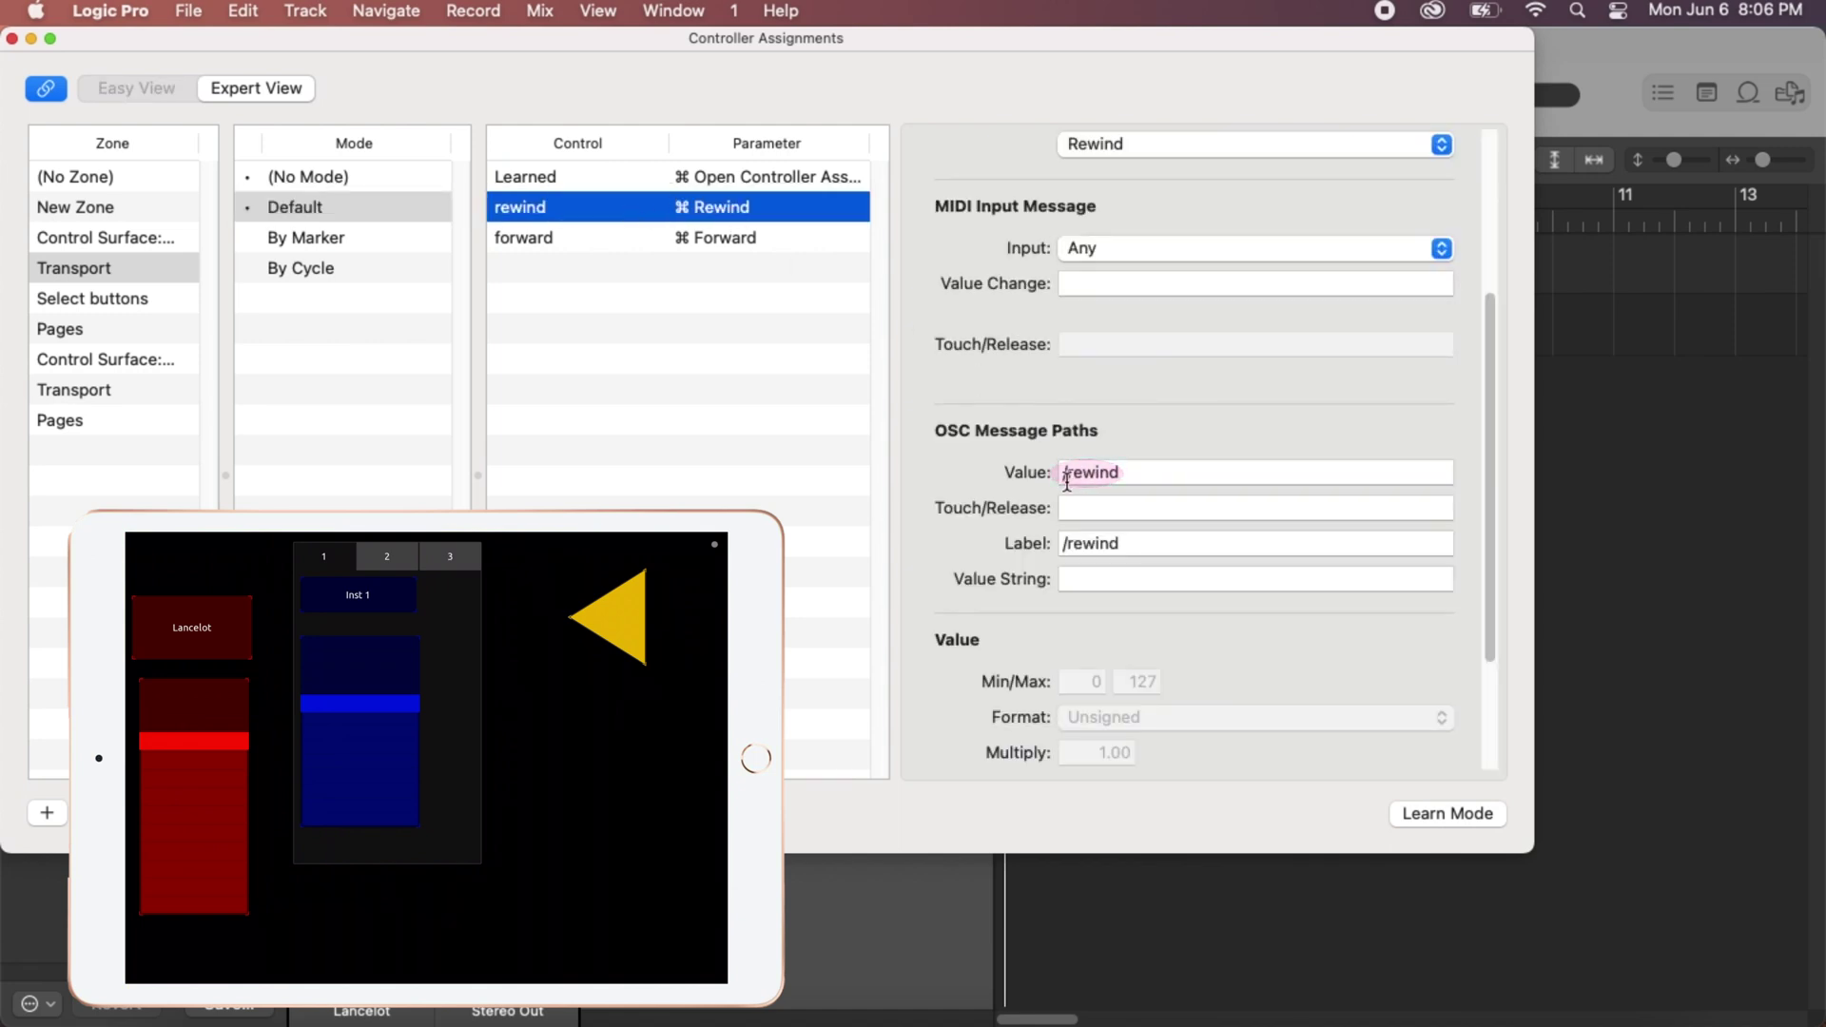
left_click(12, 39)
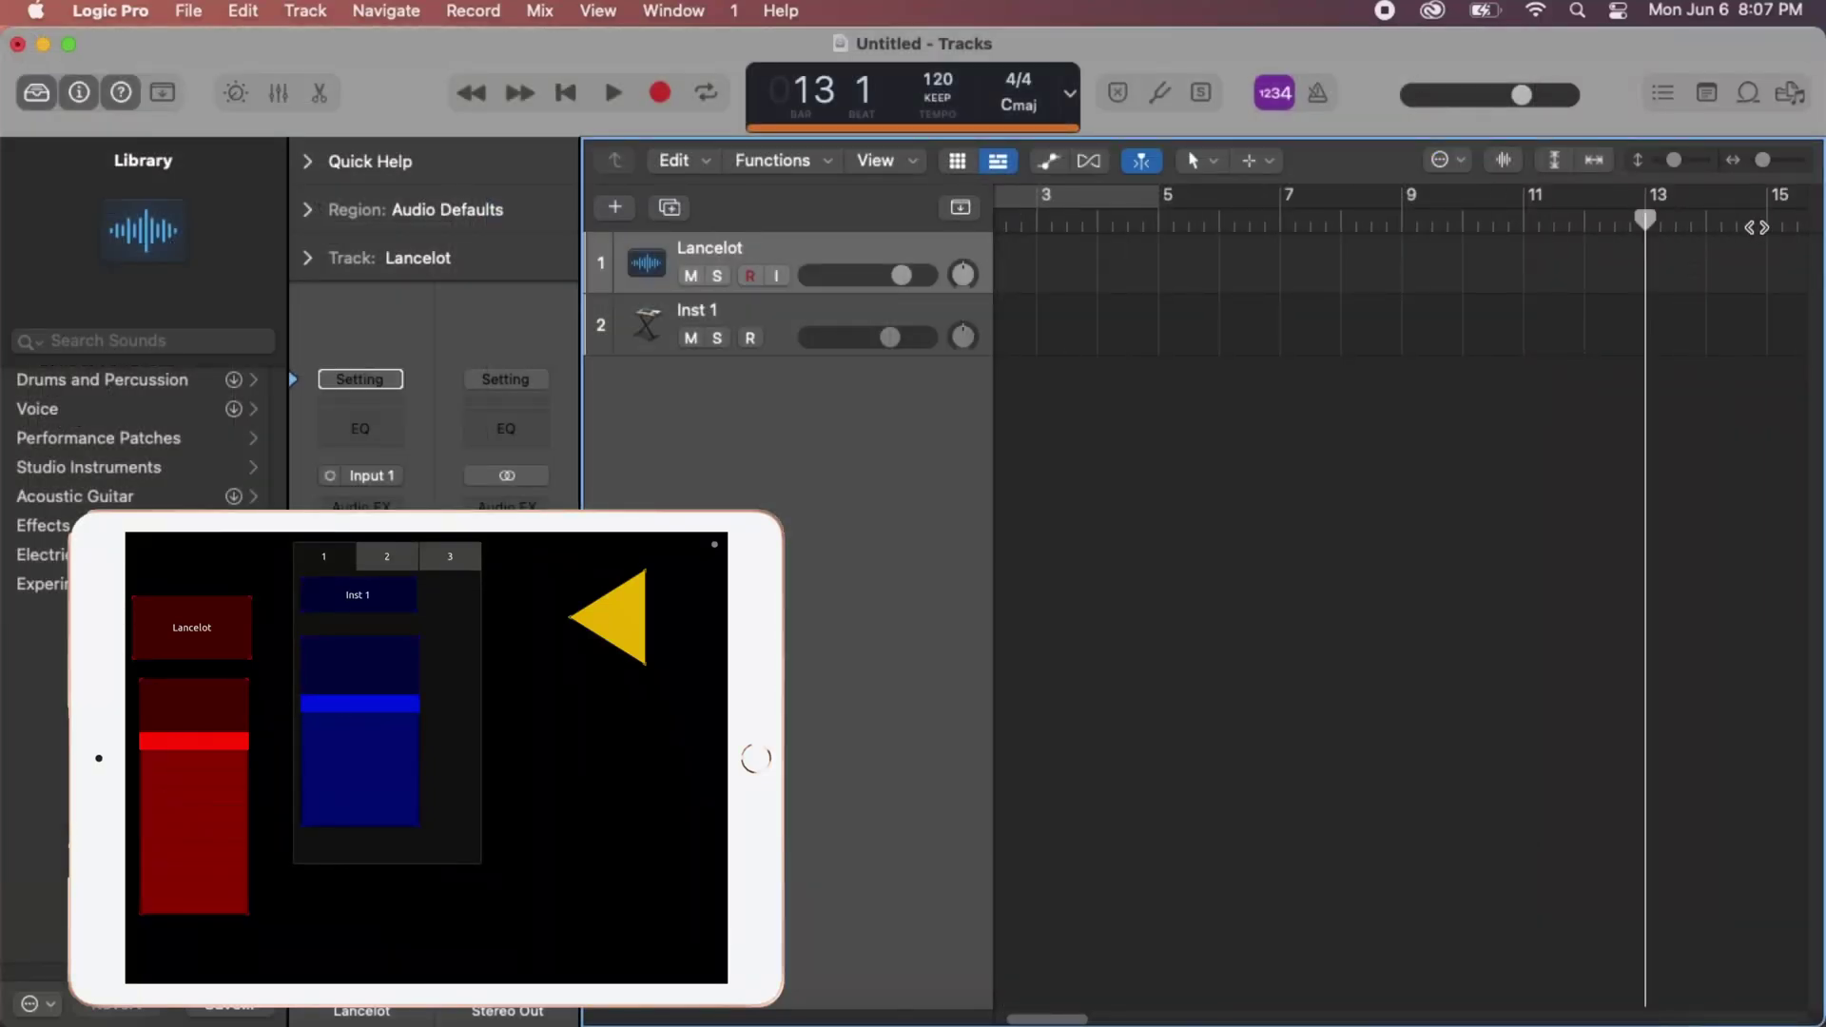
Step Logic's playhead back several bars from bar 13 toward bar 5
key("comma")
key("comma")
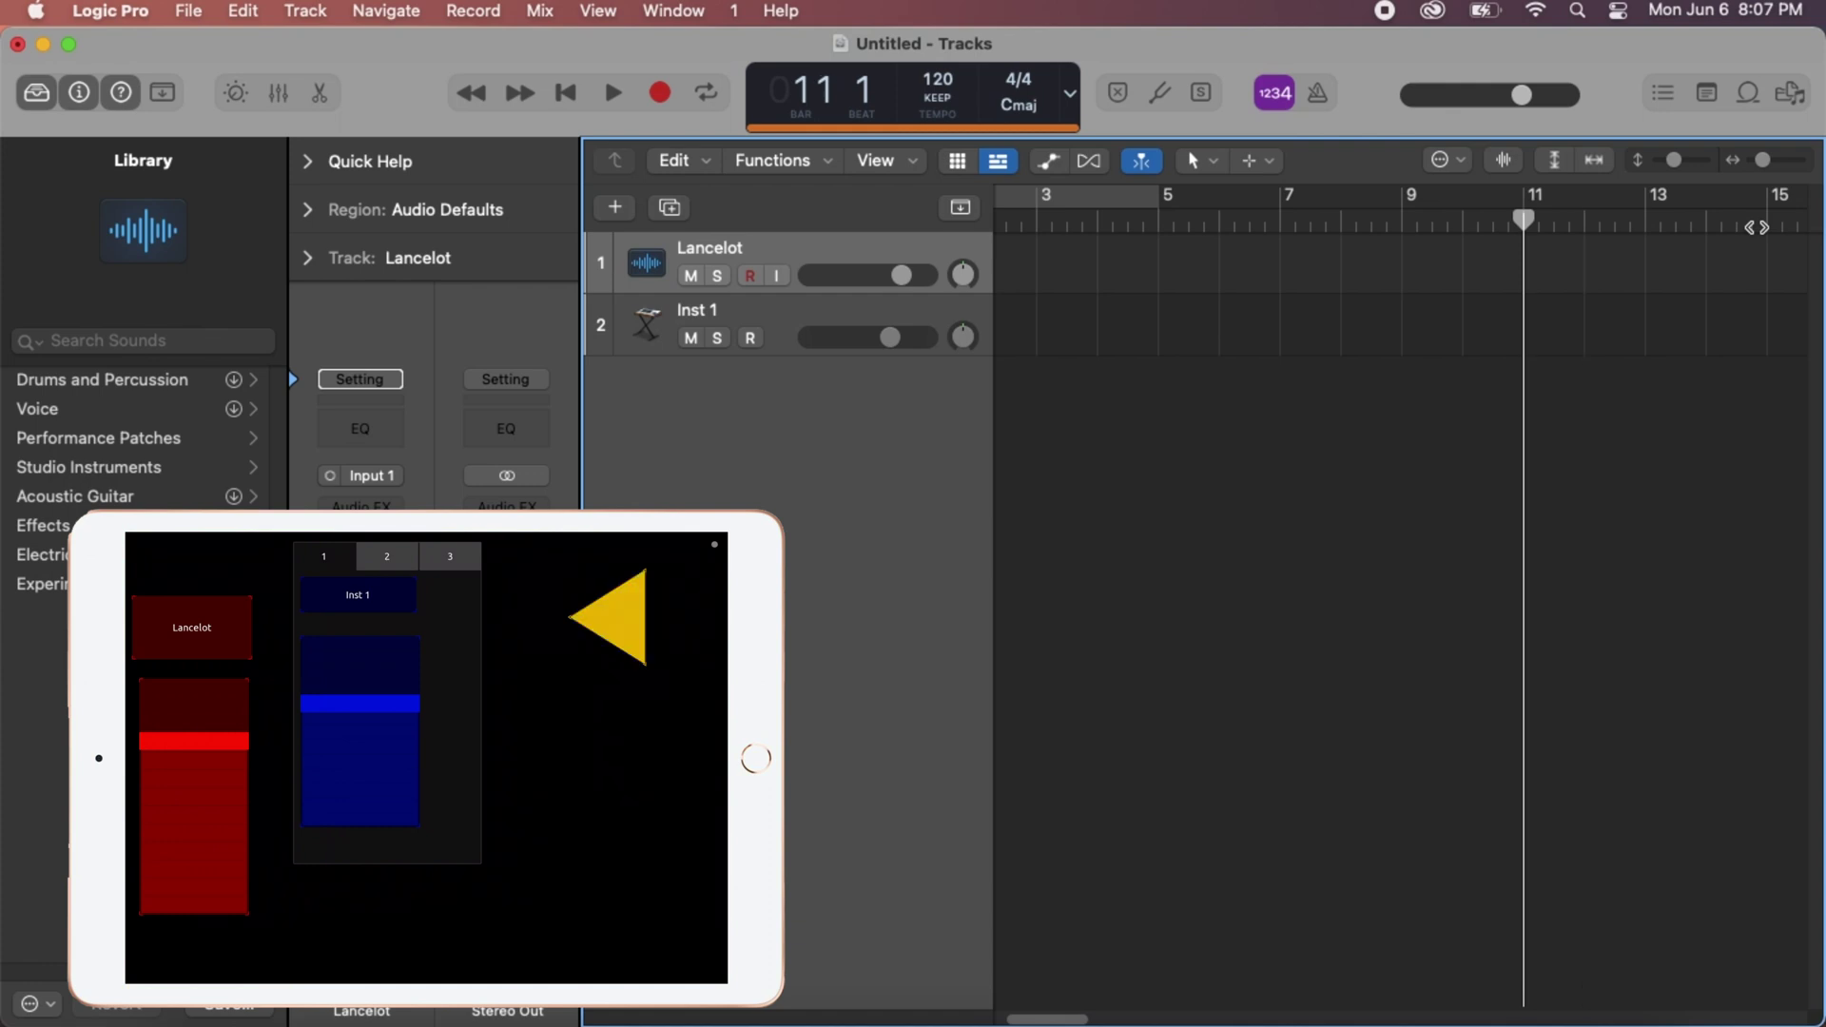
key("comma")
key("comma")
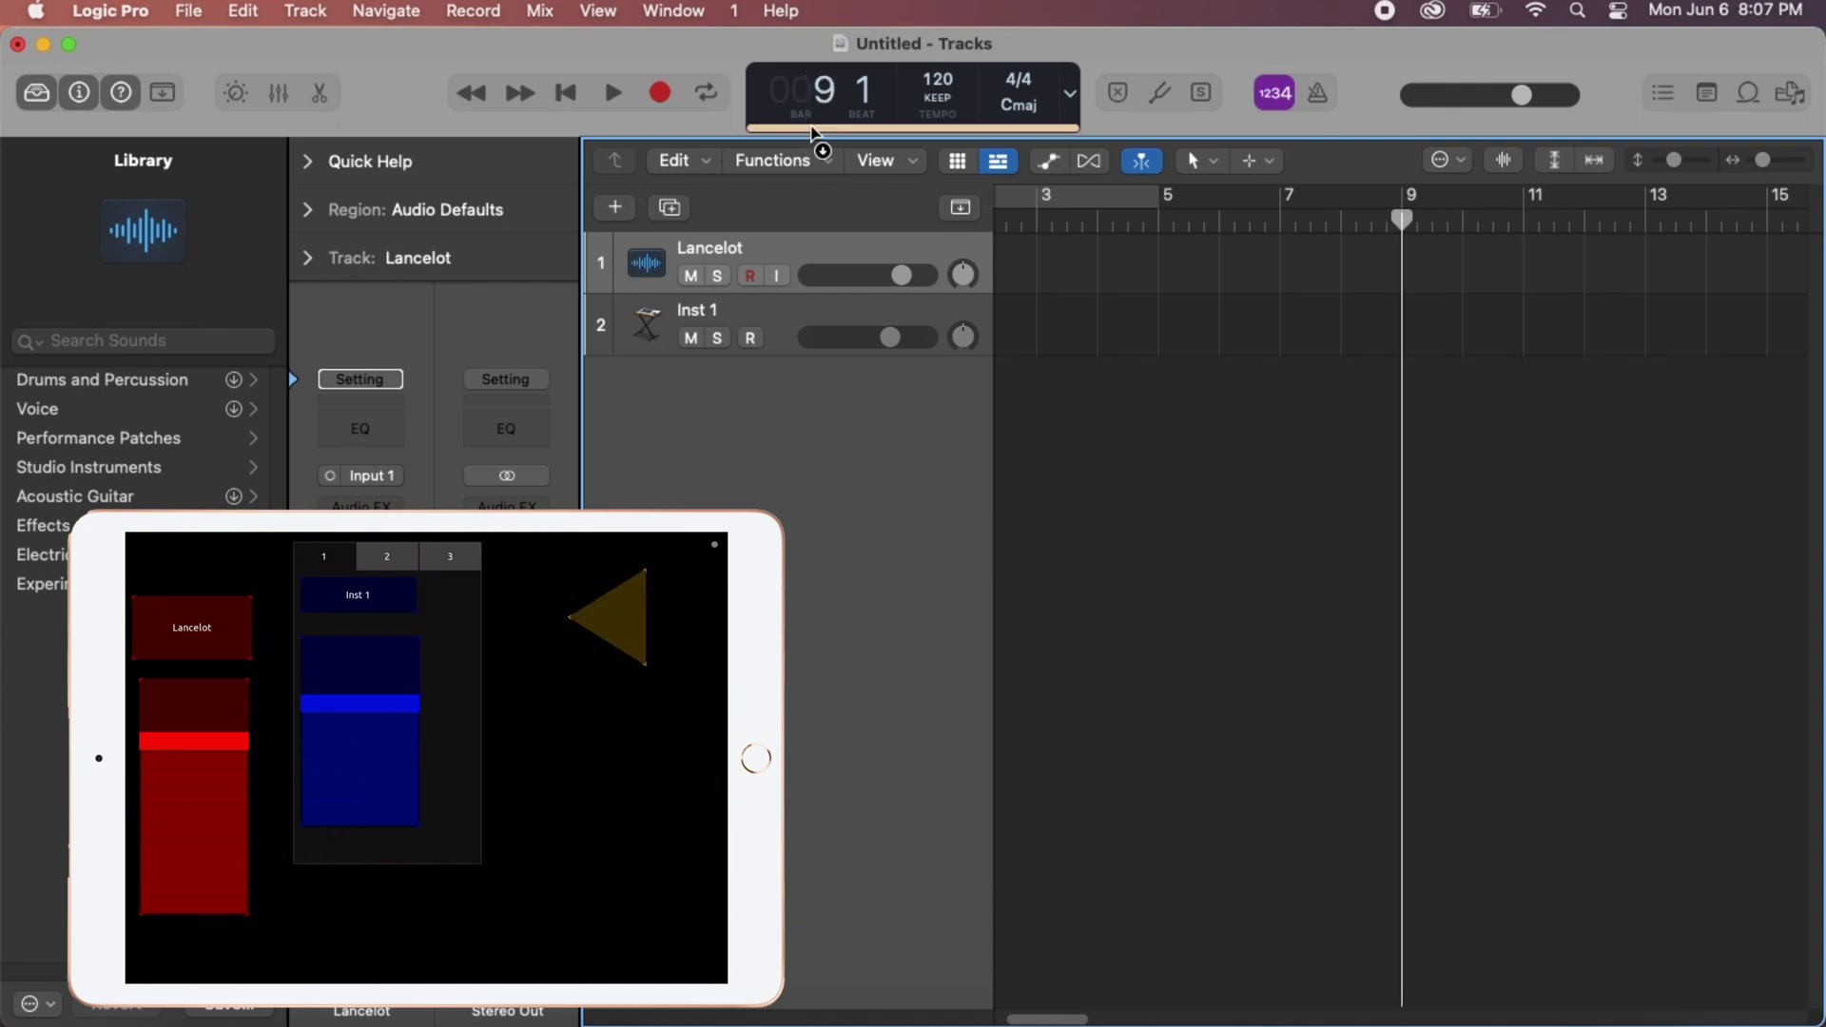
key("comma")
key("comma")
key("comma")
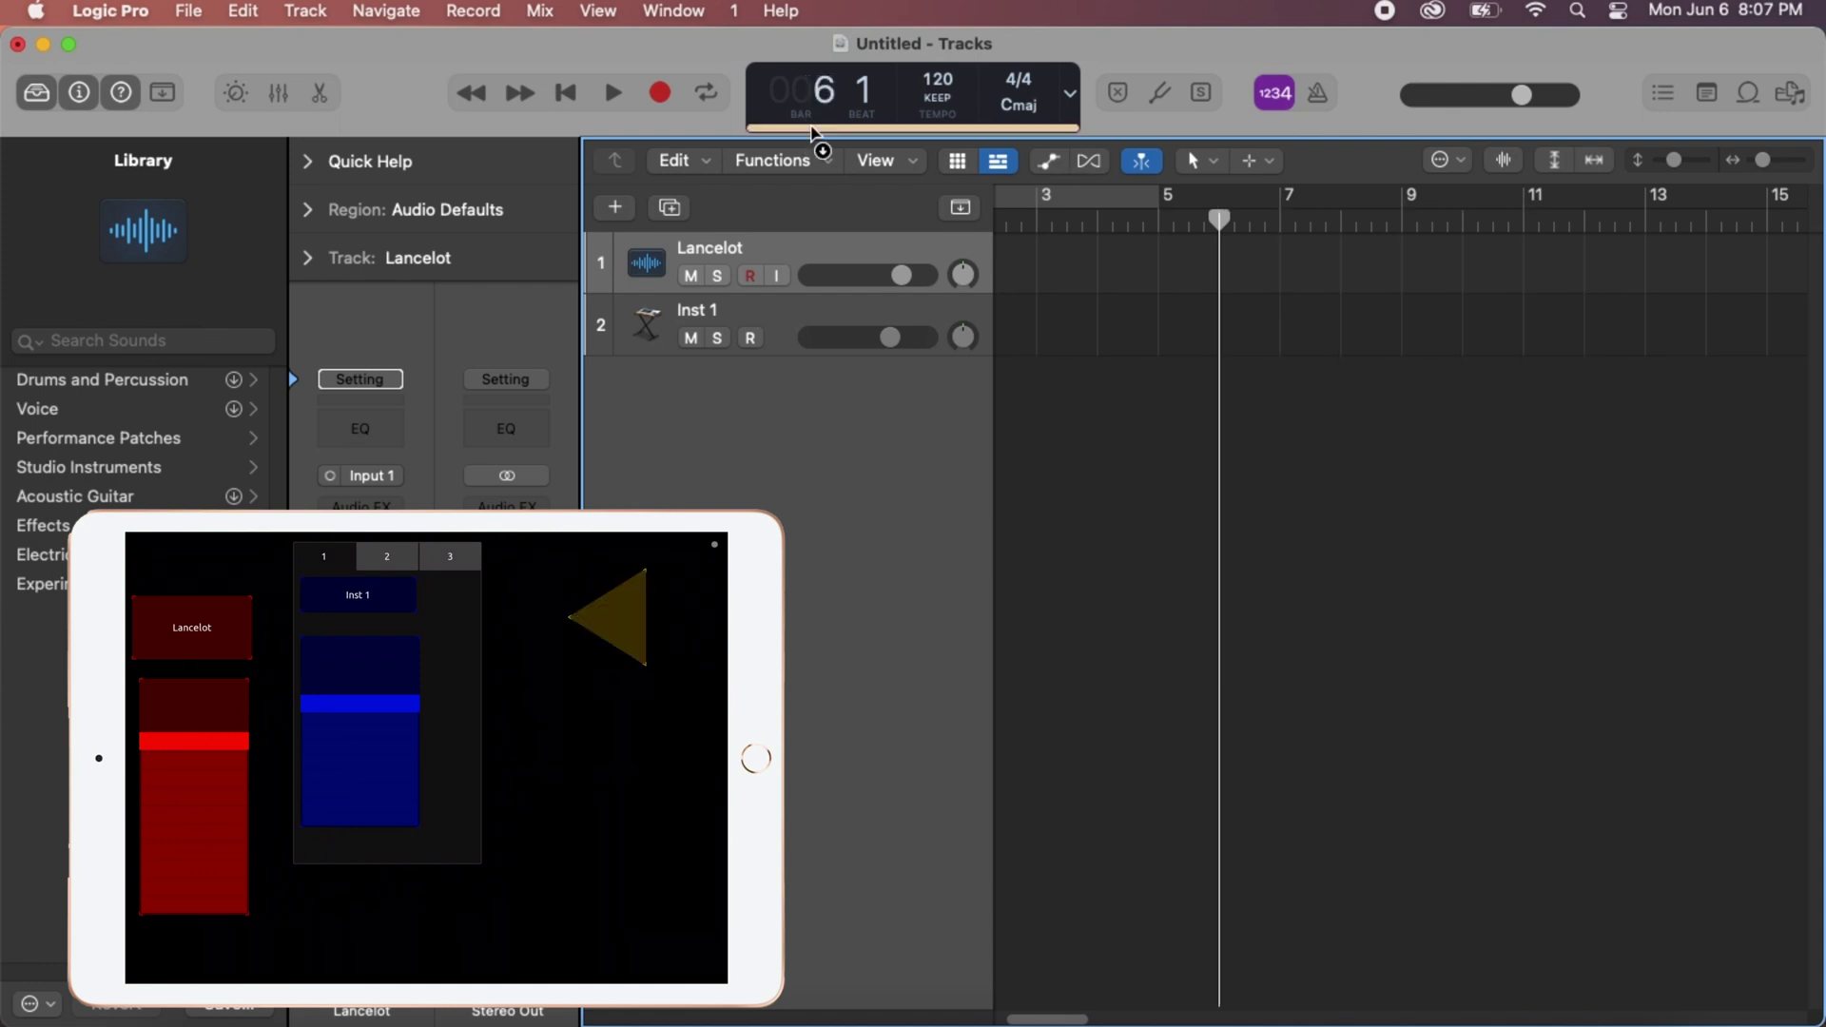
key("comma")
key("comma")
key("comma")
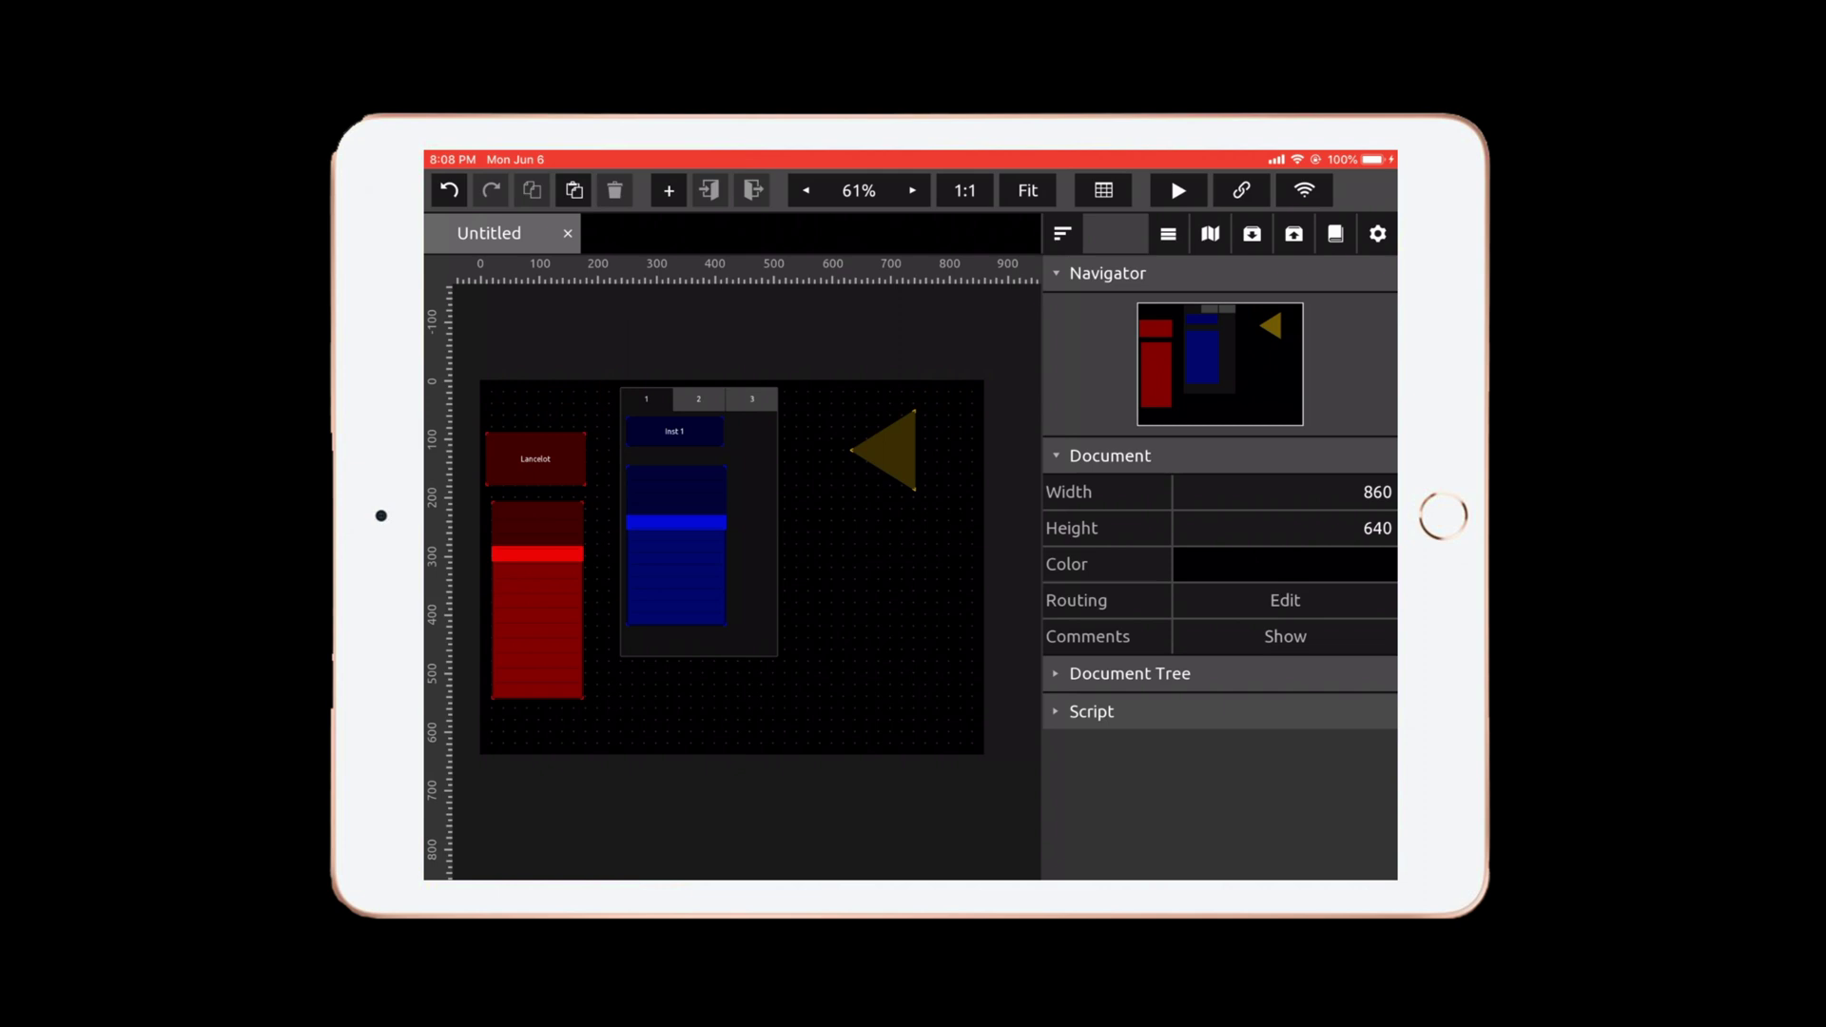
Add a new button, enlarge it to 229×153 in the lower right, and colour it purple
left_click(668, 190)
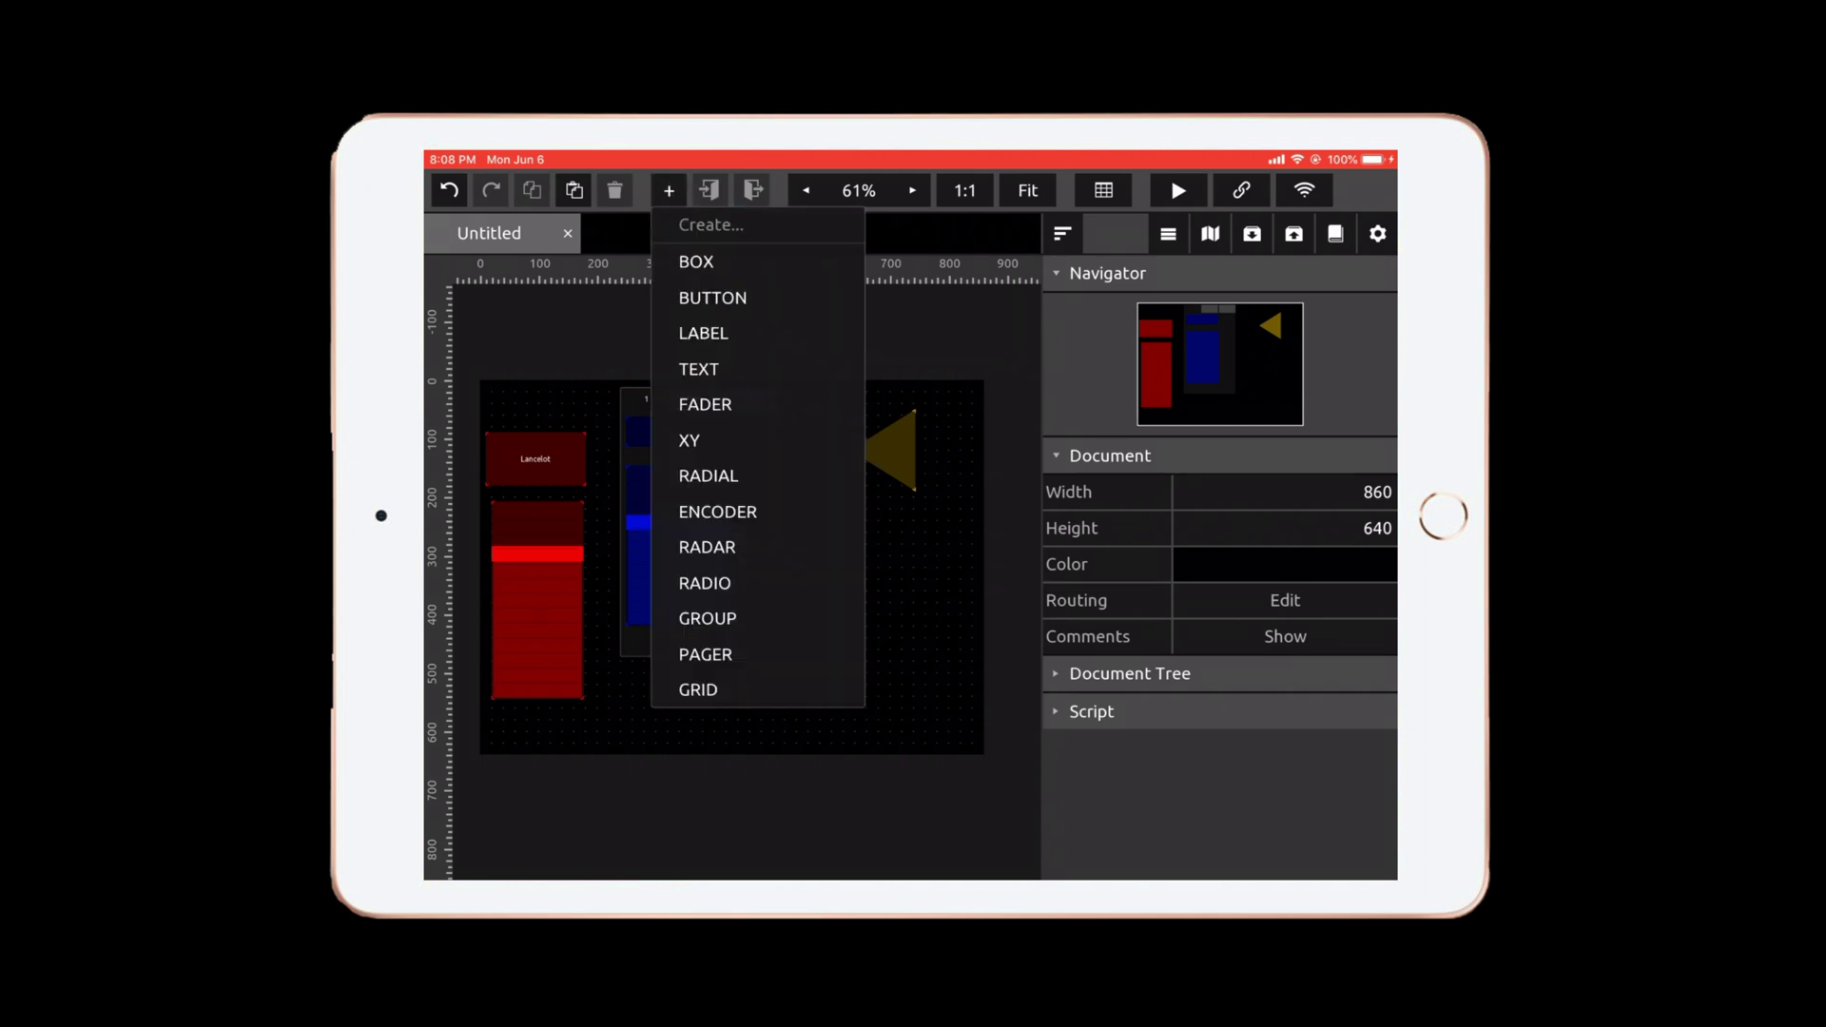
left_click(712, 298)
left_click_drag(514, 414, 881, 611)
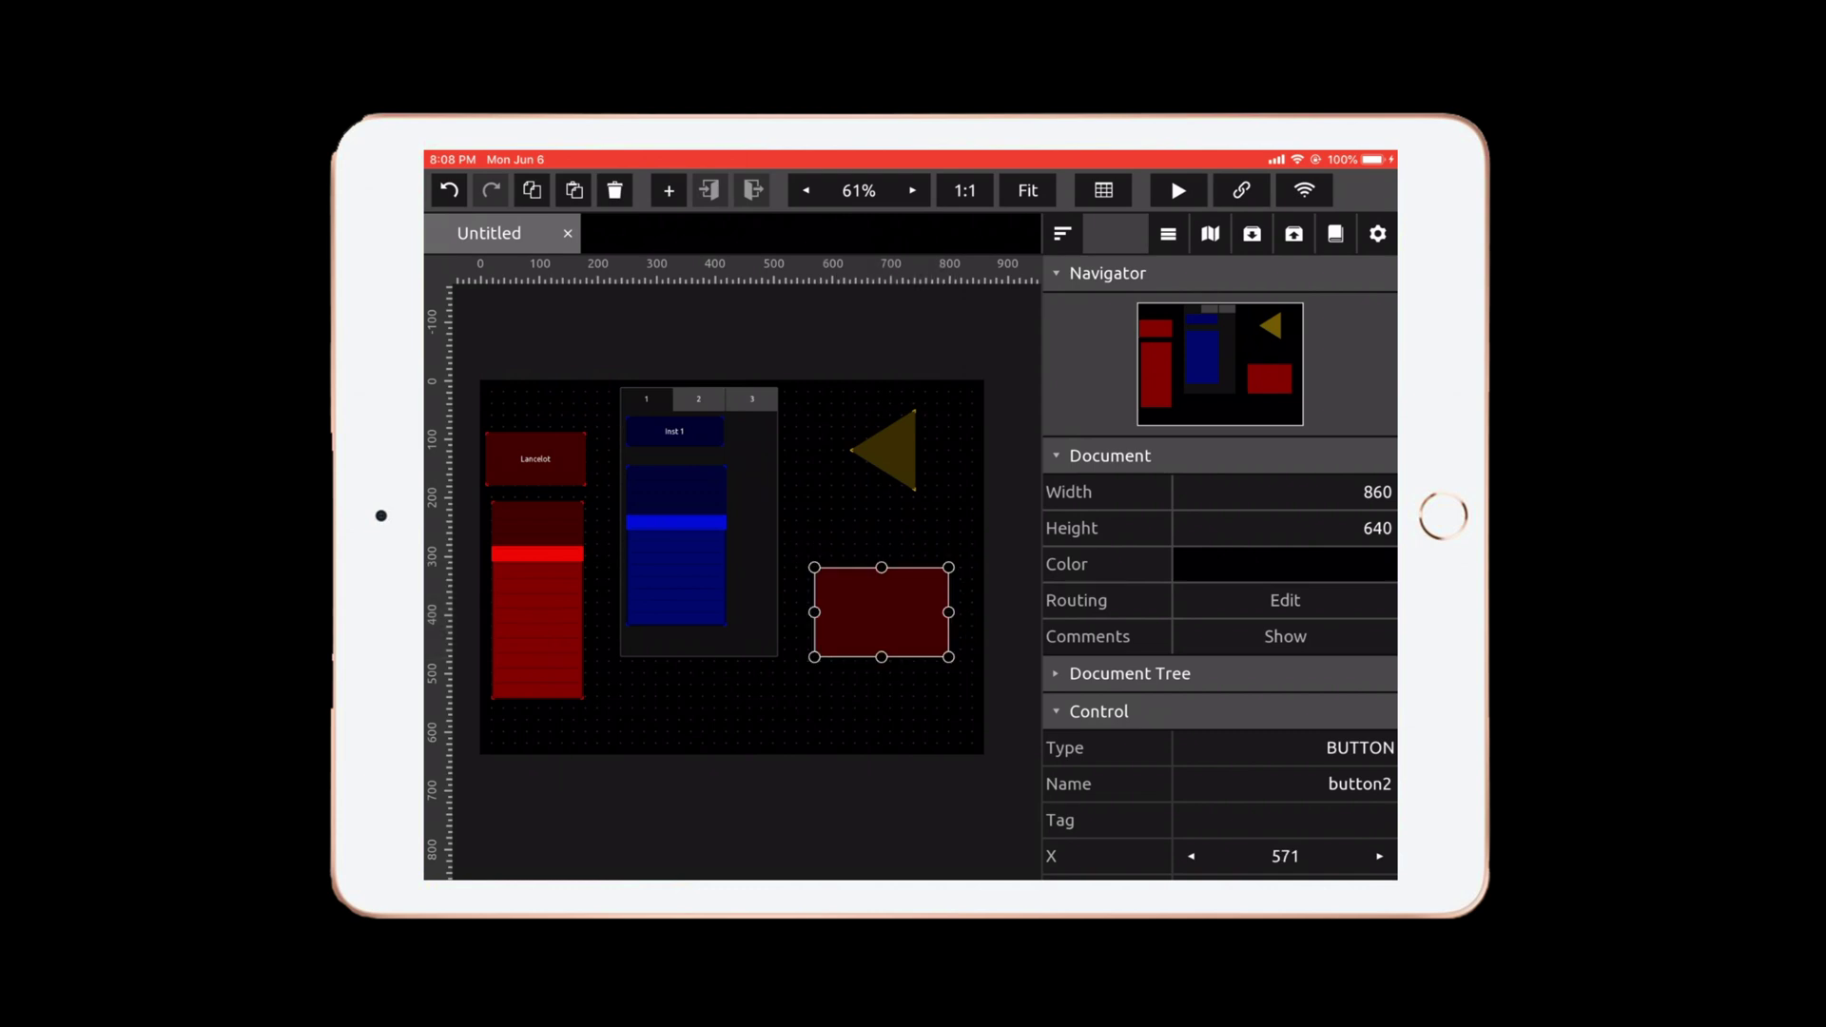
scroll(1219, 666, "down", 5)
left_click(1285, 643)
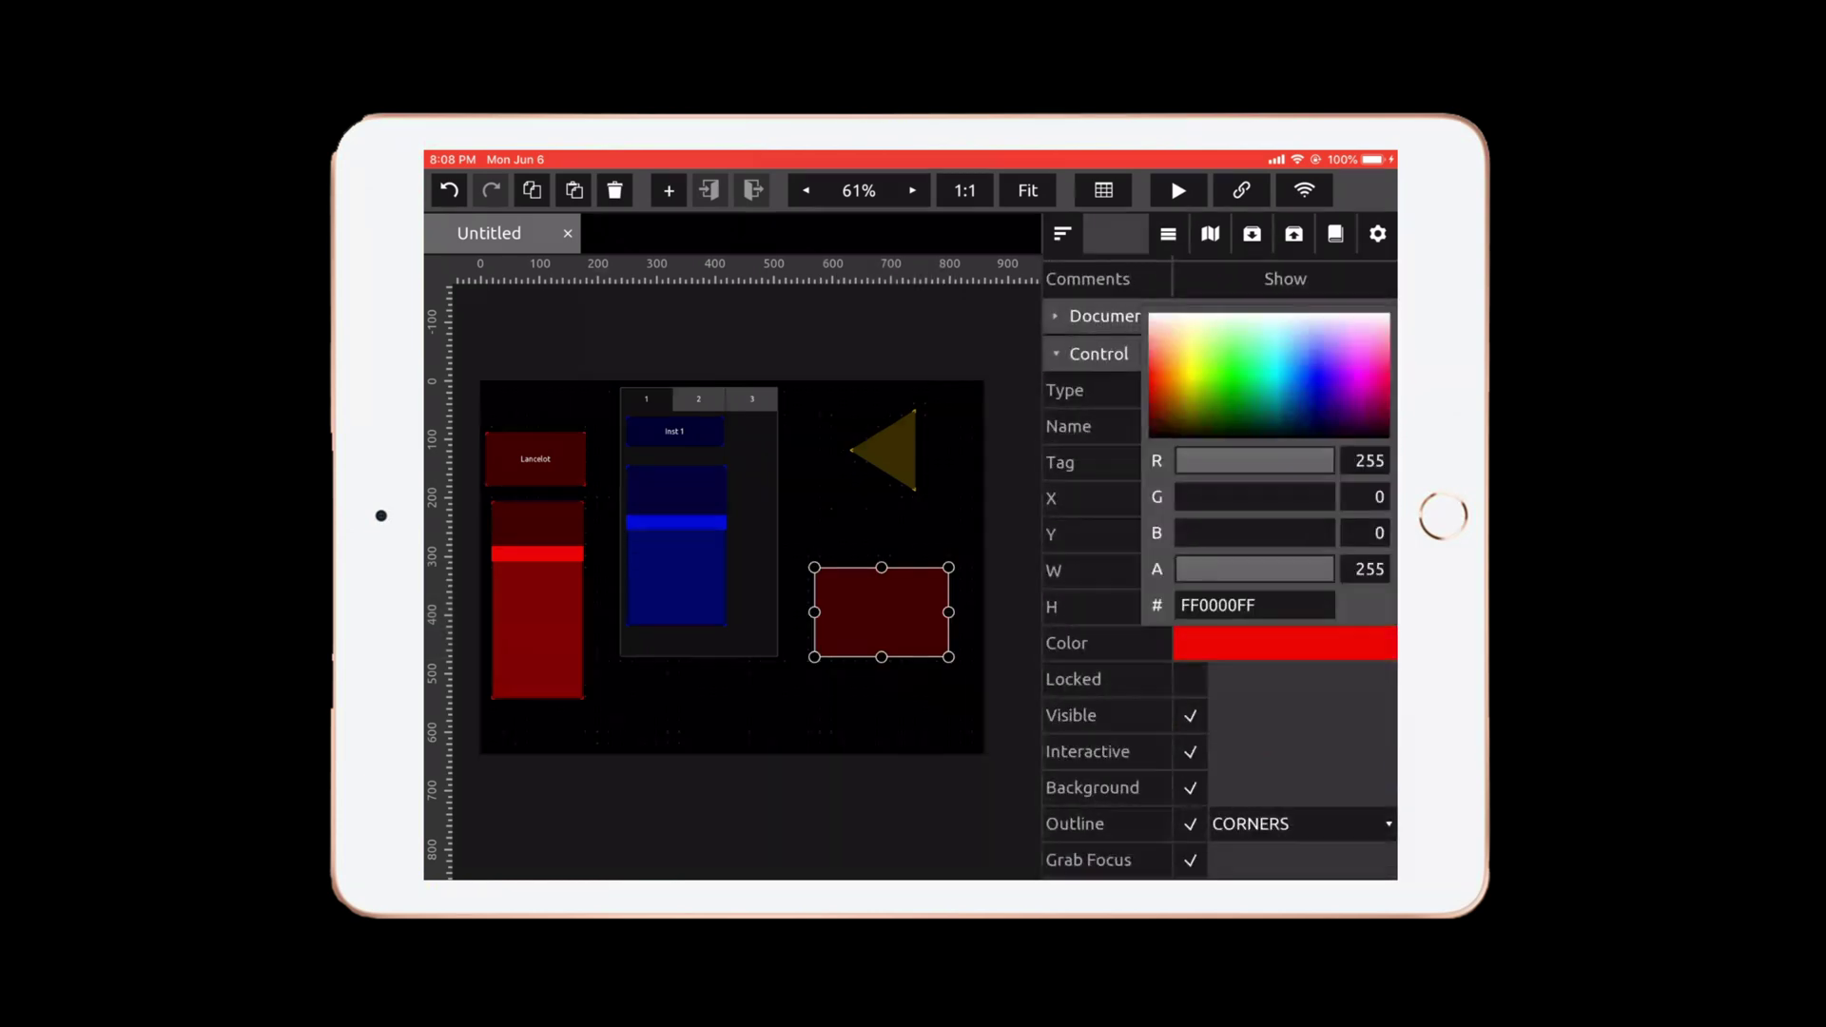
left_click(1345, 385)
key("Escape")
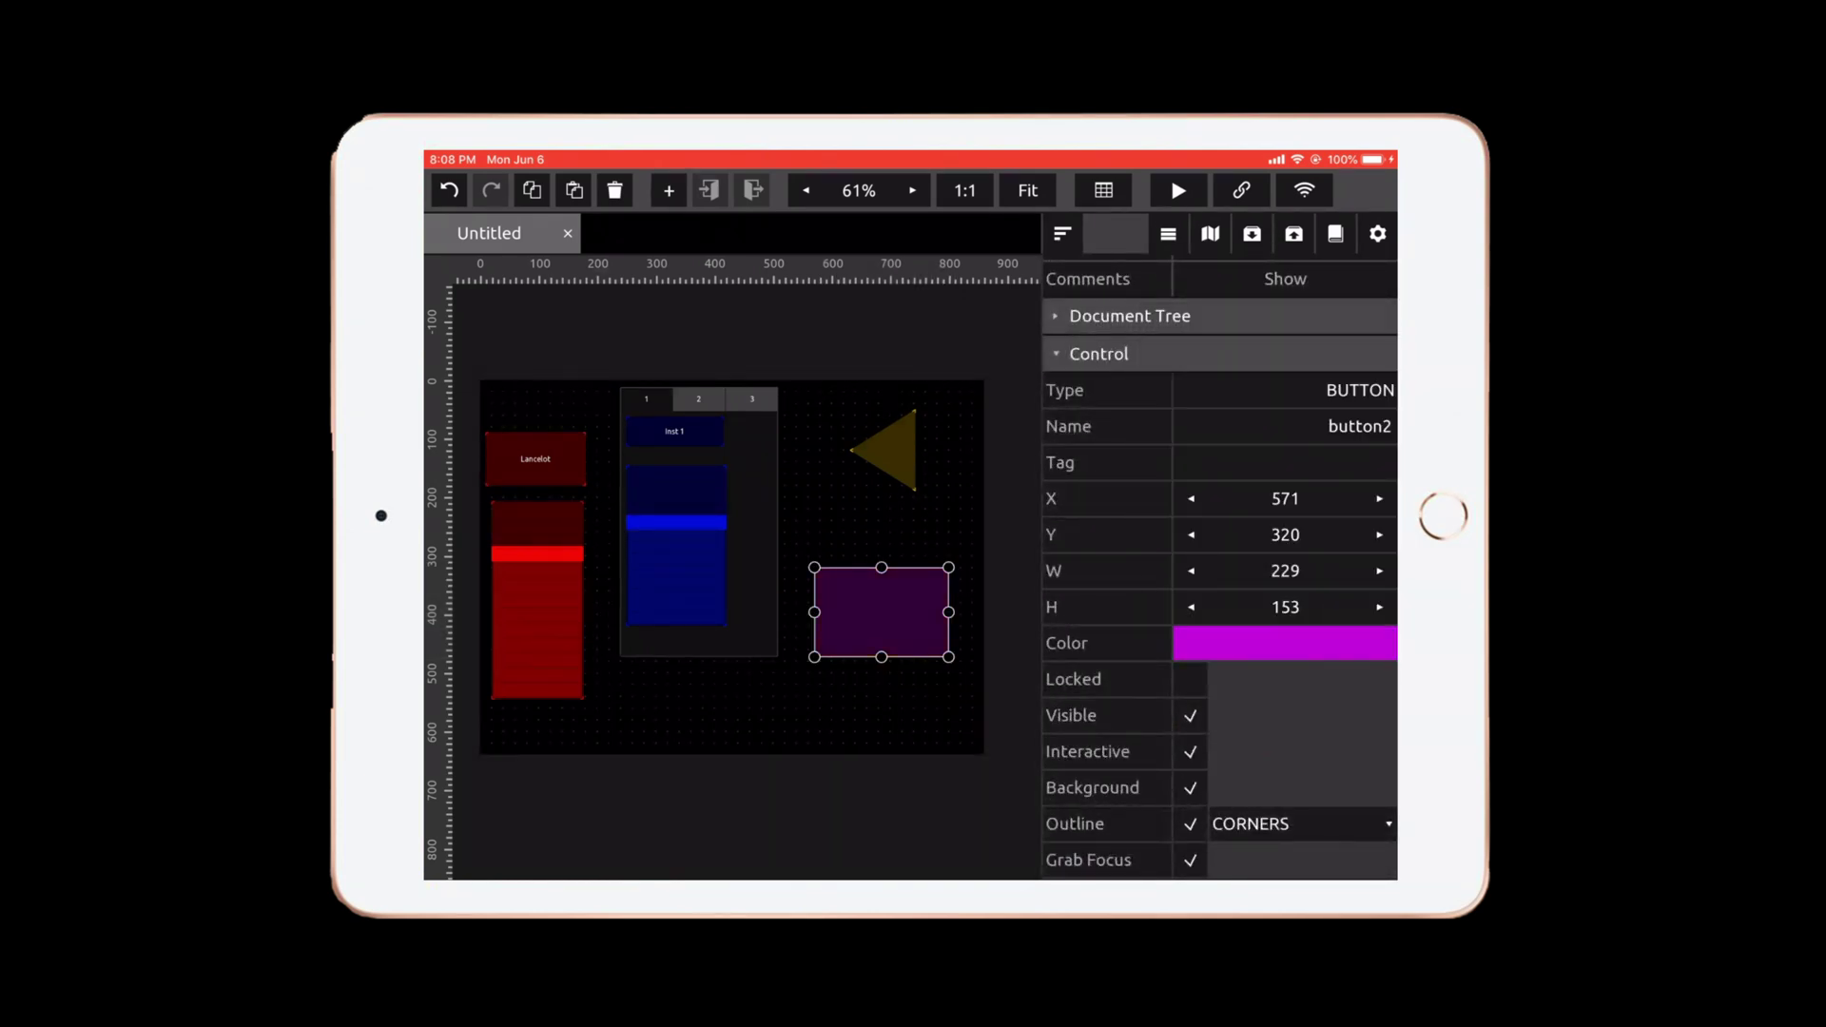
Set the button's MIDI controller to constant 3 and delete its OSC message
scroll(1220, 567, "down", 10)
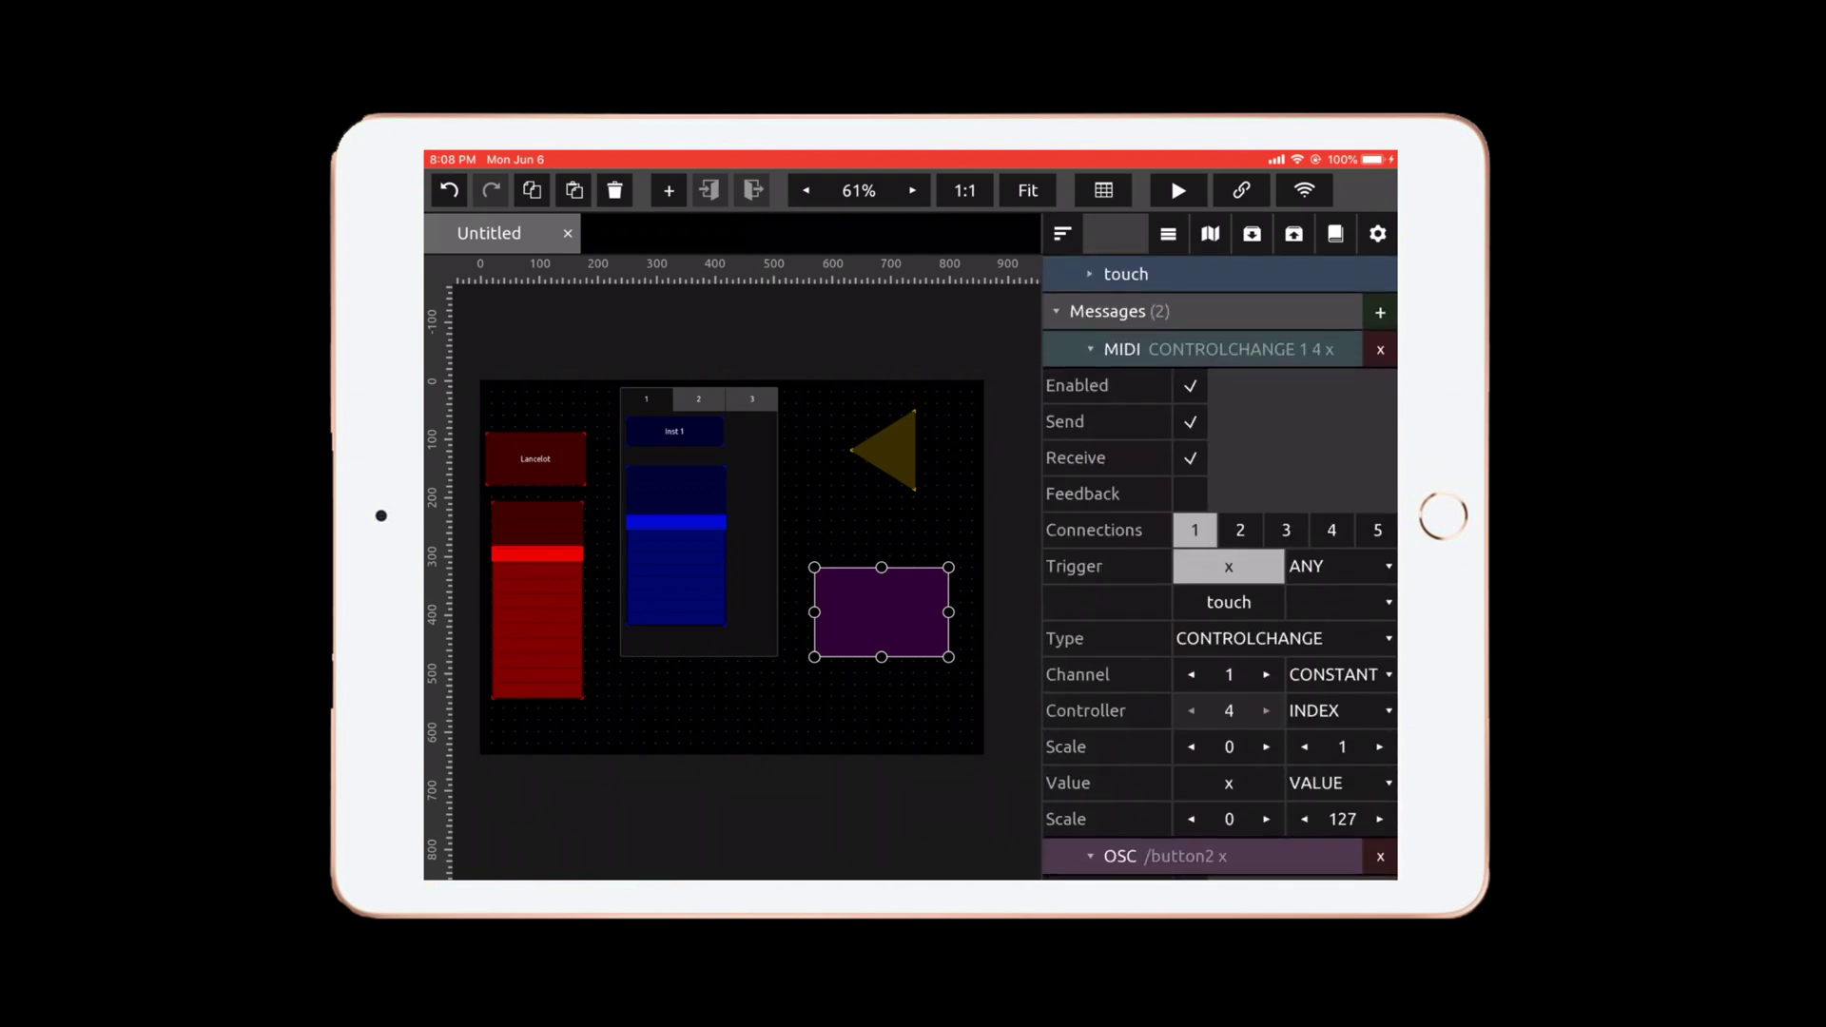
left_click(1339, 710)
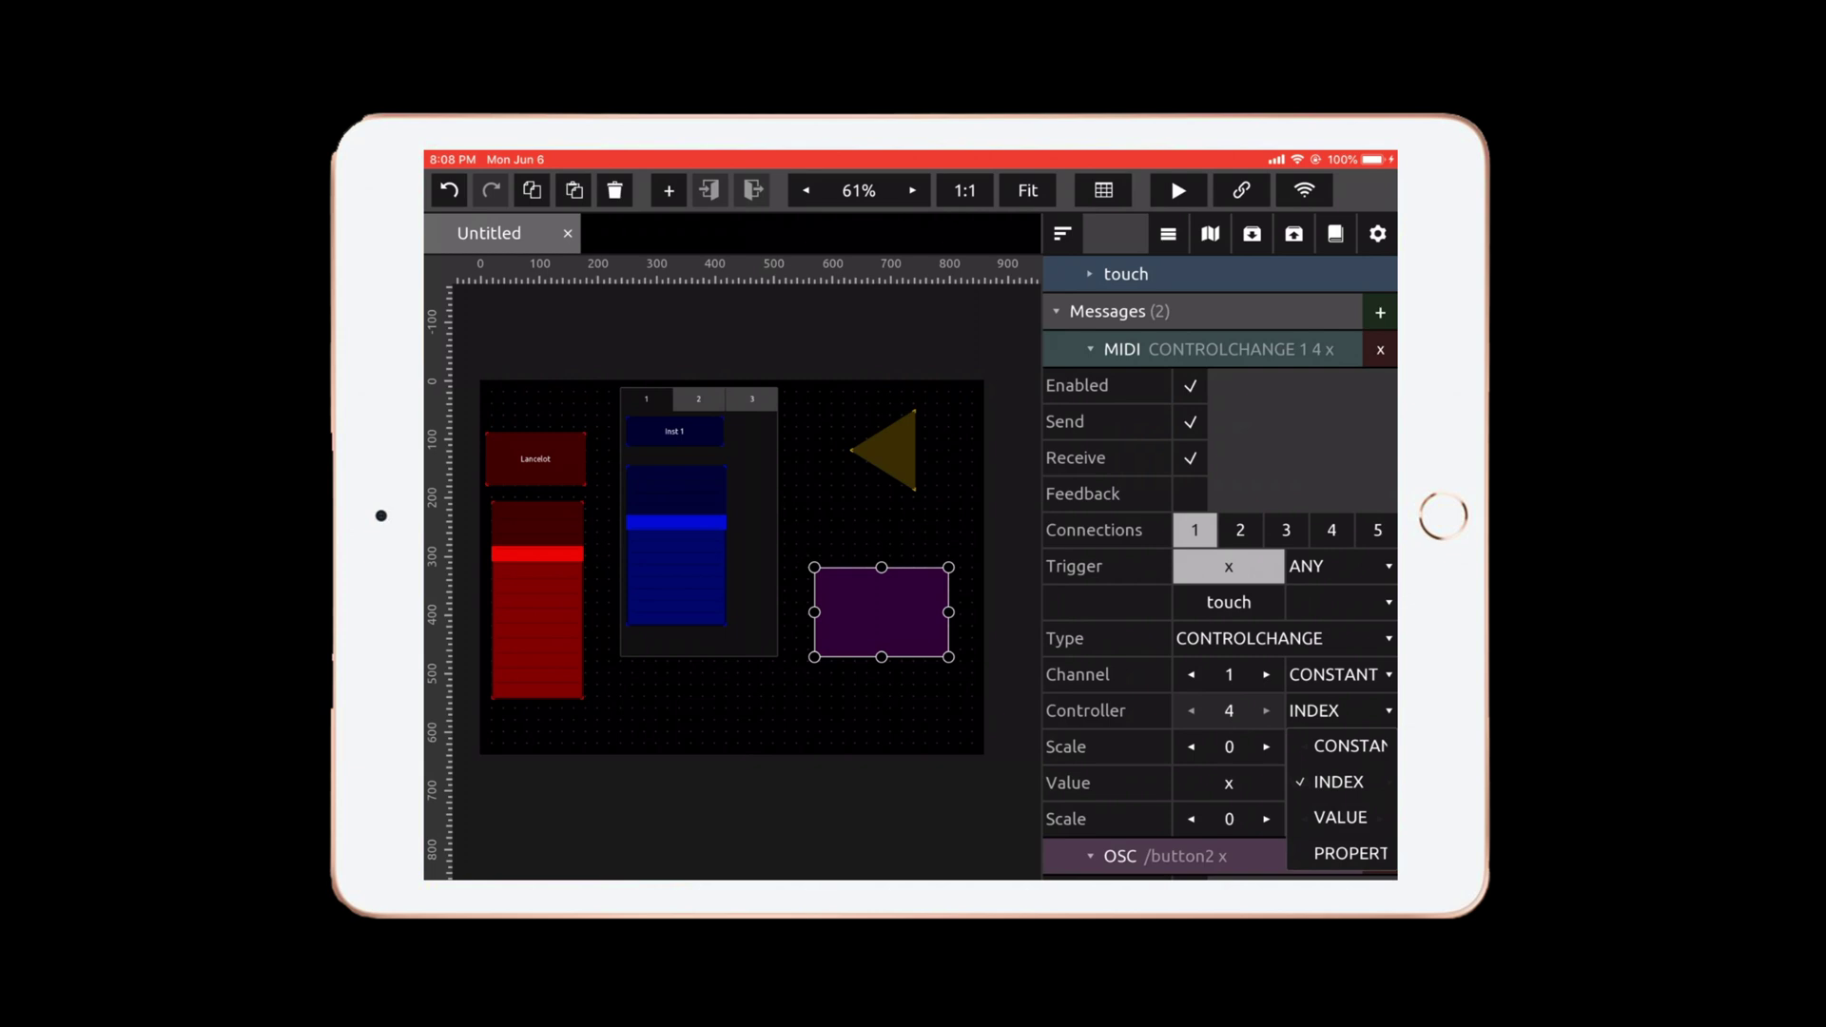
left_click(1341, 745)
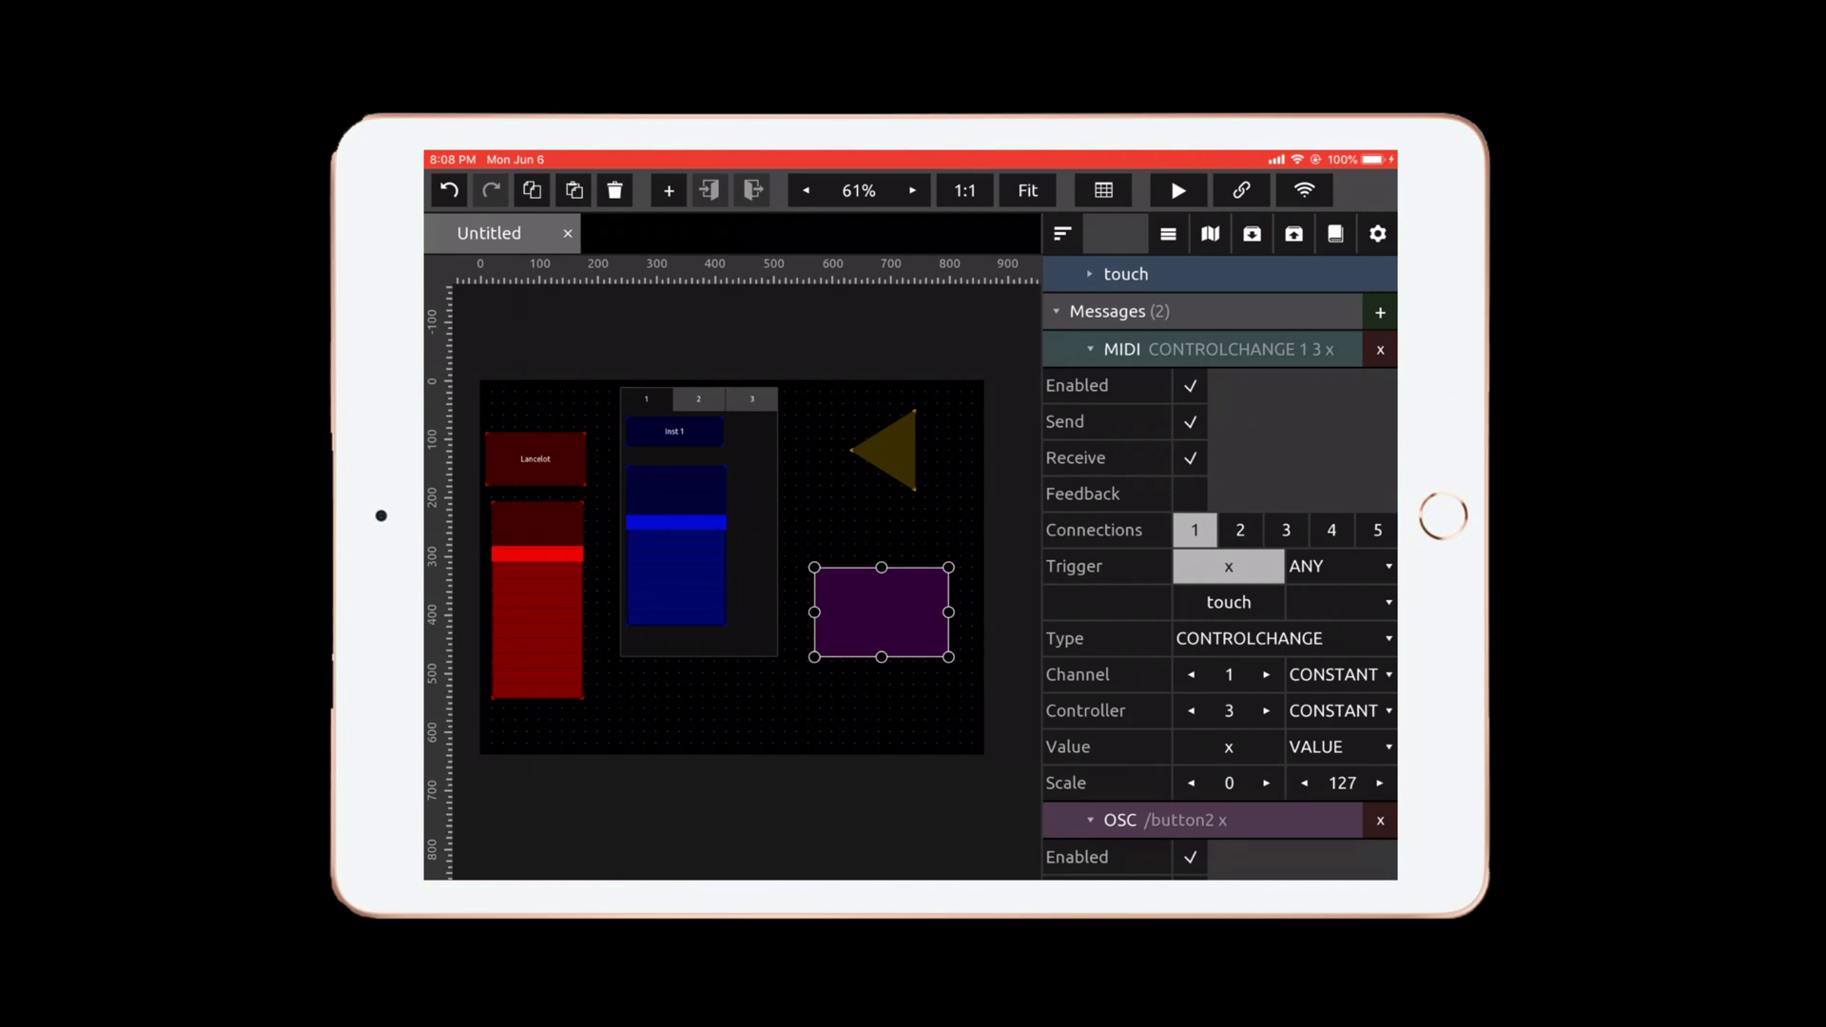
left_click(1380, 820)
left_click(1223, 784)
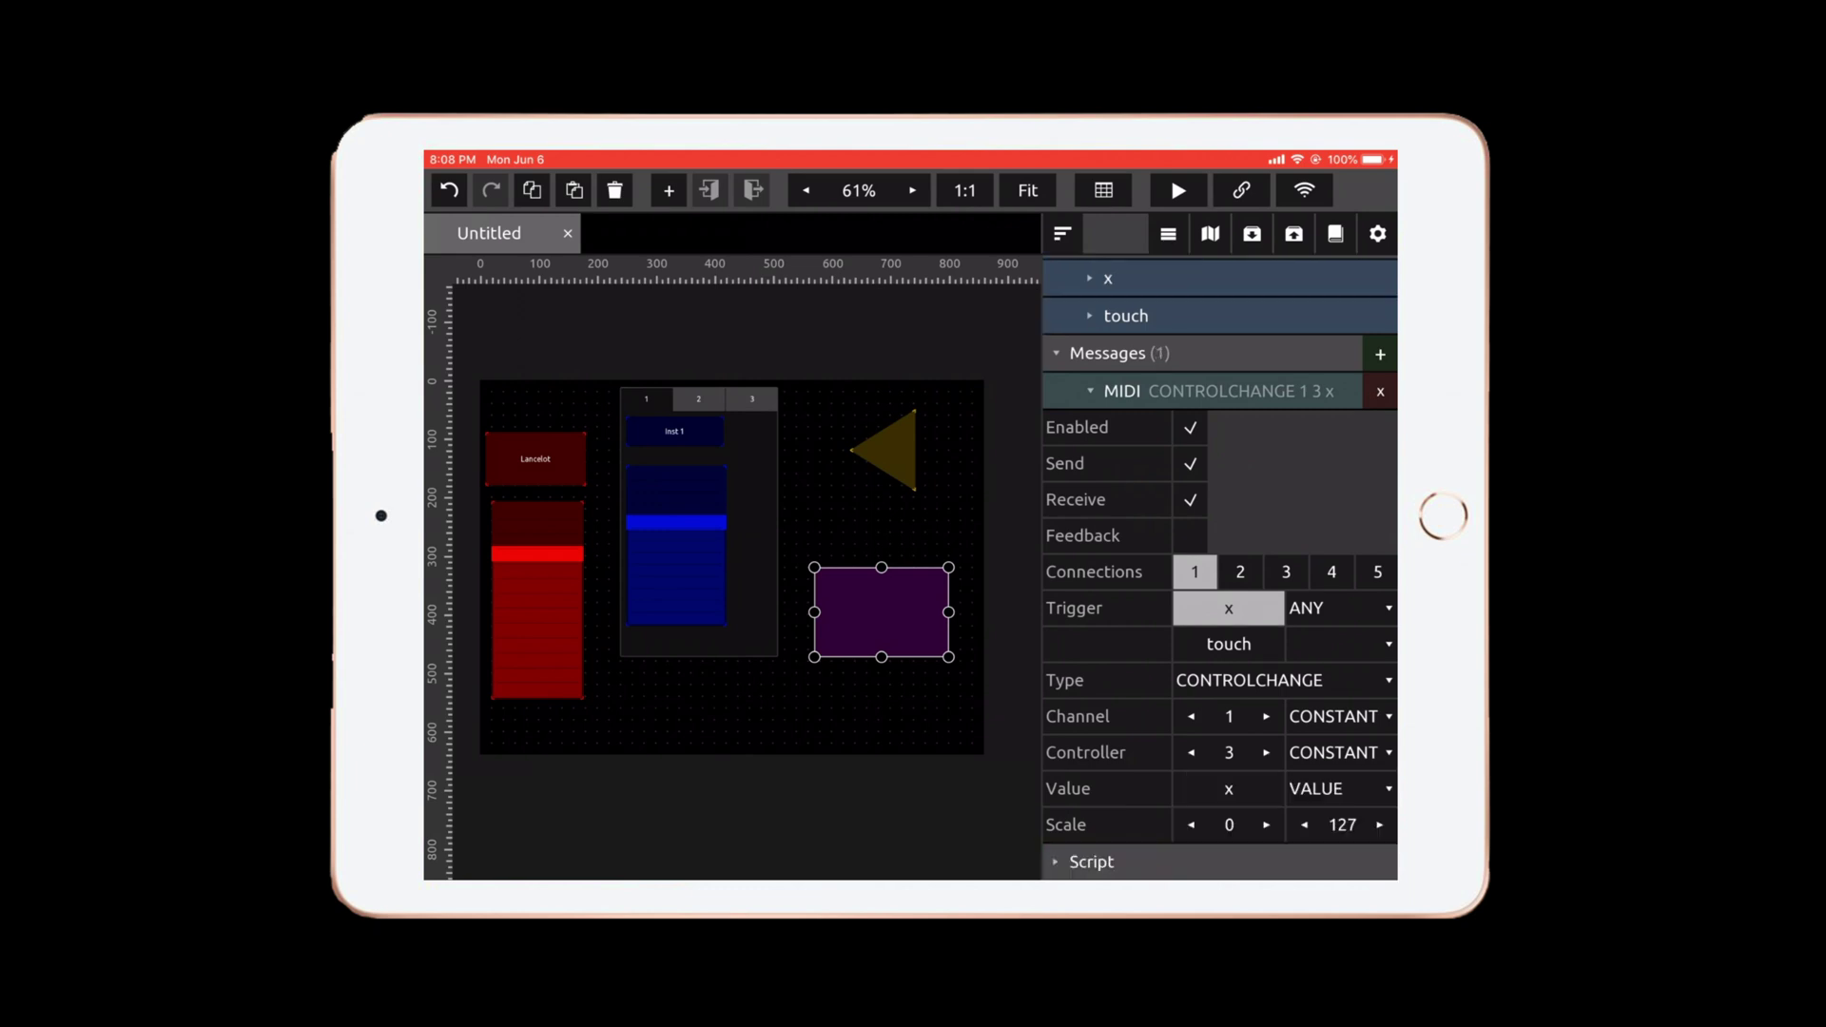
key("Escape")
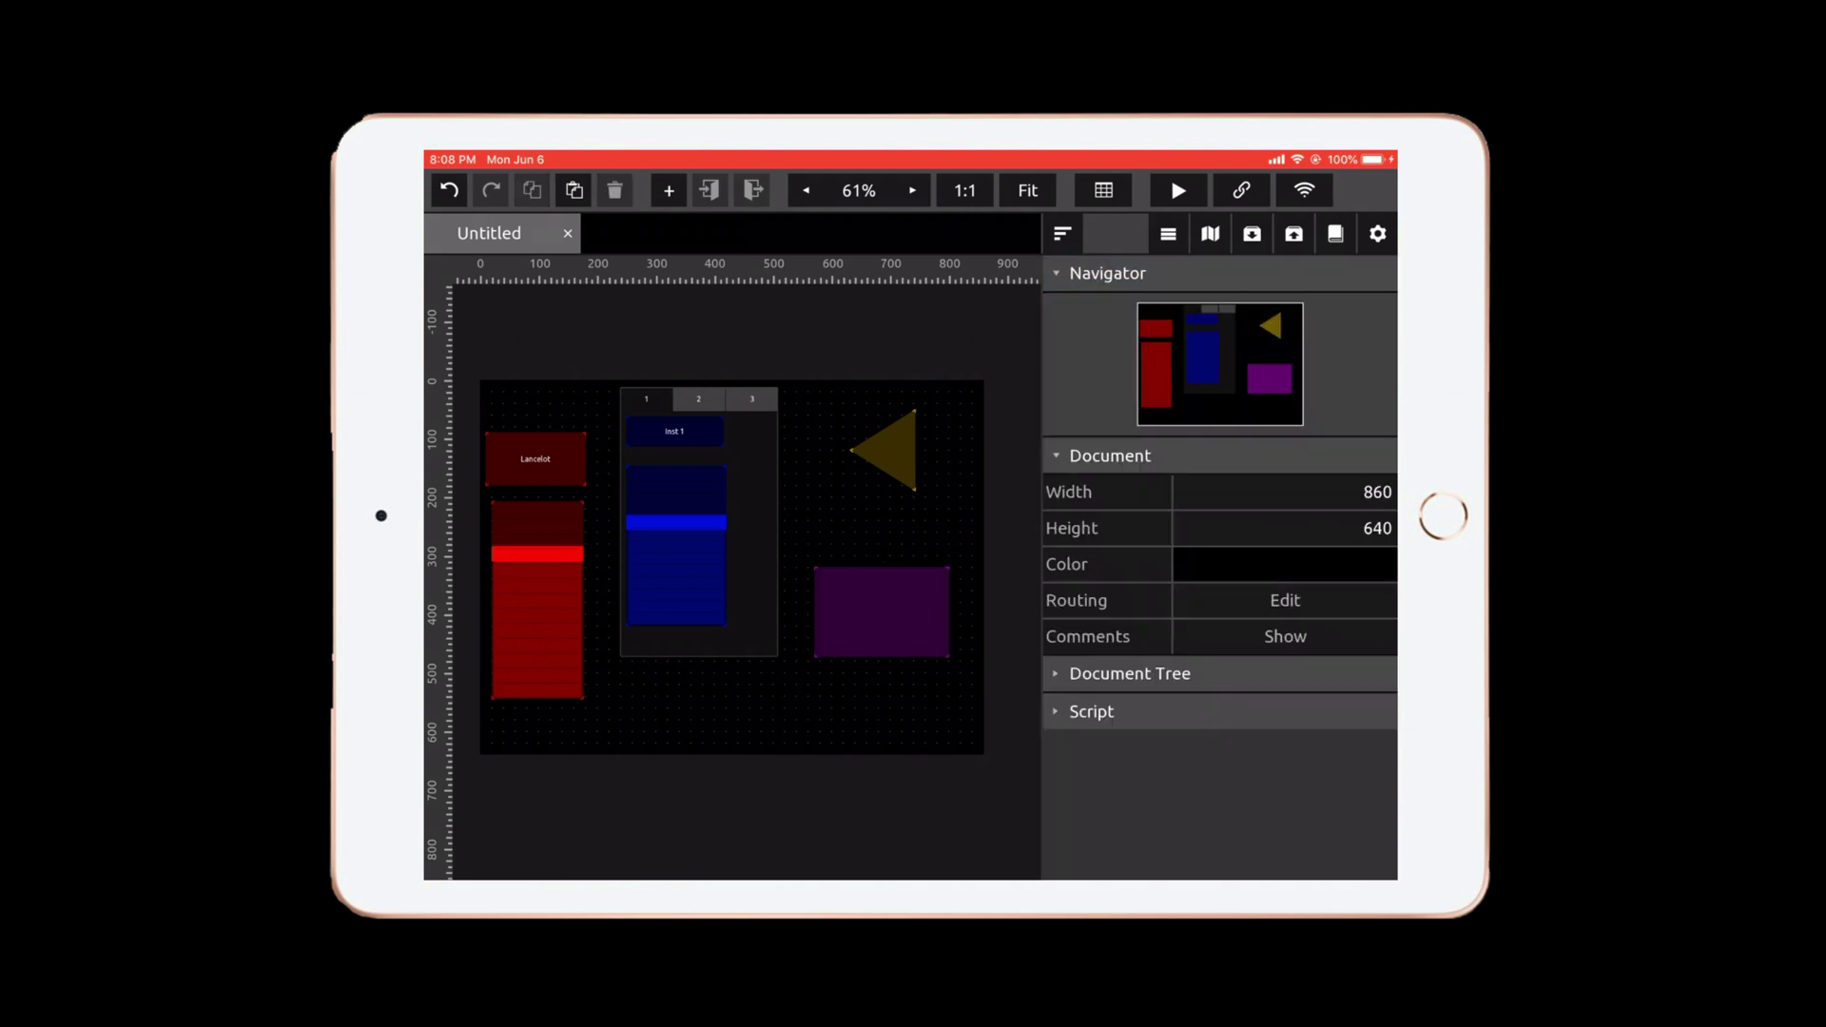
Switch the TouchOSC template into play mode and open Logic's Controller Assignments
left_click(1178, 190)
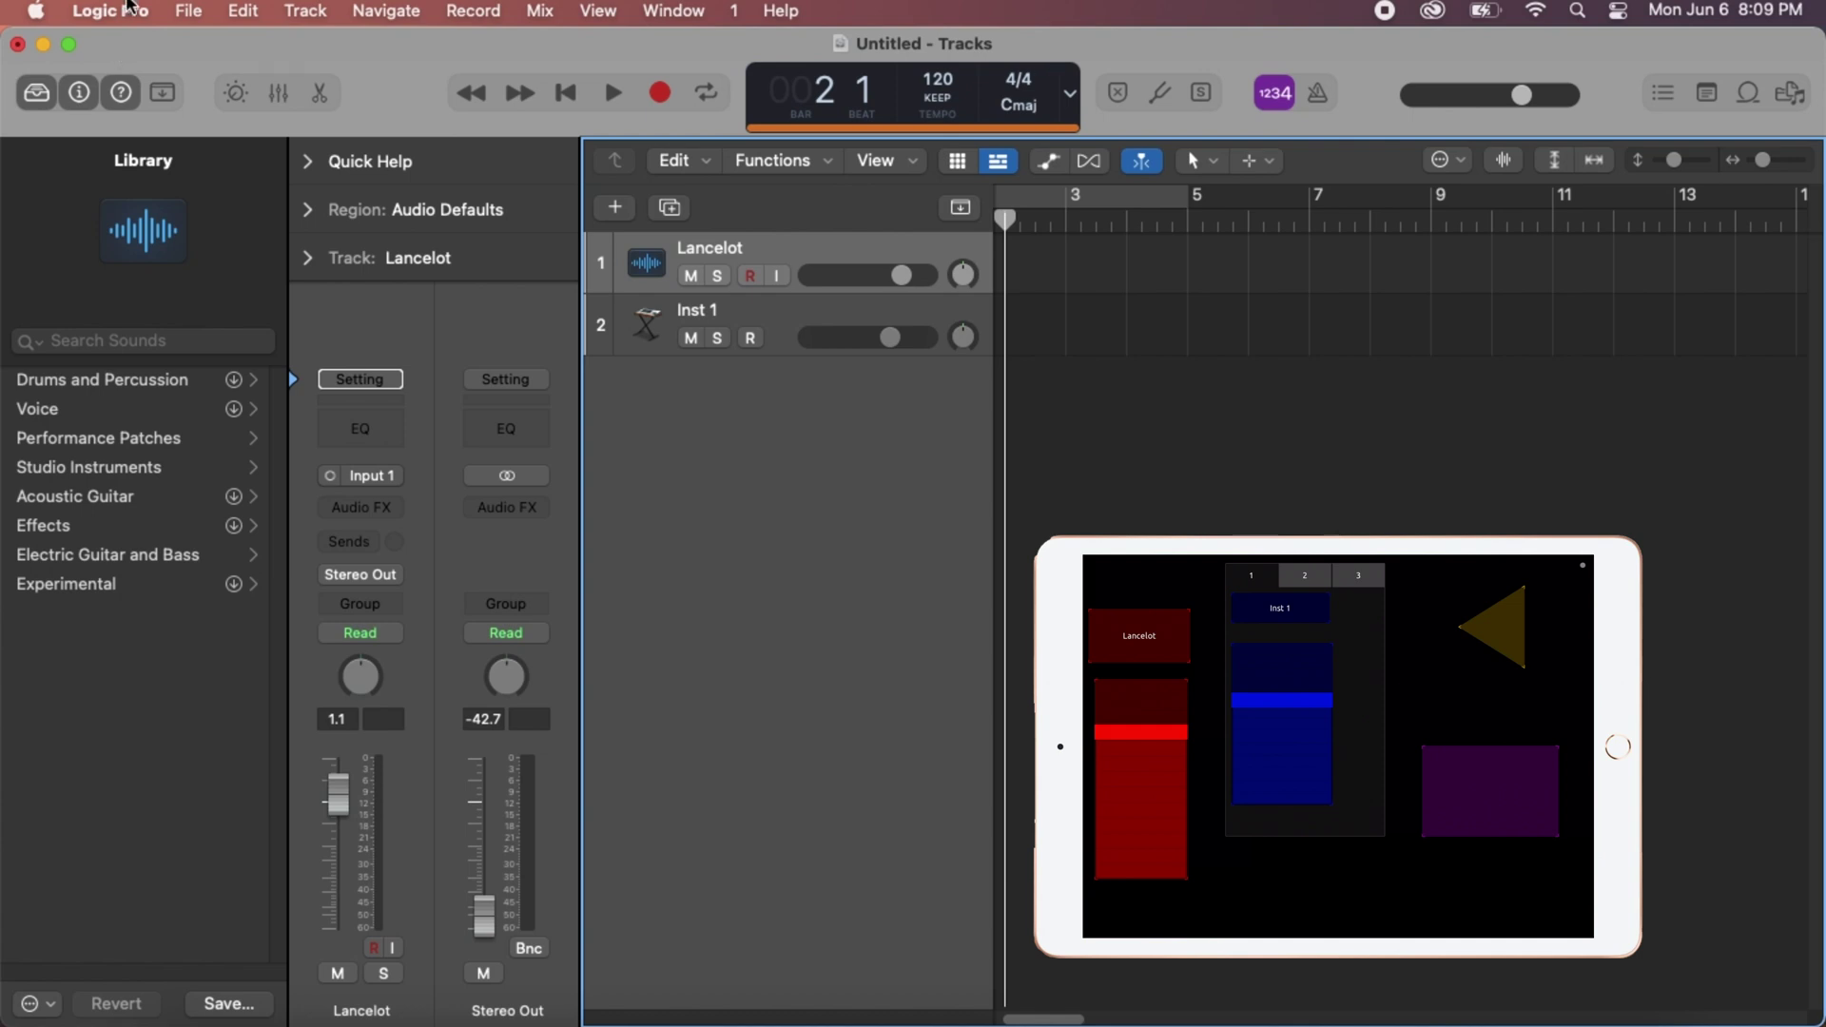
left_click(130, 9)
mouse_move(147, 118)
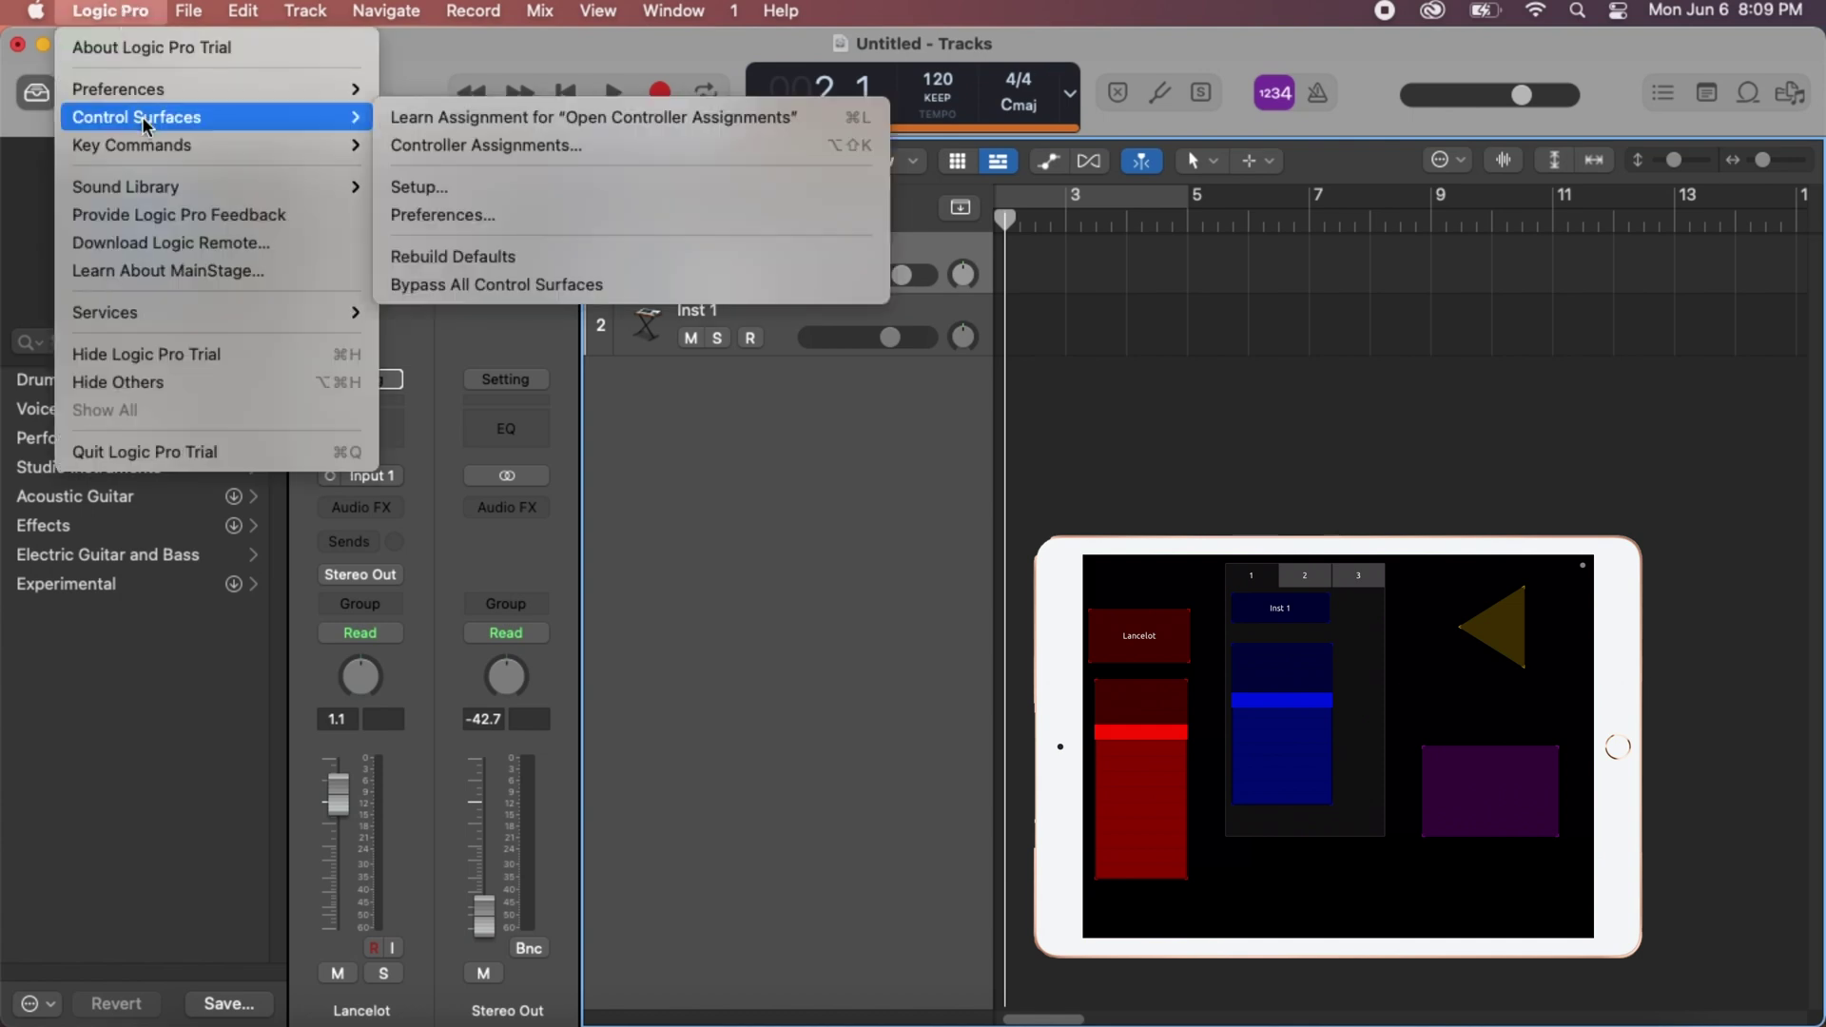
left_click(452, 143)
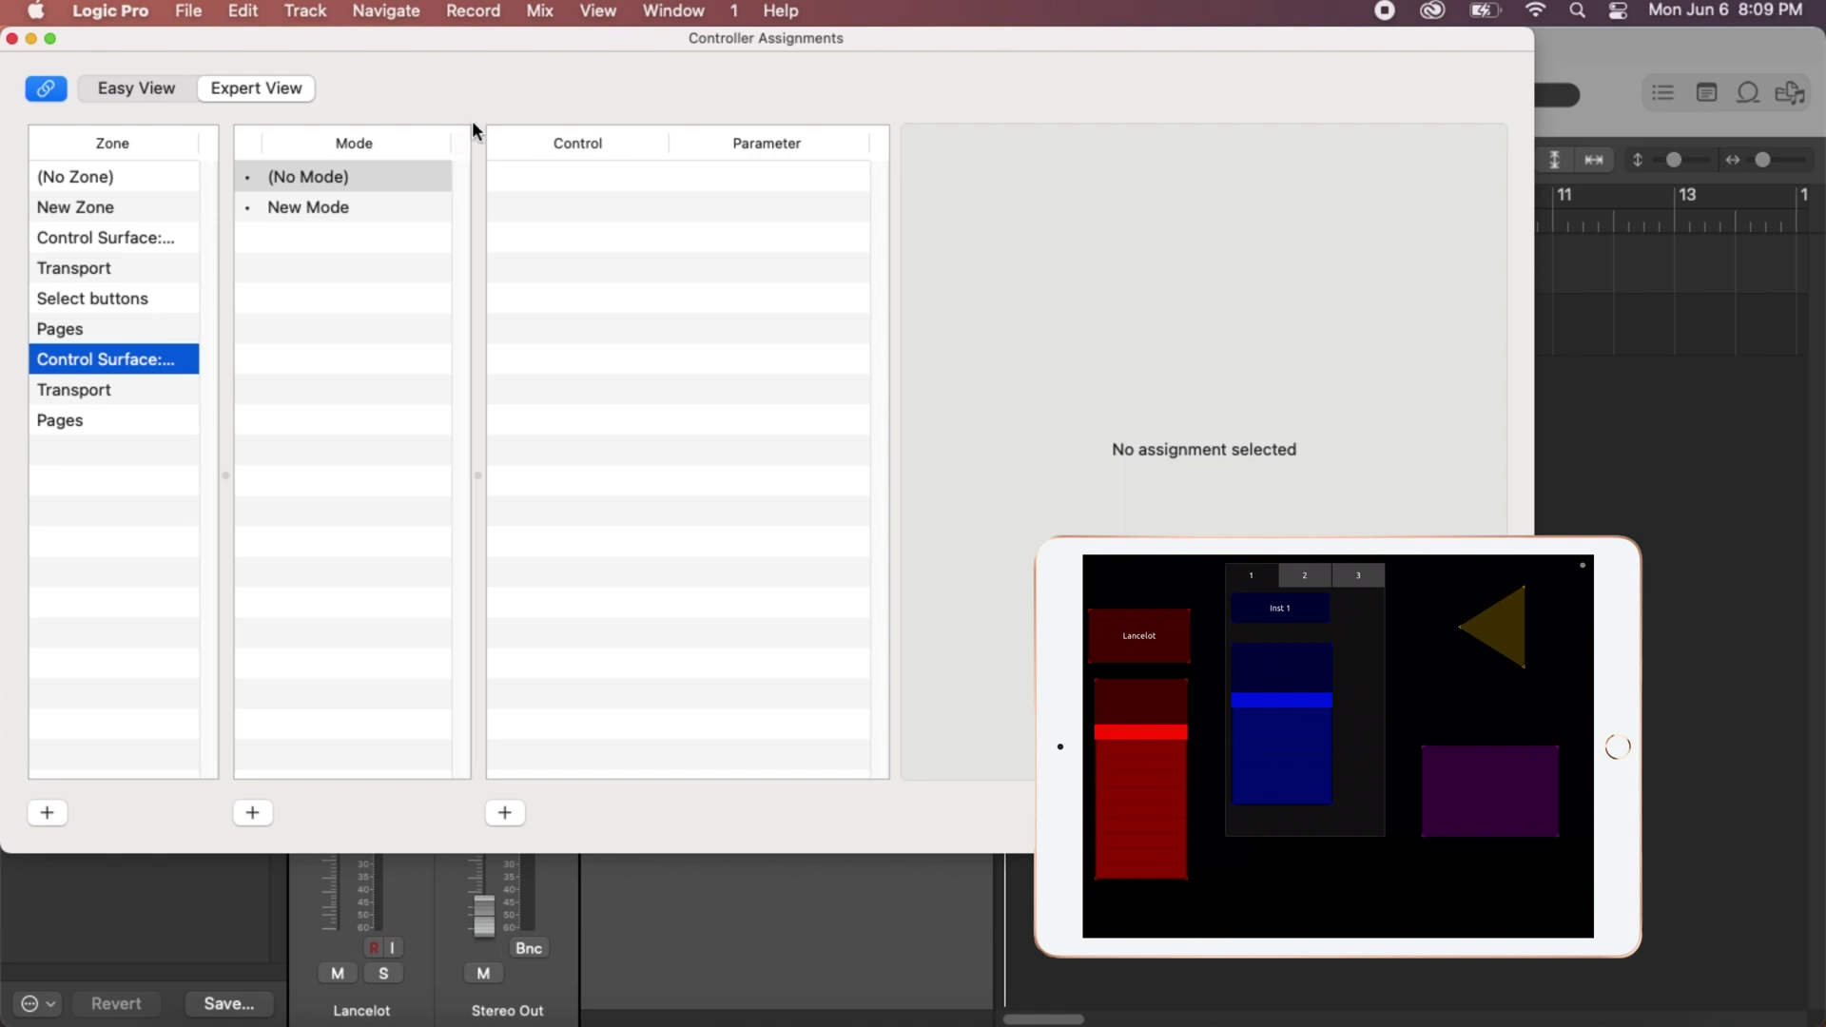
Add a new controller zone named 'Touch OSC Template'
left_click(136, 209)
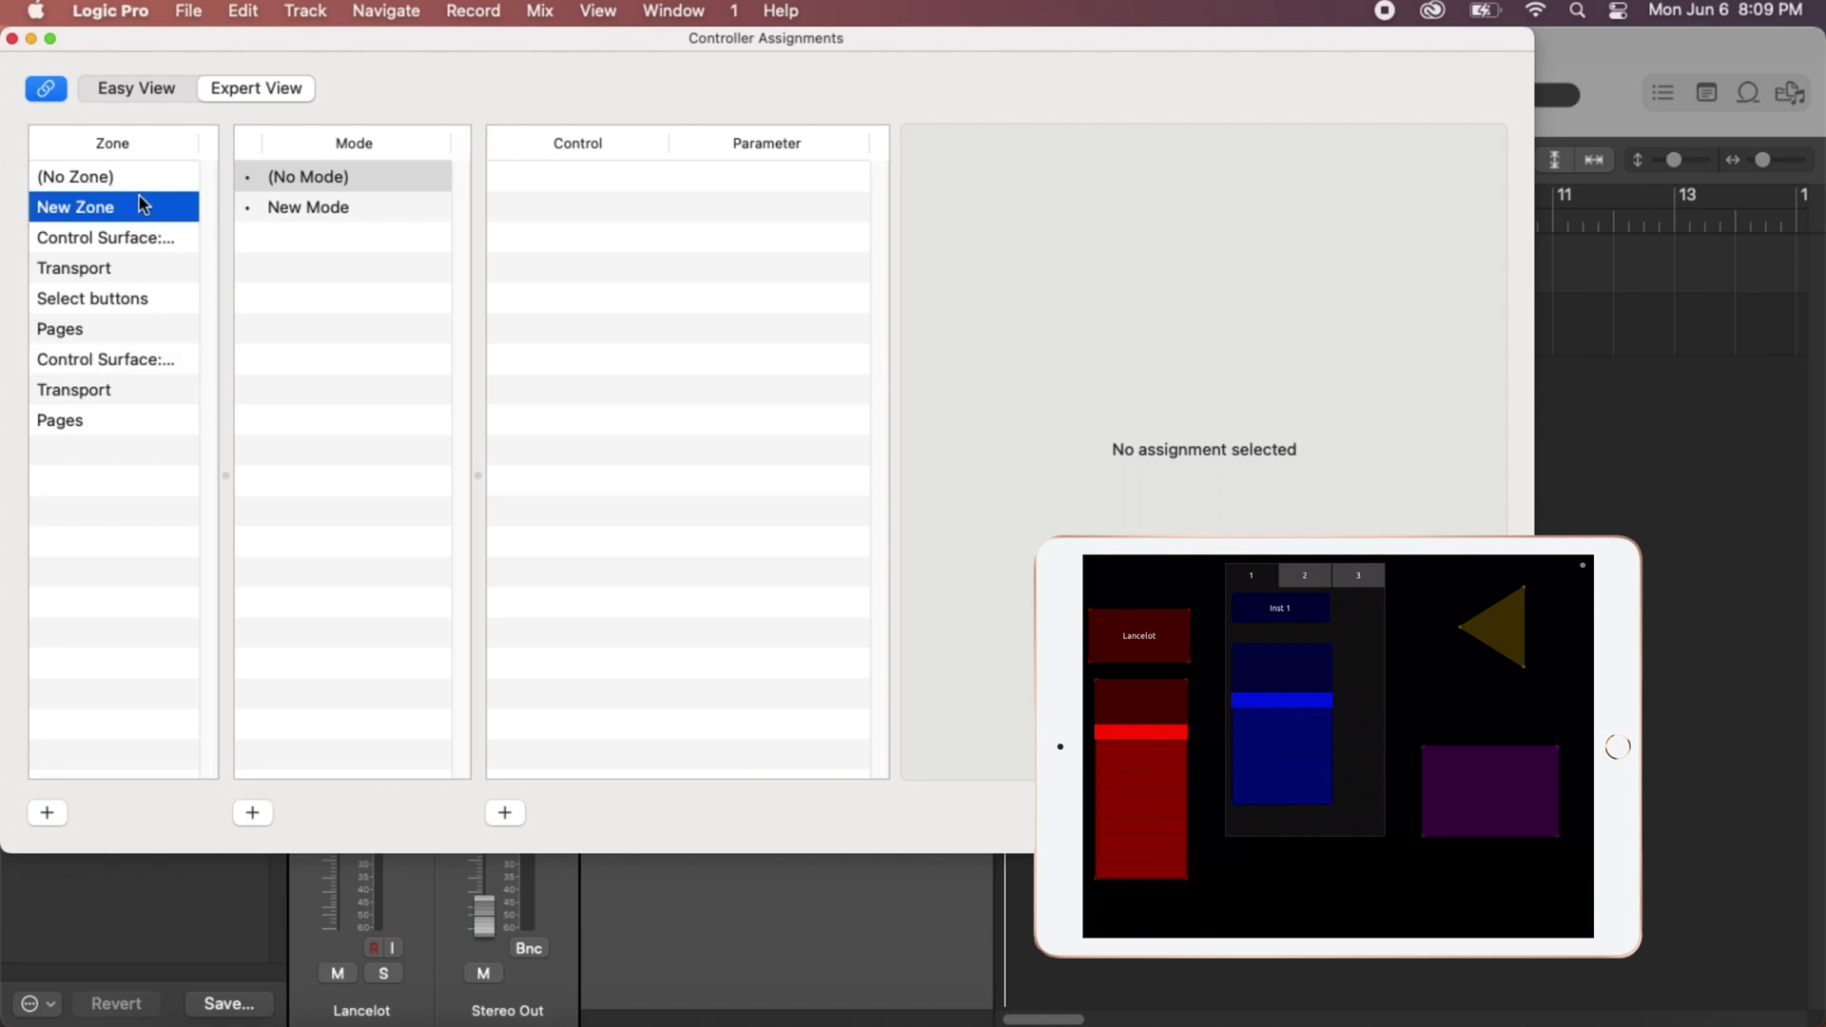
left_click(47, 812)
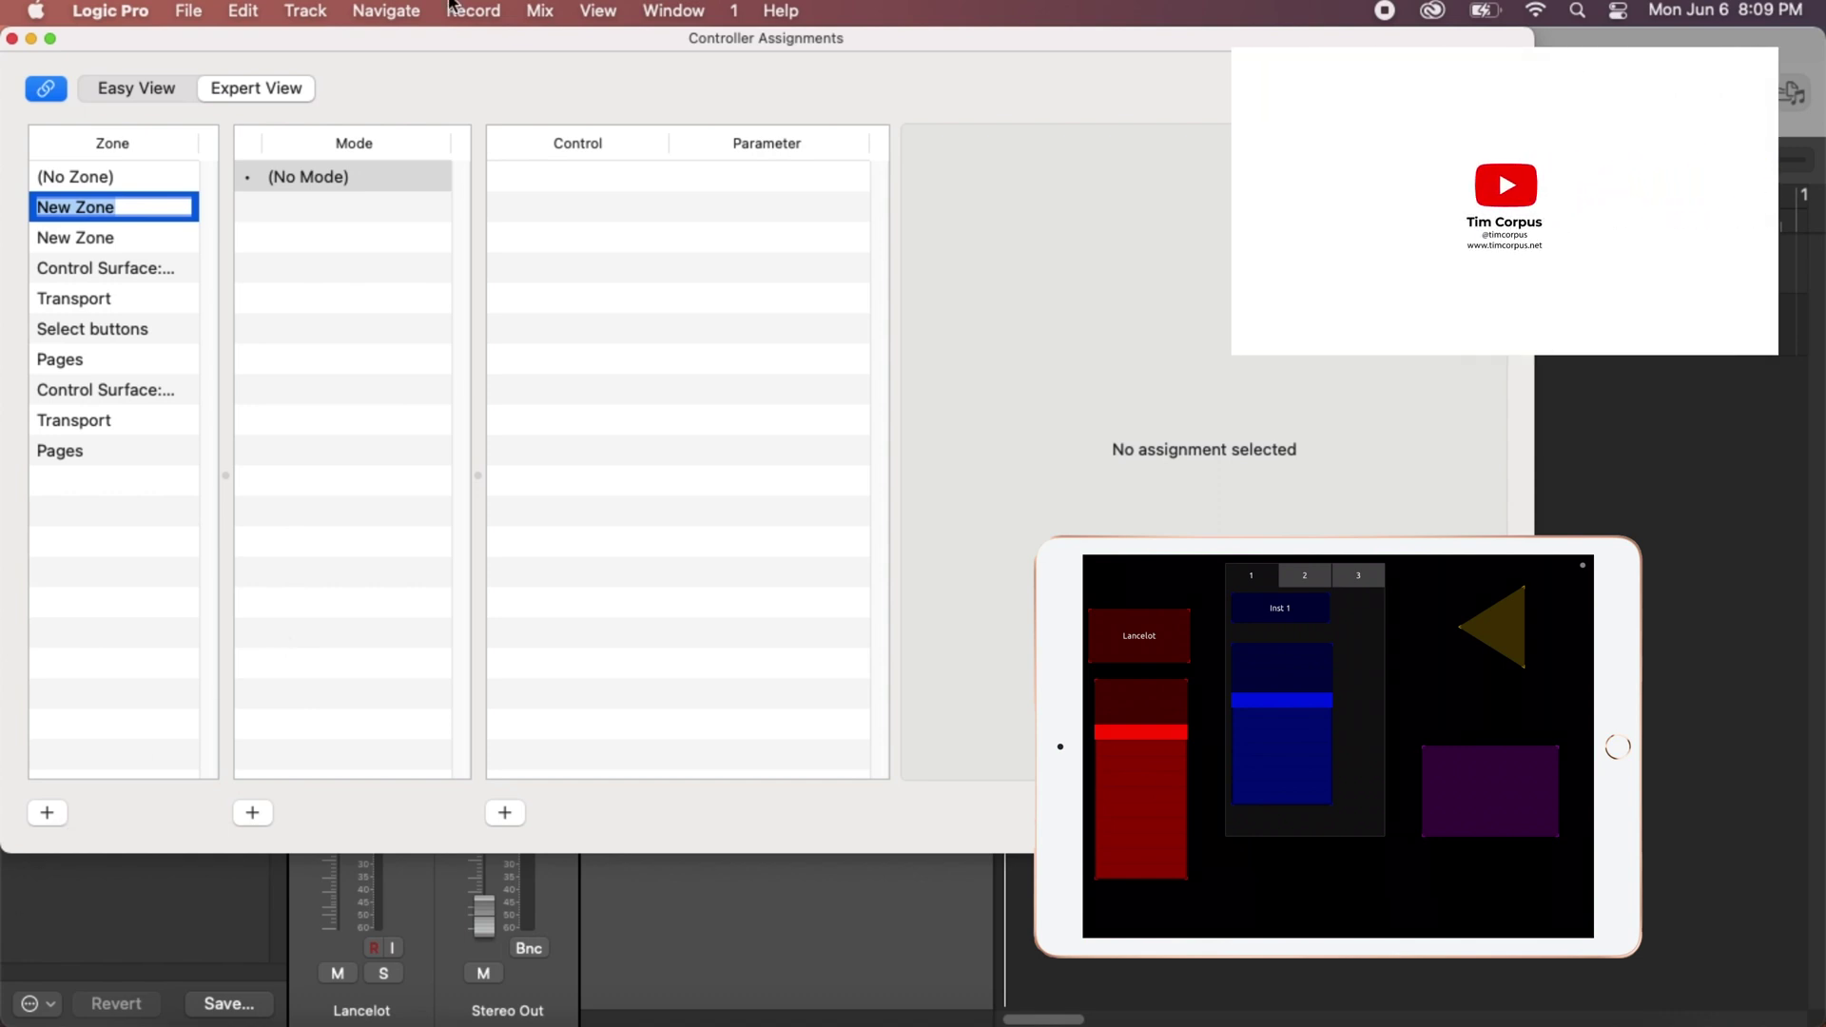
type("Touch OSC Temp")
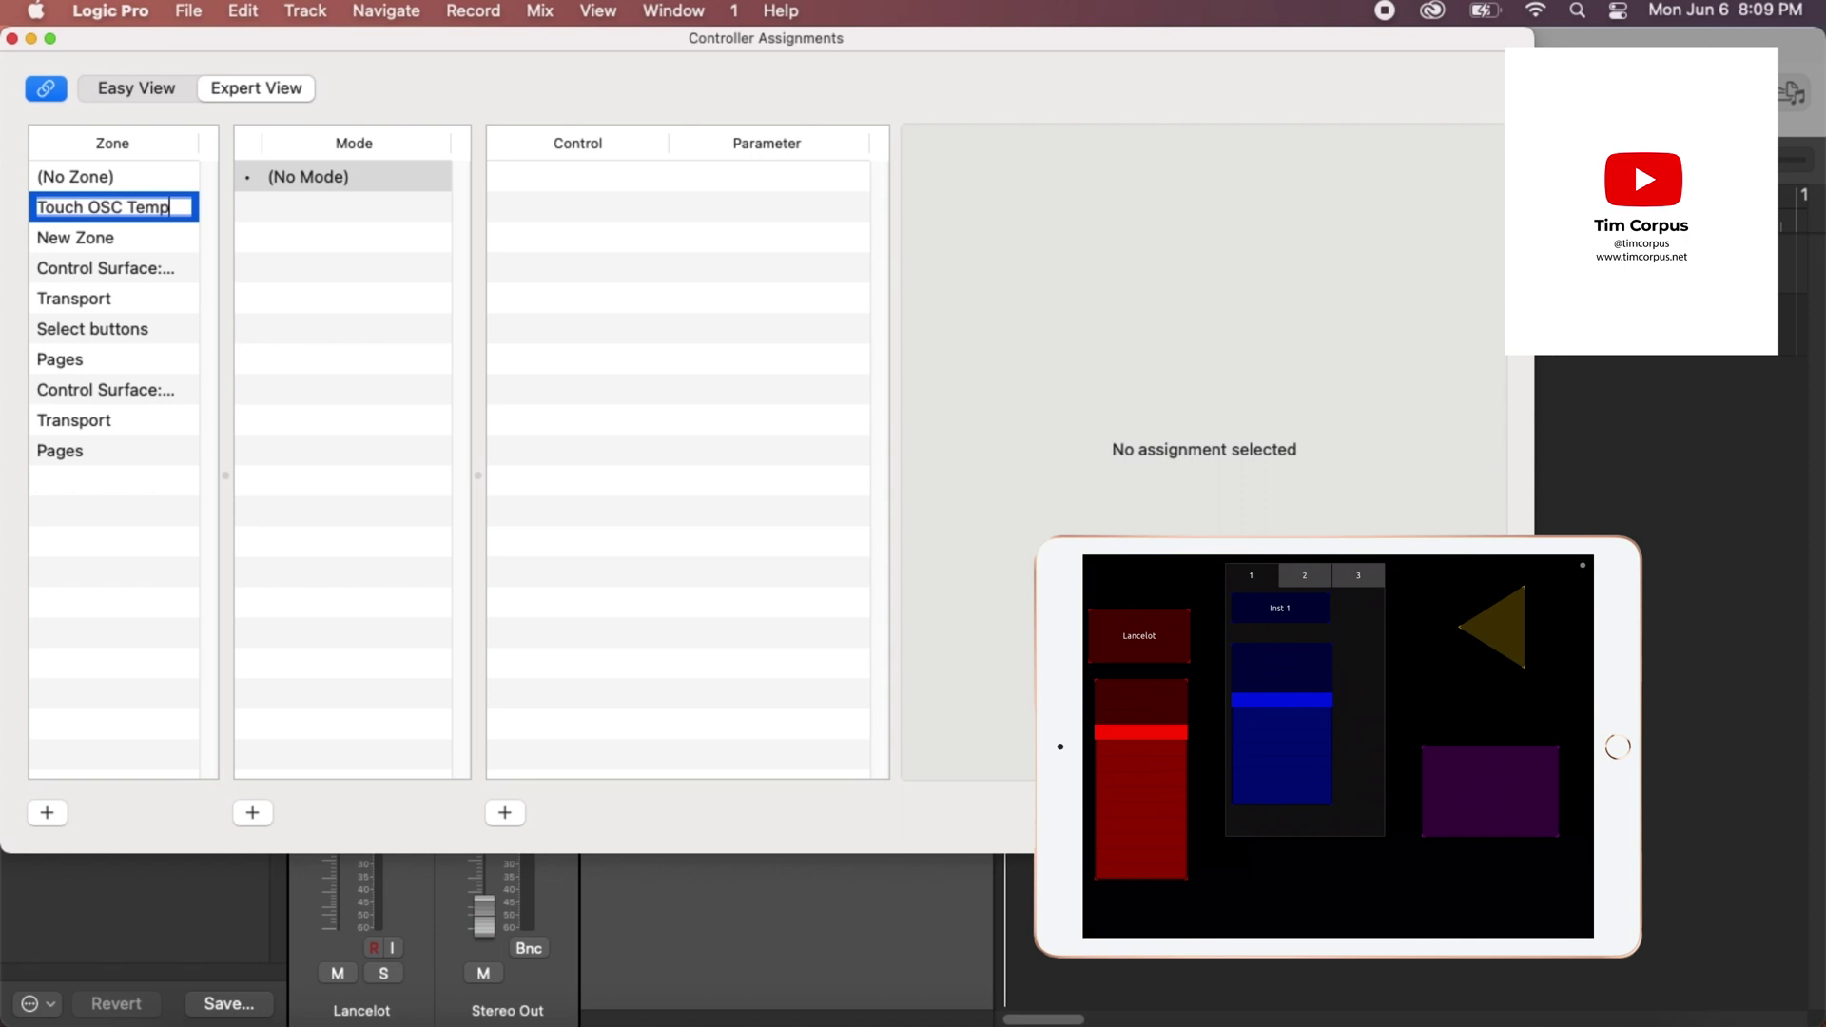
type("late")
key("Return")
Add a mode named 'My Mode' to the new zone
left_click(363, 177)
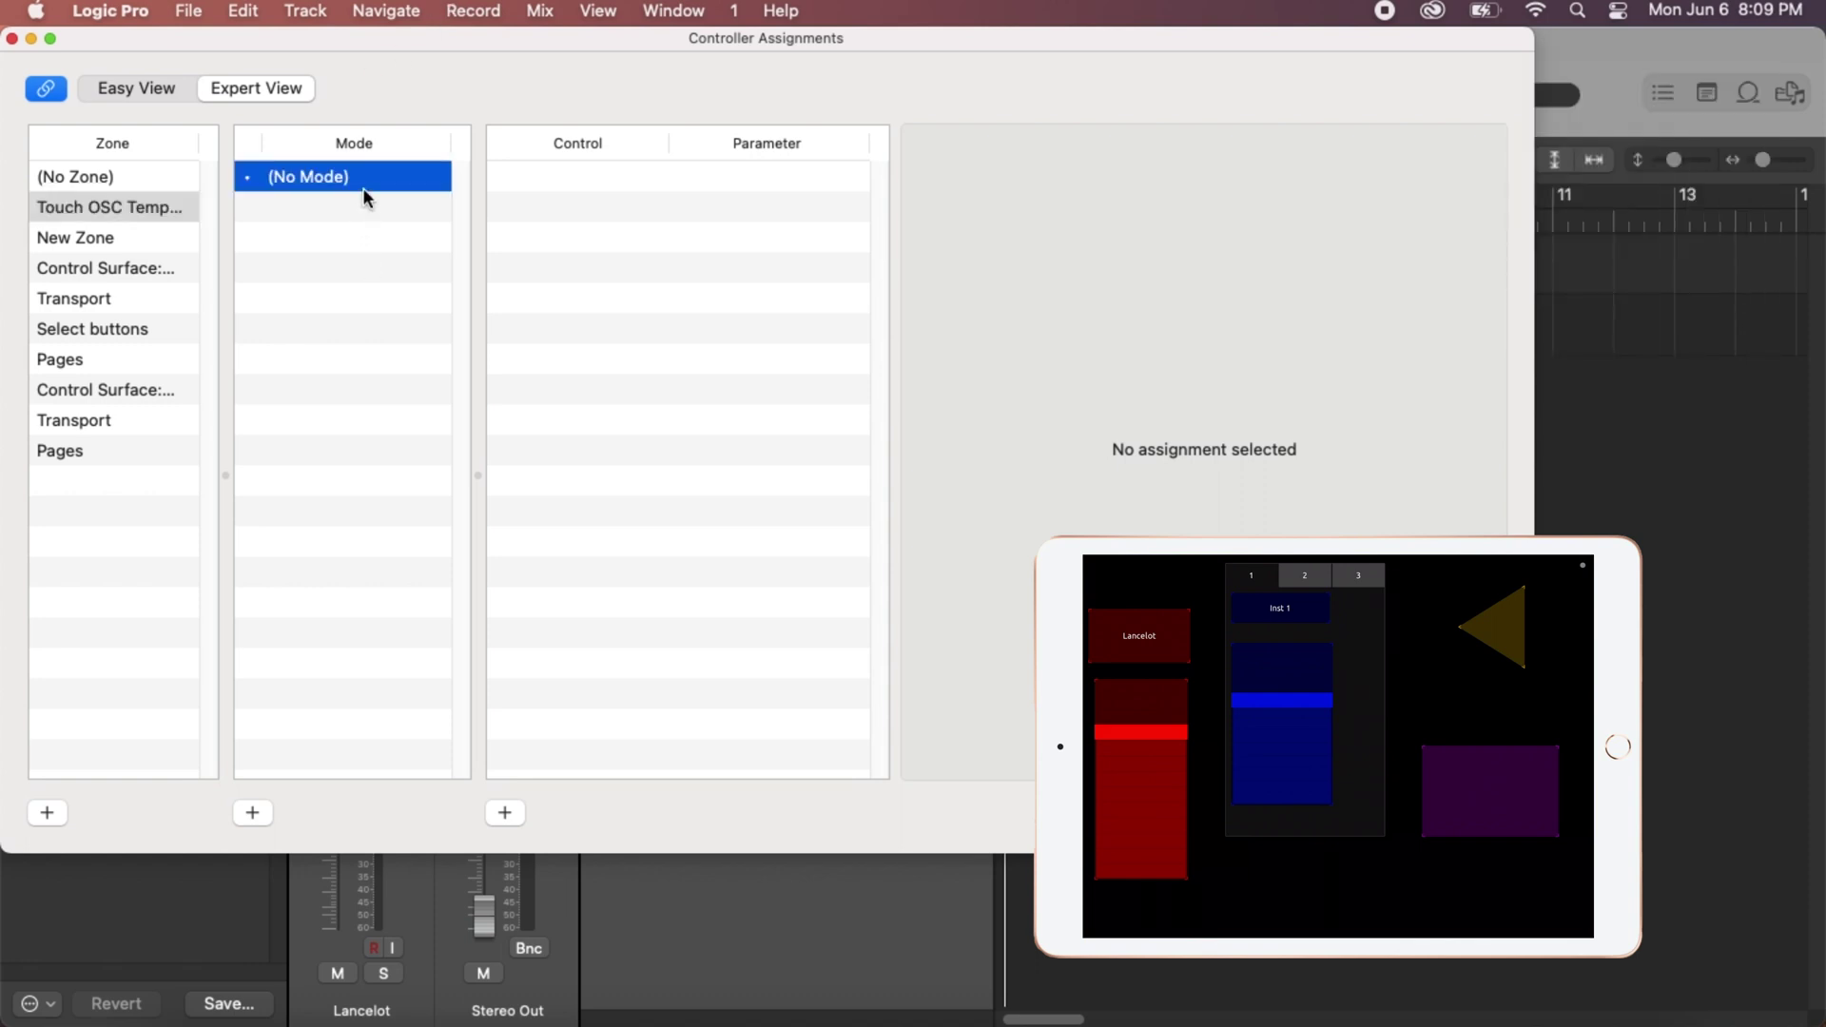
left_click(257, 811)
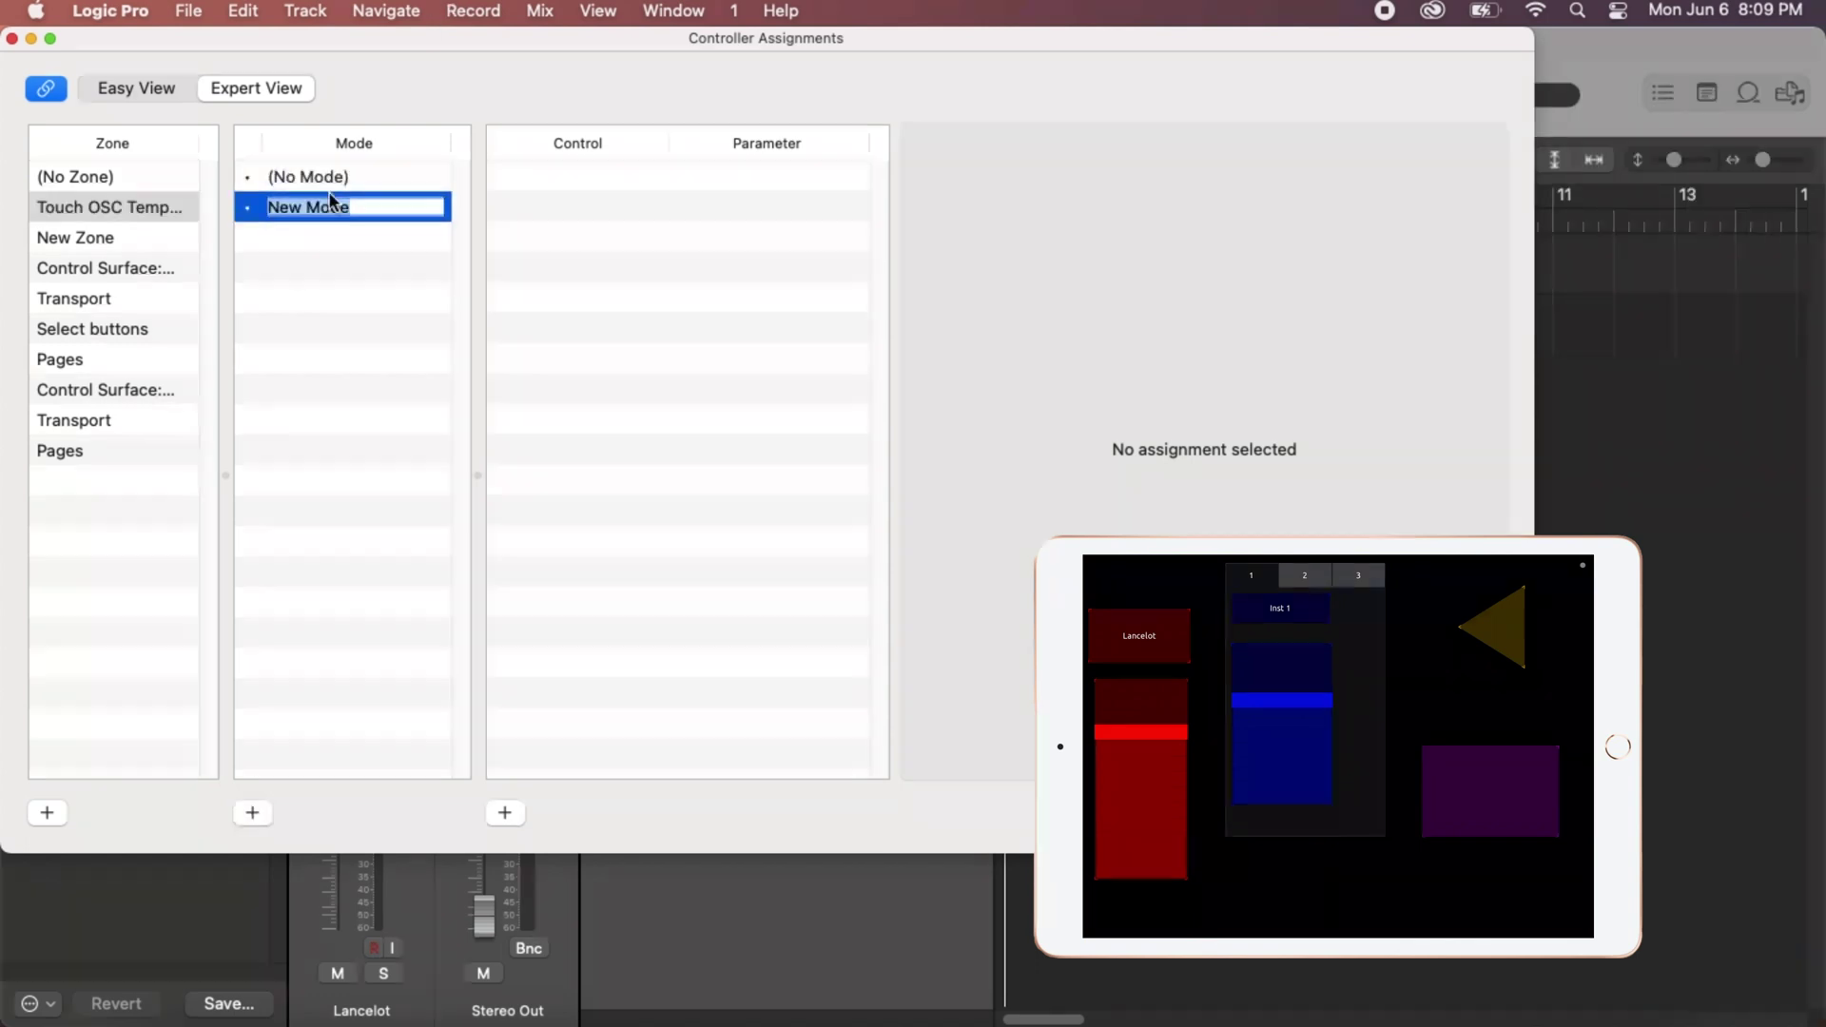
type("My Mode")
key("Return")
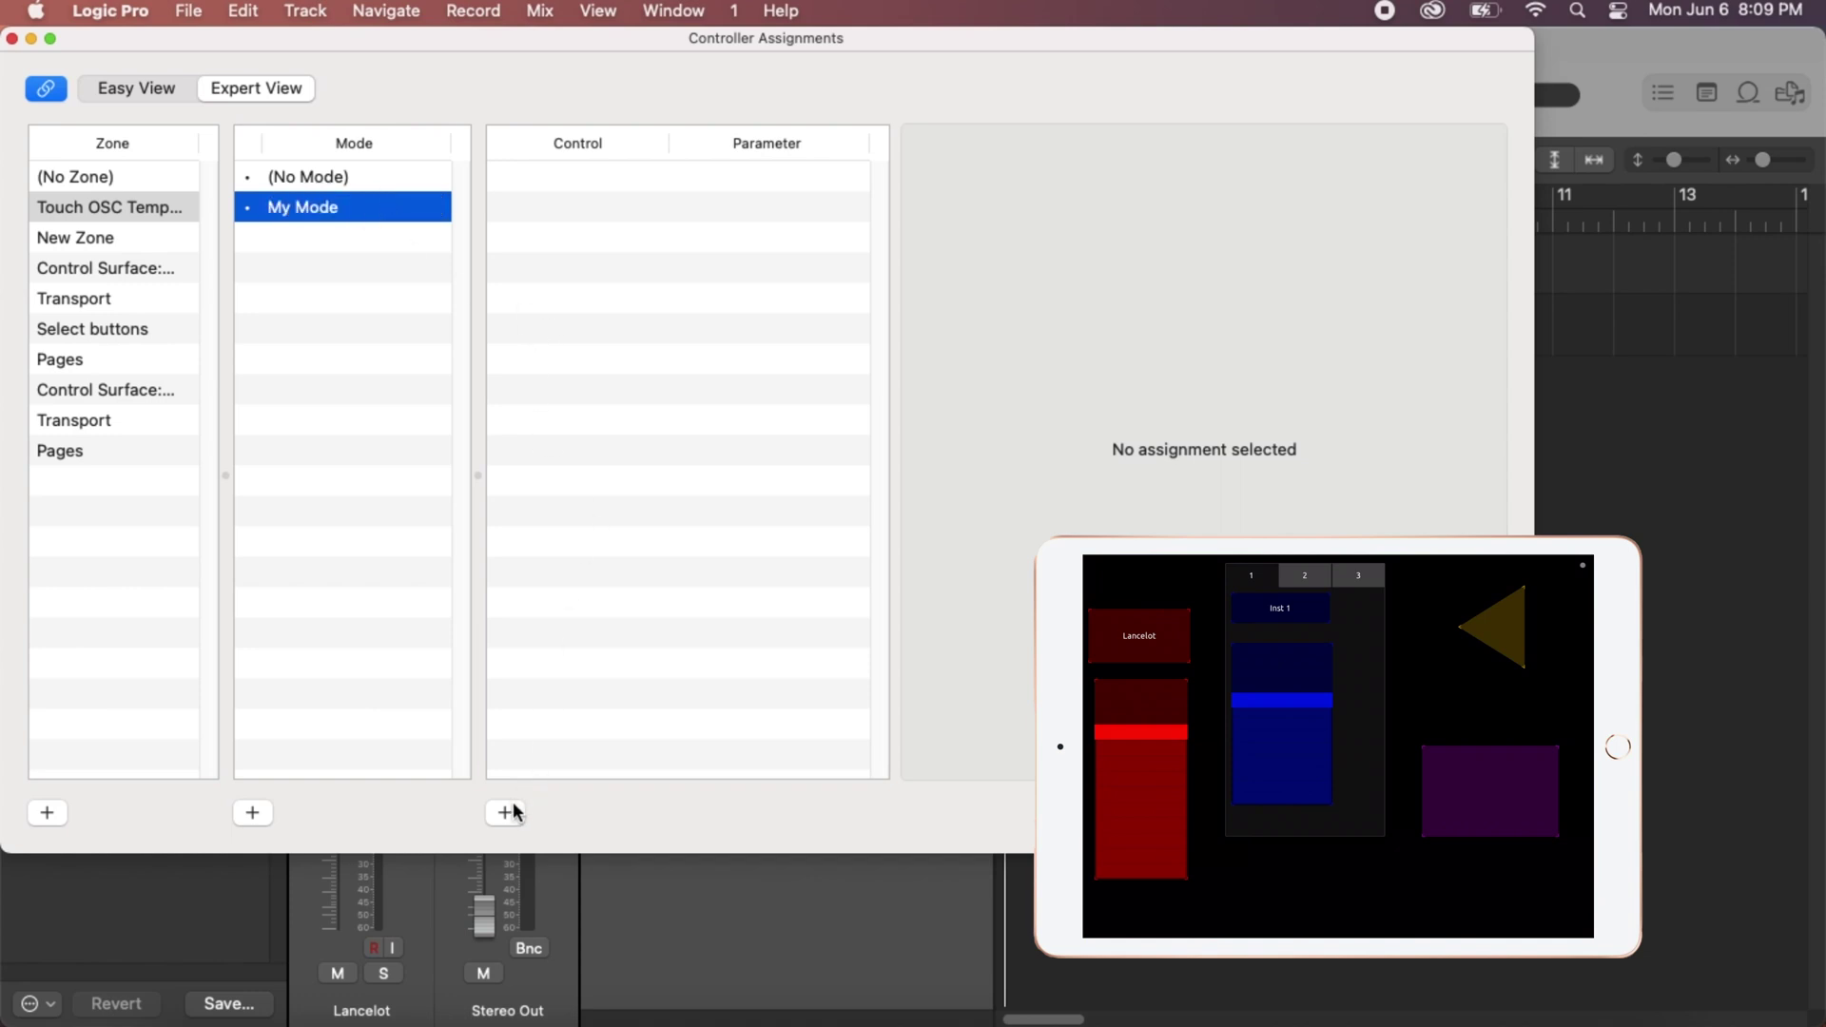
Learn the iPad button's control change 3 and assign it to the Record key command
left_click(823, 342)
left_click(1427, 812)
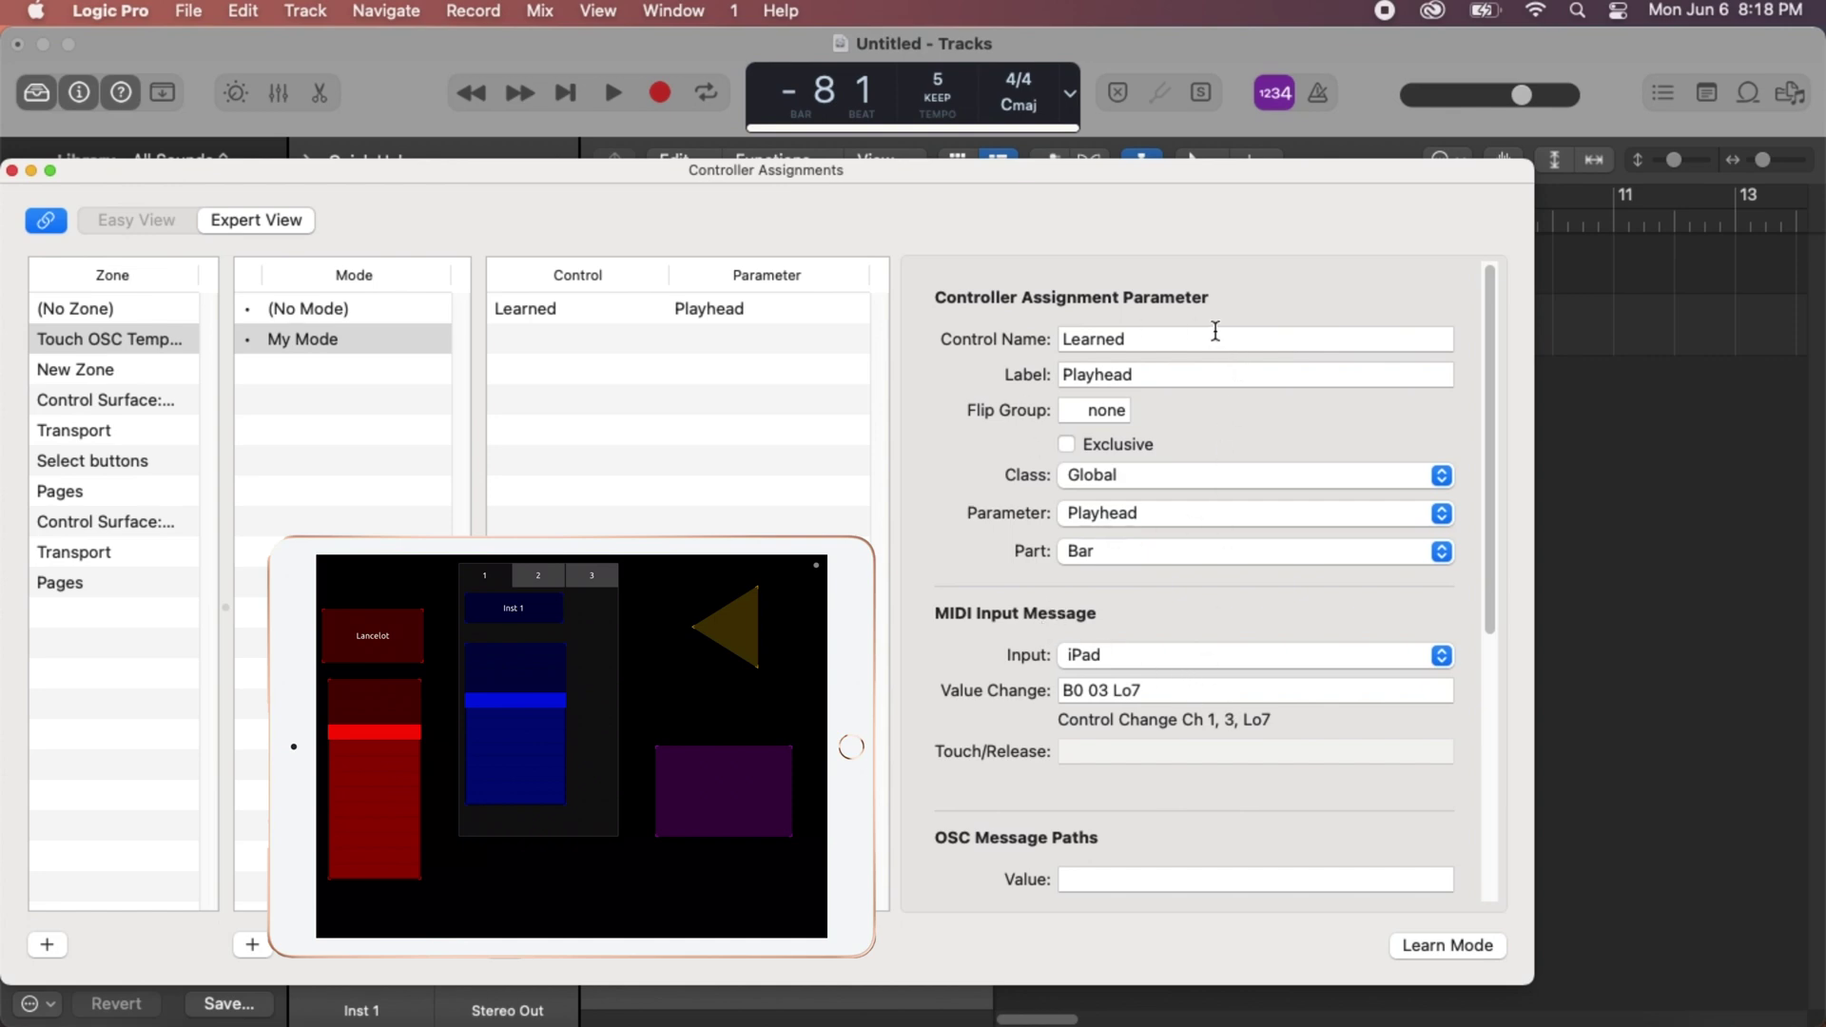
left_click(1206, 482)
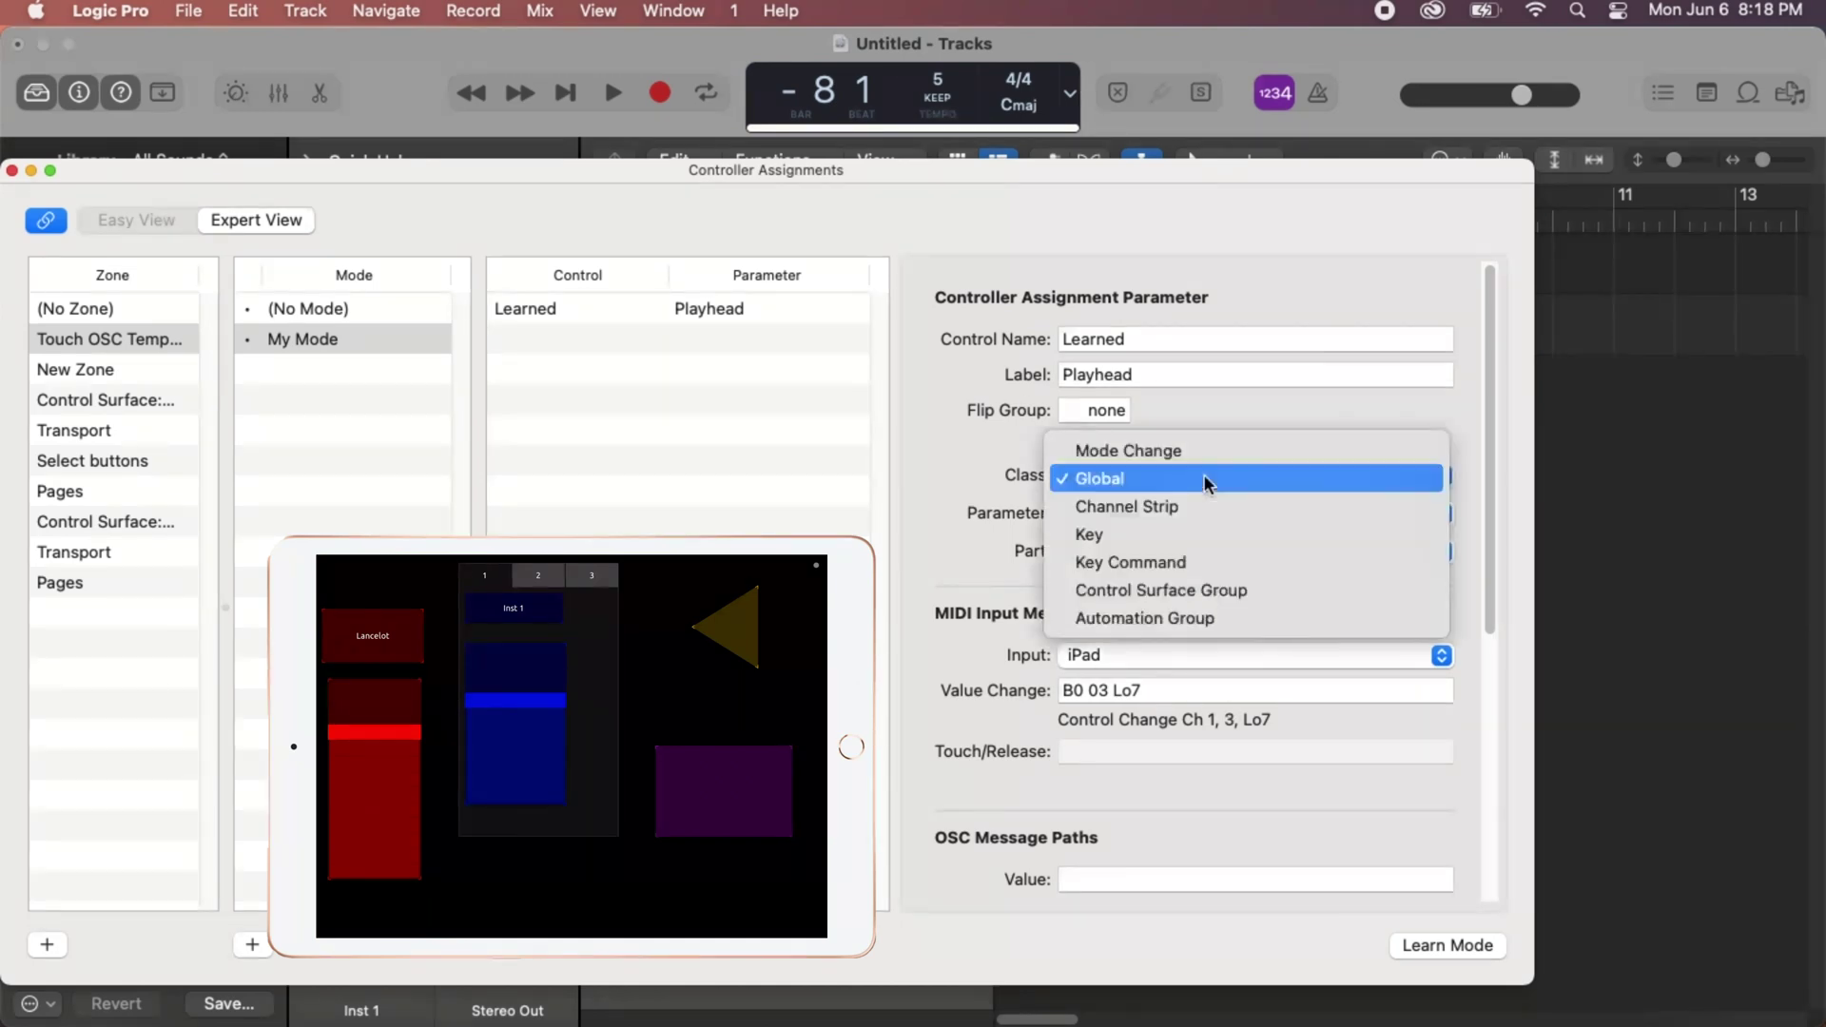
left_click(1207, 563)
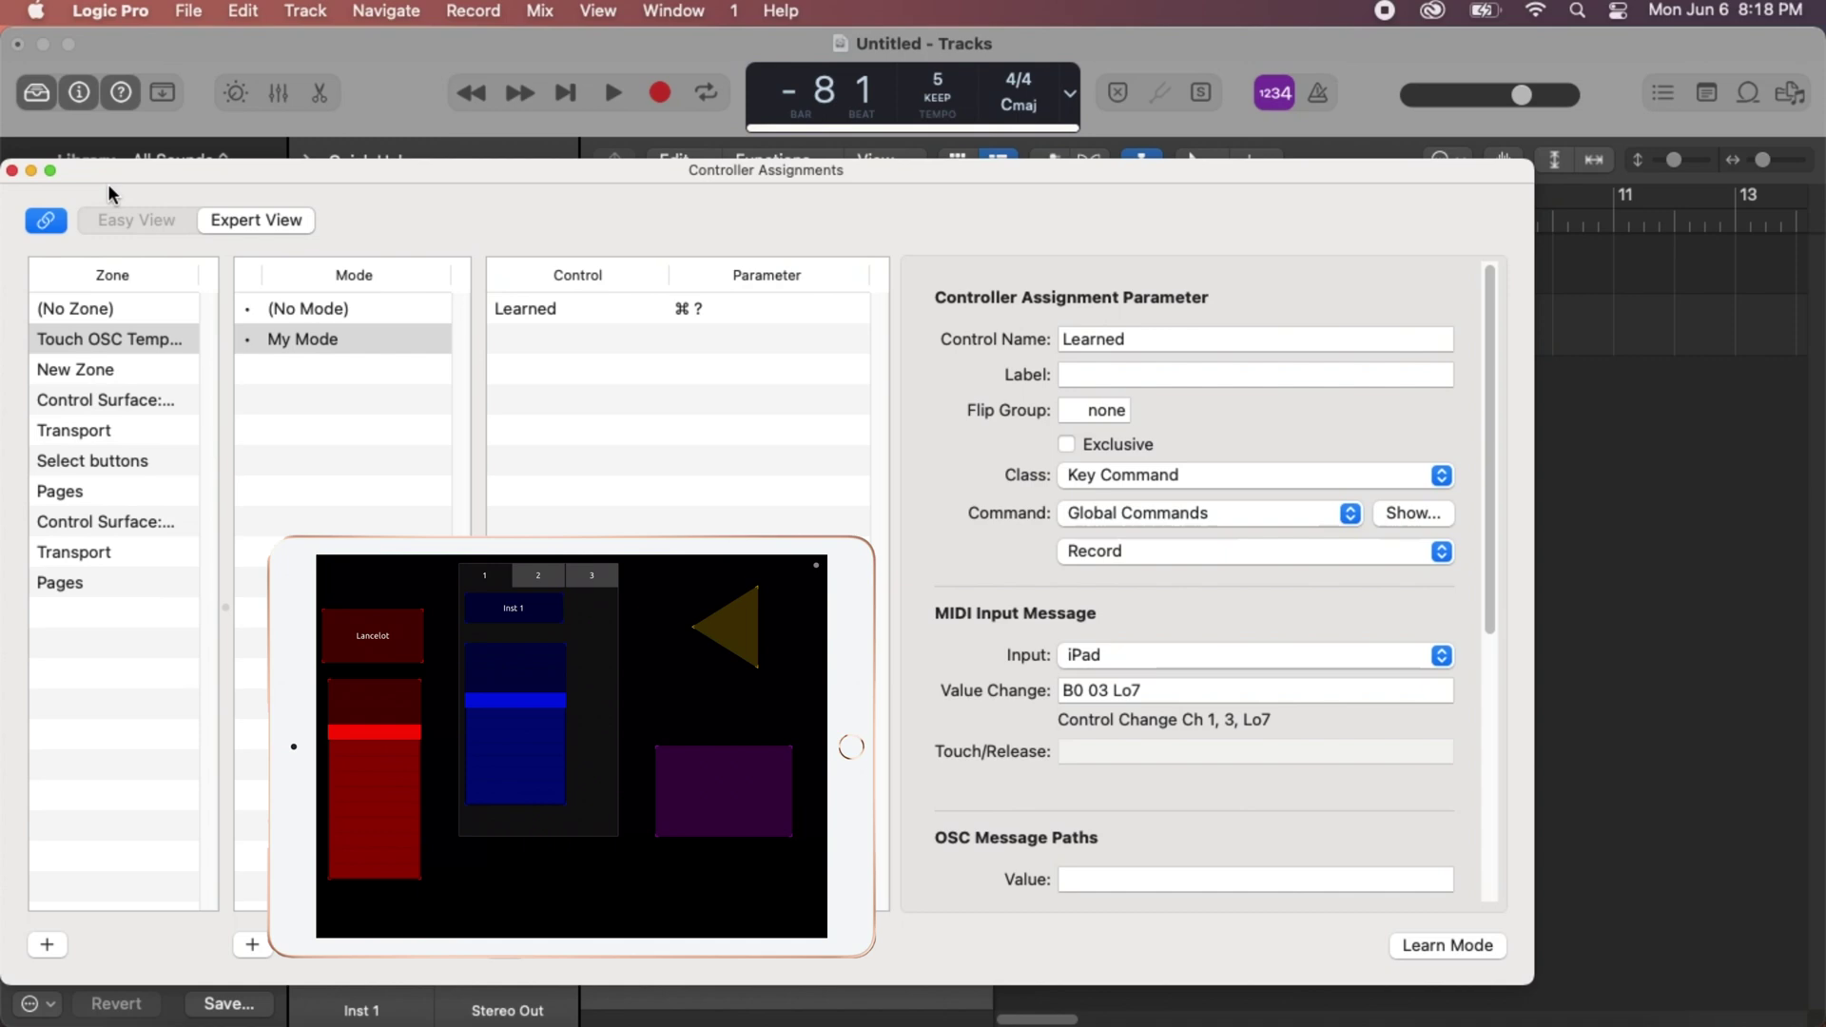
left_click(11, 171)
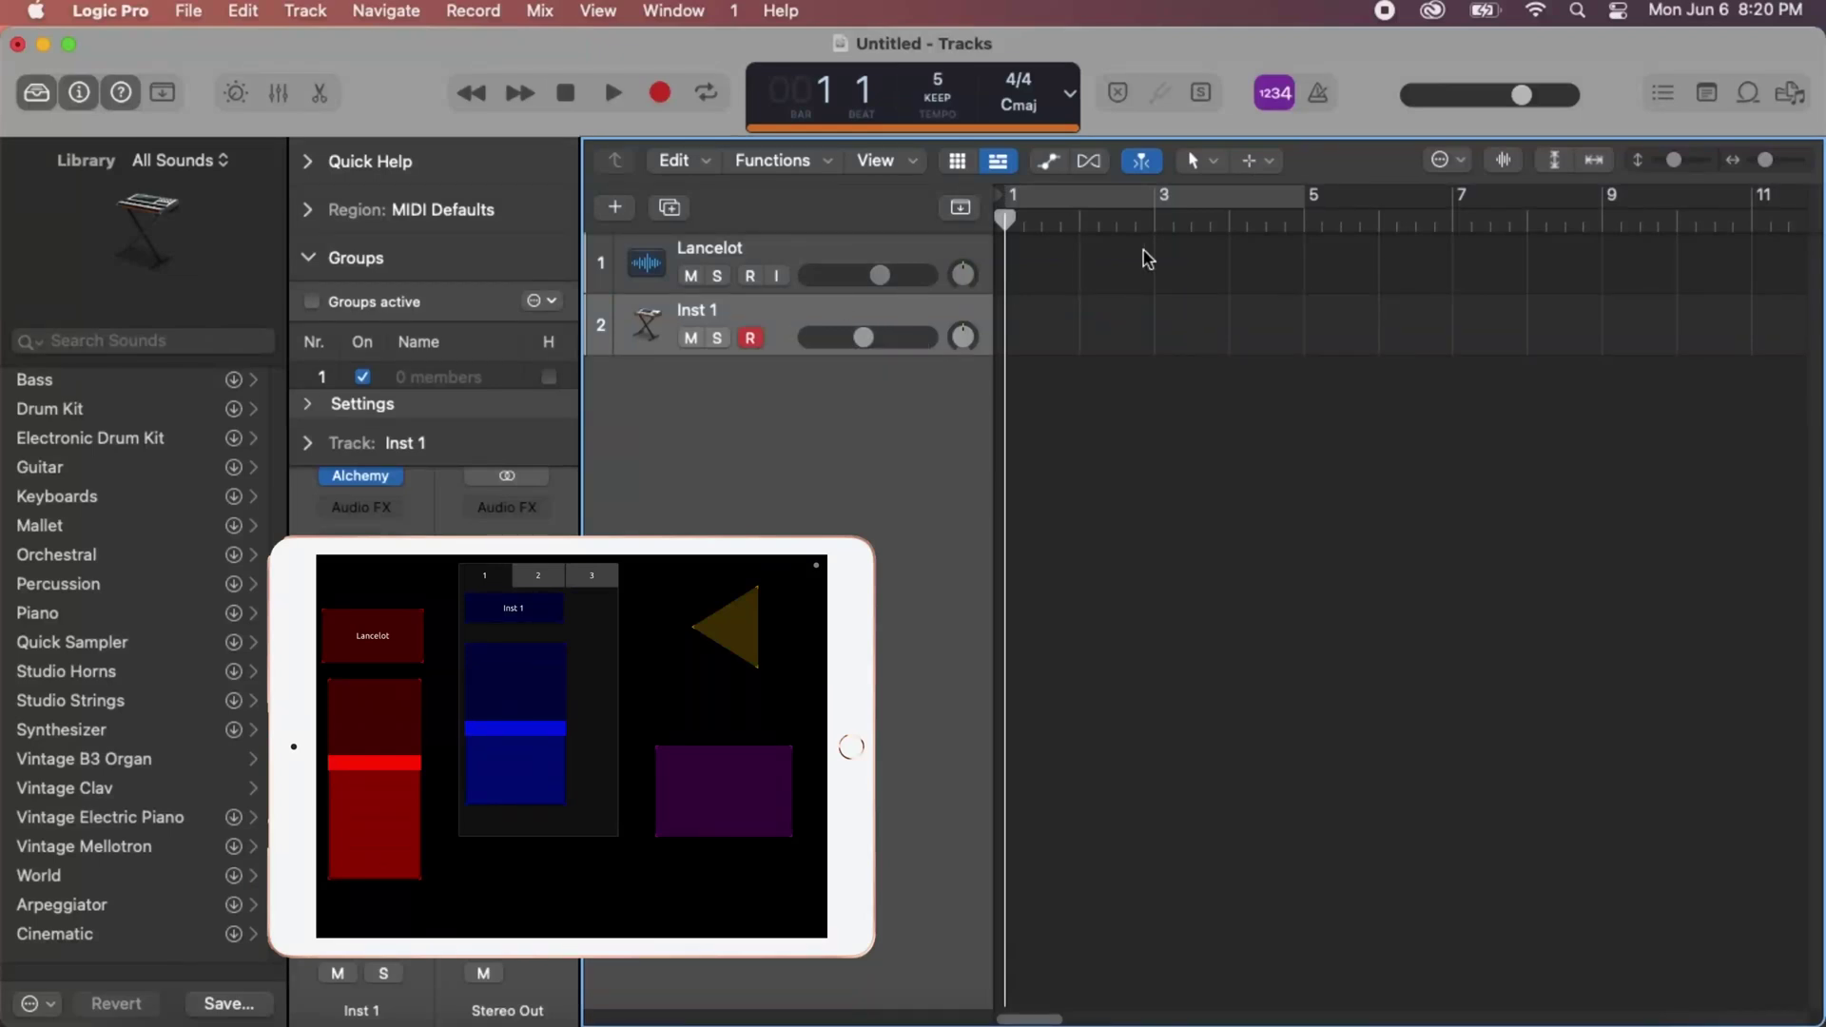
Move the playhead to bar 3 and start recording with R
left_click(1148, 219)
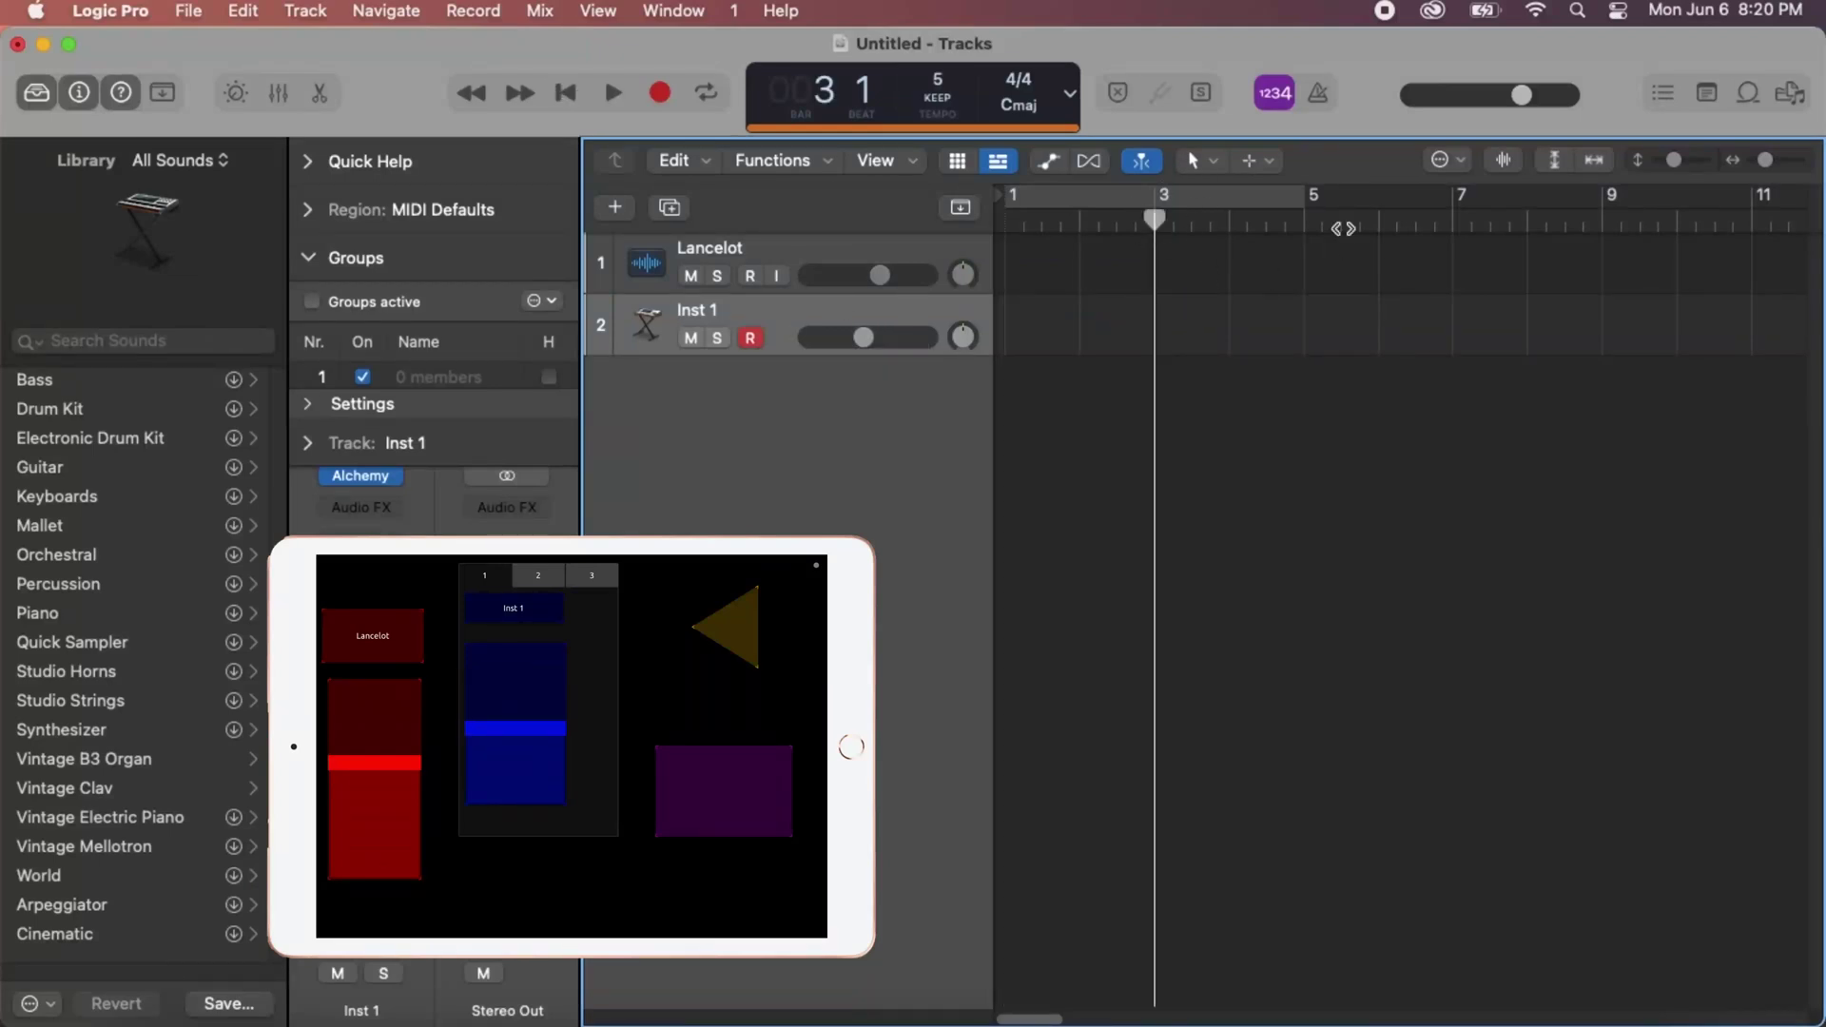
key("r")
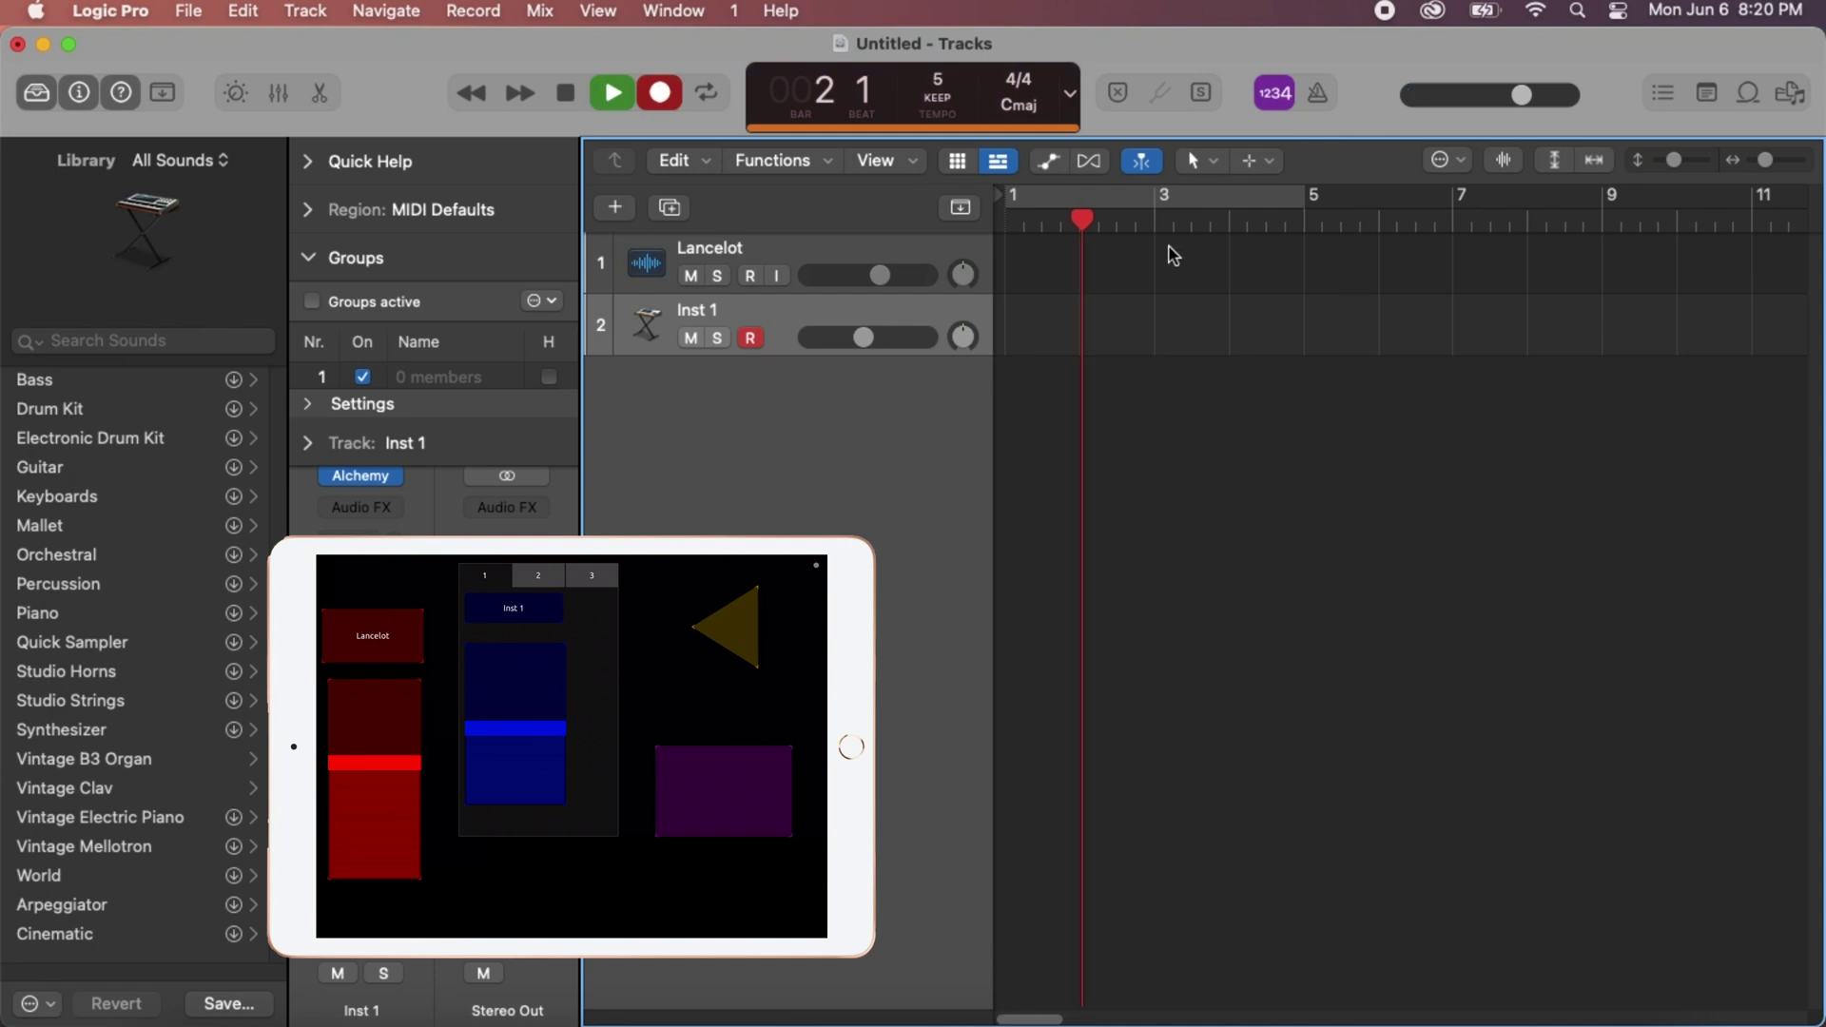